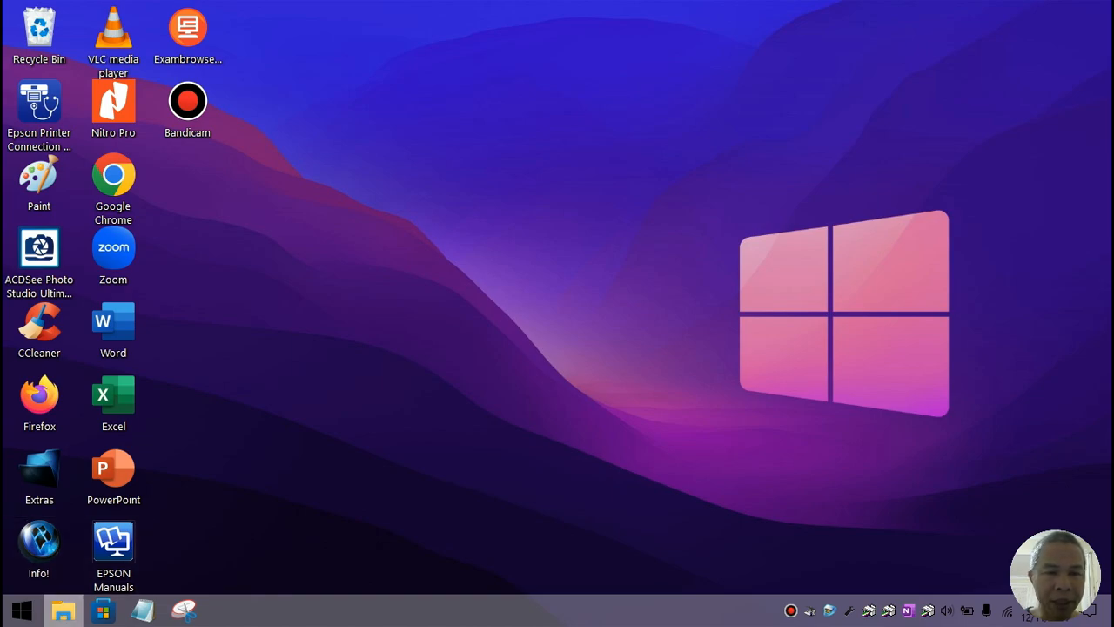
Step: Open File Explorer on the (E:) Master drive, then minimize it to show the desktop
click(63, 611)
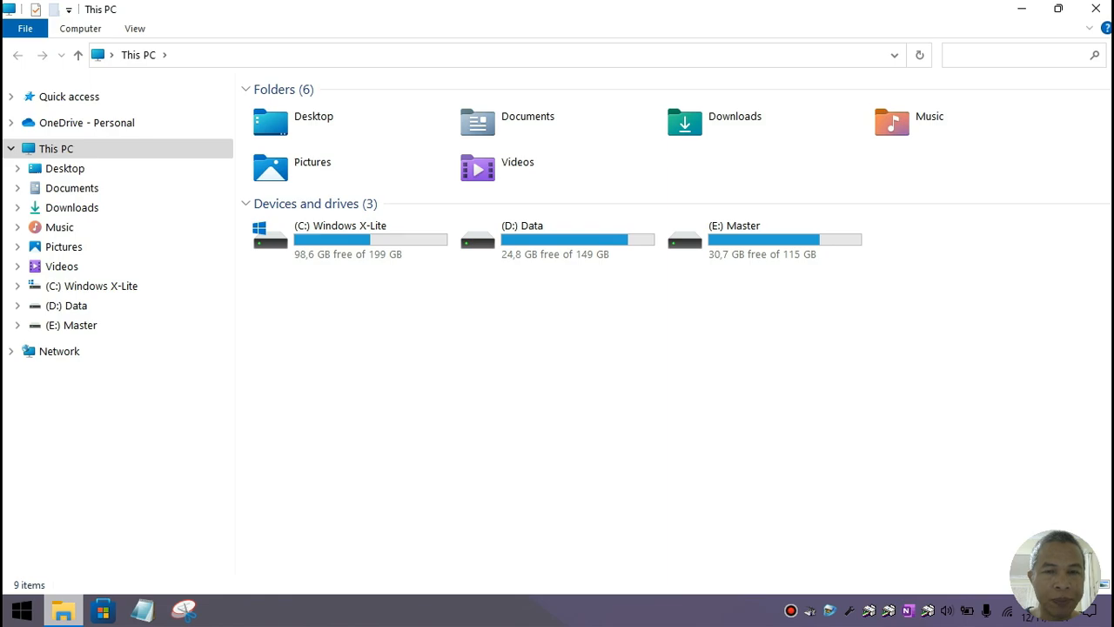
click(71, 325)
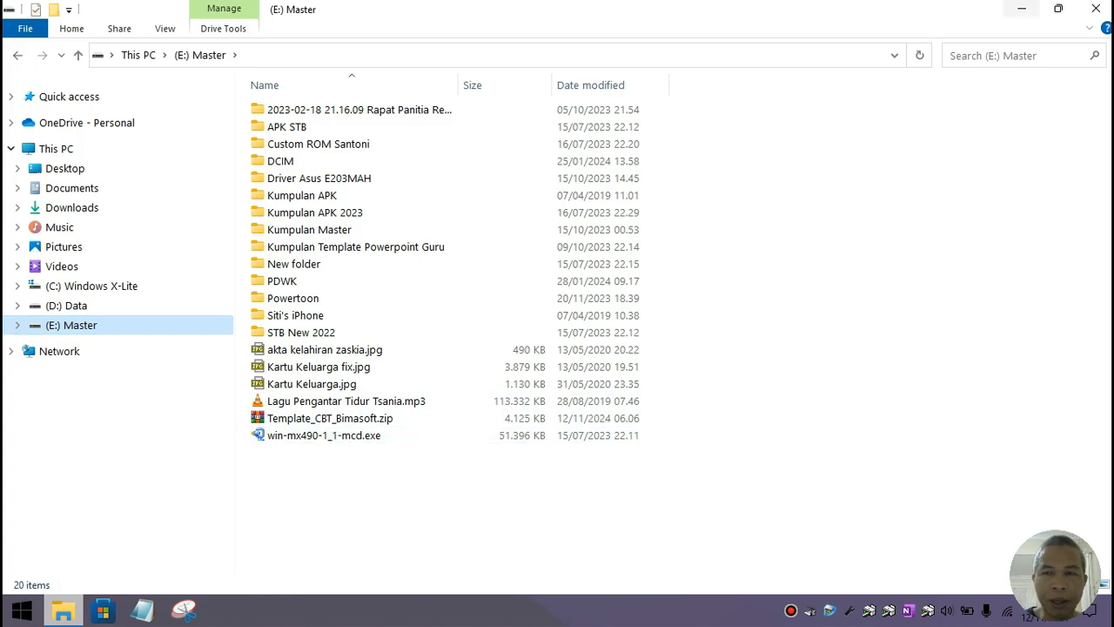
click(1022, 9)
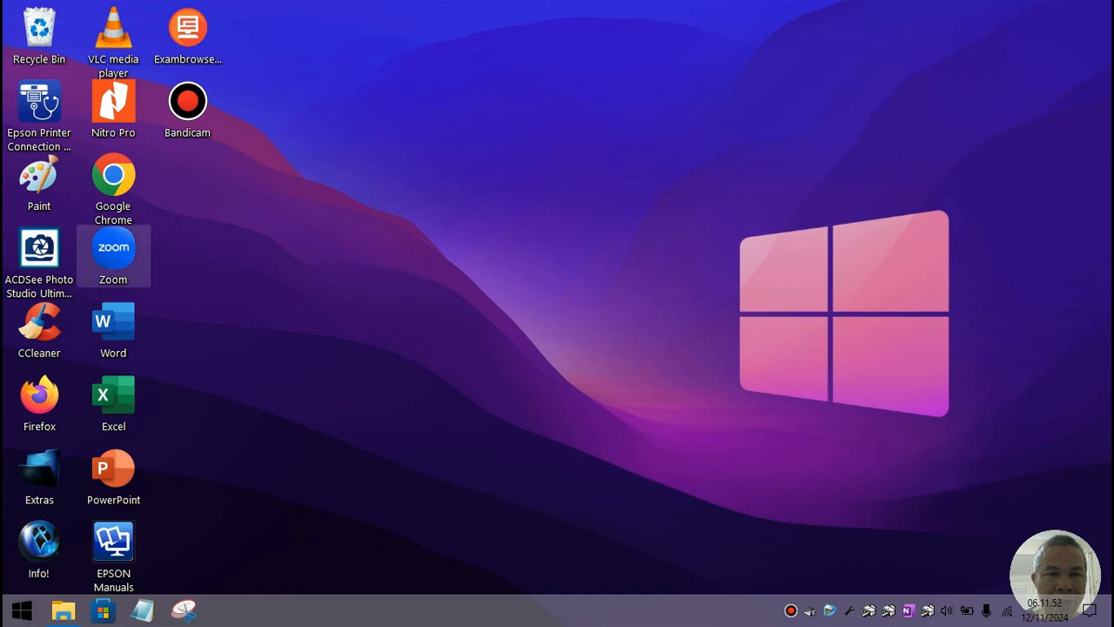
Step: Launch Google Chrome and search Google for 'bimasoft'
double_click(113, 188)
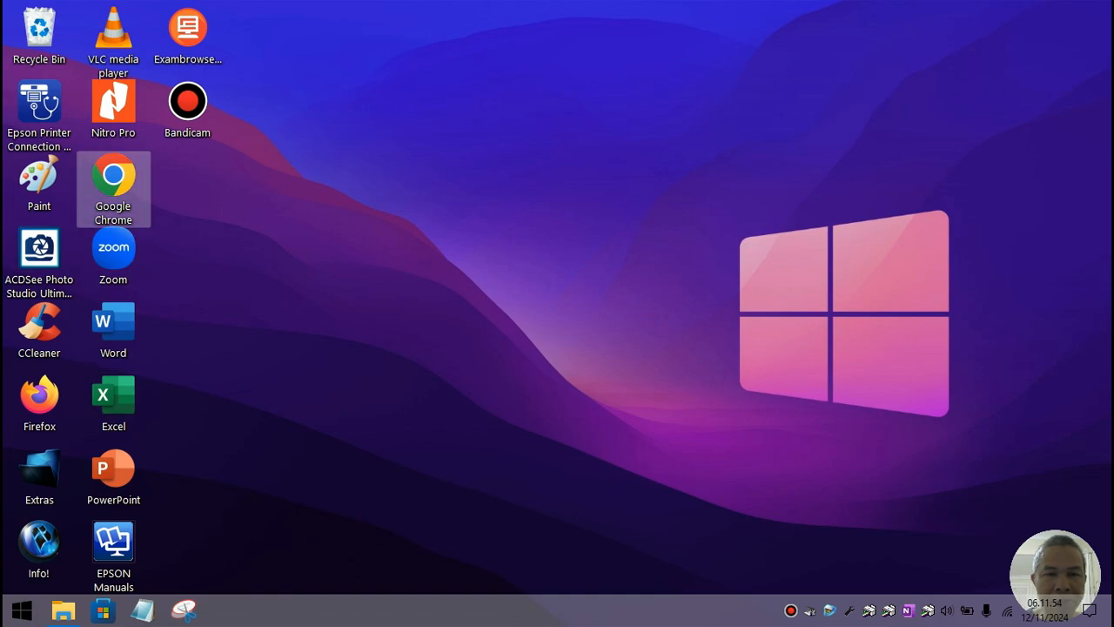
text(bims)
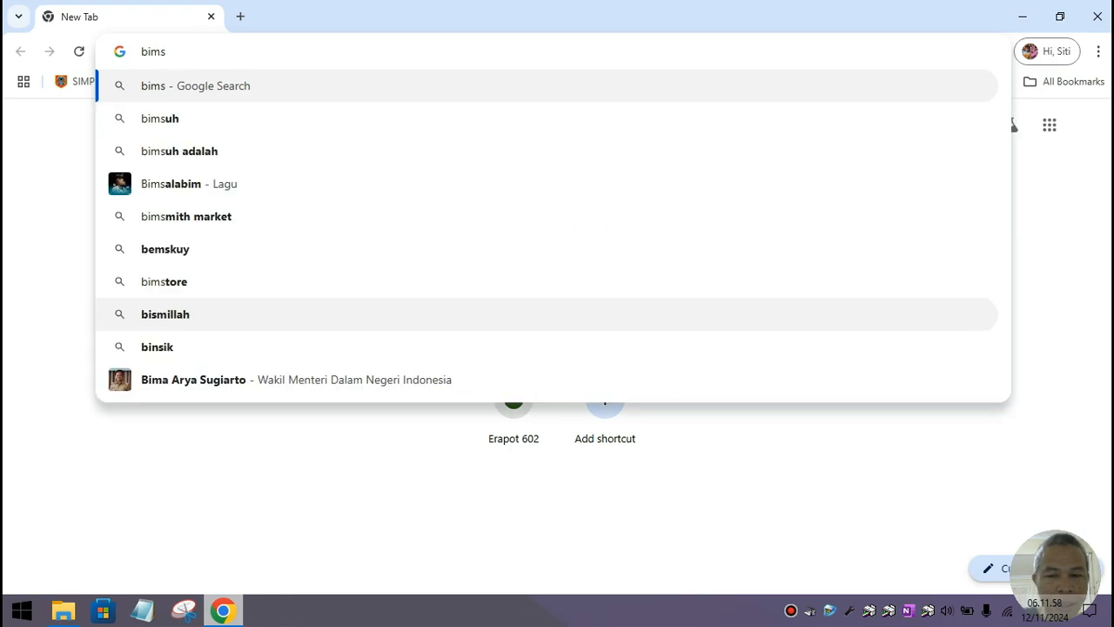
key(BackSpace)
text(a)
key(BackSpace)
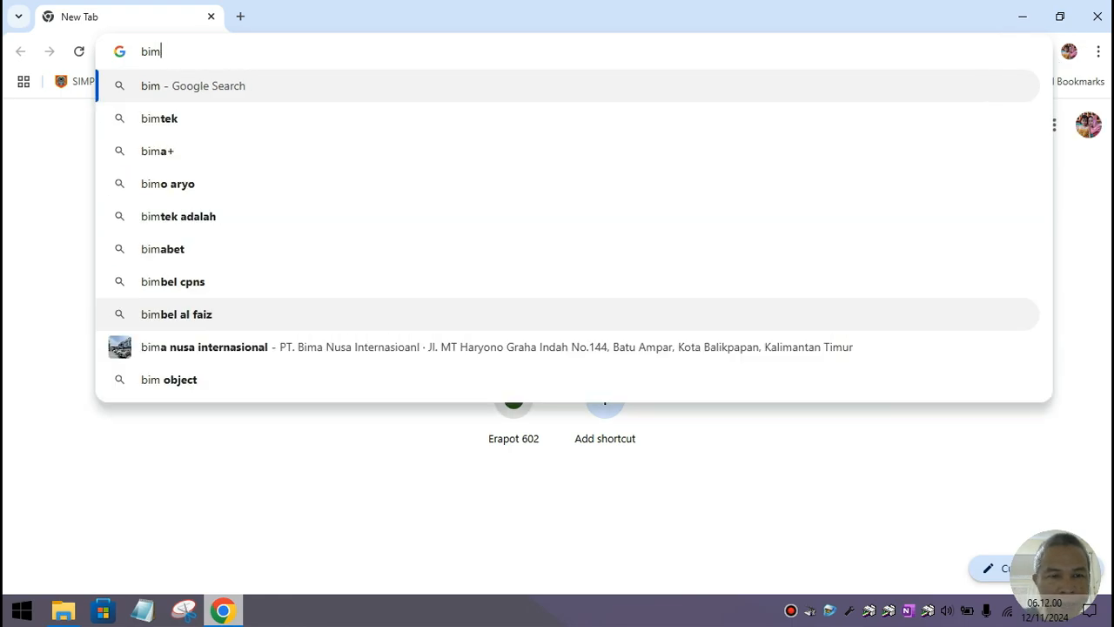
text(asoft)
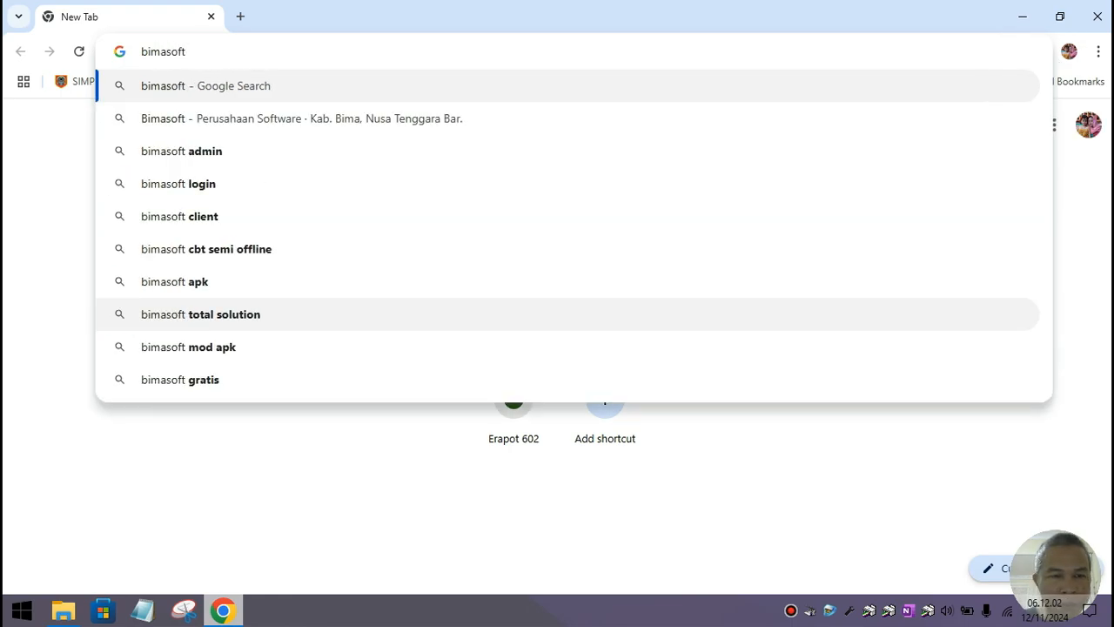
key(Return)
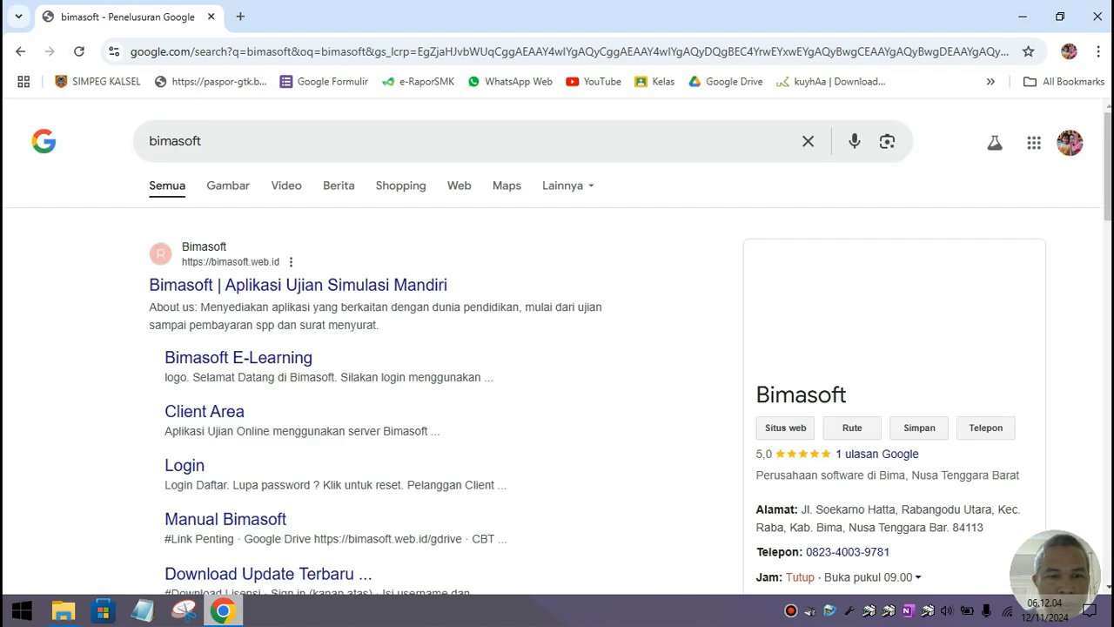
Step: Open the Bimasoft | Aplikasi Ujian Simulasi Mandiri result and scroll through its home page
click(296, 285)
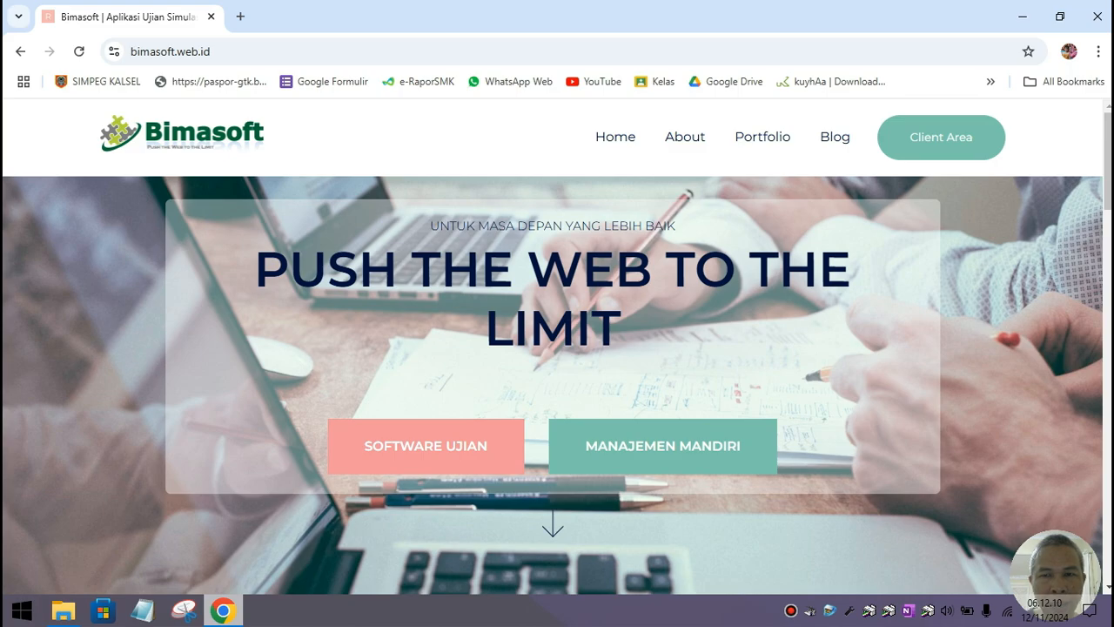
scroll(552, 349, down, 3)
scroll(553, 349, up, 2)
scroll(553, 348, down, 4)
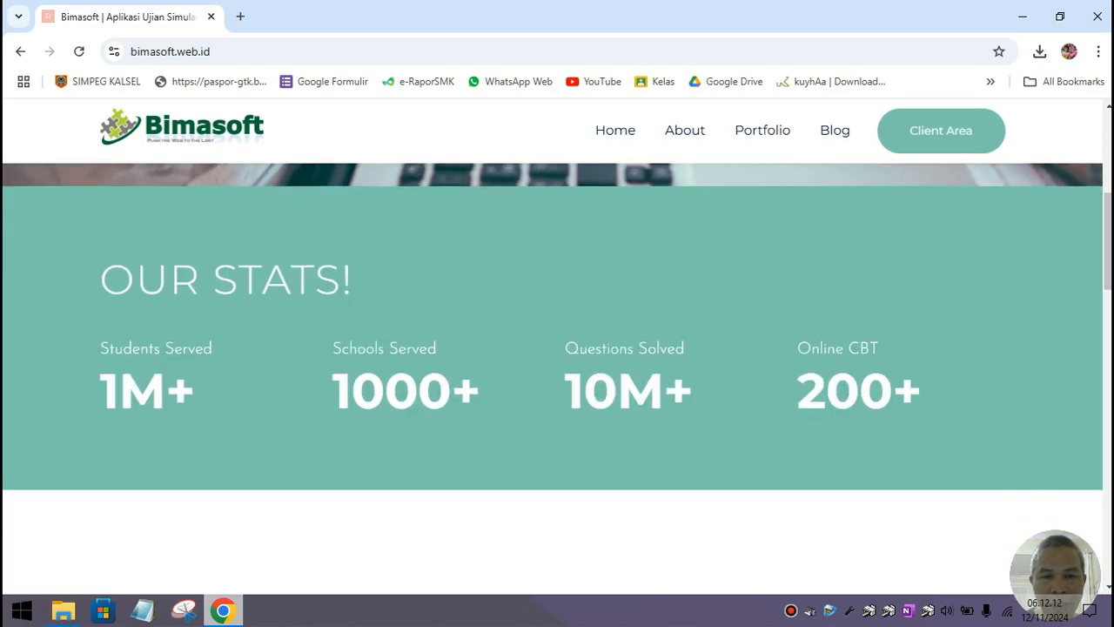
scroll(557, 379, down, 2)
scroll(557, 379, up, 5)
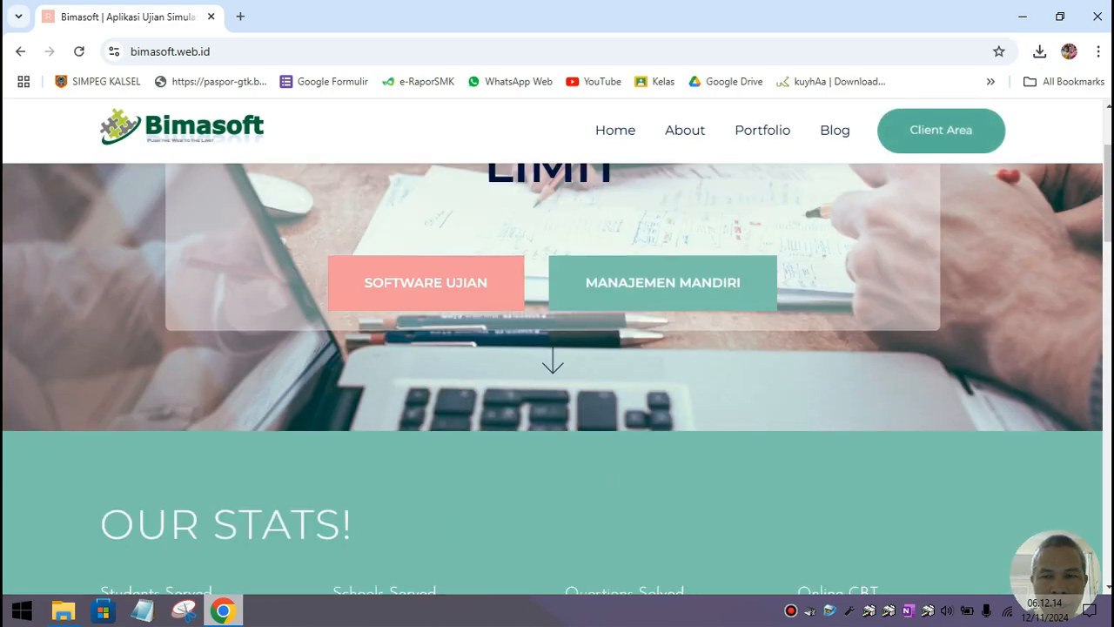
Step: Go to the Client Area and scroll its product list, resetting the screen magnifier to normal size
click(941, 130)
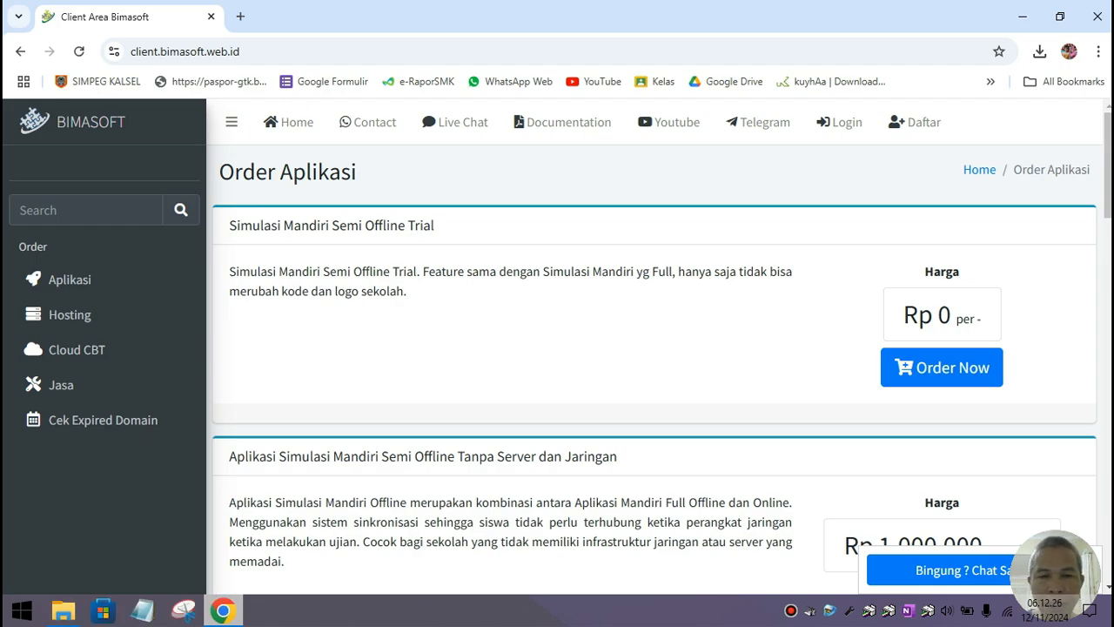
scroll(558, 348, down, 1)
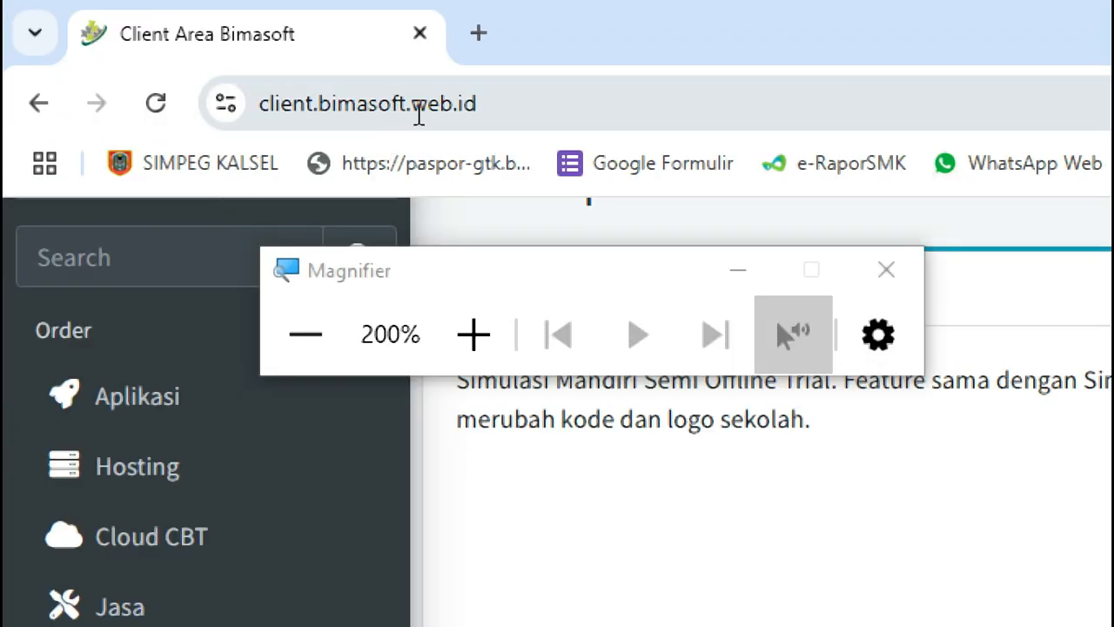
click(738, 272)
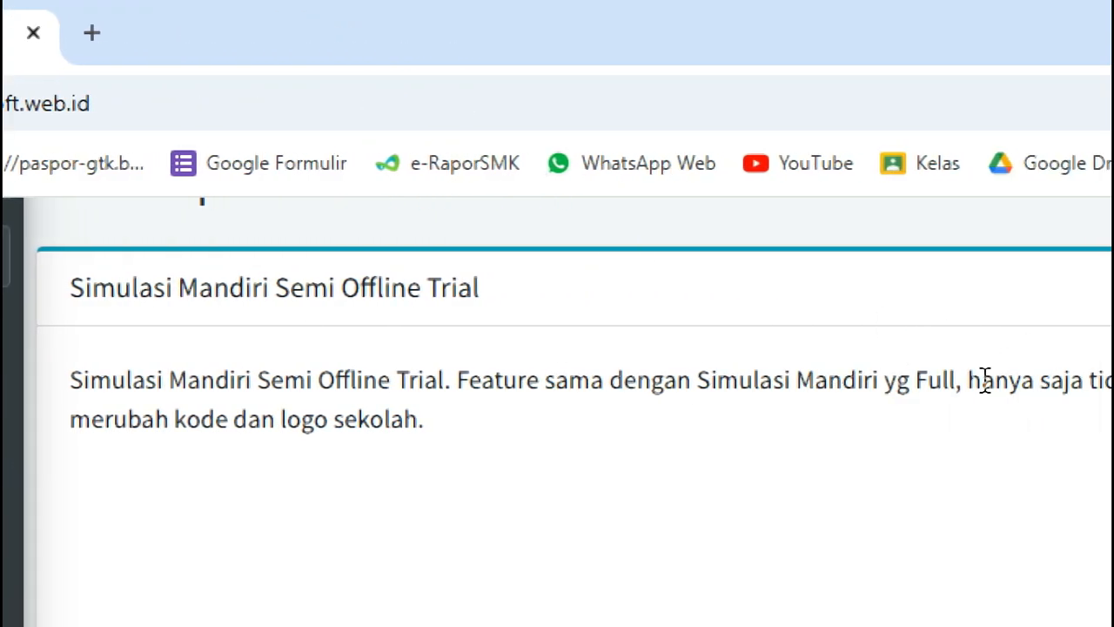
key(super+minus)
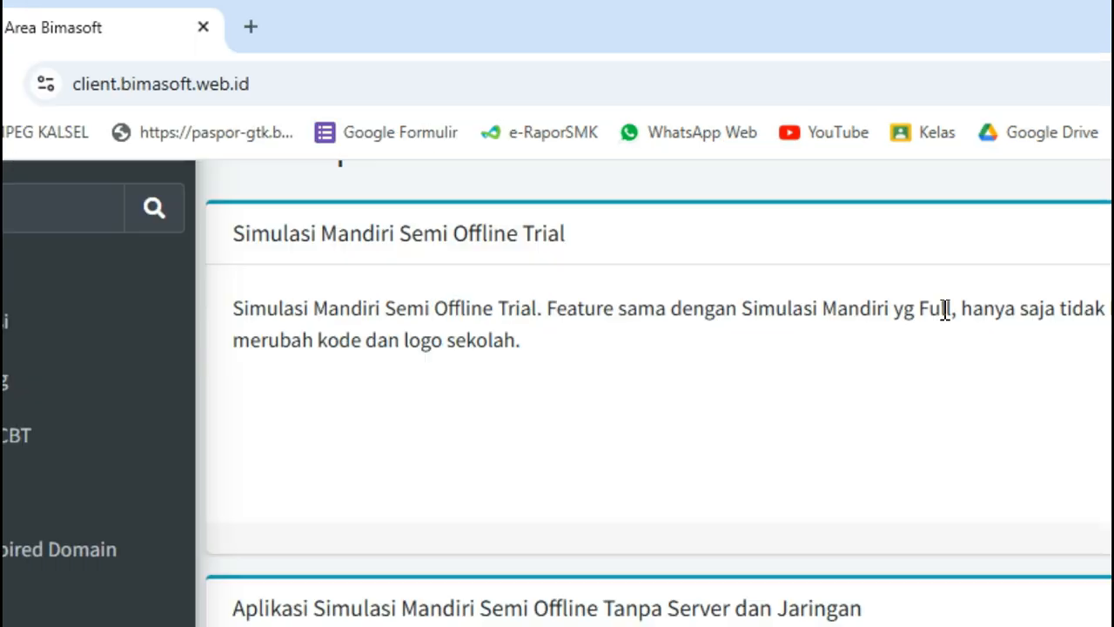
scroll(758, 314, down, 1)
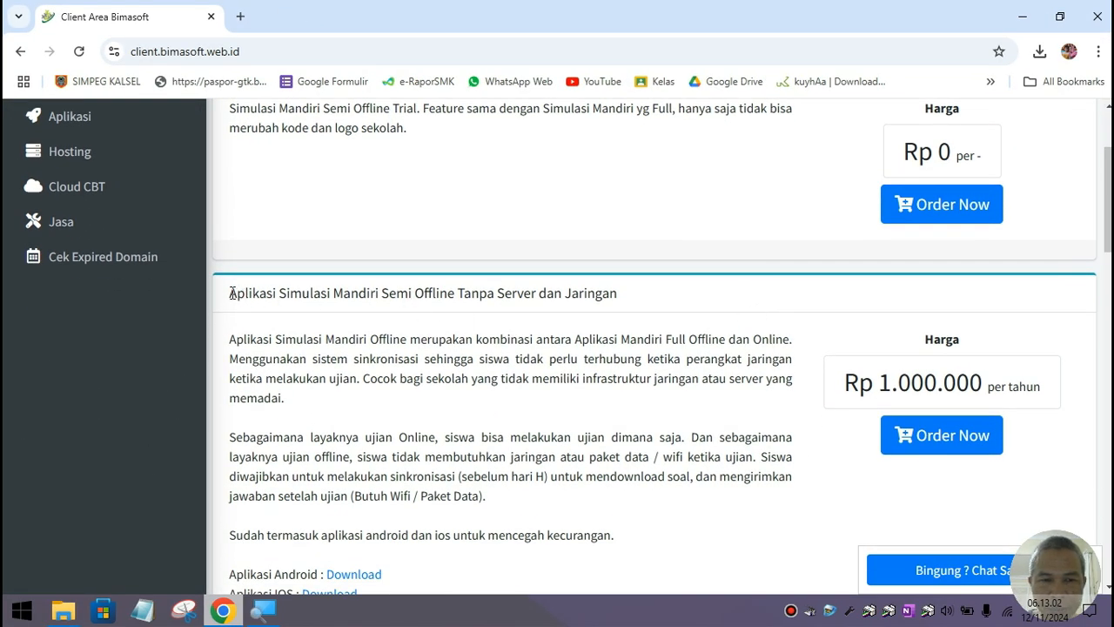
drag(229, 293, 634, 297)
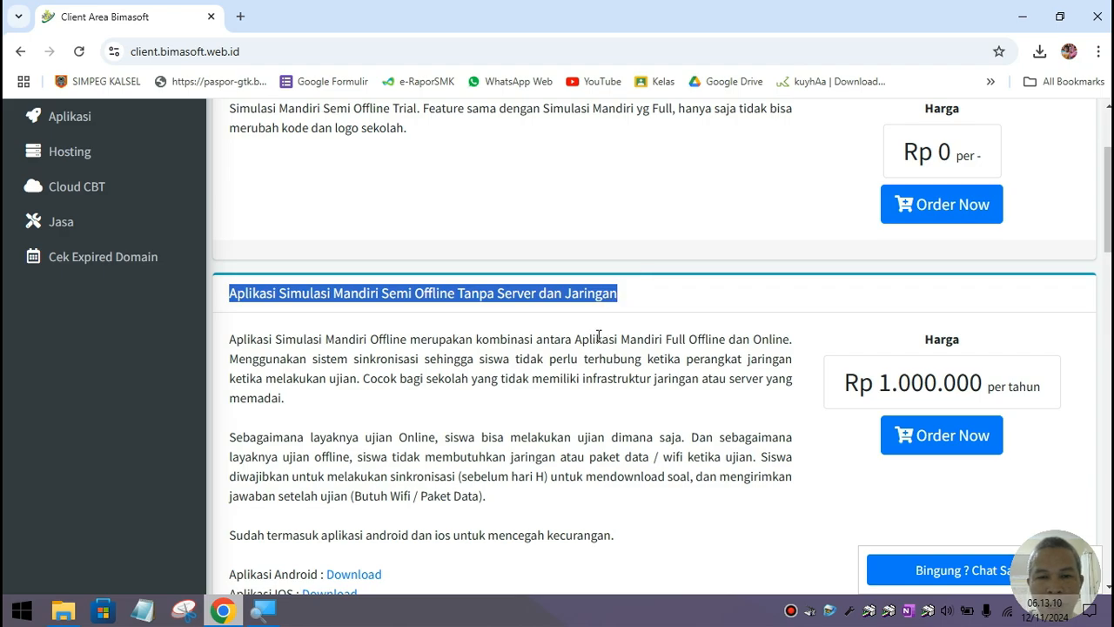
click(573, 355)
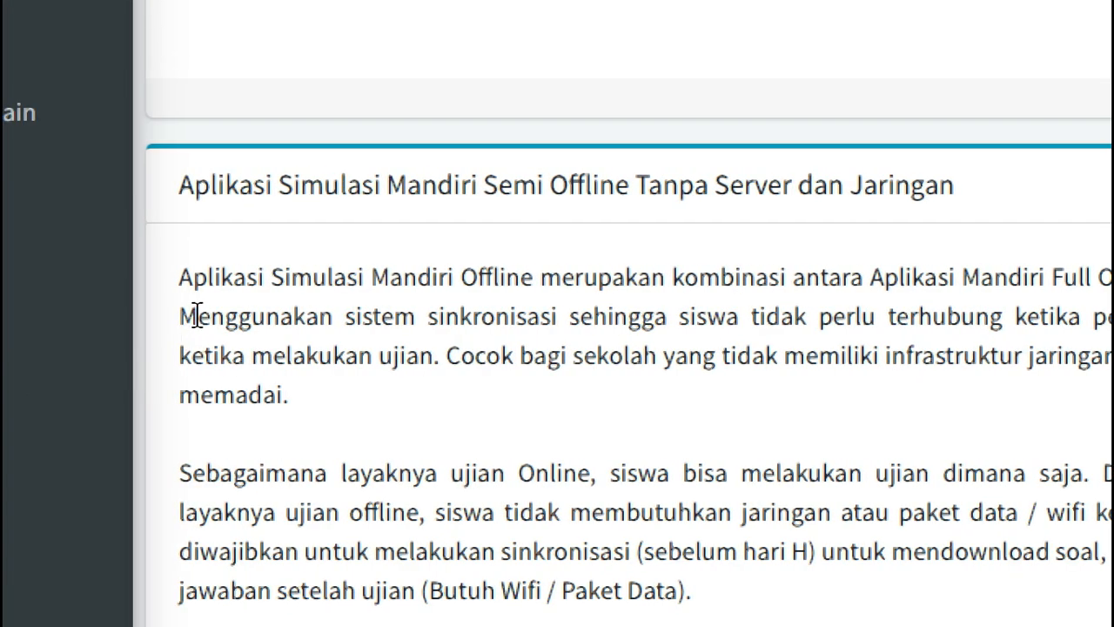
Step: Select 'Menggunakan sistem sinkronisasi' in the semi-offline description, then scroll further down
drag(134, 319, 568, 328)
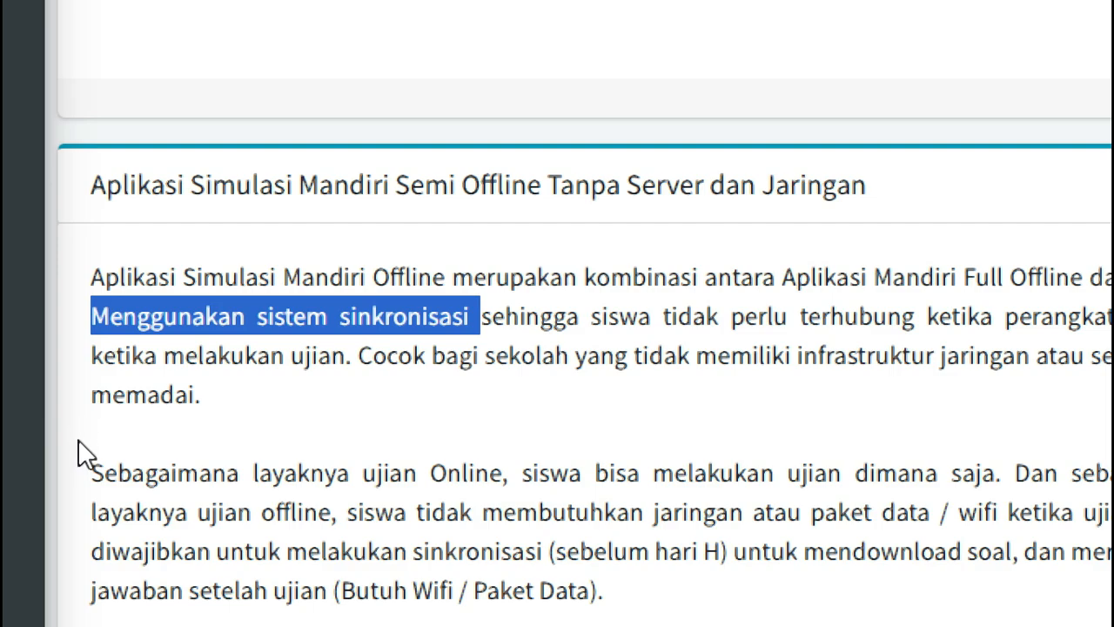
scroll(433, 573, down, 1)
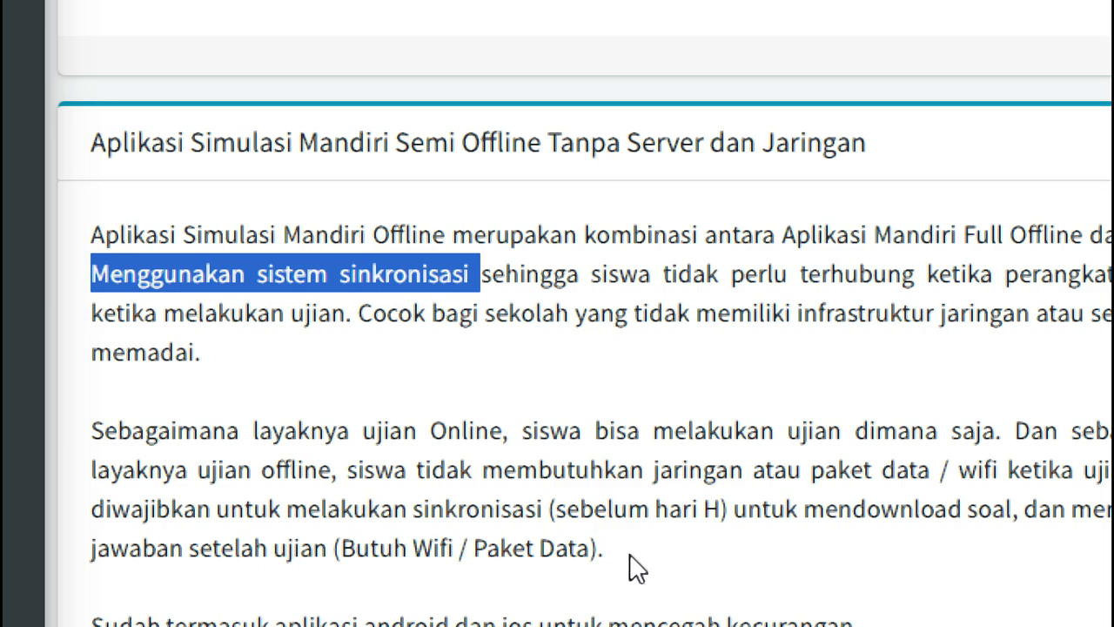
scroll(679, 605, down, 1)
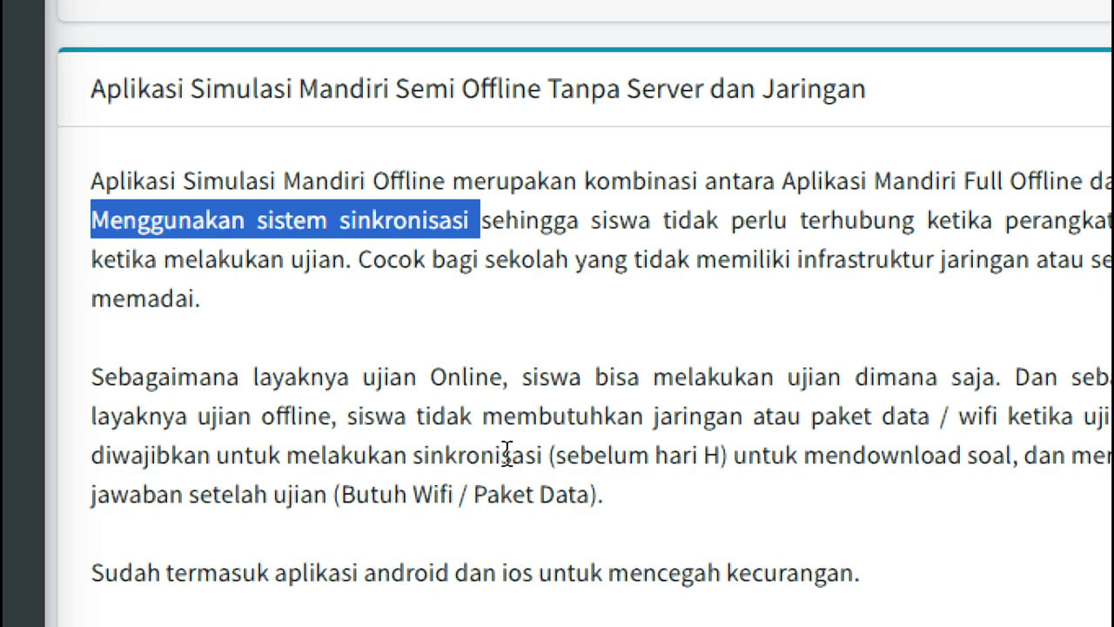
scroll(526, 537, down, 4)
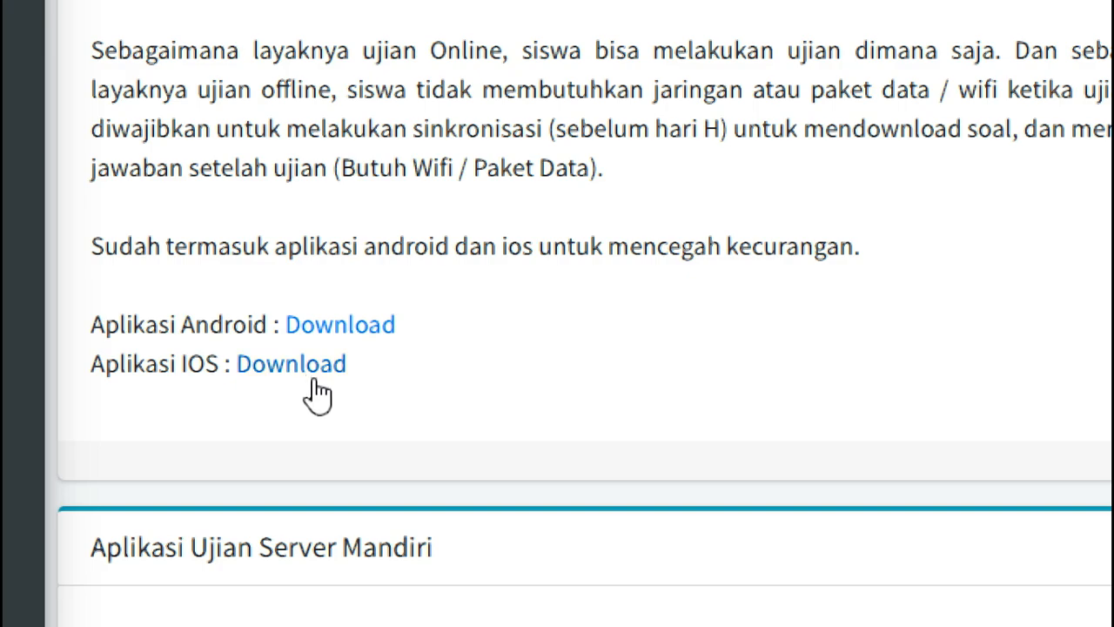
scroll(487, 39, up, 2)
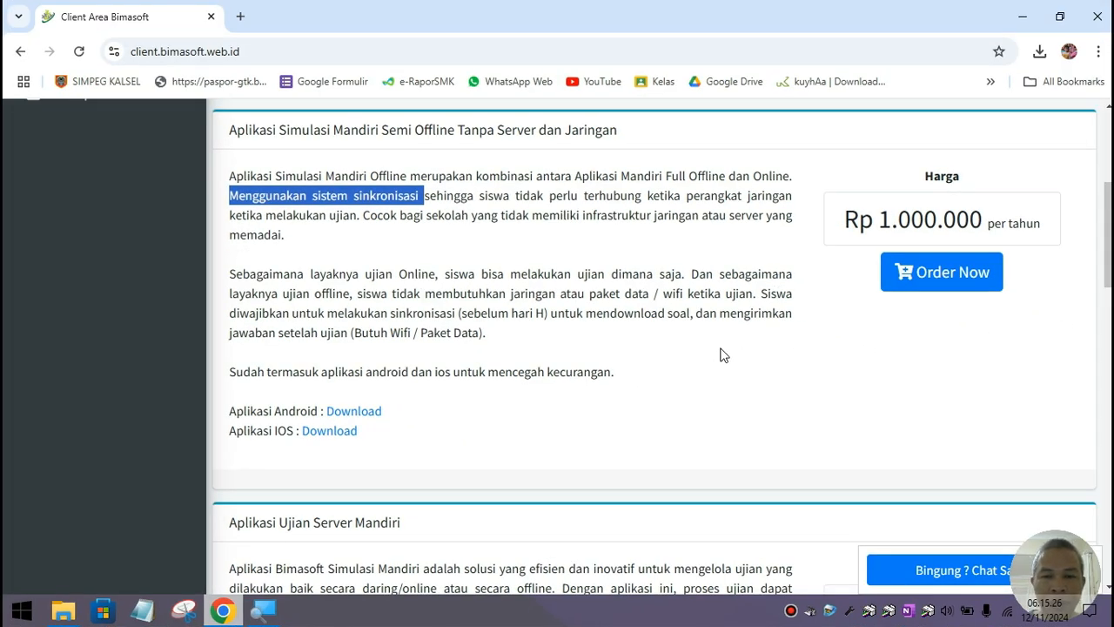
Step: Scroll through the Exam Client price entries, then minimize Chrome to show the desktop
scroll(722, 356, down, 3)
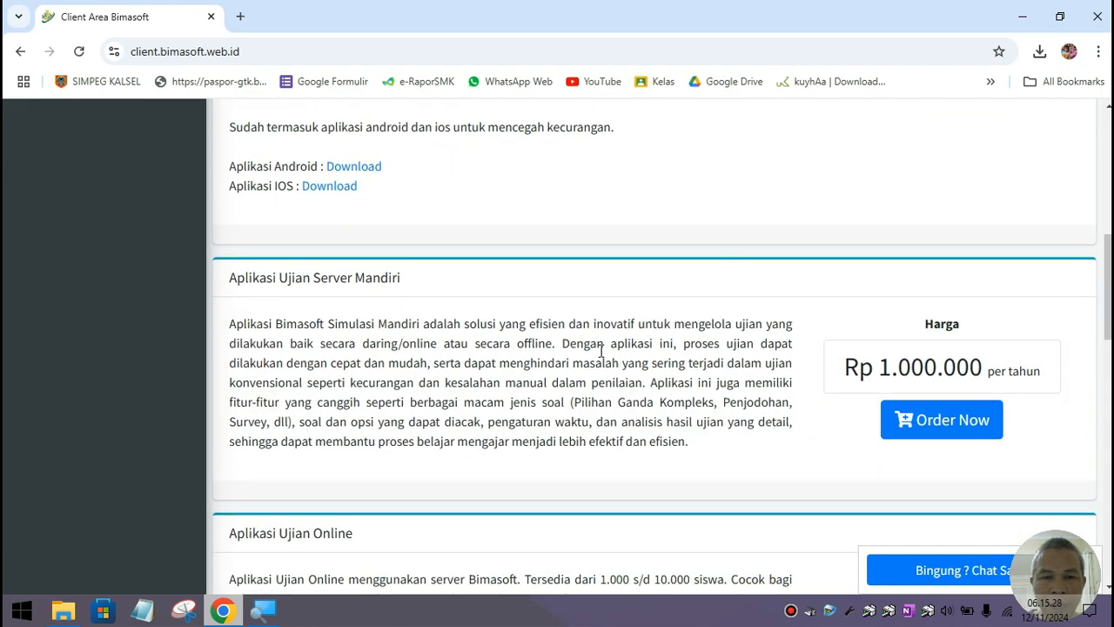
scroll(636, 356, up, 3)
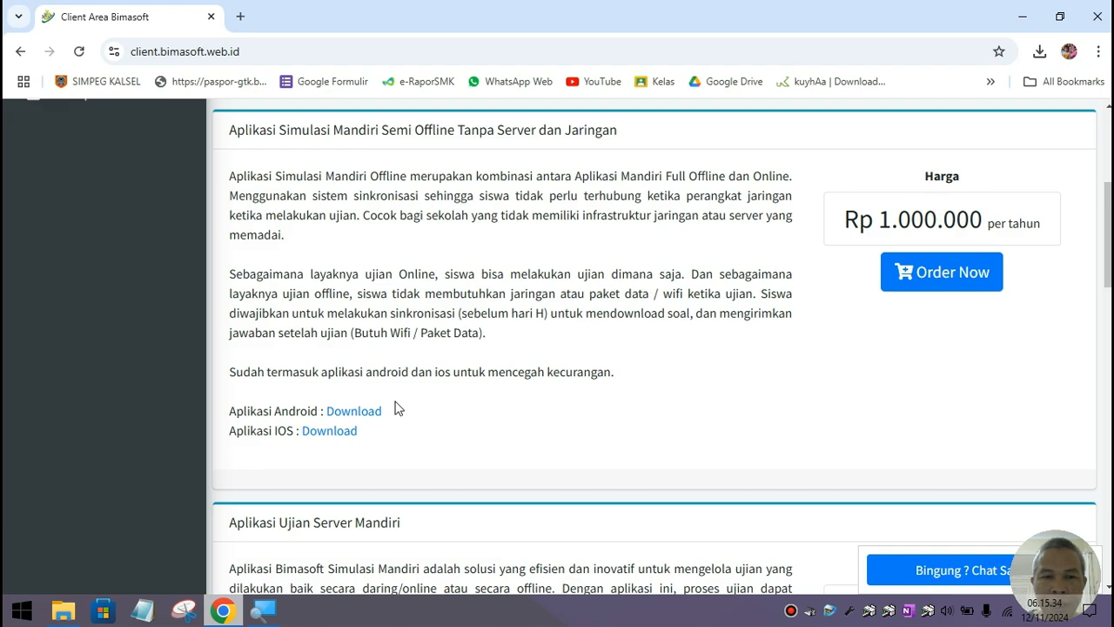
scroll(665, 393, down, 1)
scroll(666, 392, down, 5)
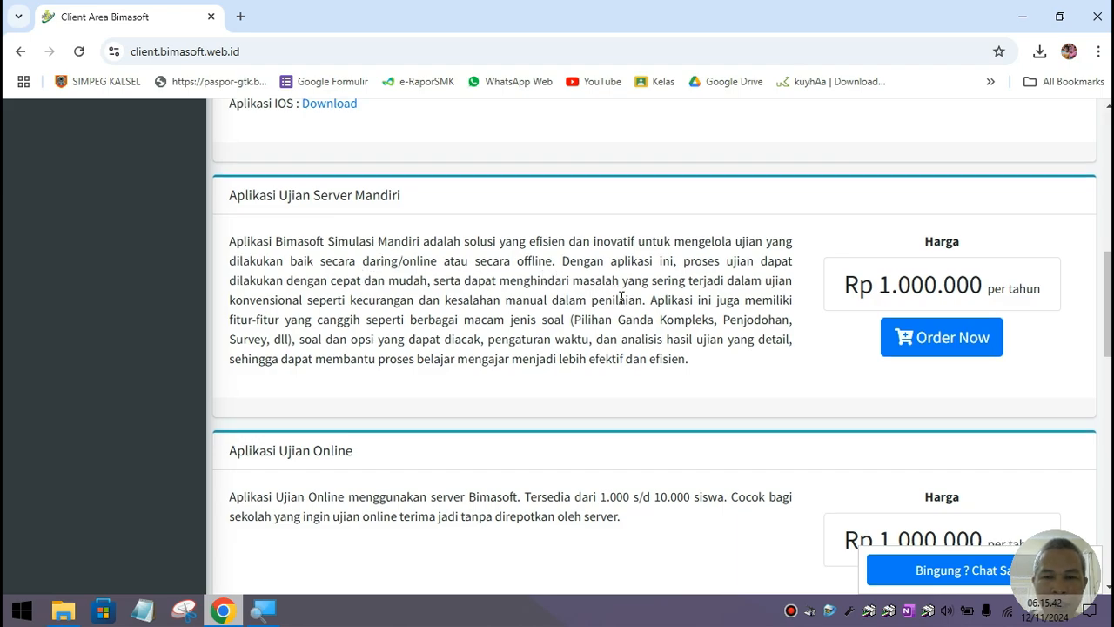
scroll(613, 303, down, 2)
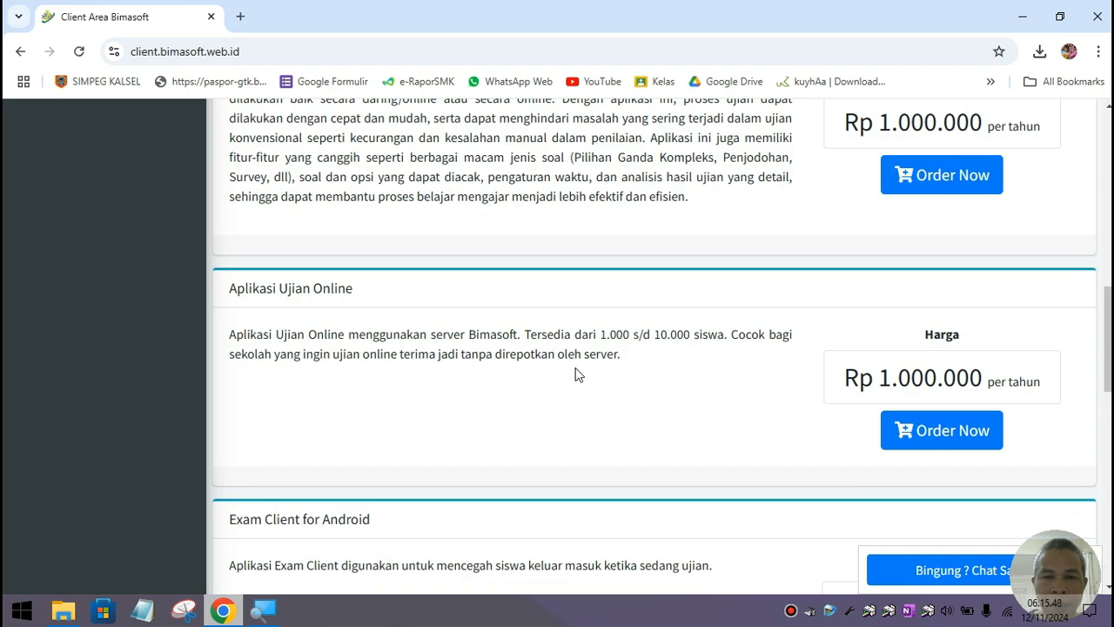
scroll(575, 374, down, 4)
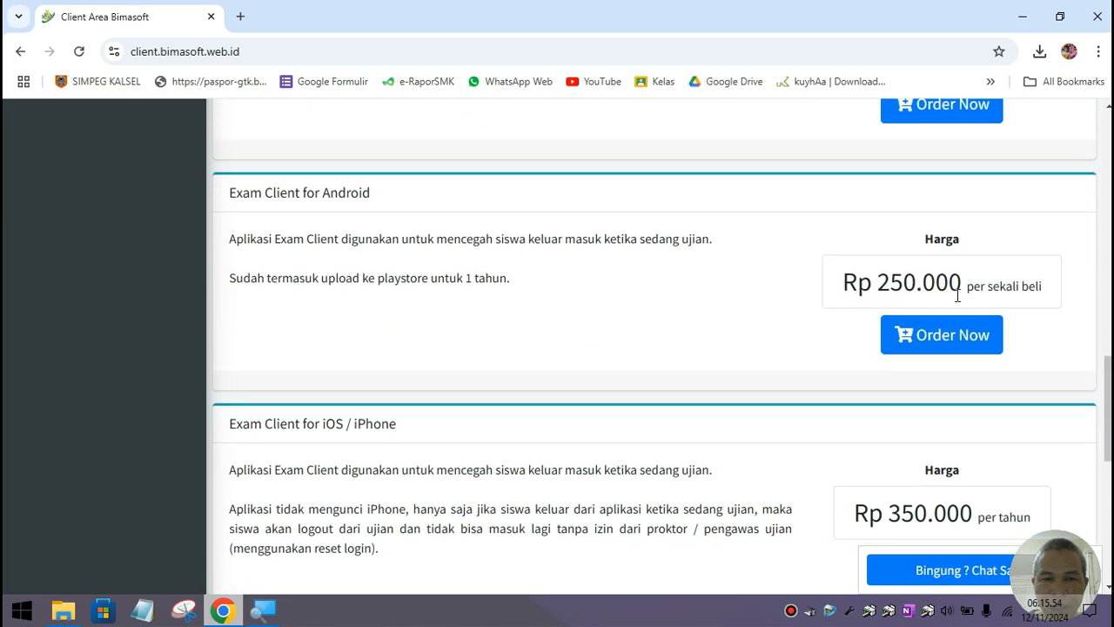
scroll(702, 360, down, 2)
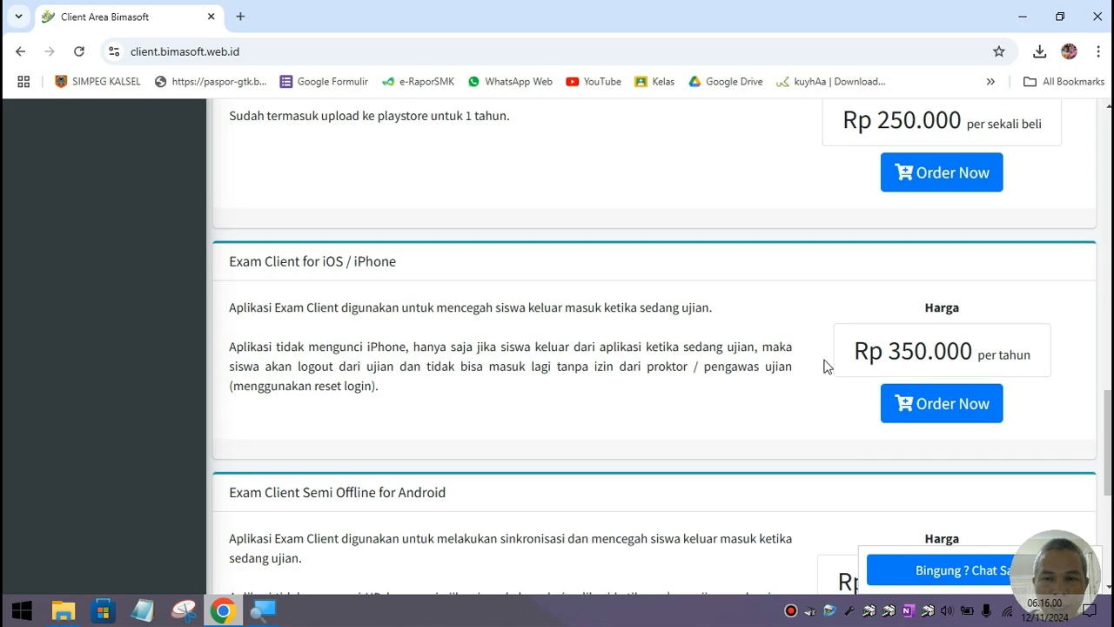
scroll(832, 366, up, 3)
scroll(849, 344, down, 5)
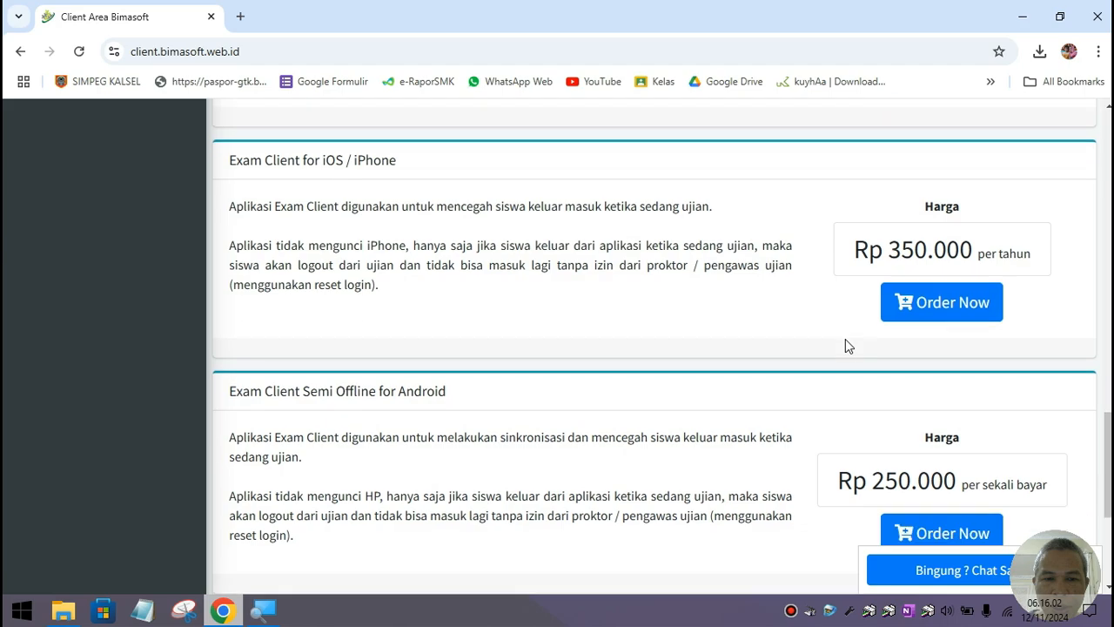
scroll(788, 355, down, 2)
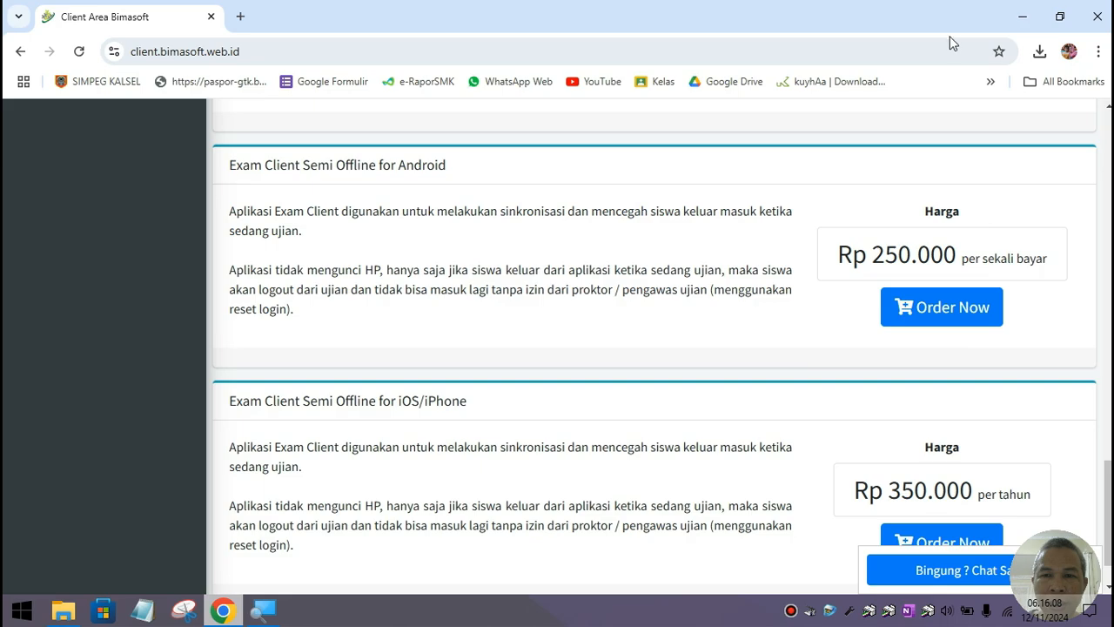
click(1022, 11)
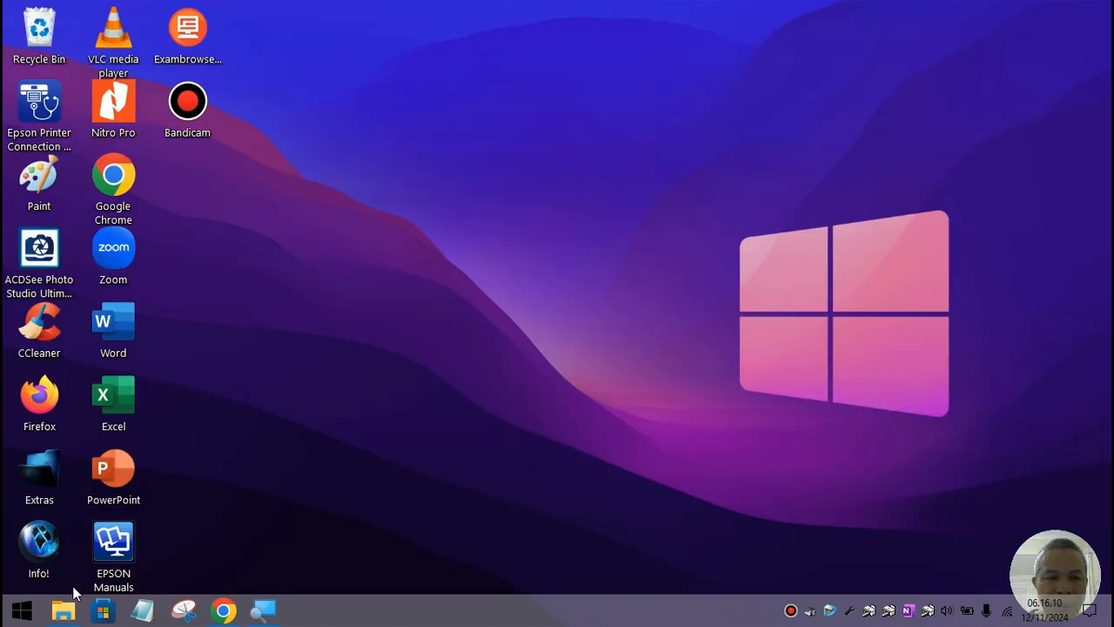
Step: Open Template_CBT_Bimasoft.zip from the (E:) Master drive in WinRAR
click(63, 609)
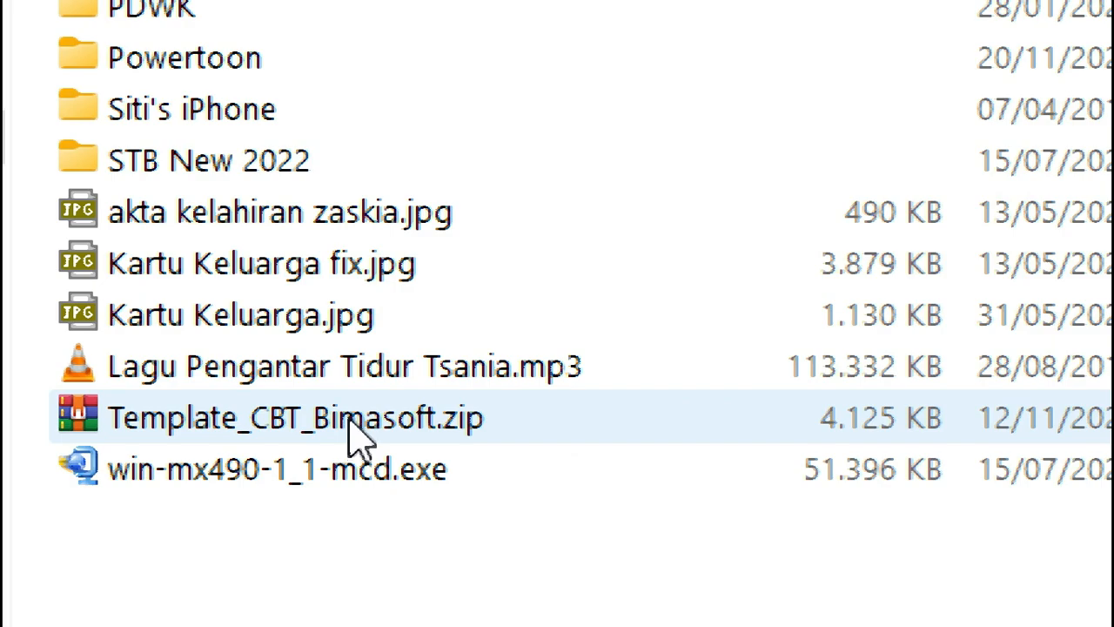
click(348, 418)
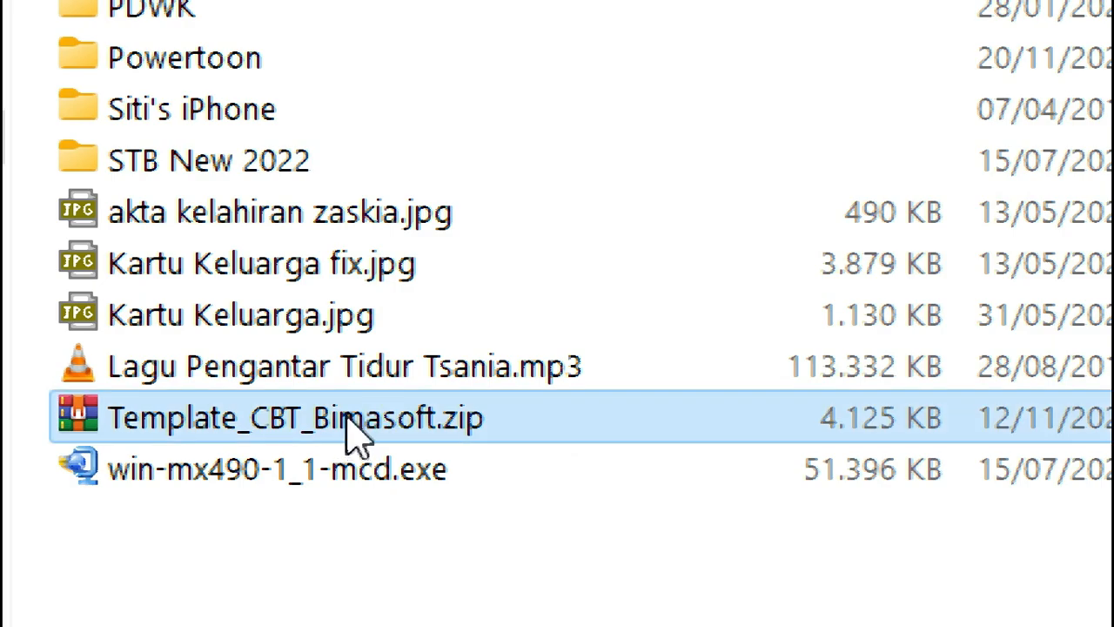
double_click(348, 420)
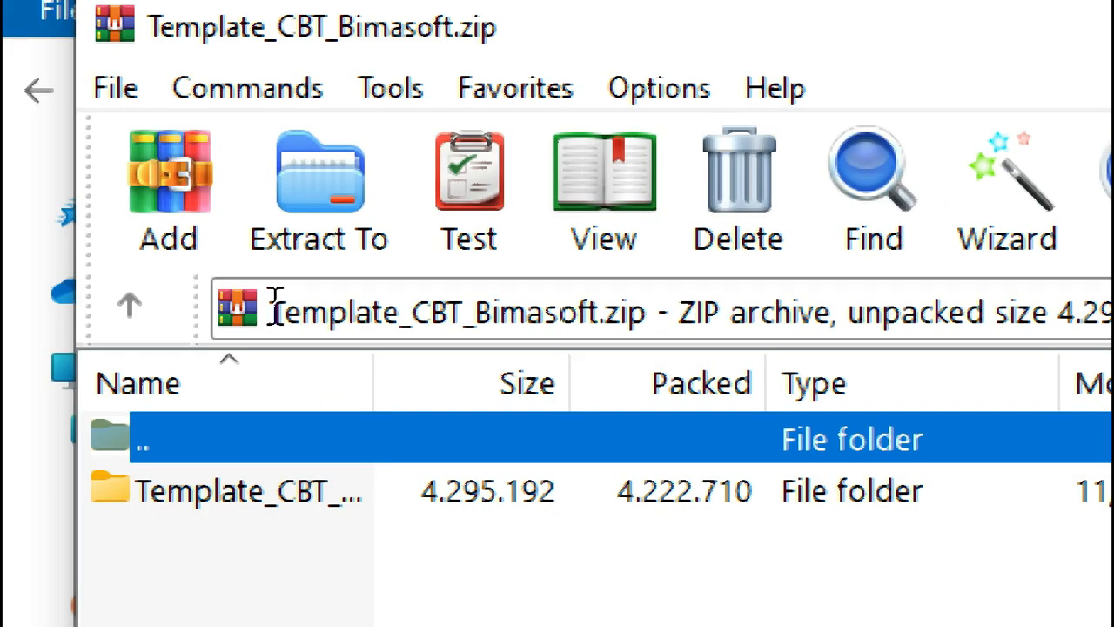
Step: Extract the archive to a Template_CBT_Bimasoft folder on (E:) Master, skip replacing files, and close WinRAR
click(318, 233)
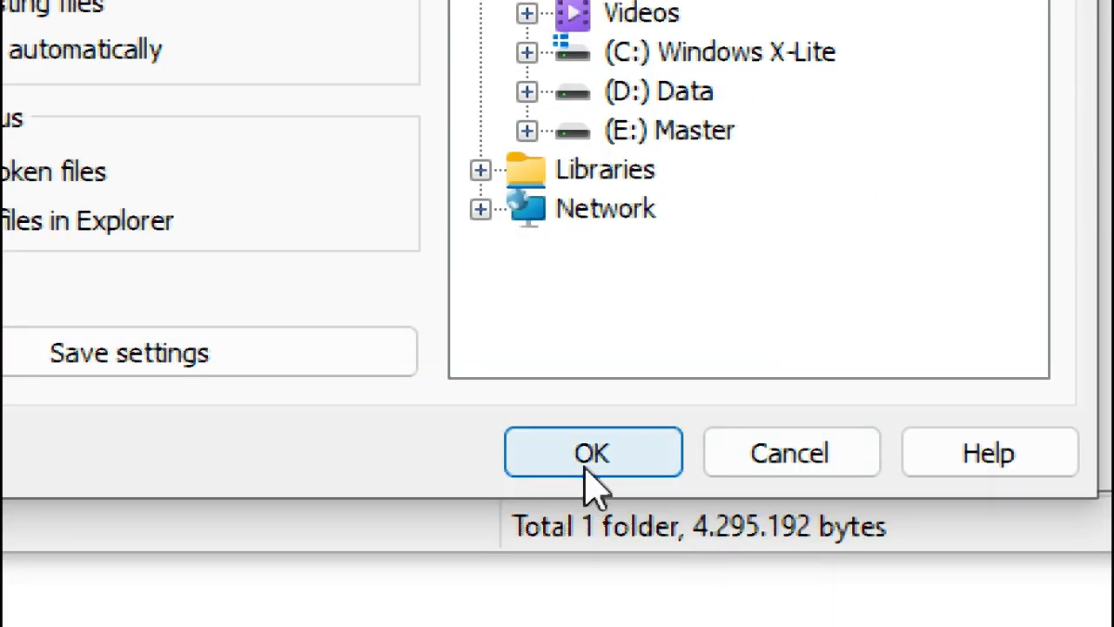
click(585, 454)
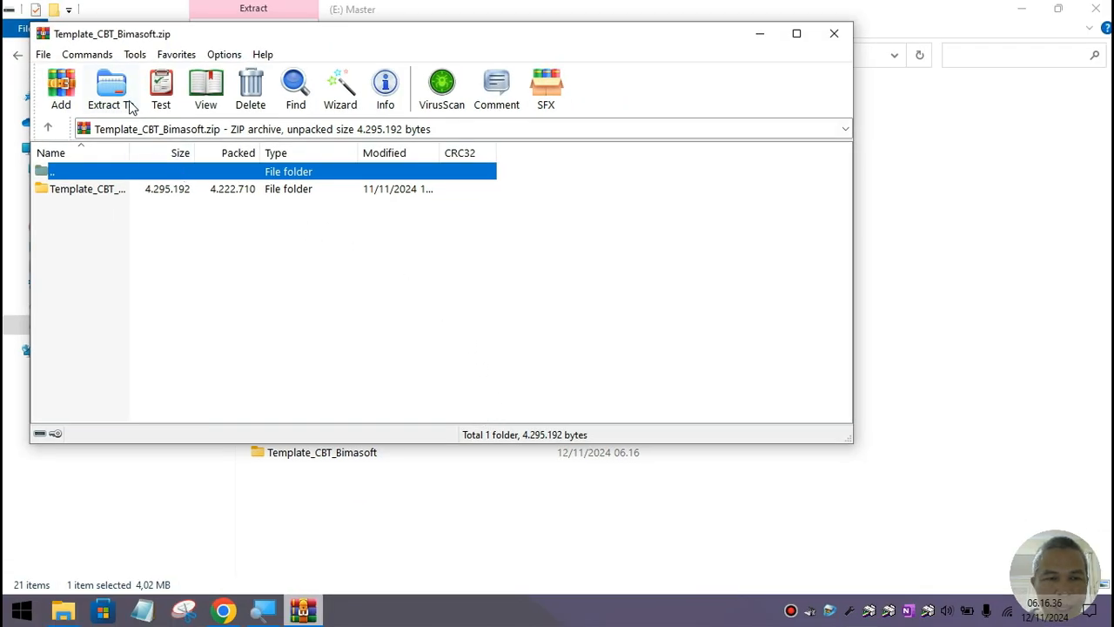
click(129, 104)
click(488, 409)
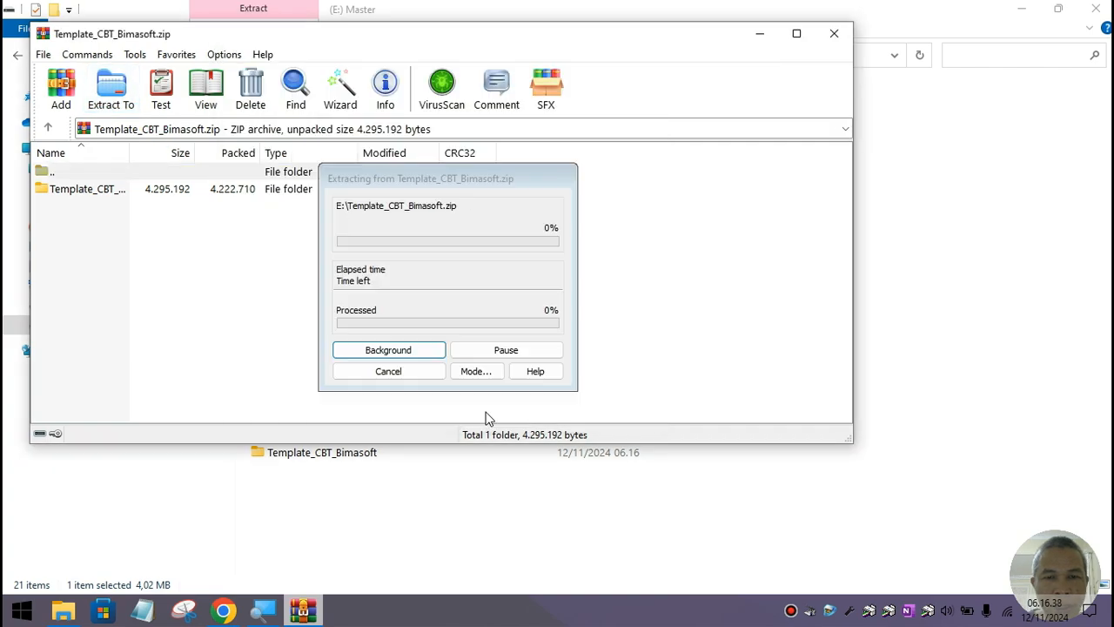
click(471, 343)
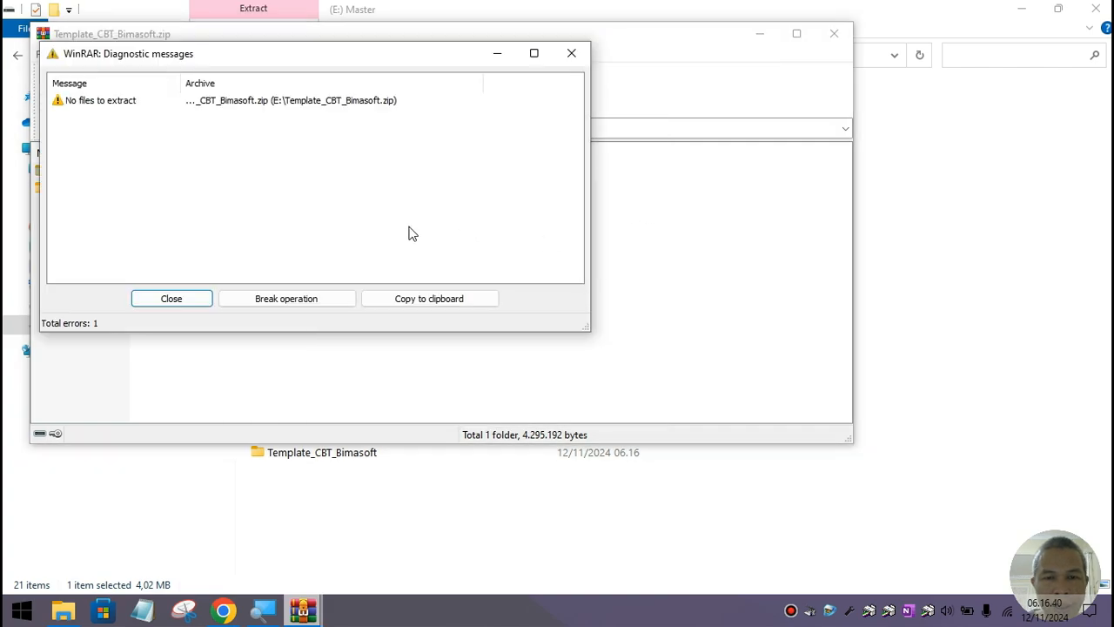
click(172, 298)
click(833, 34)
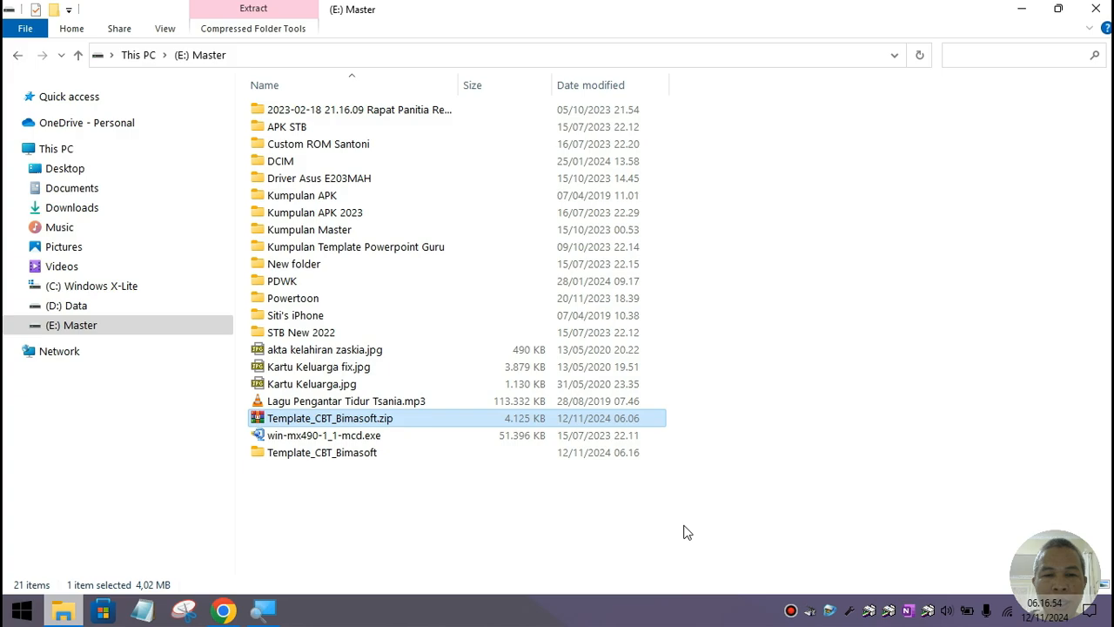
Step: Rename the extracted Template_CBT_Bimasoft folder to CBT_Bimasoft
double_click(354, 454)
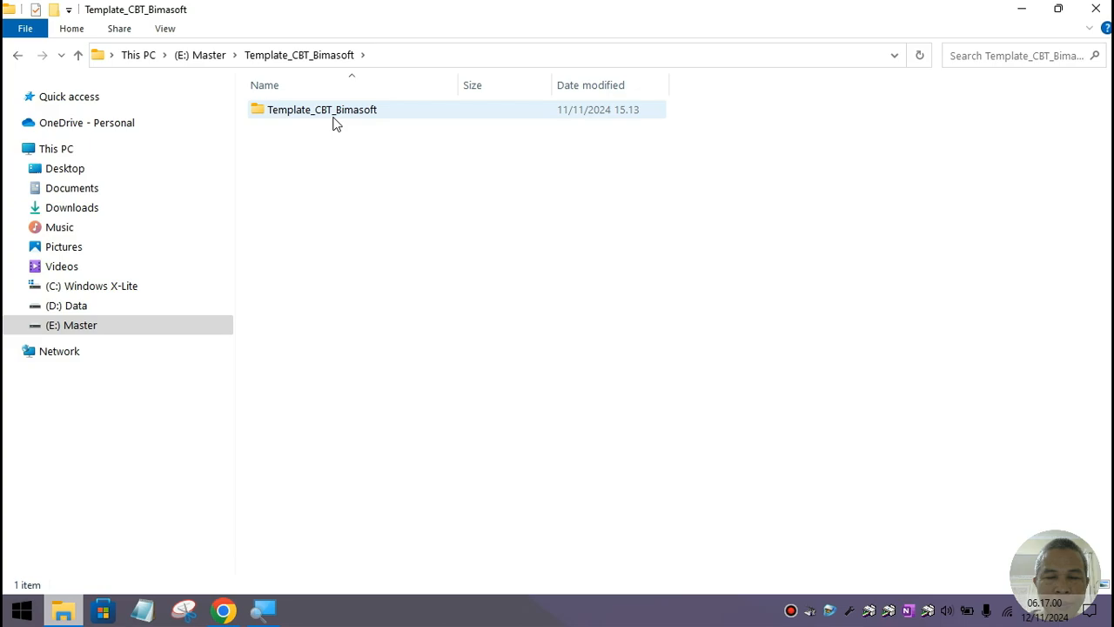
click(335, 122)
click(18, 55)
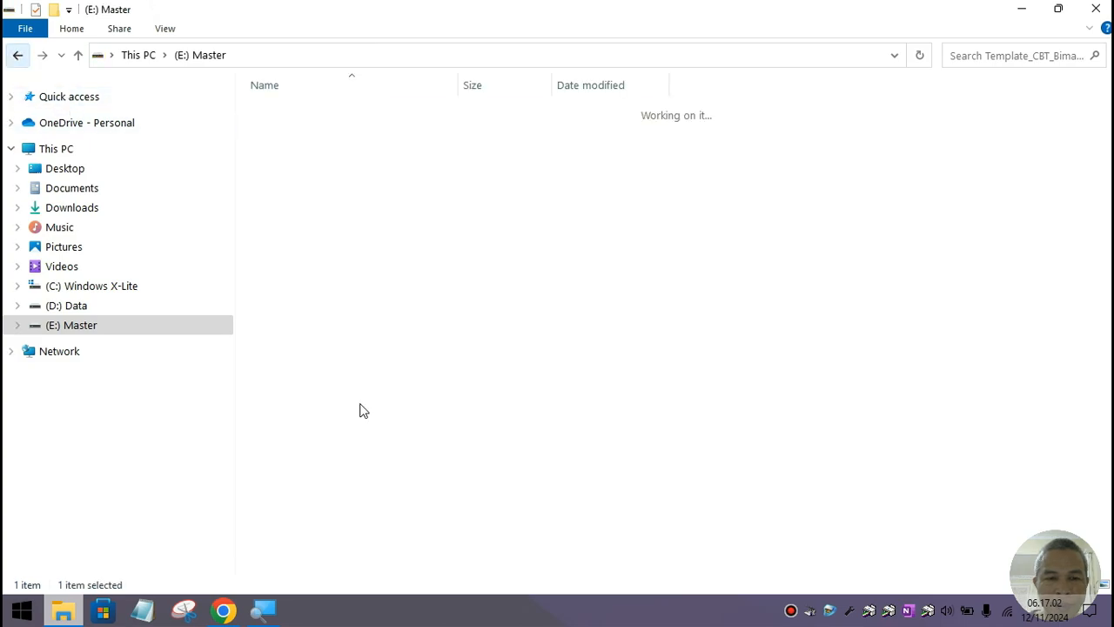
click(316, 350)
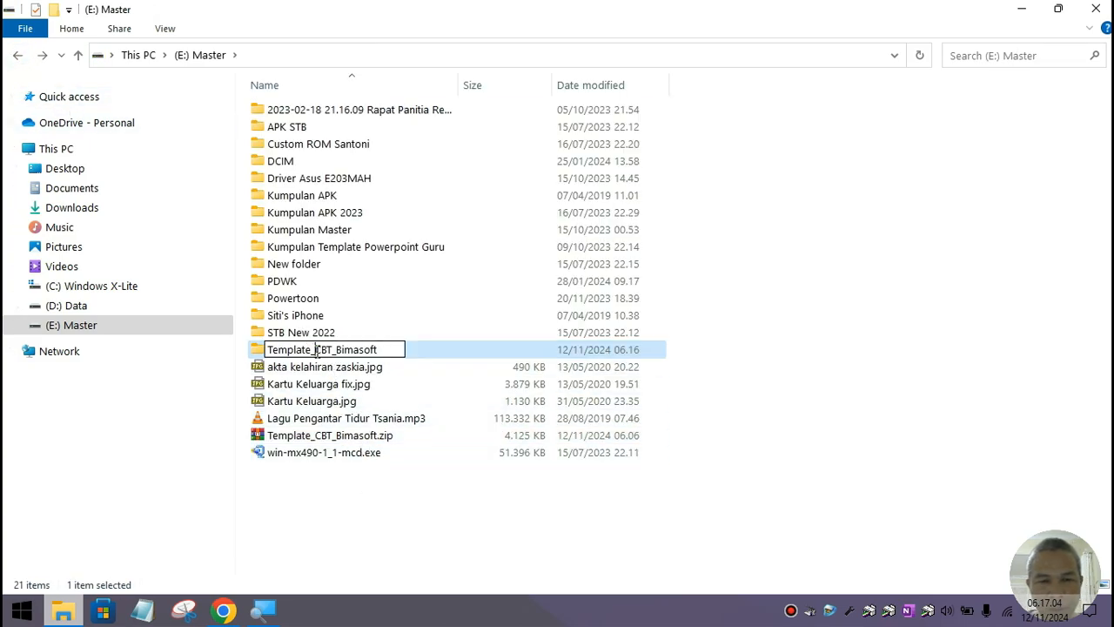
key(Delete)
key(Delete)
key(Delete)
key(Delete)
key(Delete)
key(Delete)
key(Delete)
key(Delete)
key(Delete)
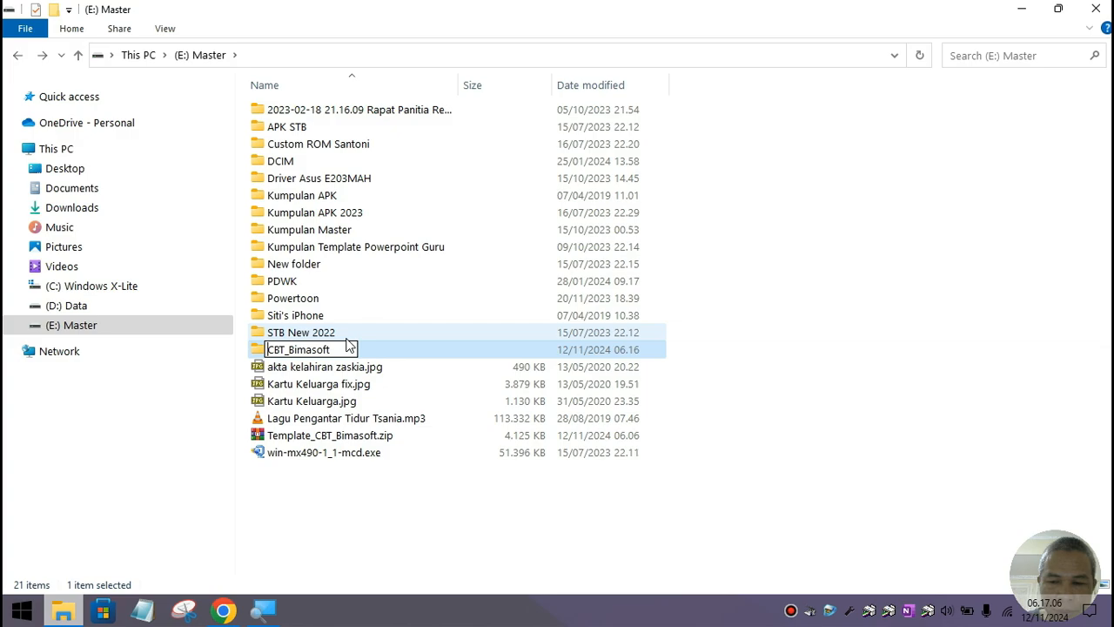
key(Return)
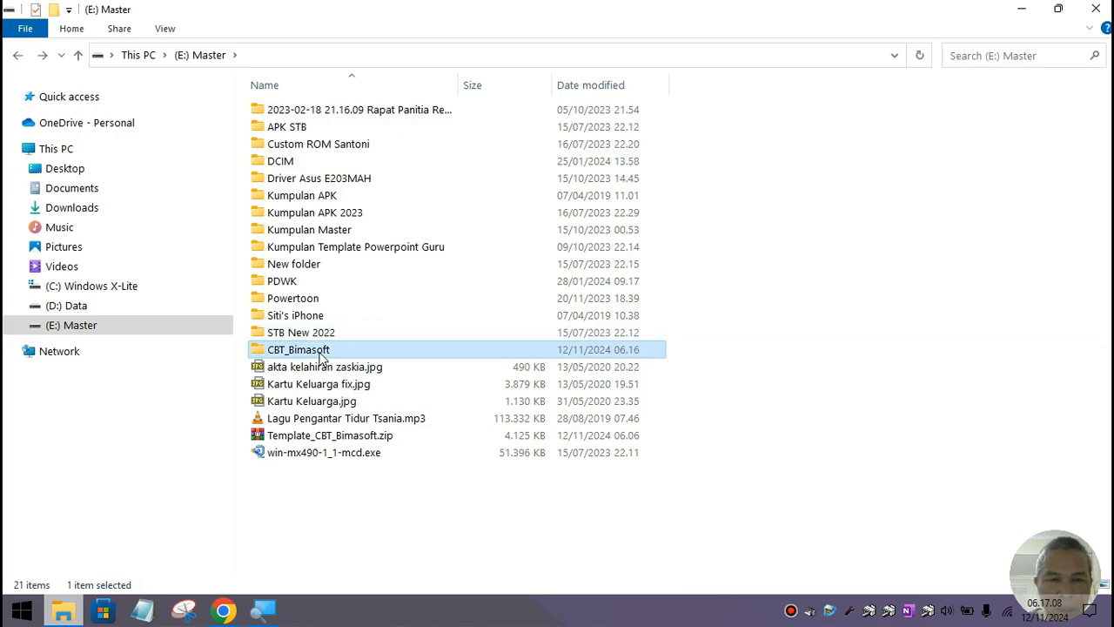
Step: Move the inner Template_CBT_Bimasoft folder up to (E:) Master, open it, then minimize File Explorer
double_click(322, 352)
click(328, 108)
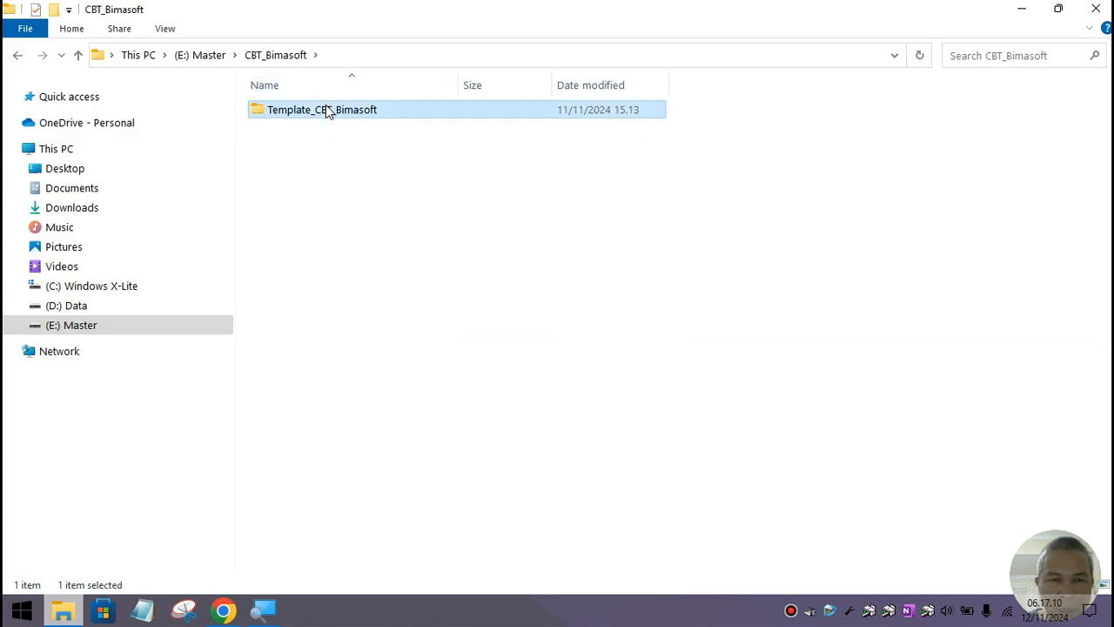
right_click(326, 105)
click(361, 476)
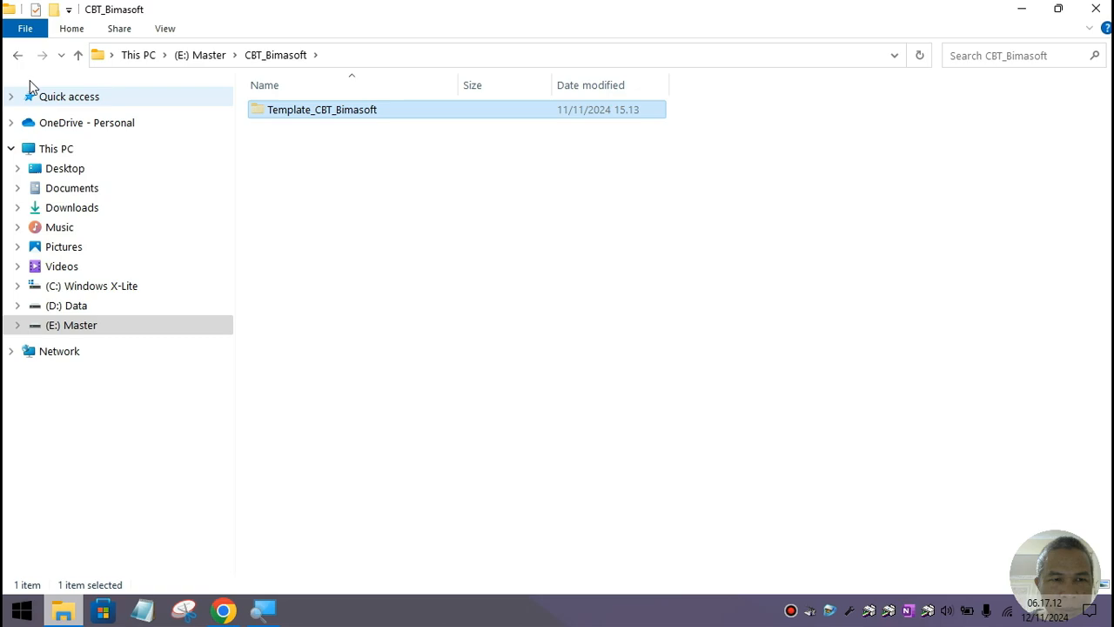
click(17, 54)
click(702, 525)
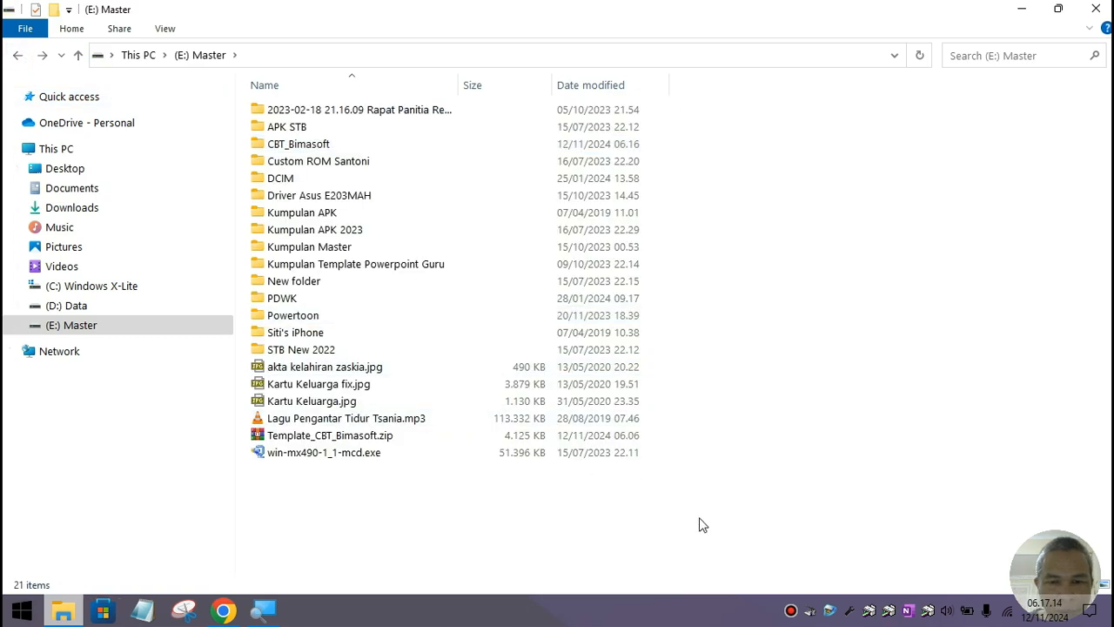
right_click(664, 537)
click(737, 383)
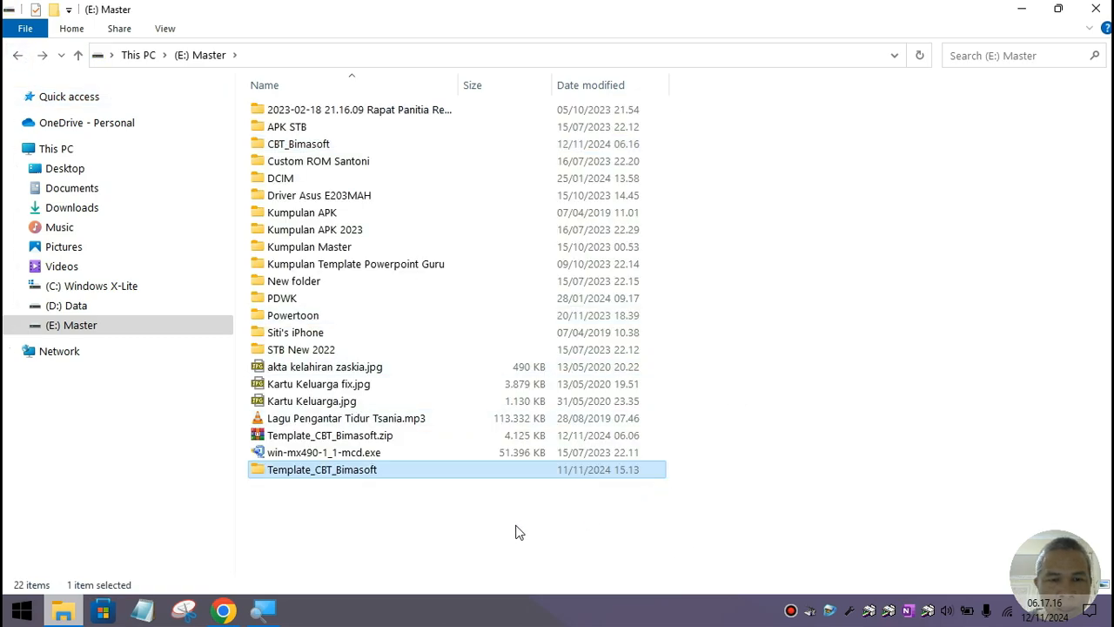
double_click(368, 470)
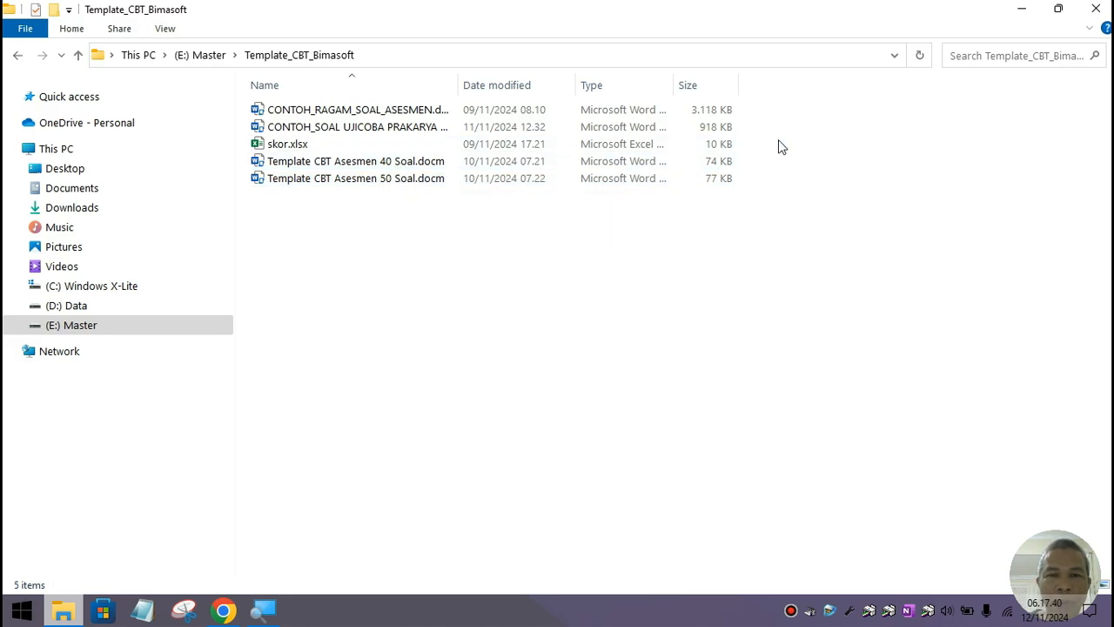
click(1020, 12)
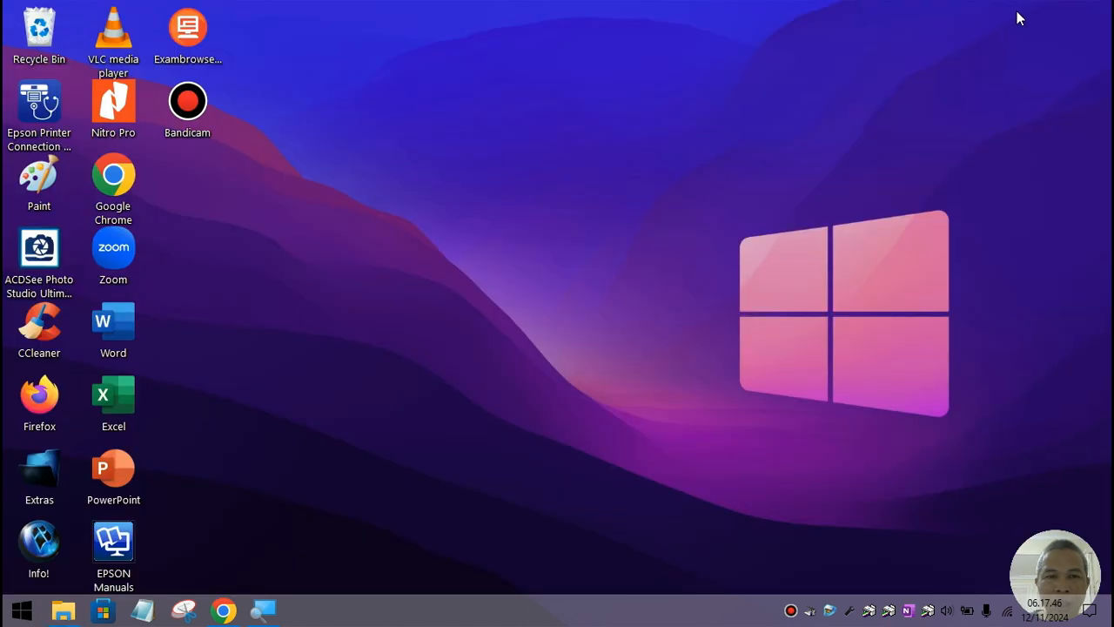
double_click(127, 330)
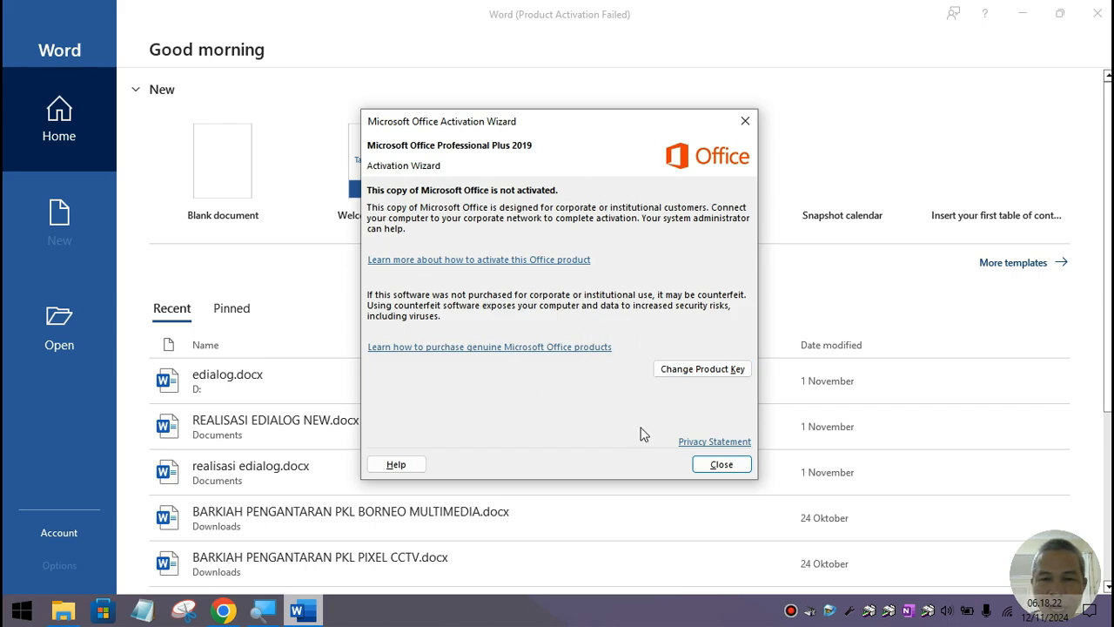
click(738, 468)
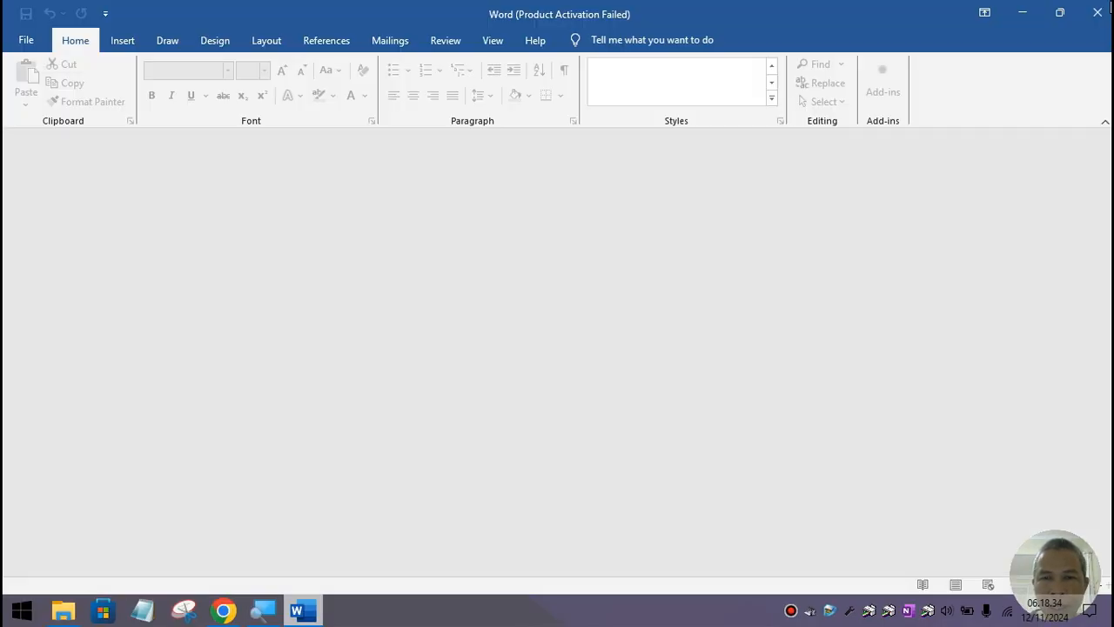
click(1099, 12)
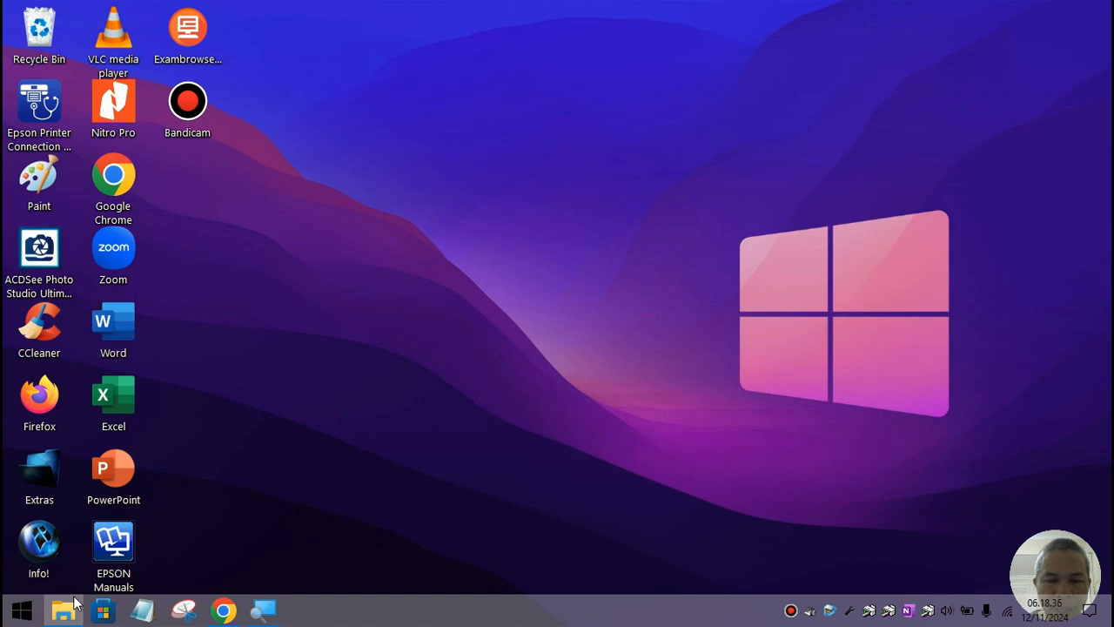
Step: Navigate to E:\Master\Kumpulan Master\AAct_4.3.1.kuyhAa and view the details of AAct.exe and AAct_x64.exe
click(63, 609)
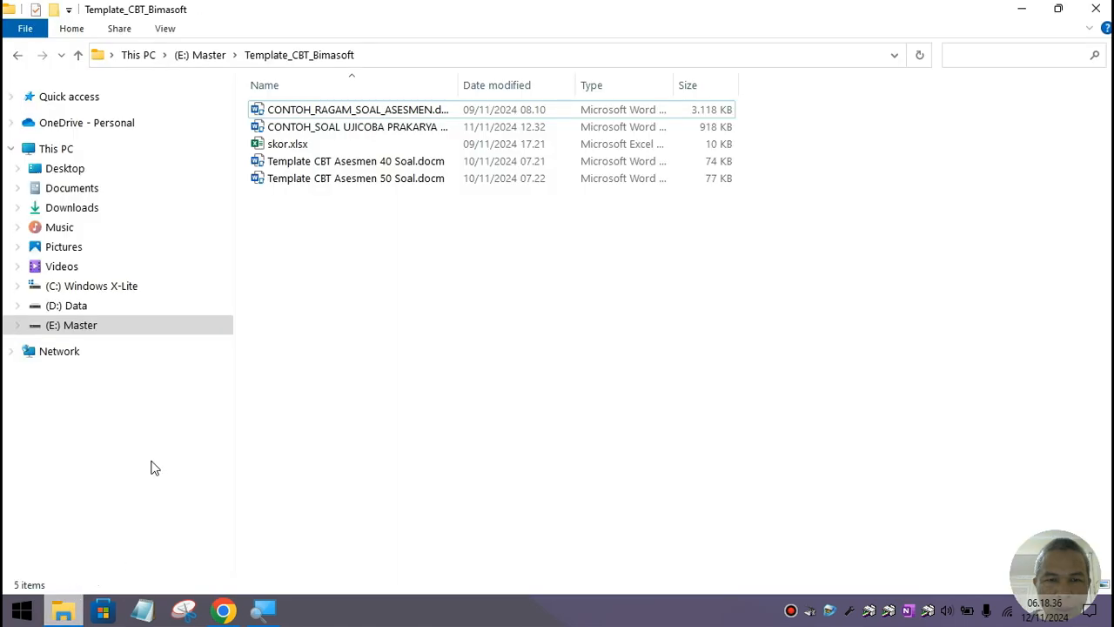
click(79, 324)
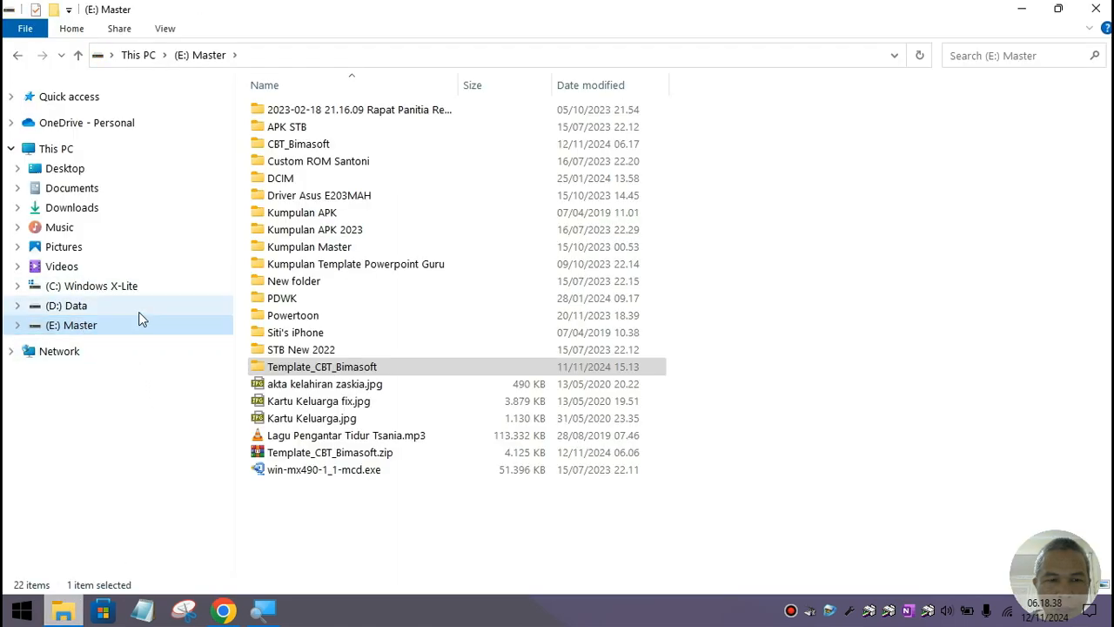
double_click(329, 249)
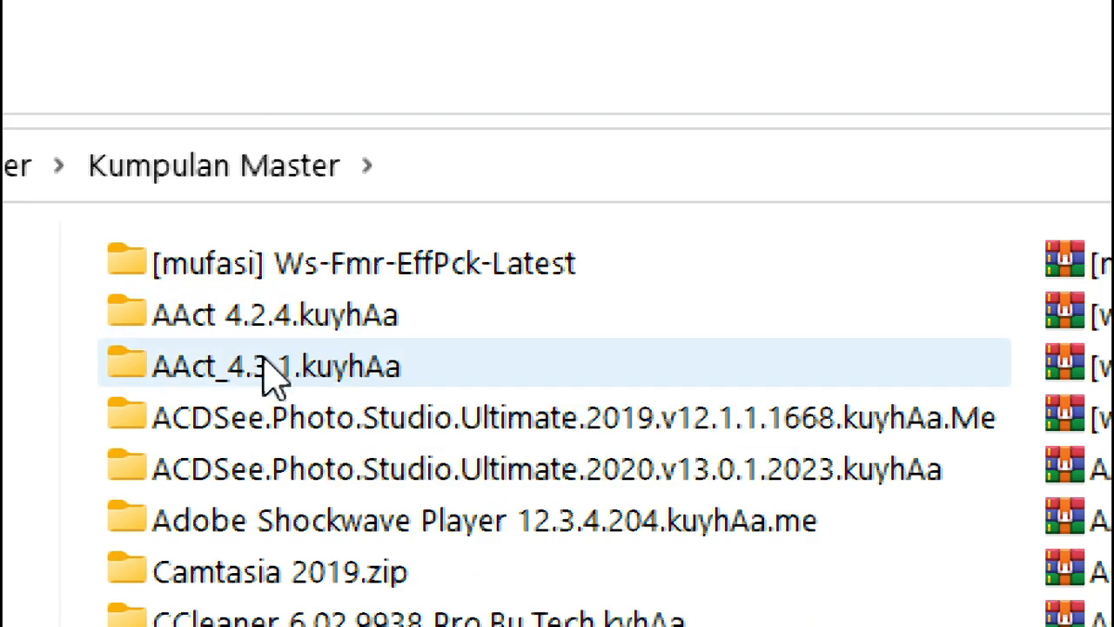
mouse_move(209, 369)
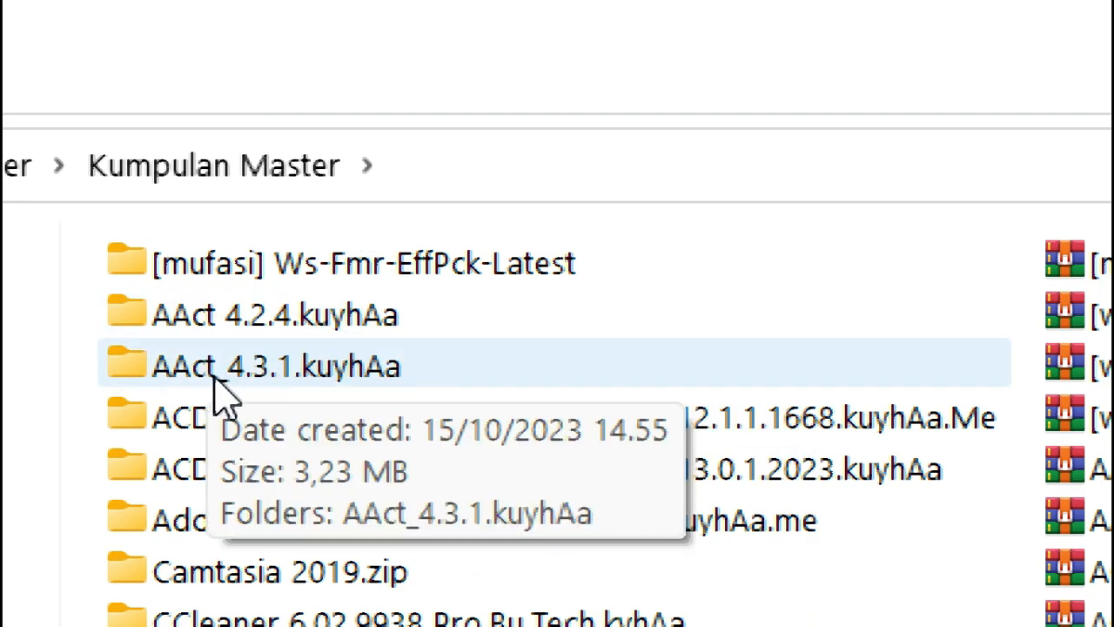
double_click(283, 385)
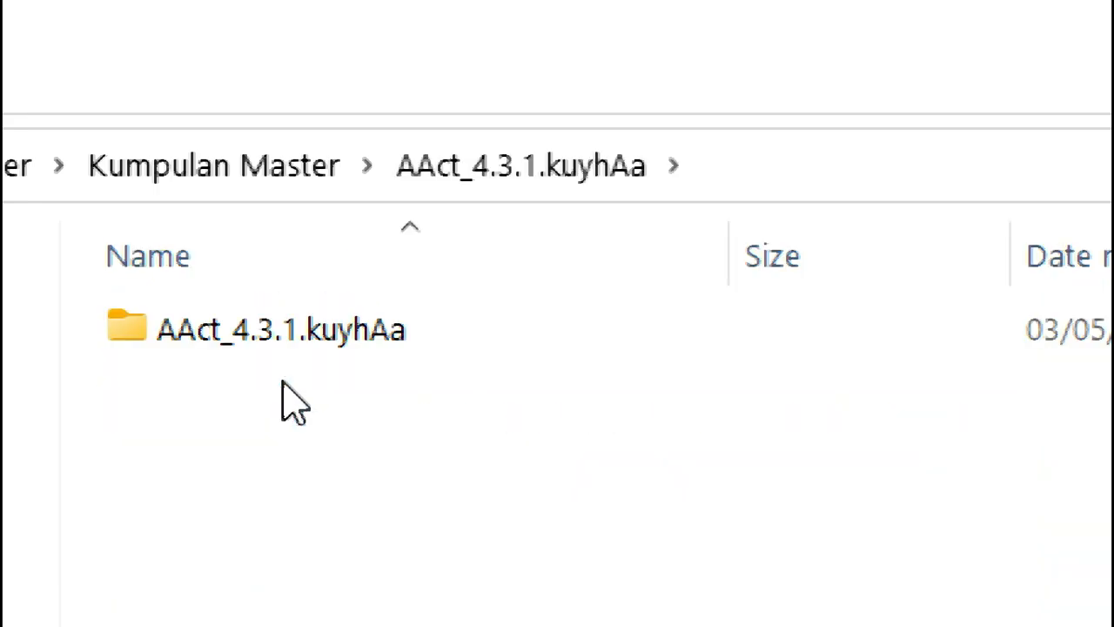
double_click(301, 344)
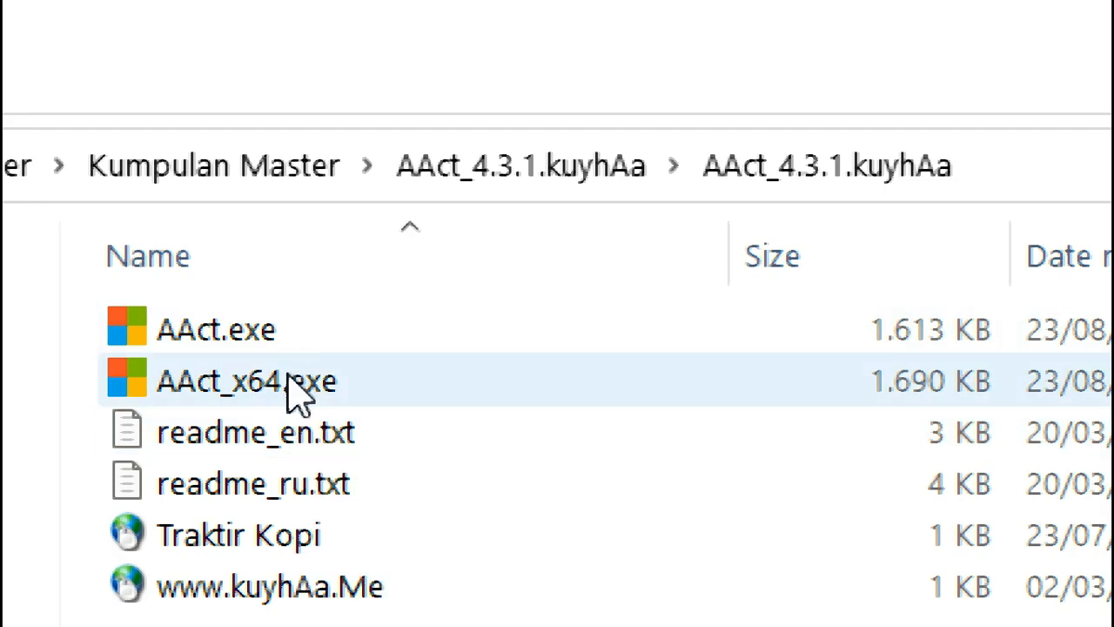
mouse_move(299, 399)
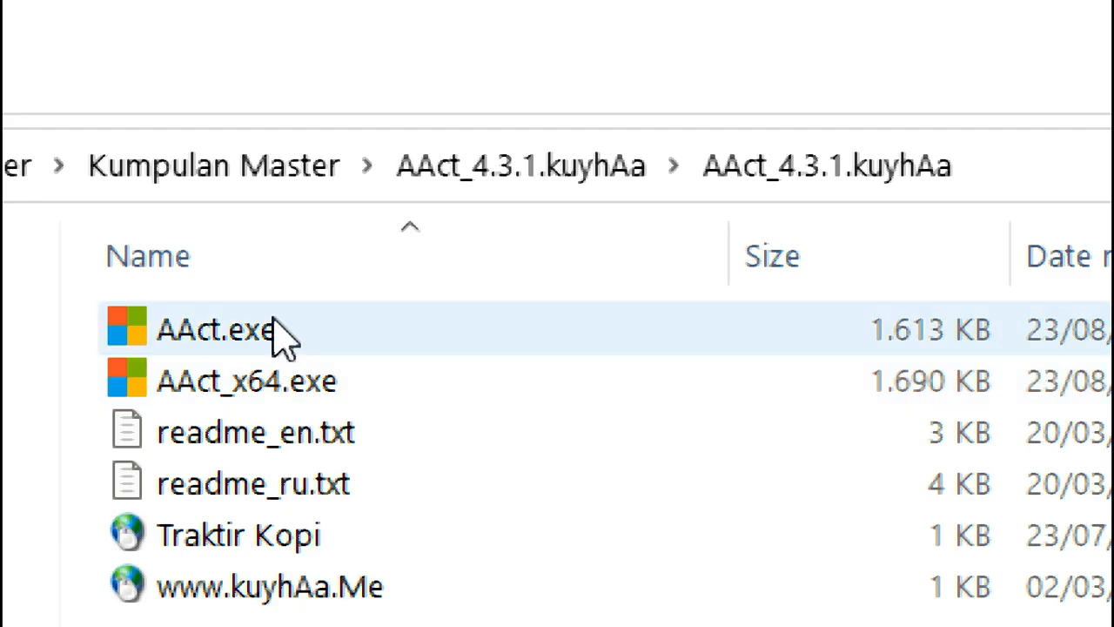
mouse_move(281, 338)
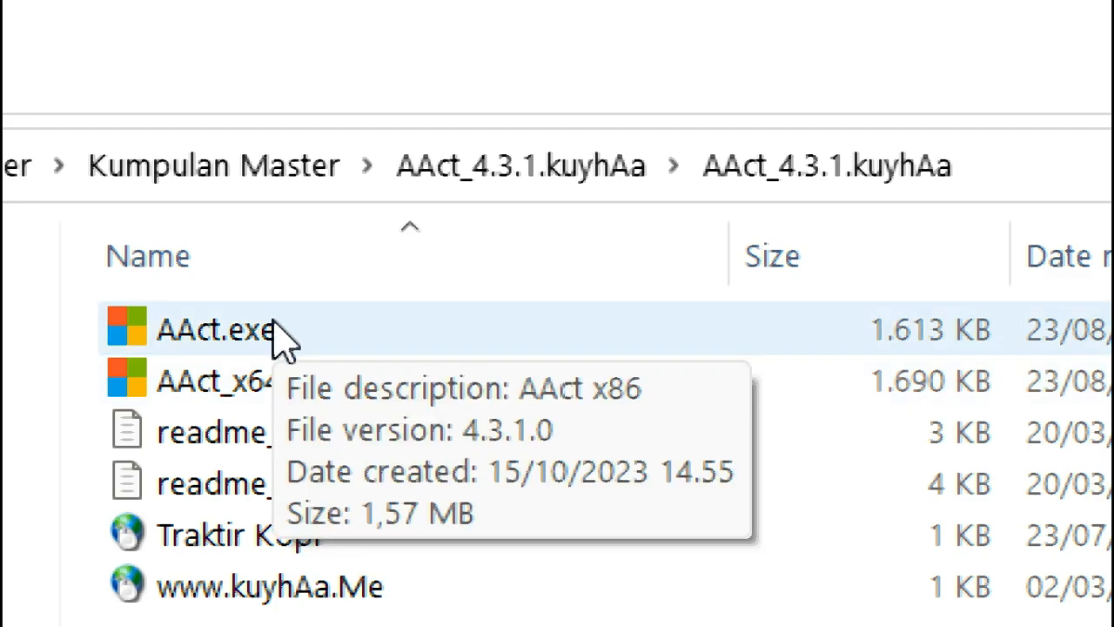
mouse_move(266, 394)
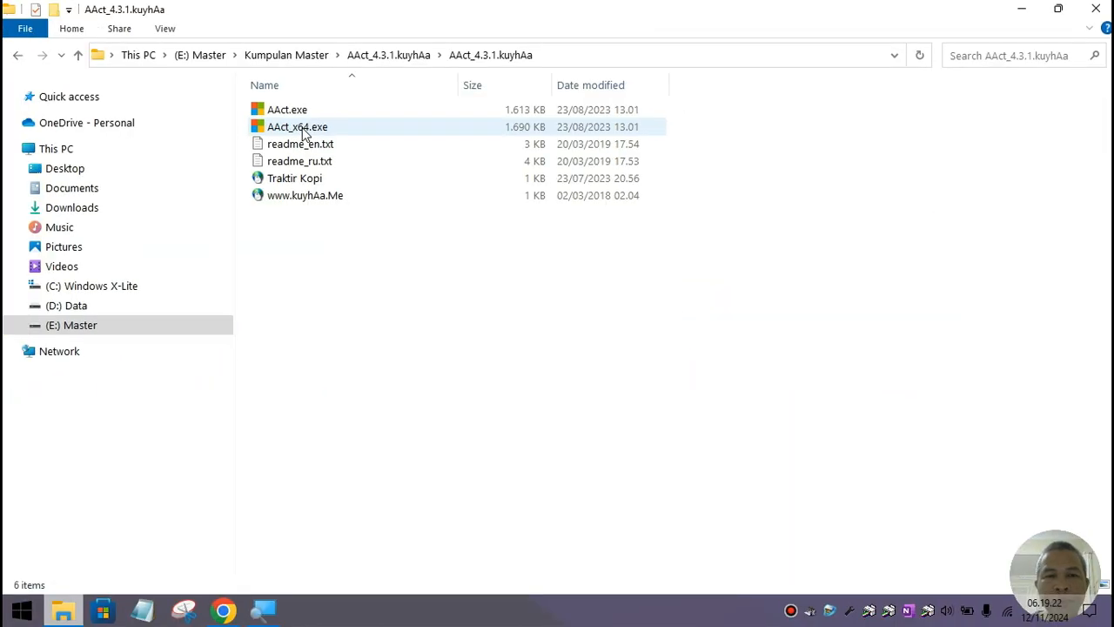
click(22, 613)
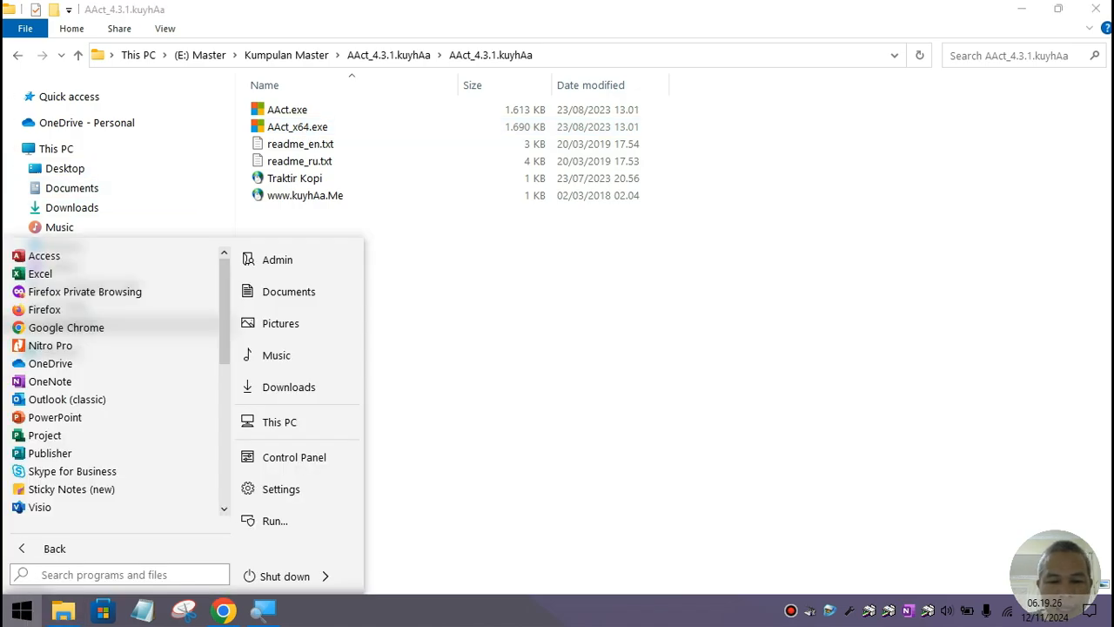
text(msinfo32)
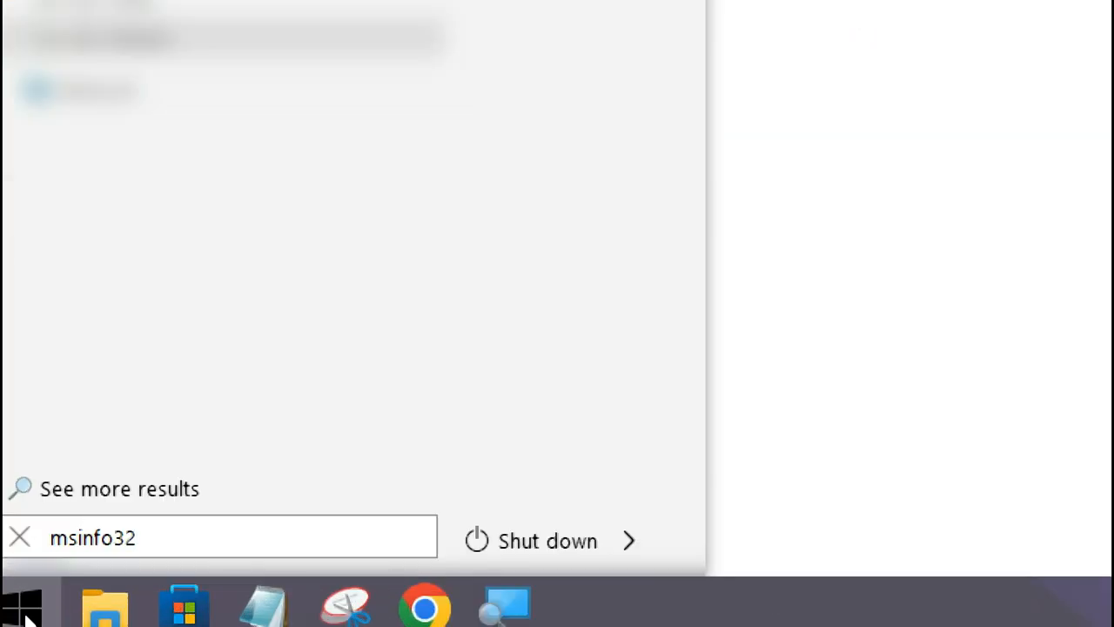
key(Return)
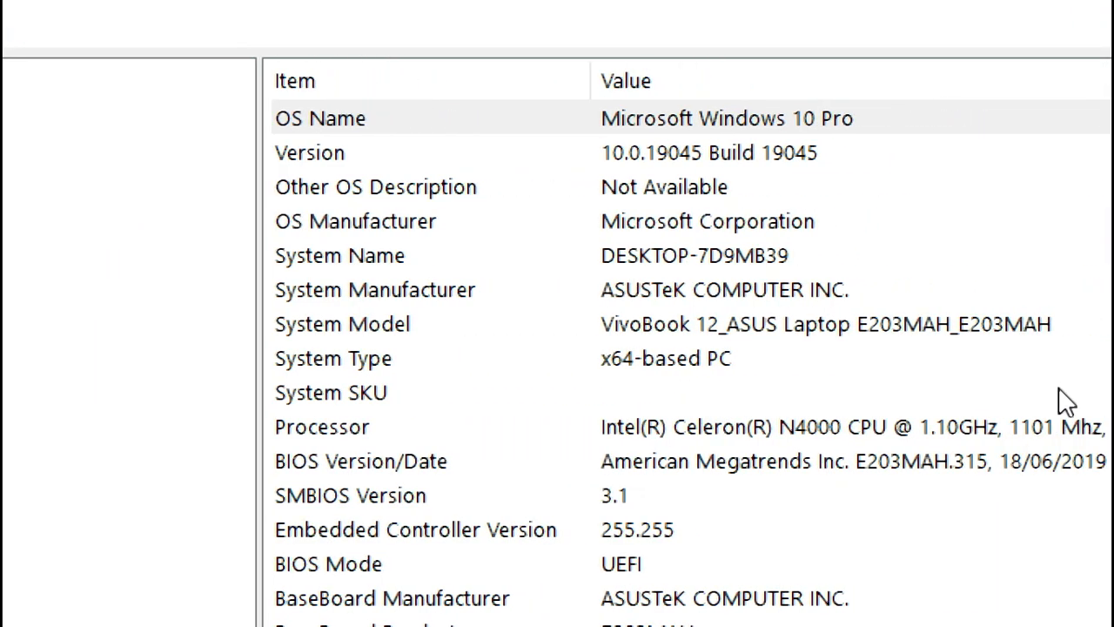
click(603, 364)
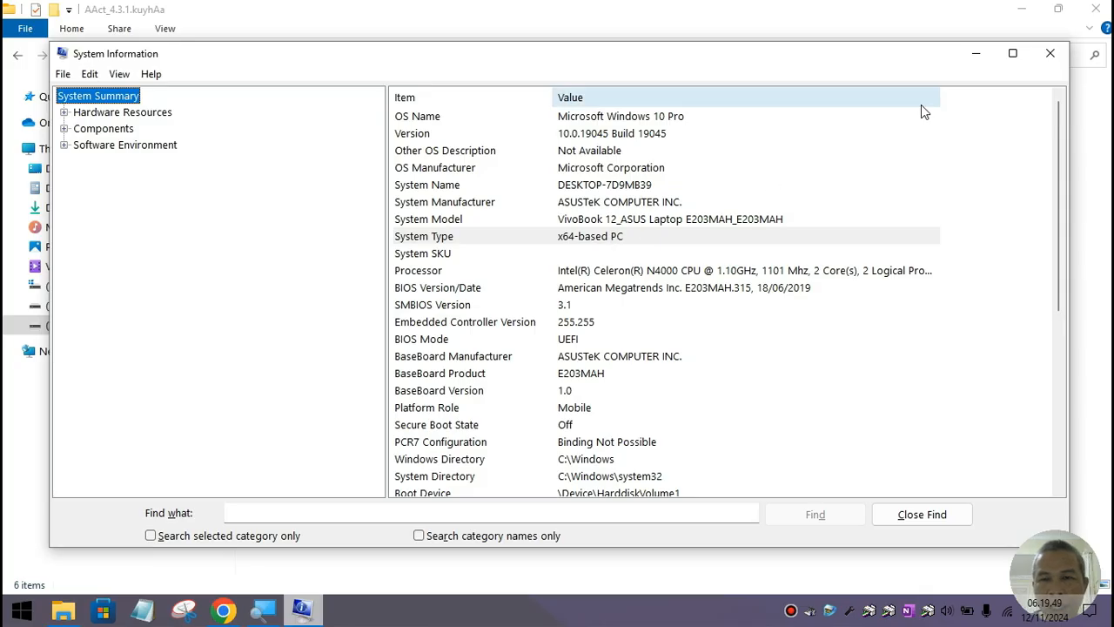
click(1050, 53)
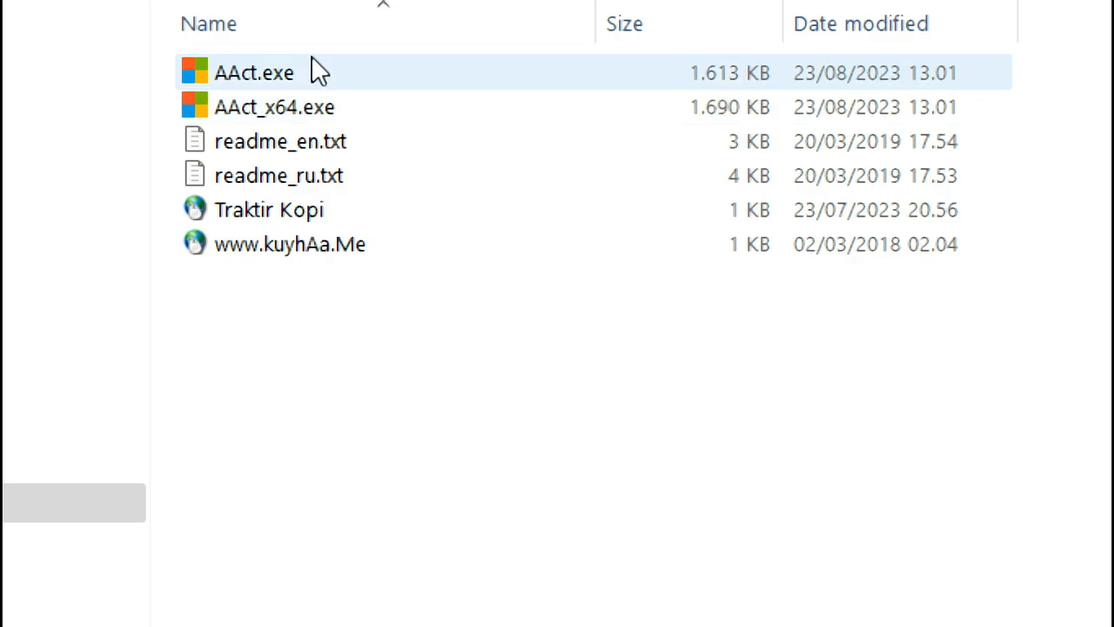
Step: Run AAct_x64.exe to activate Office 2019 ProPlus, Visio Pro and Project Pro, then close it
click(316, 112)
double_click(316, 110)
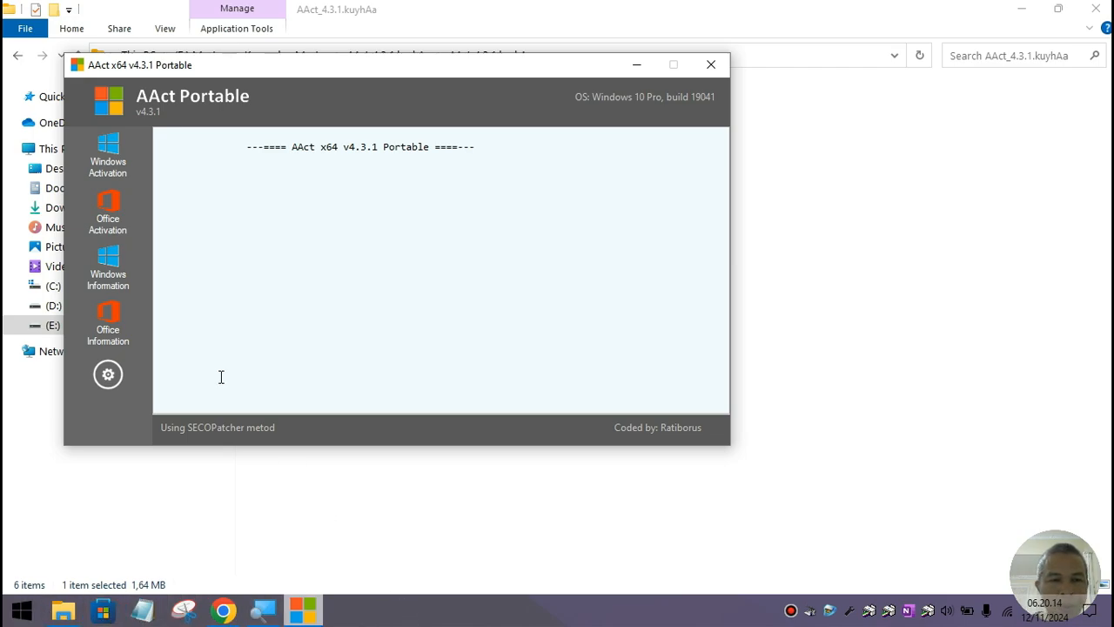
click(113, 227)
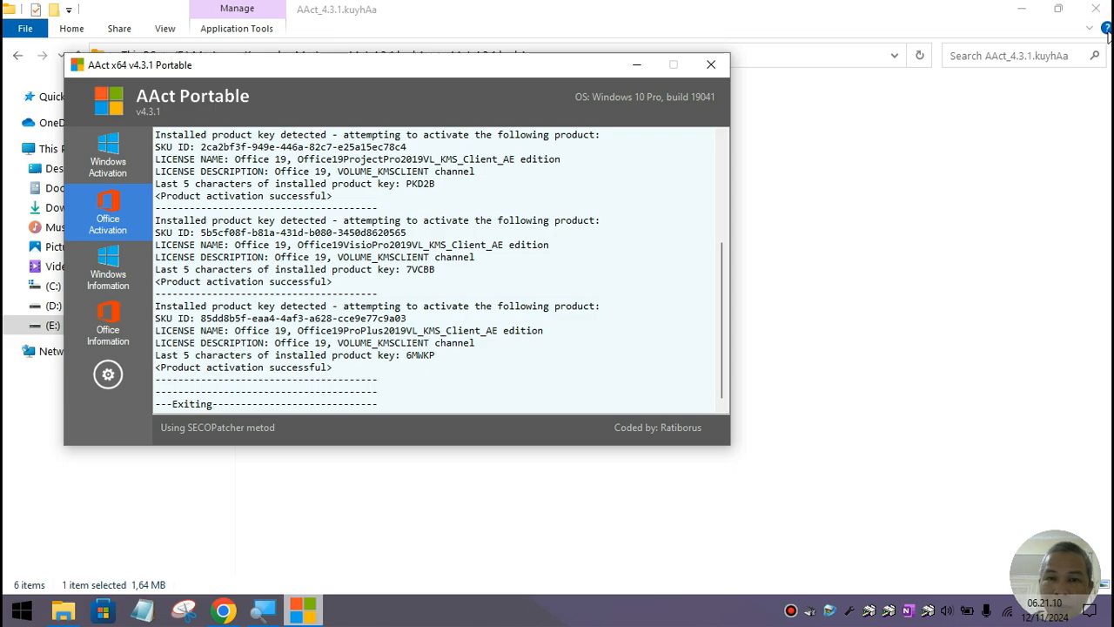
click(711, 65)
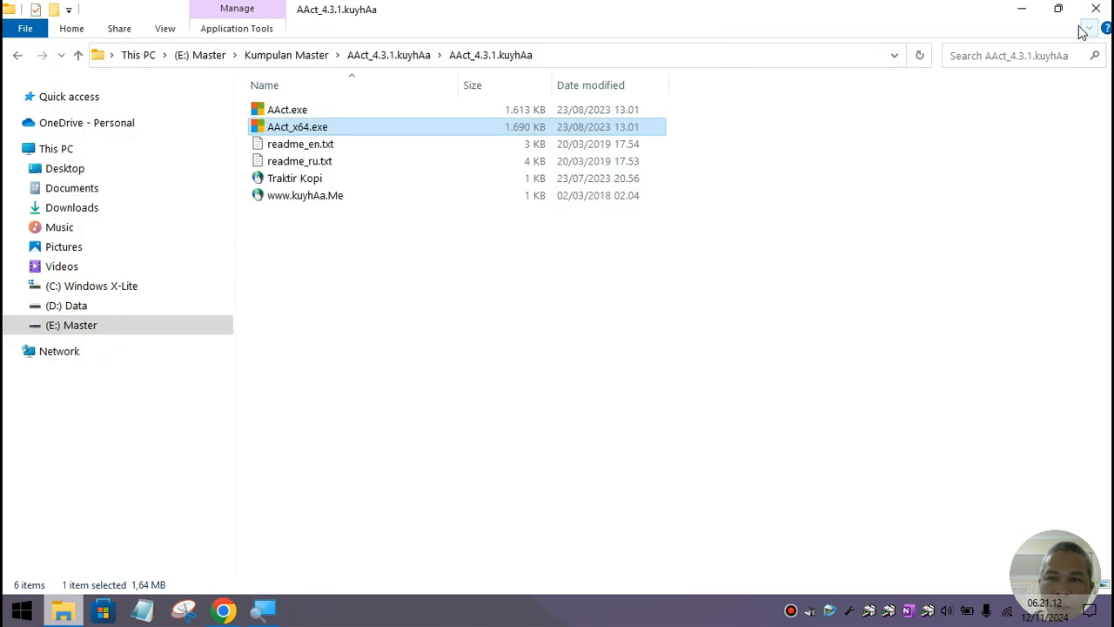
Step: Launch Word, set Trust Center Macro Settings to Enable all macros, then close Word
click(1022, 10)
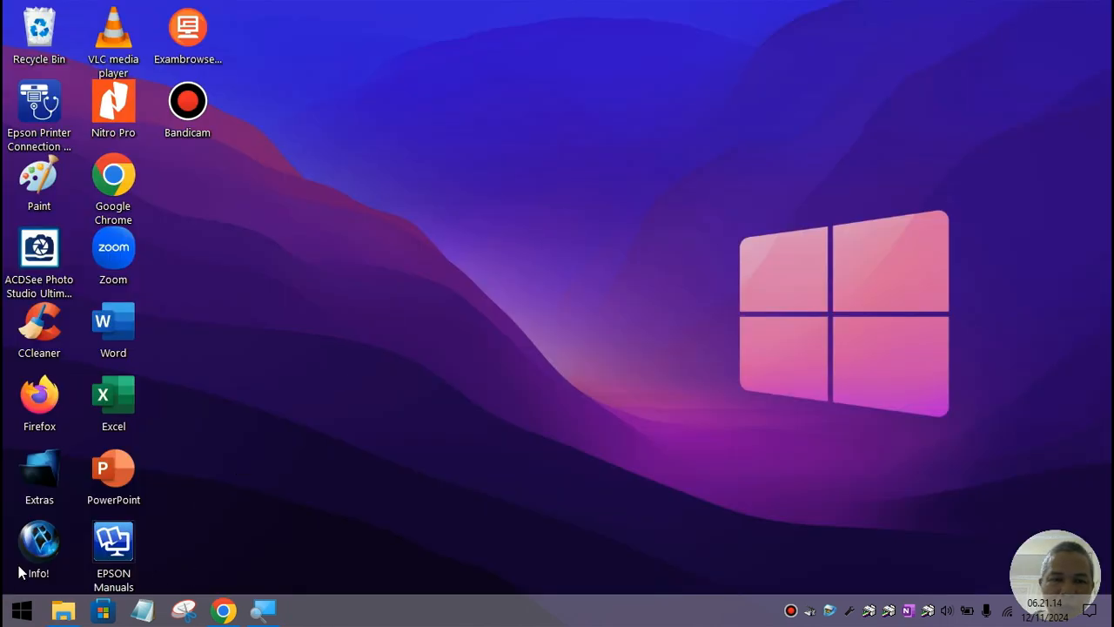
double_click(108, 344)
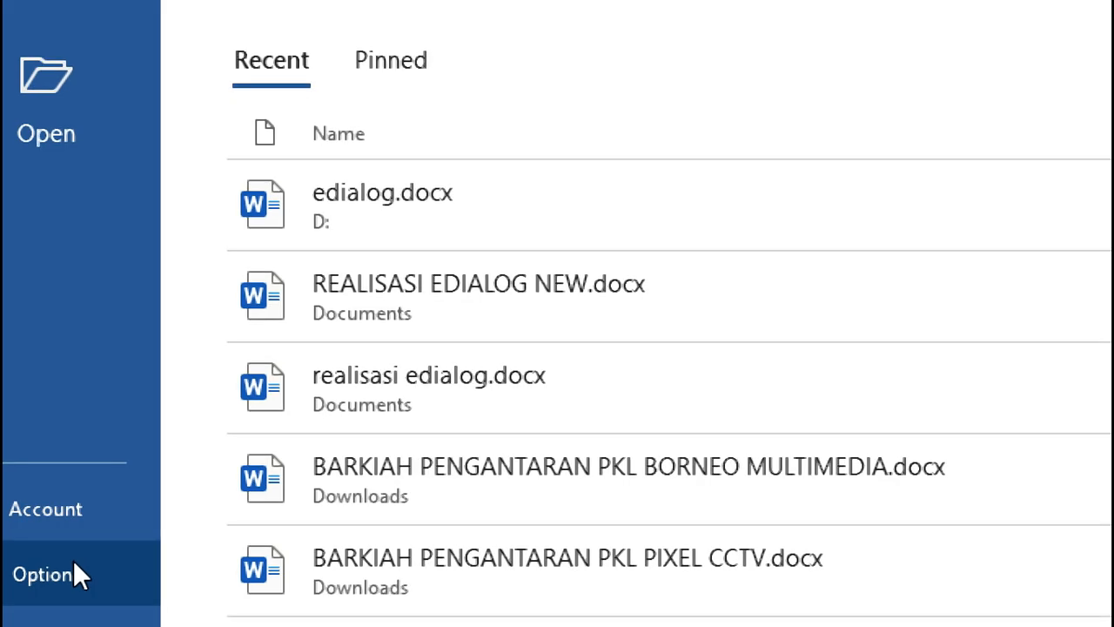
click(49, 600)
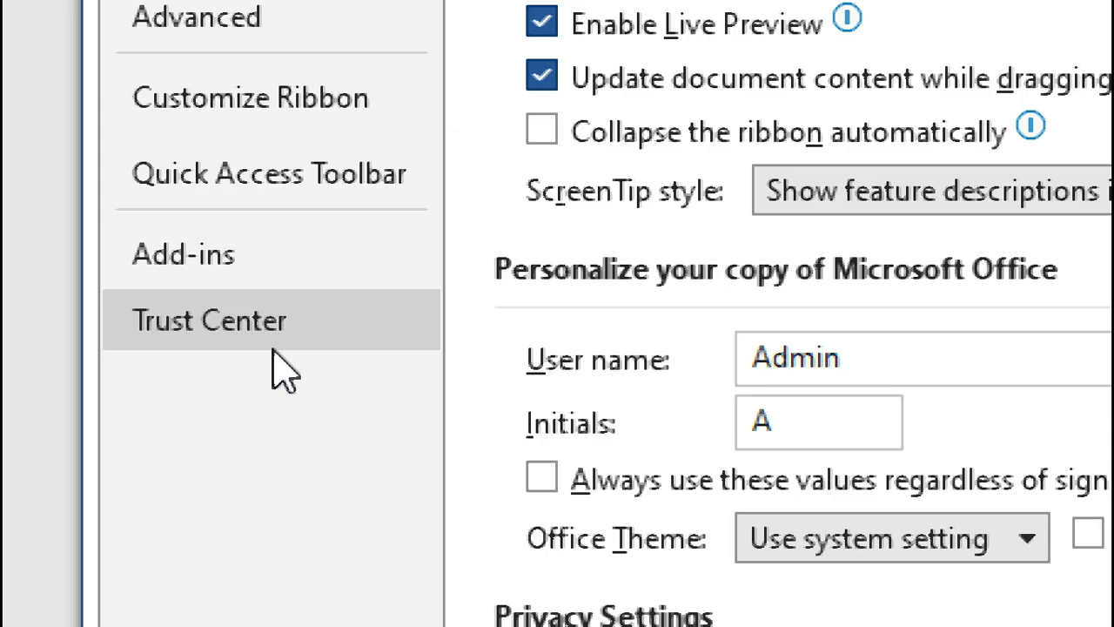
click(277, 315)
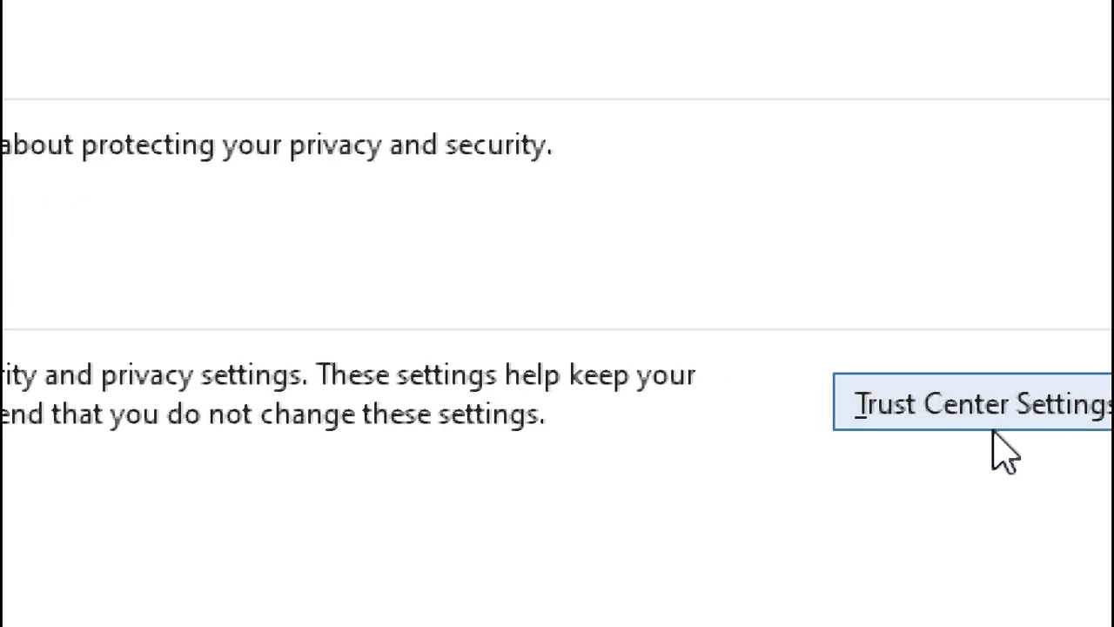
click(1021, 416)
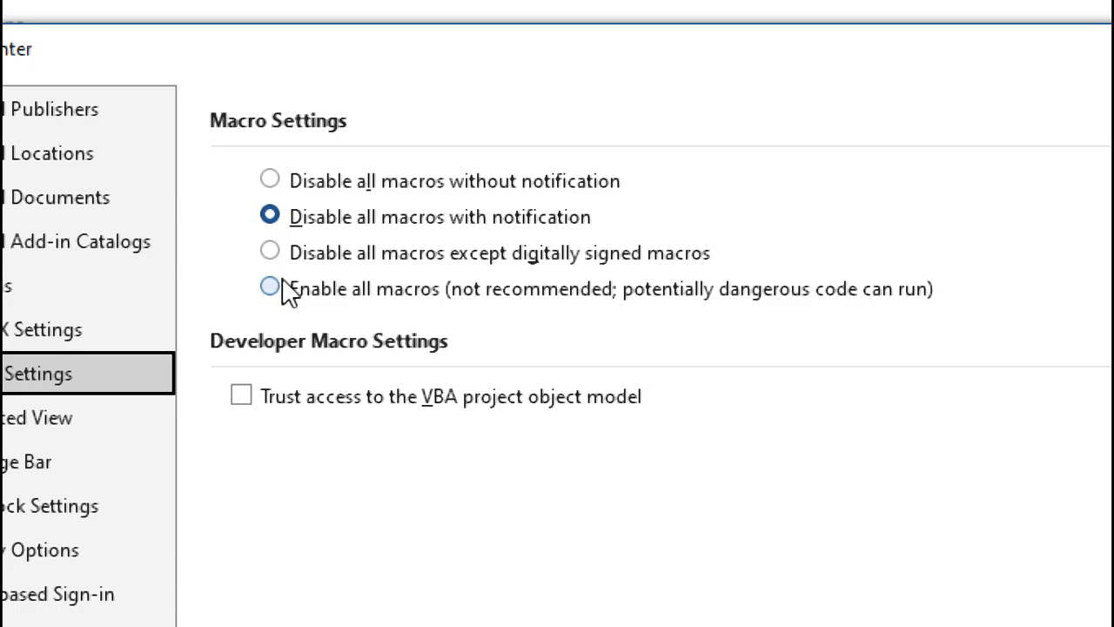
click(275, 290)
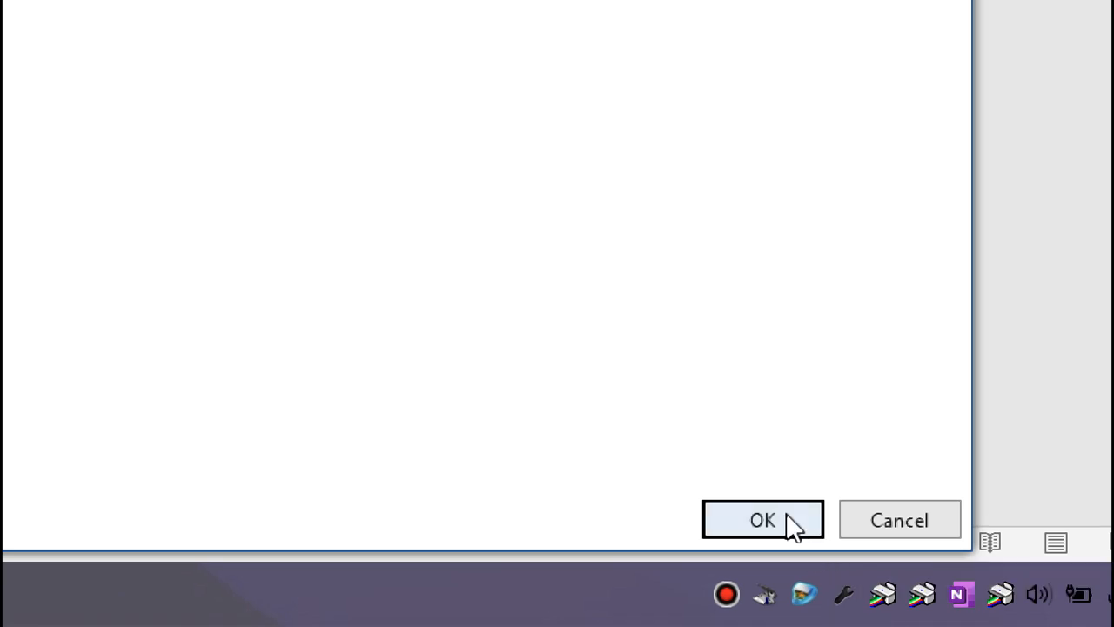
click(786, 513)
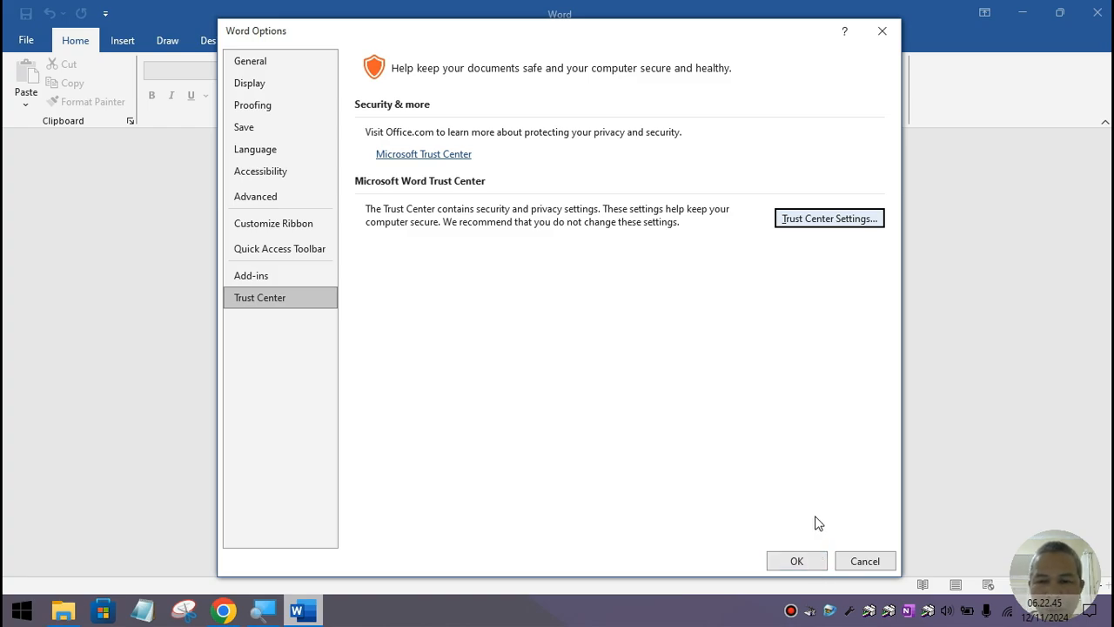
click(792, 560)
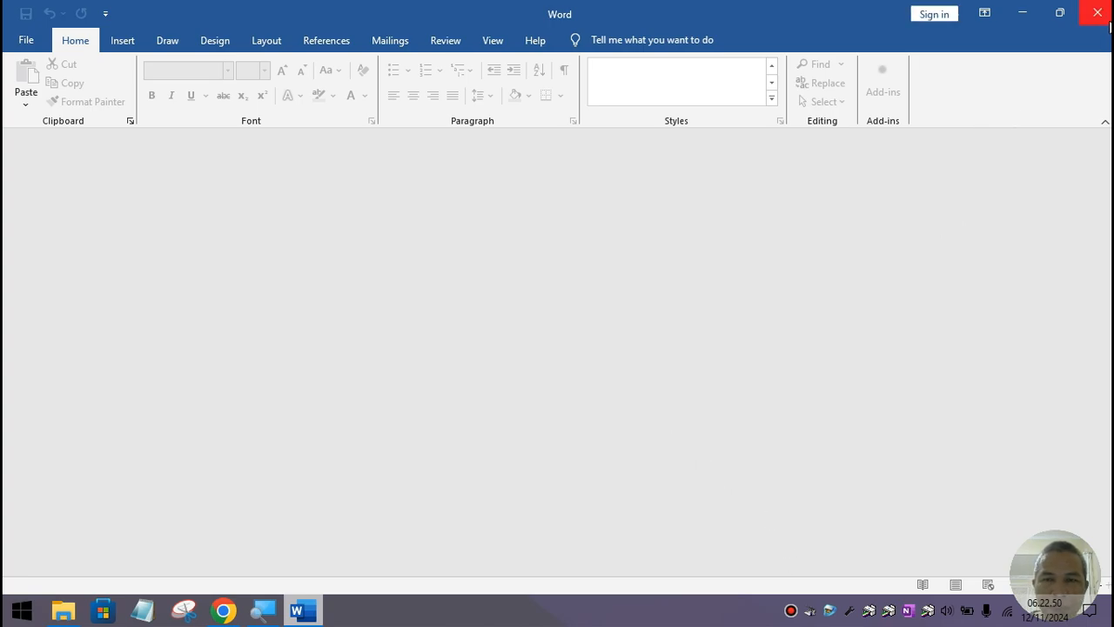
click(1110, 24)
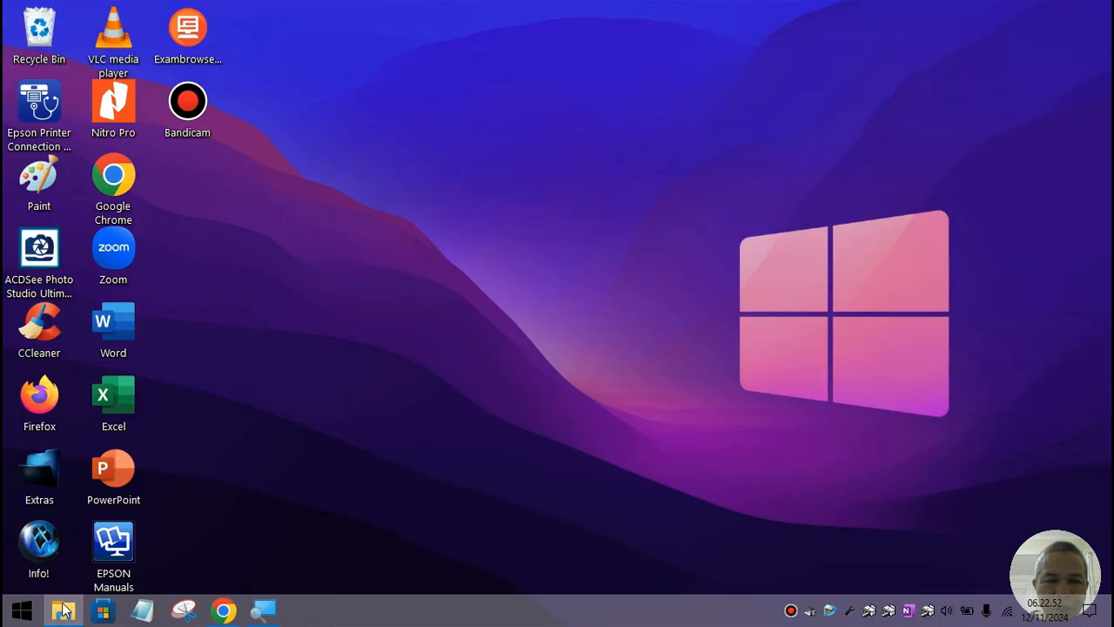
Step: Open Template CBT Asesmen 50 Soal.docm from E:\Template_CBT_Bimasoft in Word, then close Word
click(64, 611)
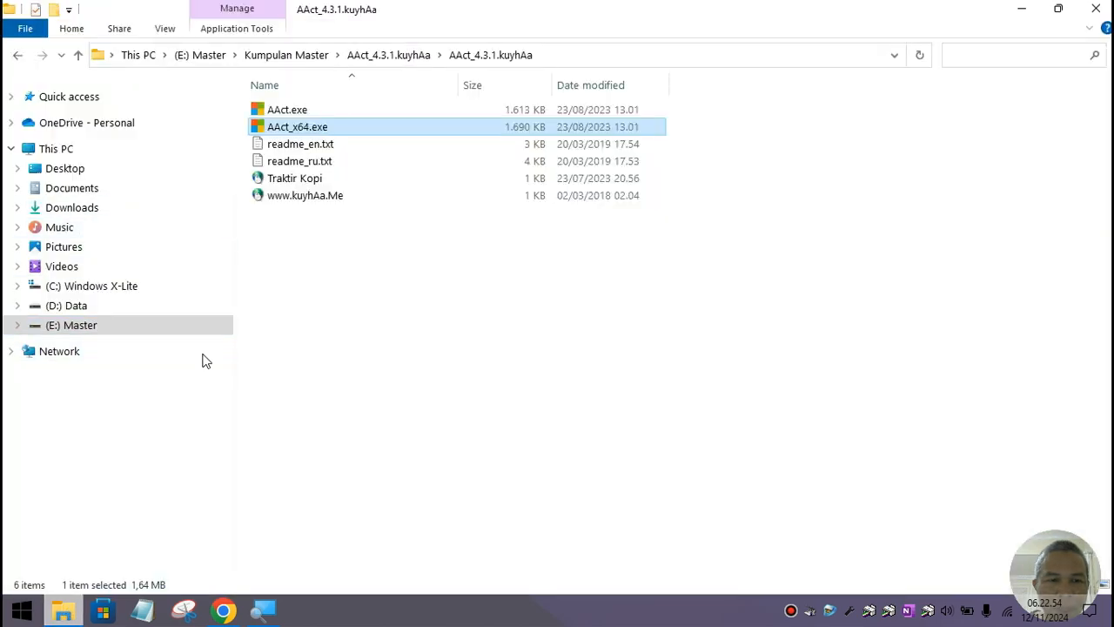
click(103, 325)
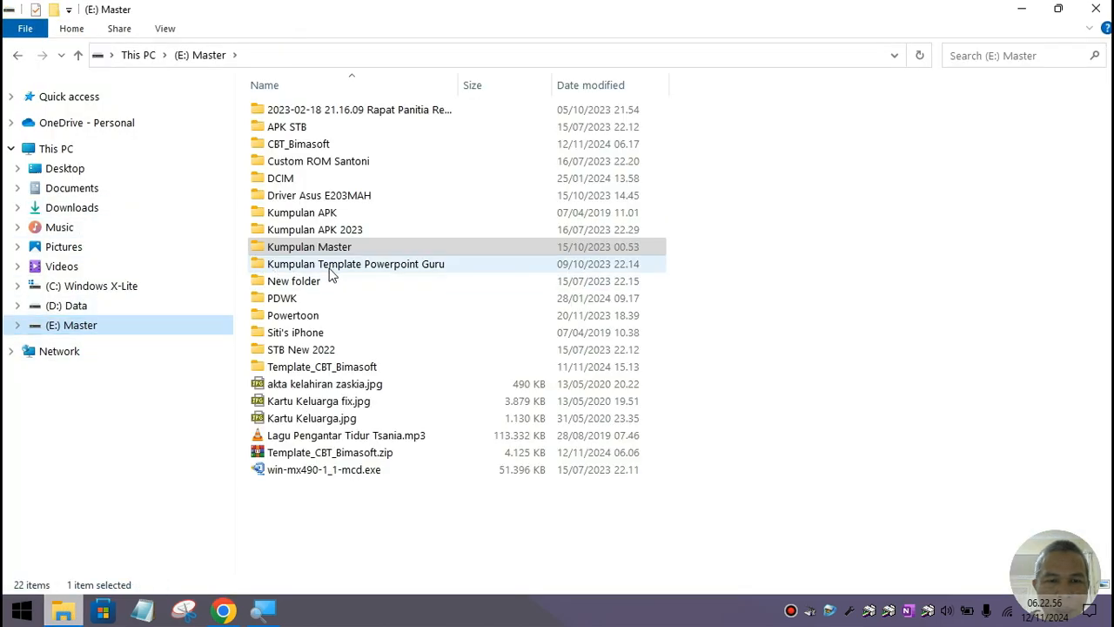
click(334, 366)
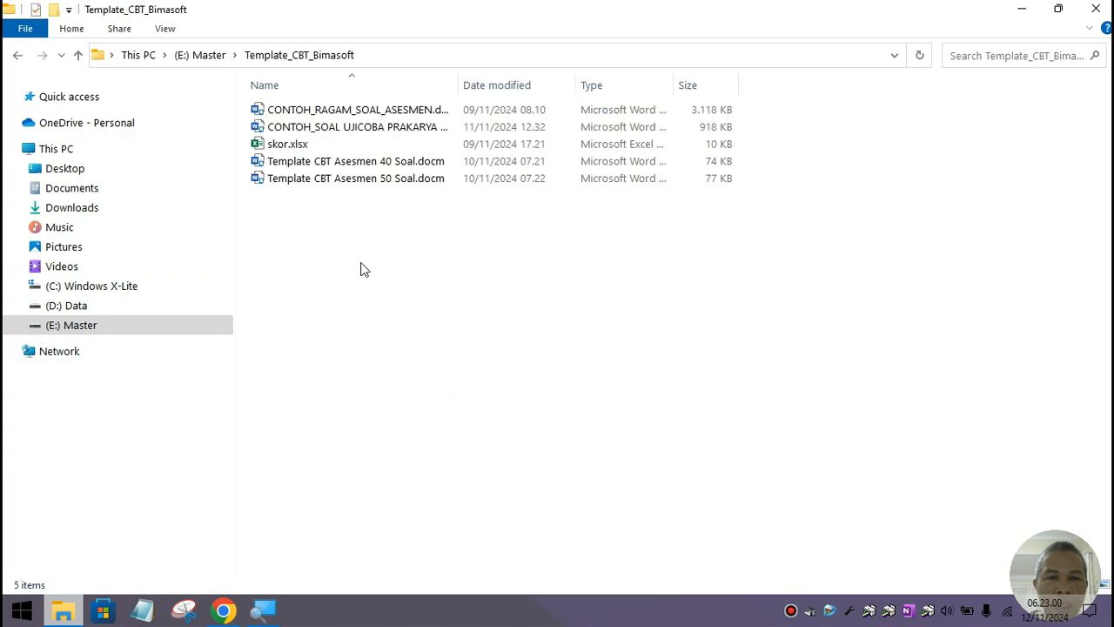
double_click(368, 179)
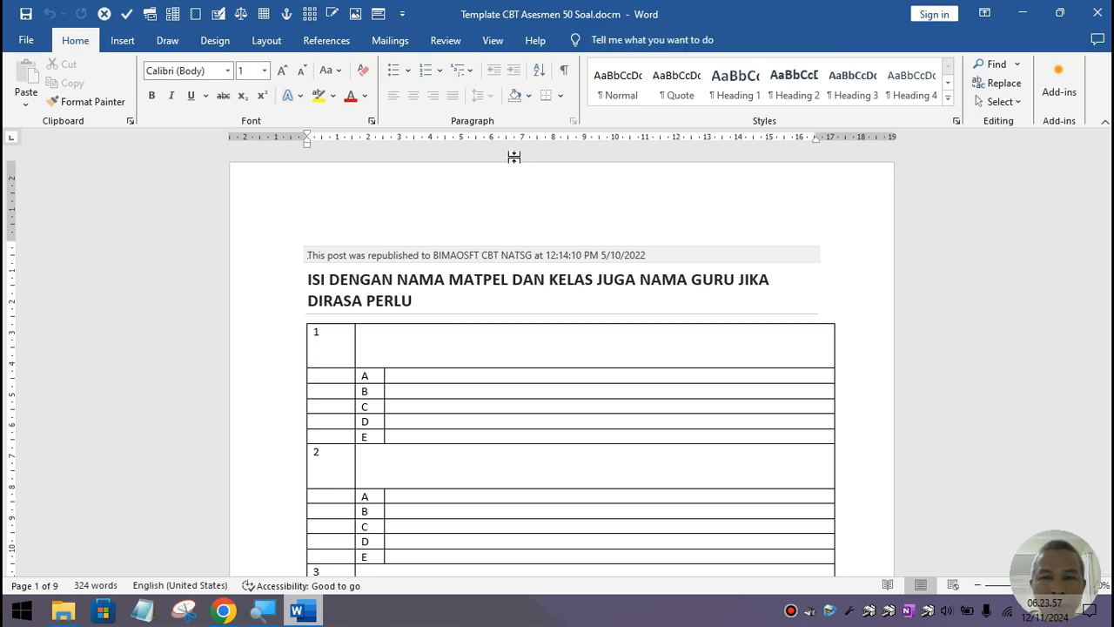
click(1096, 13)
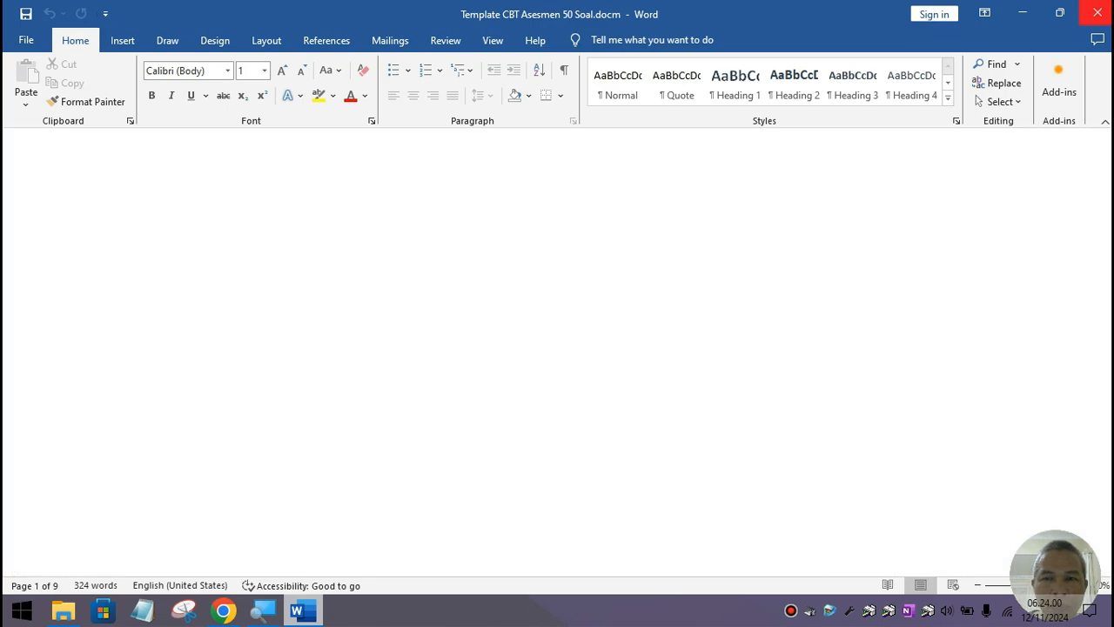
Step: Close File Explorer and open the AKM Macro Error tutorial in the Bimasoft documentation
click(1096, 10)
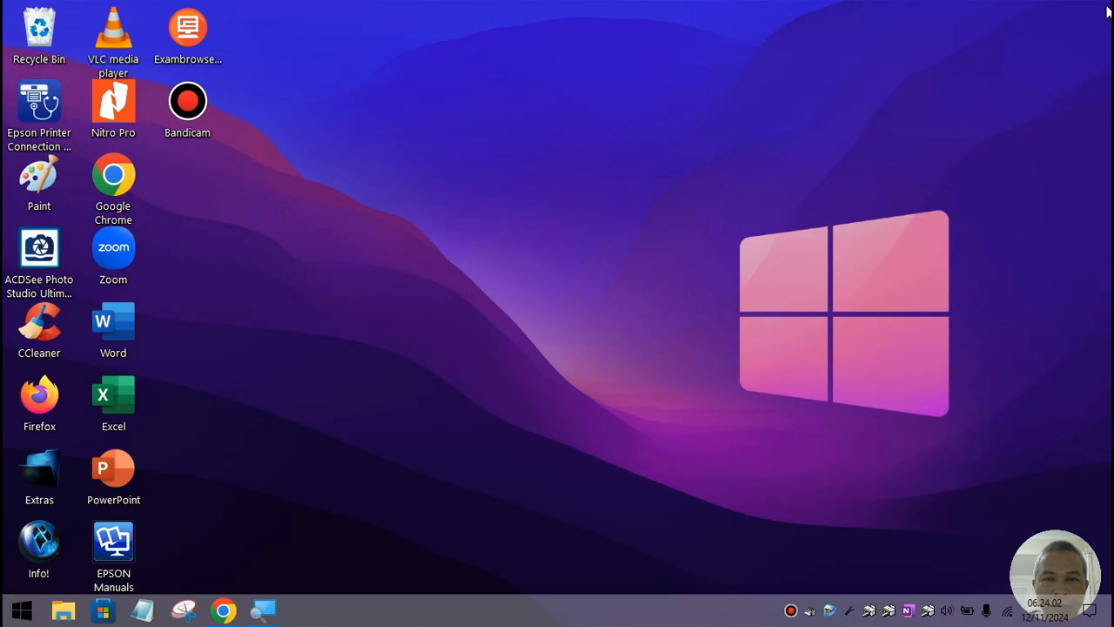
click(221, 613)
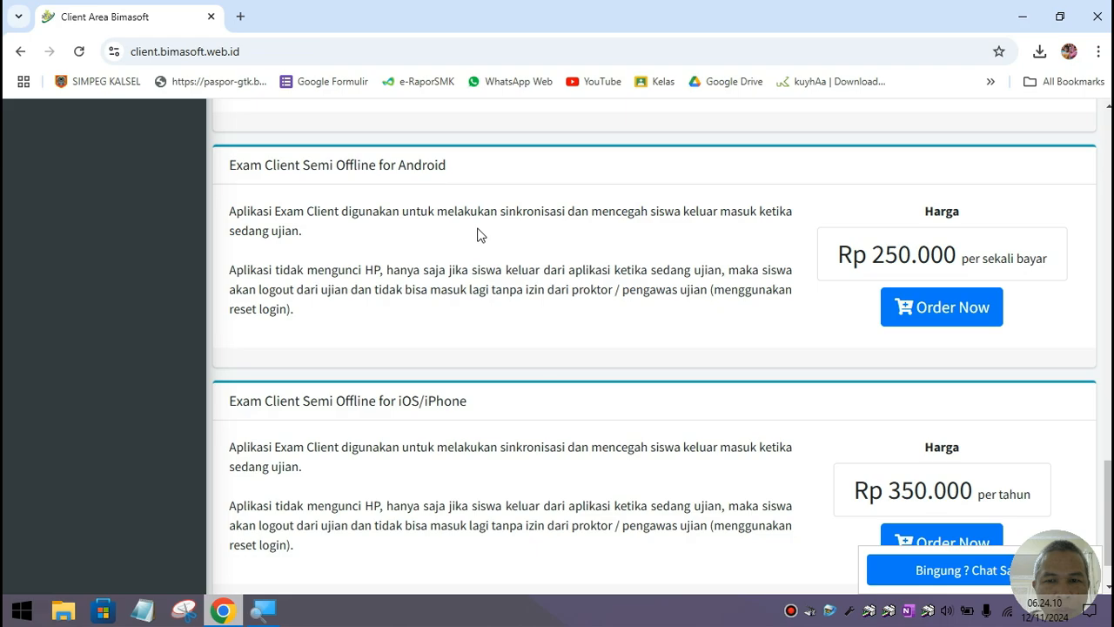
scroll(480, 234, up, 5)
scroll(480, 233, up, 18)
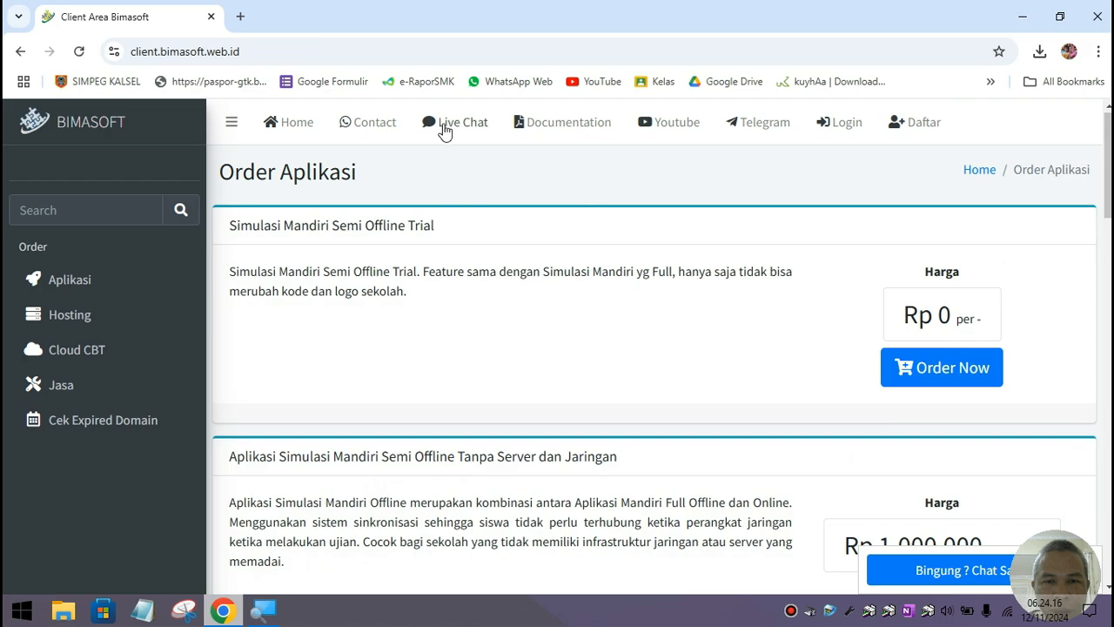
click(545, 125)
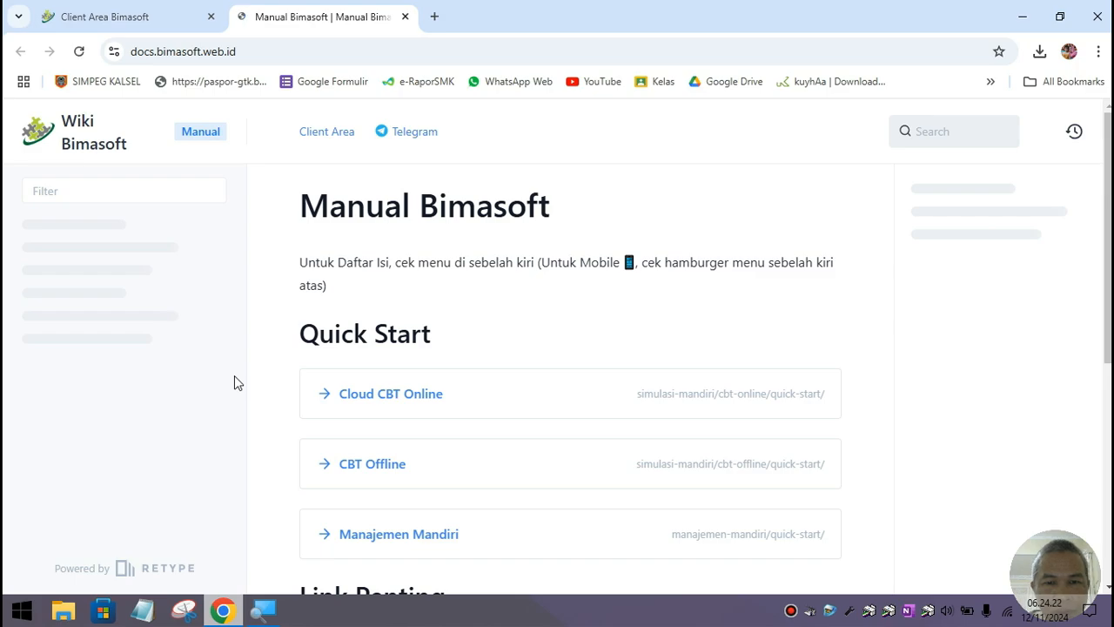
scroll(205, 394, down, 7)
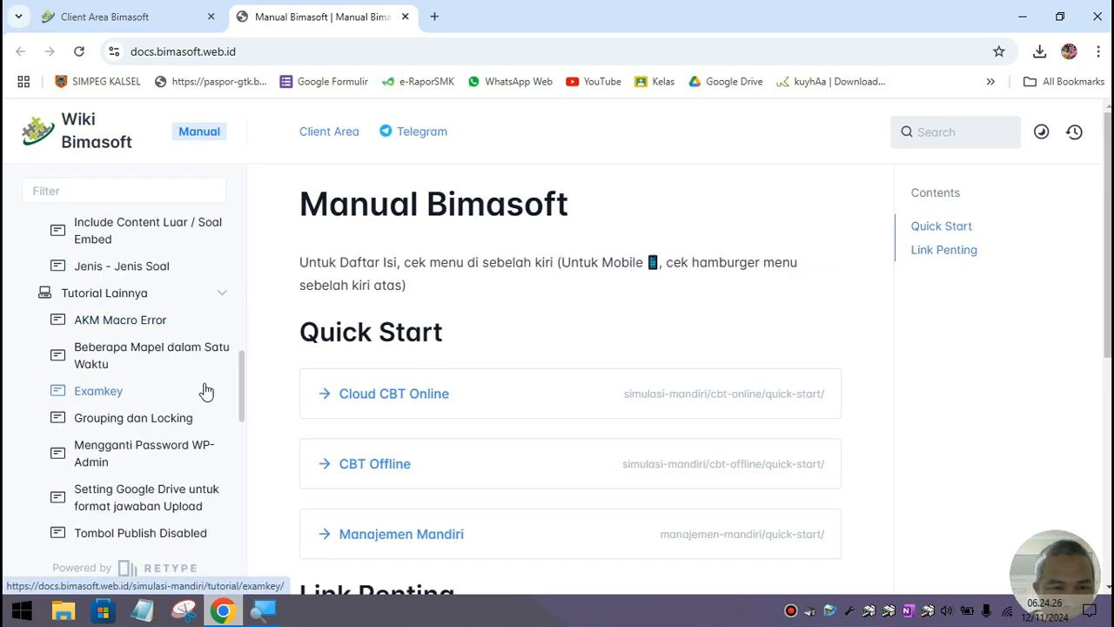
click(139, 320)
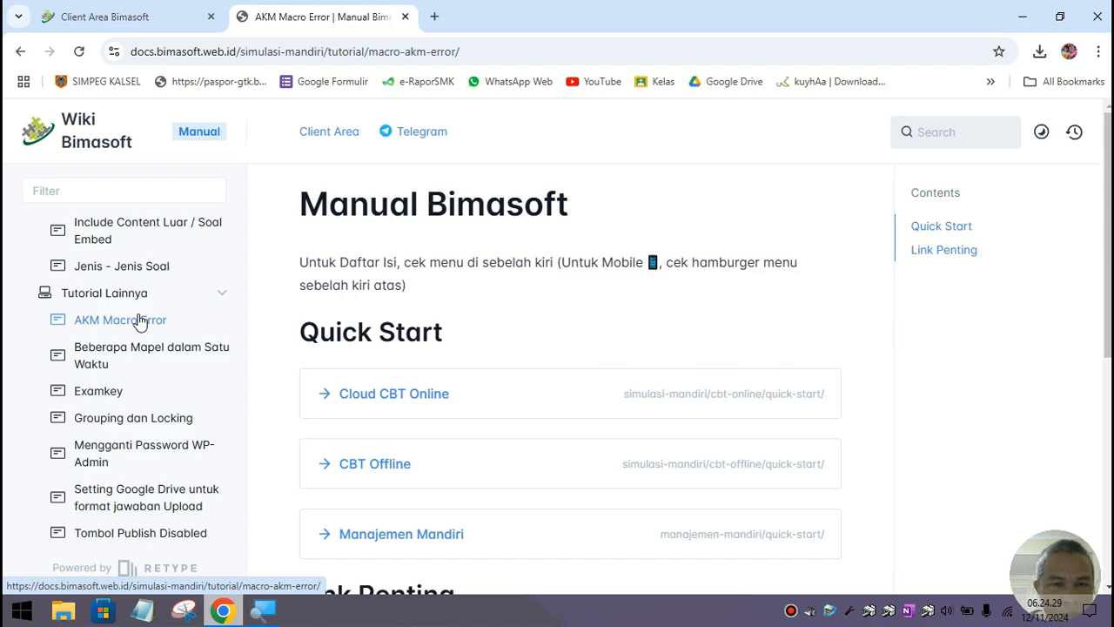
Step: Download the guide's embedded PDF as macro-error.pdf and open it in a new tab
scroll(525, 308, down, 3)
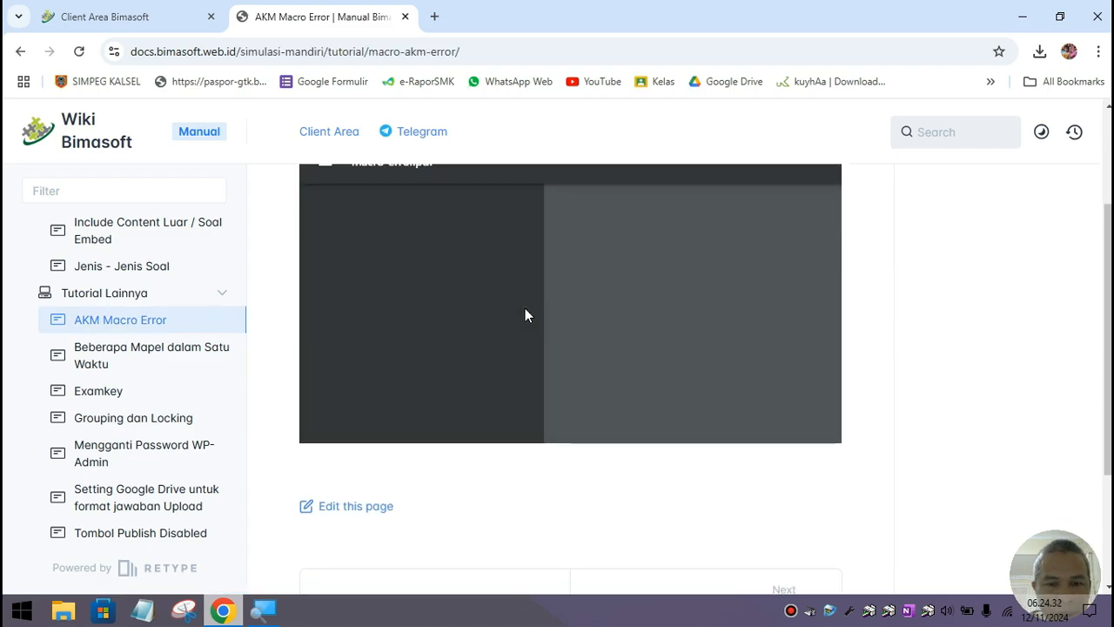
scroll(525, 308, down, 2)
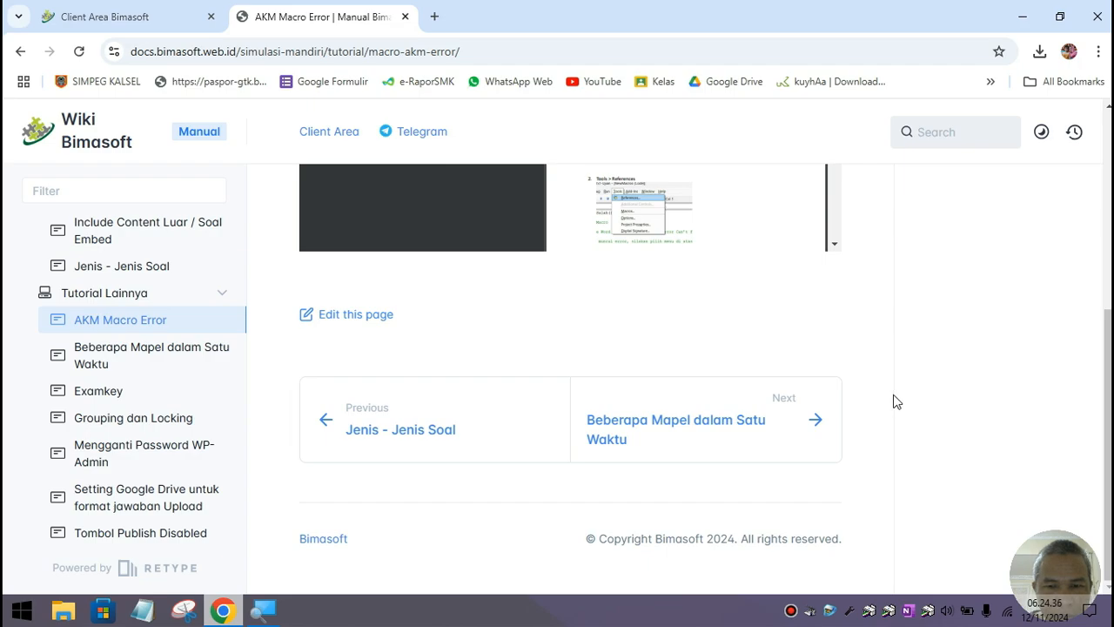
scroll(896, 401, up, 5)
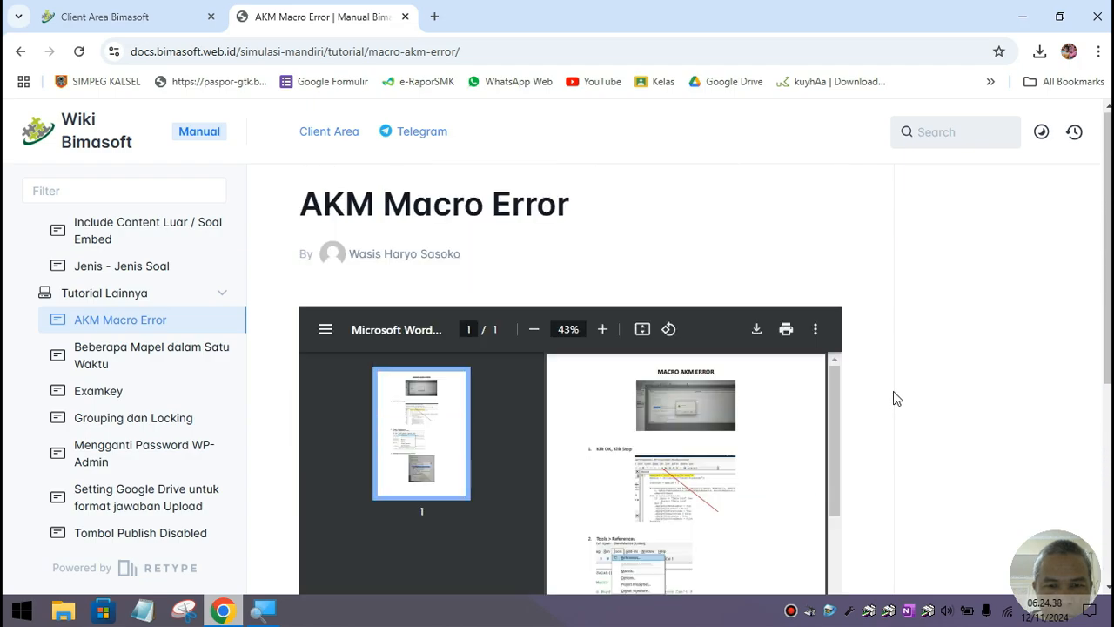
click(758, 330)
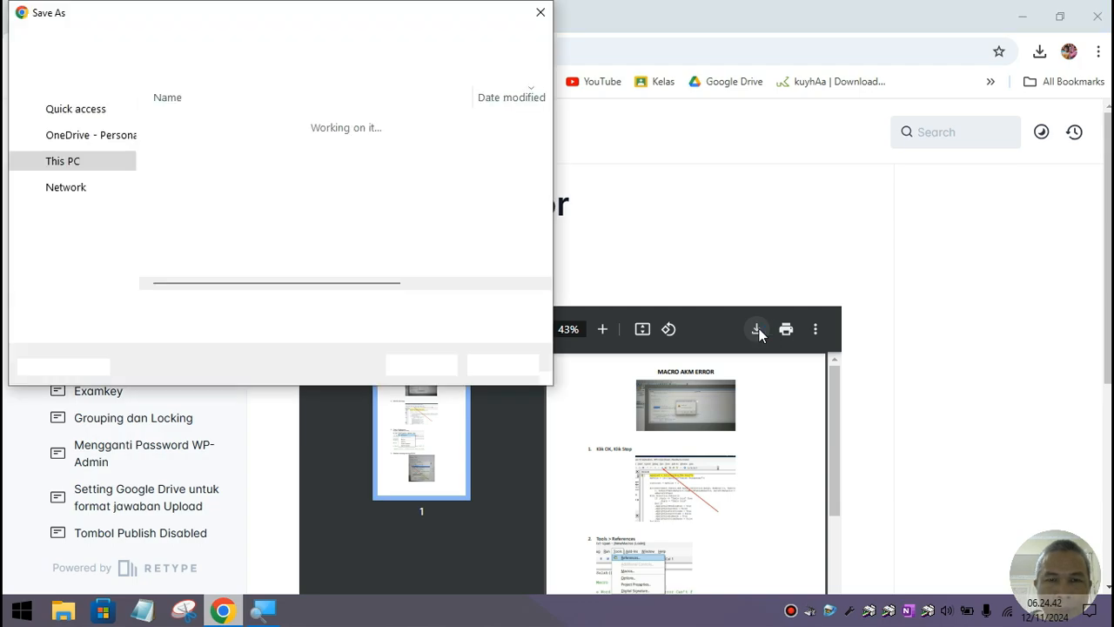
click(421, 366)
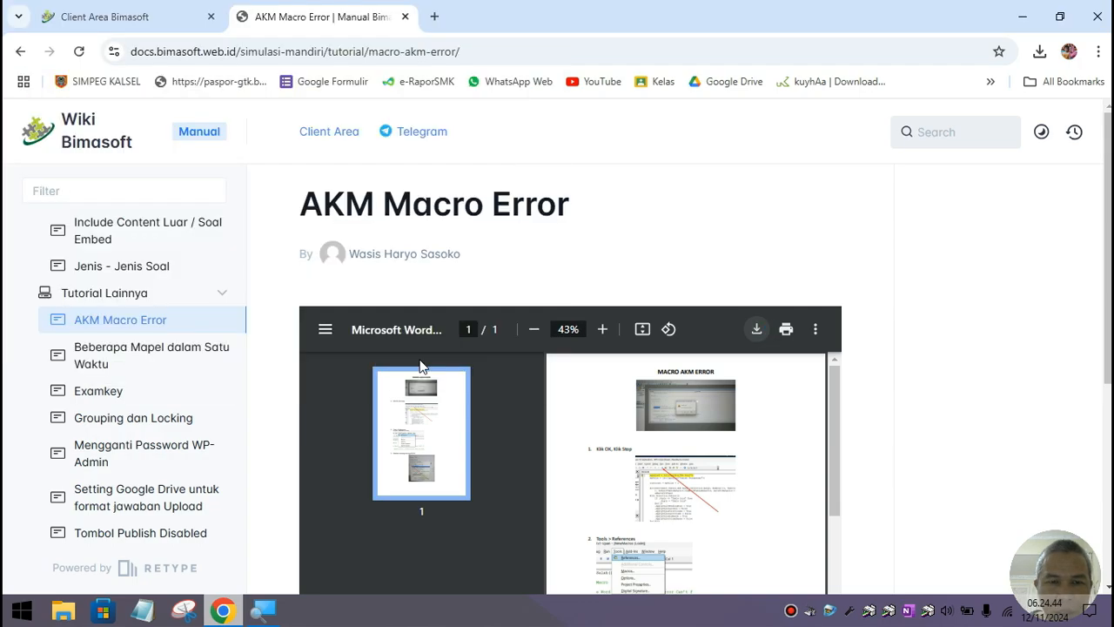
click(1039, 54)
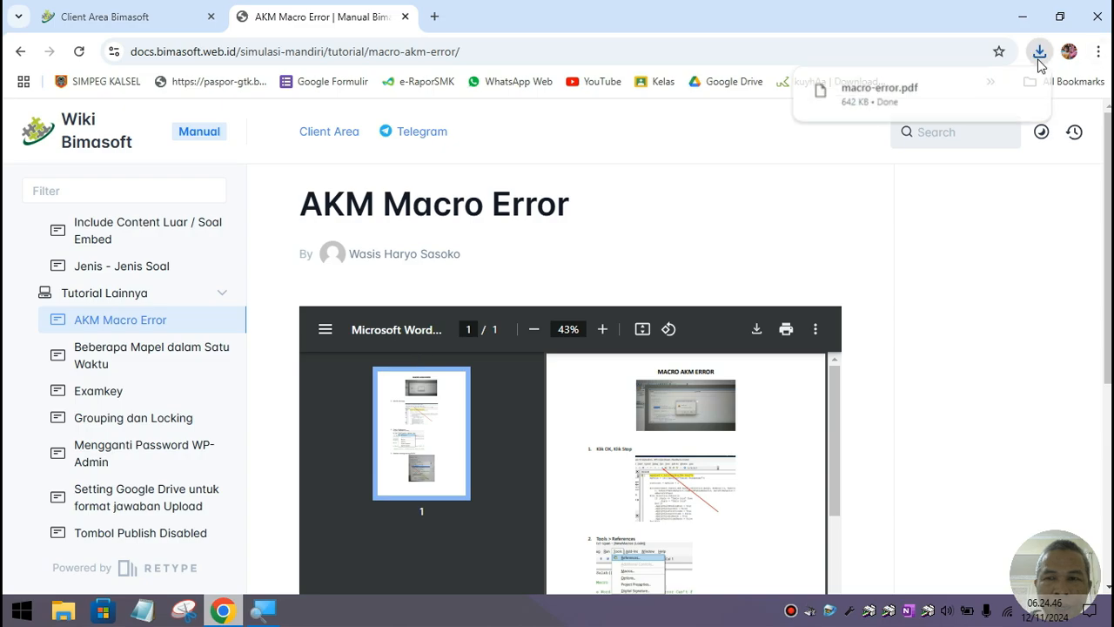
click(954, 108)
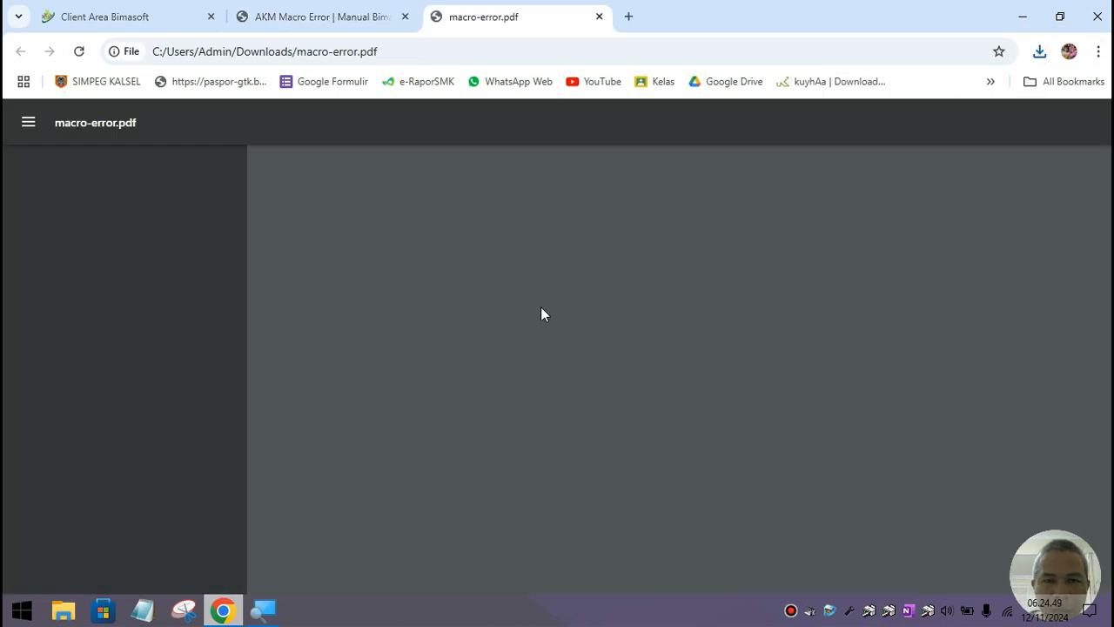
scroll(564, 322, down, 2)
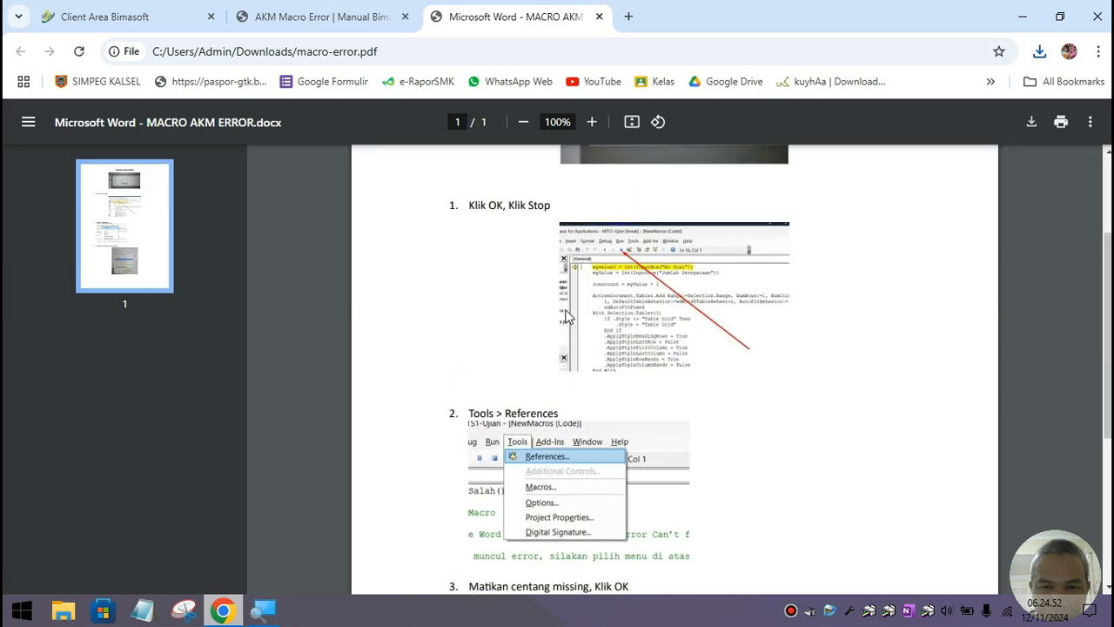
scroll(568, 318, down, 4)
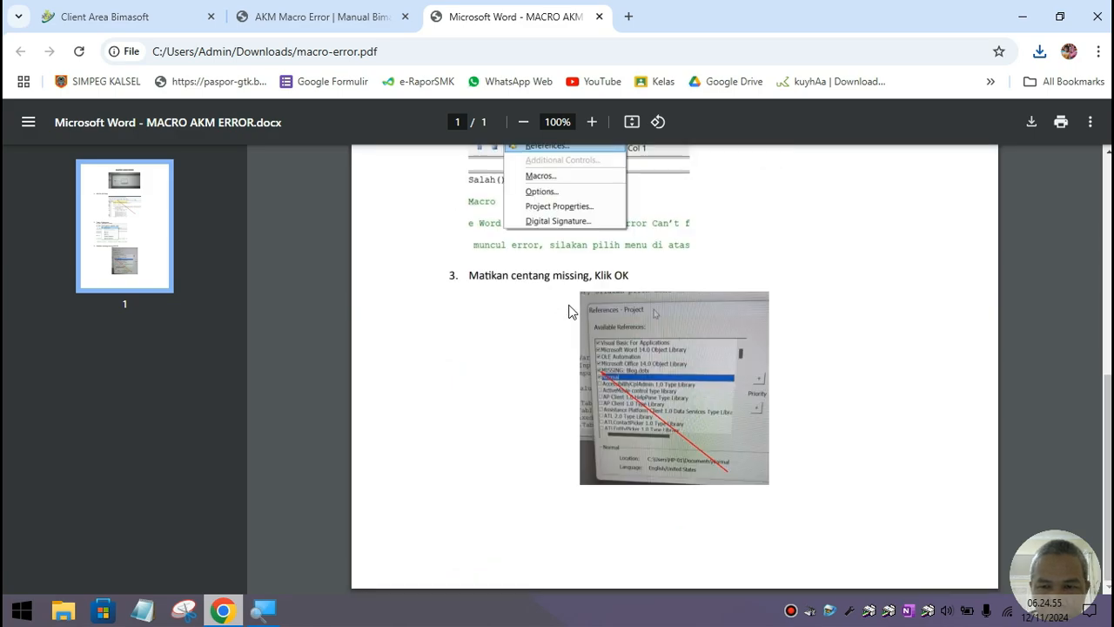
scroll(571, 311, up, 6)
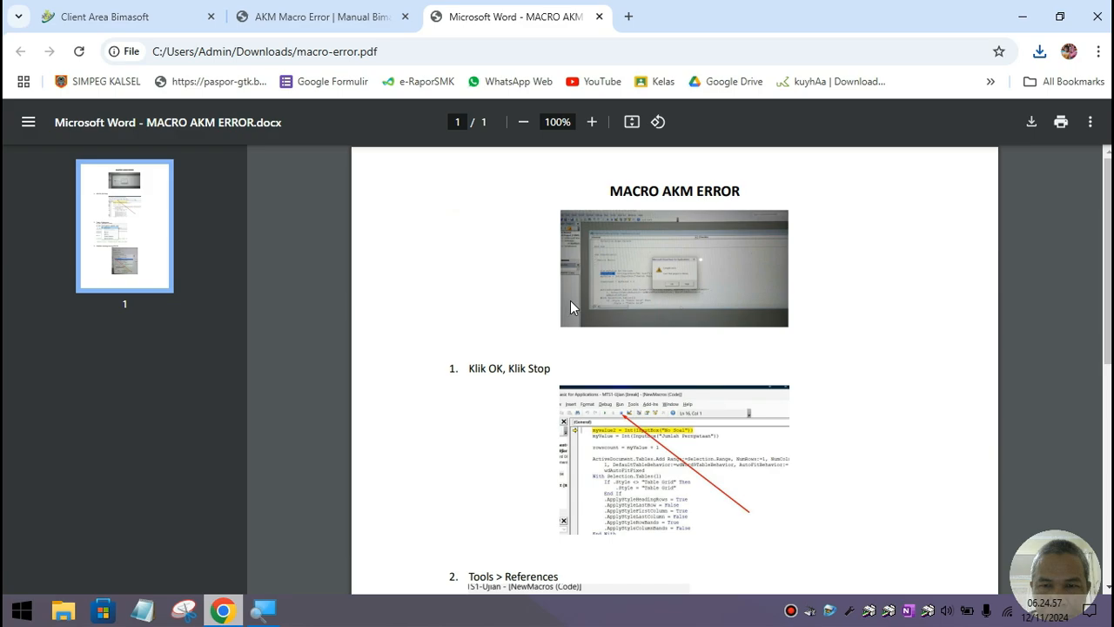
scroll(570, 301, down, 6)
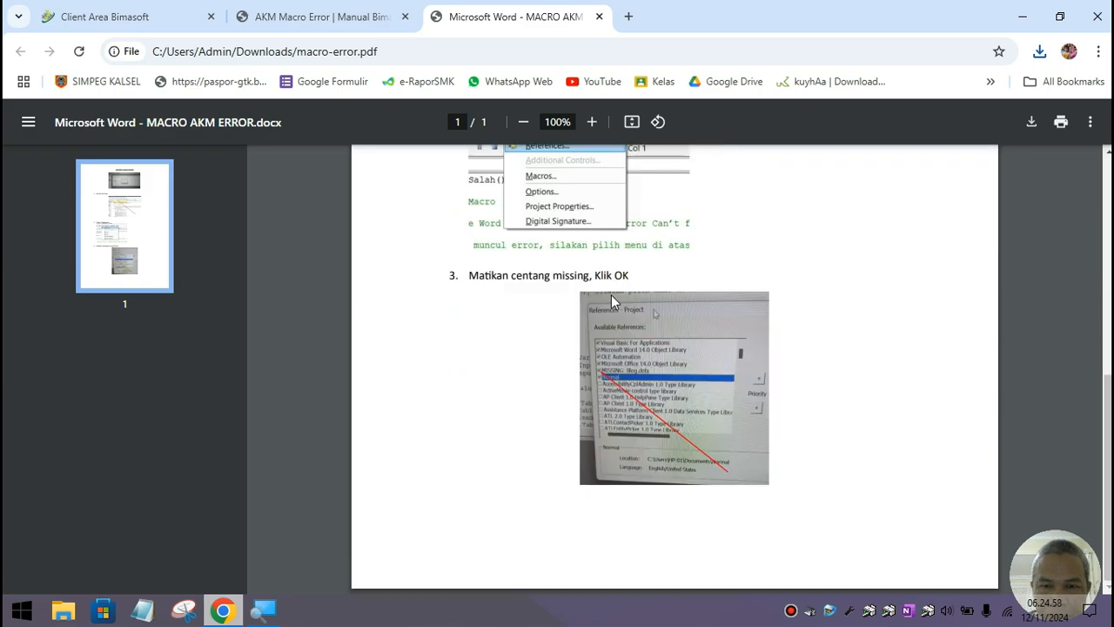
click(599, 16)
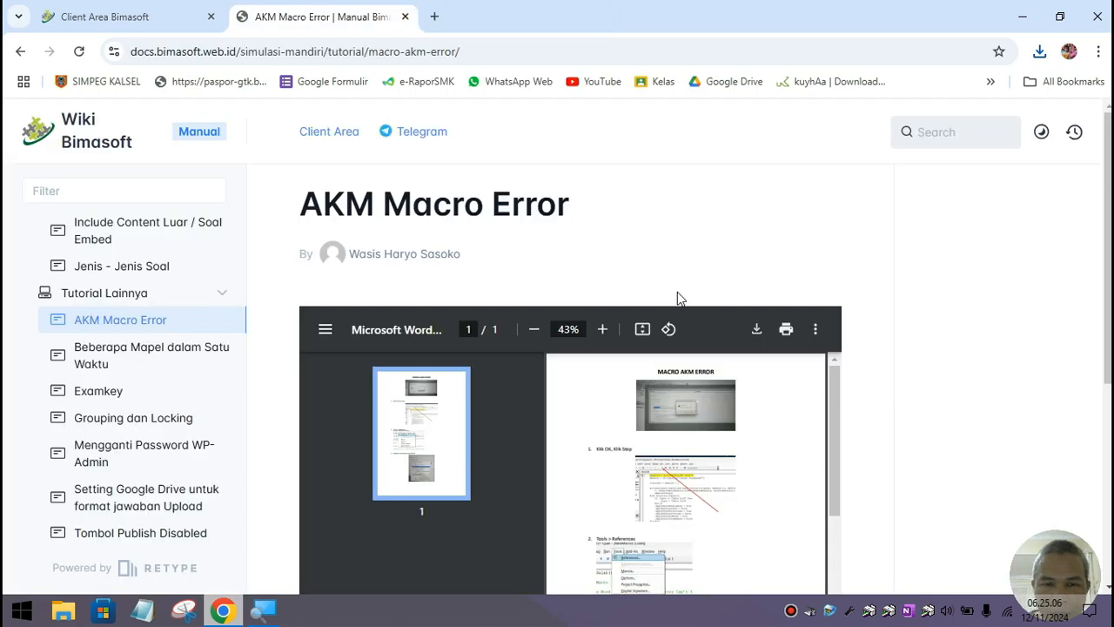
Step: Open the Tombol Publish Disabled guide and download update.zip from its Update link
scroll(678, 297, down, 1)
scroll(677, 291, down, 1)
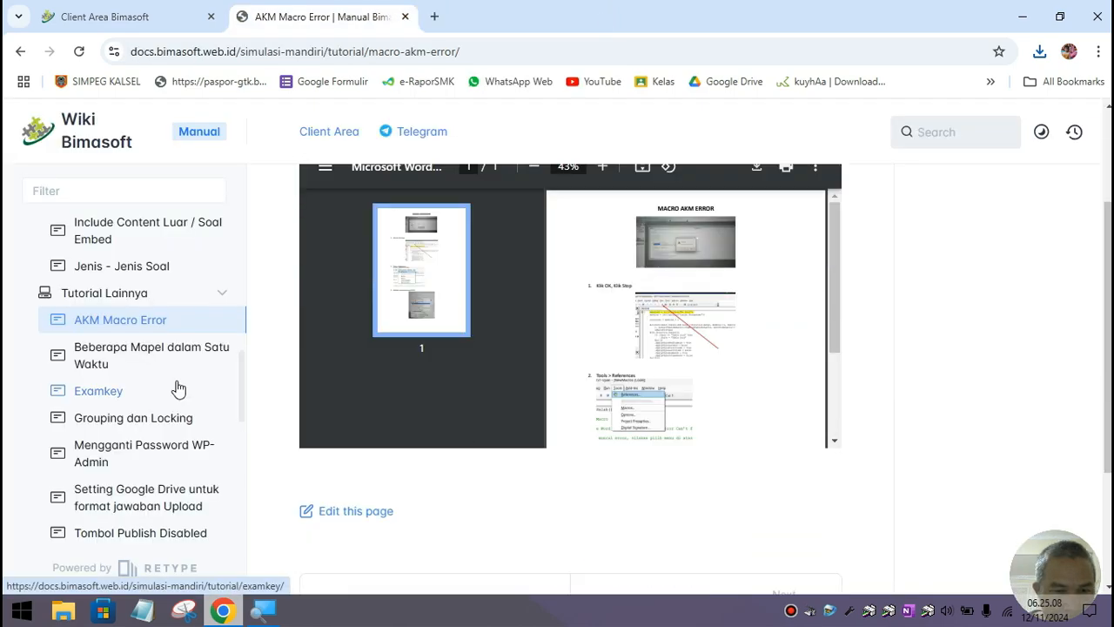
scroll(179, 391, down, 1)
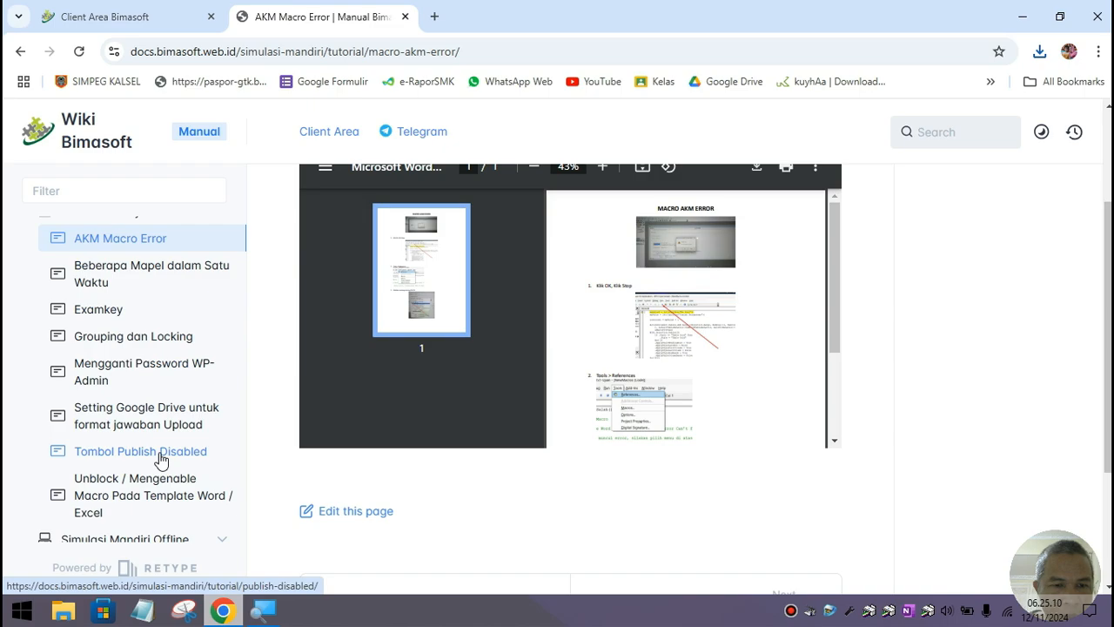
click(161, 457)
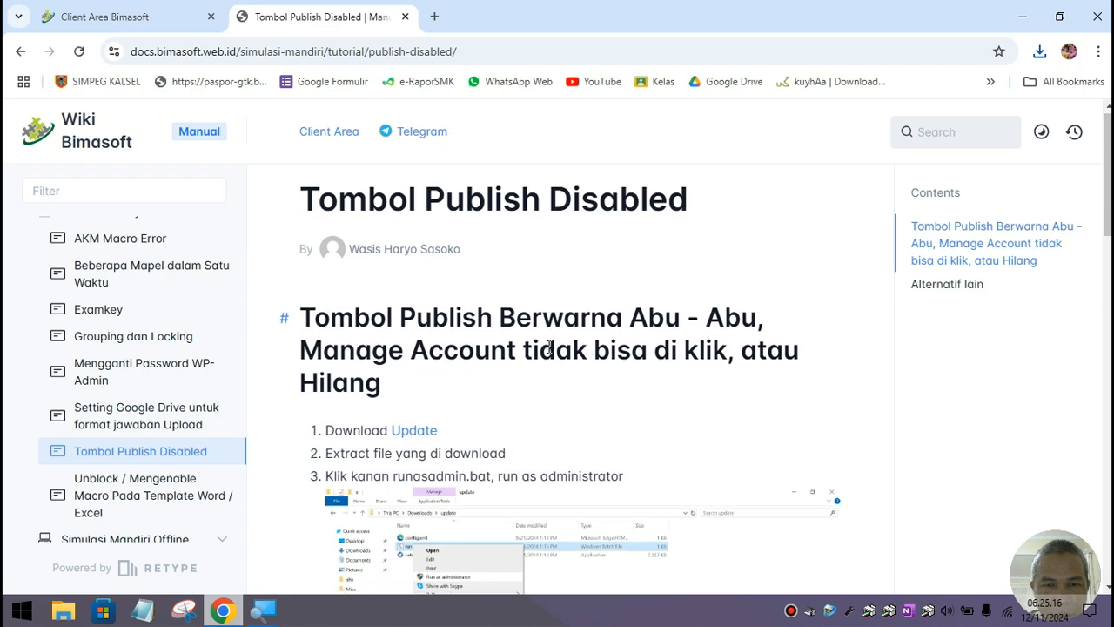
scroll(409, 418, down, 1)
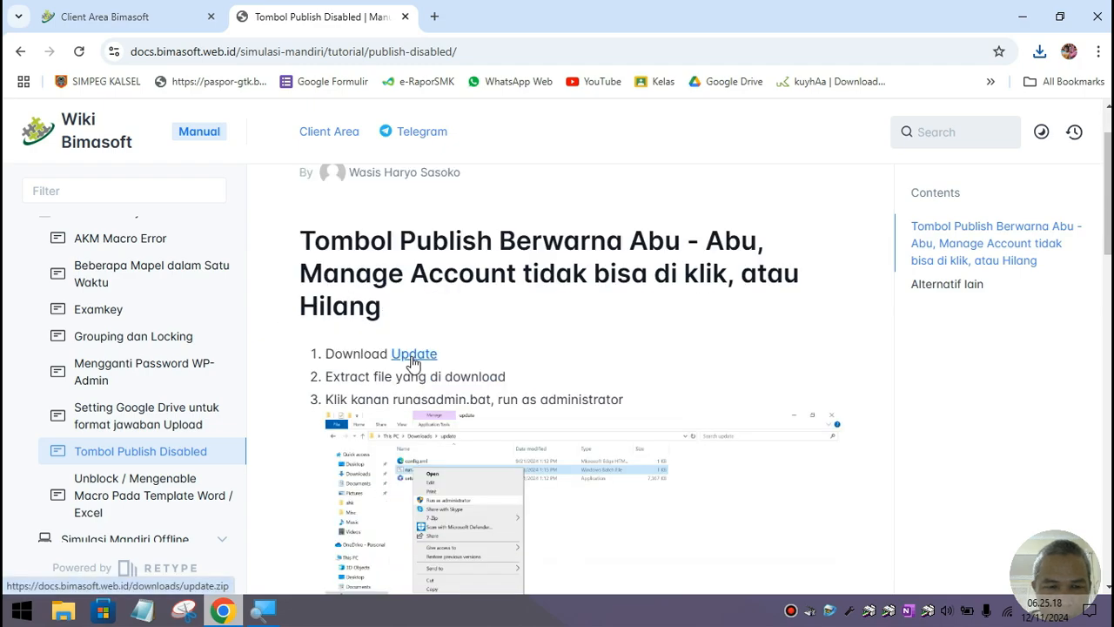
click(409, 359)
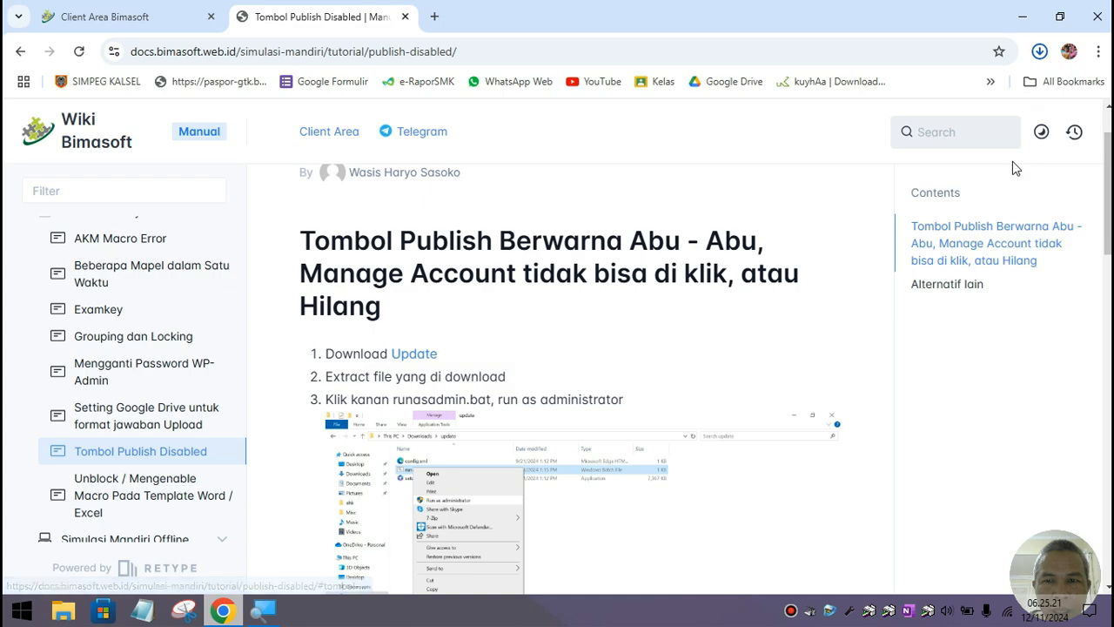
Step: Read through the guide's steps and show update.zip in its Downloads folder
scroll(712, 346, down, 1)
scroll(712, 337, down, 7)
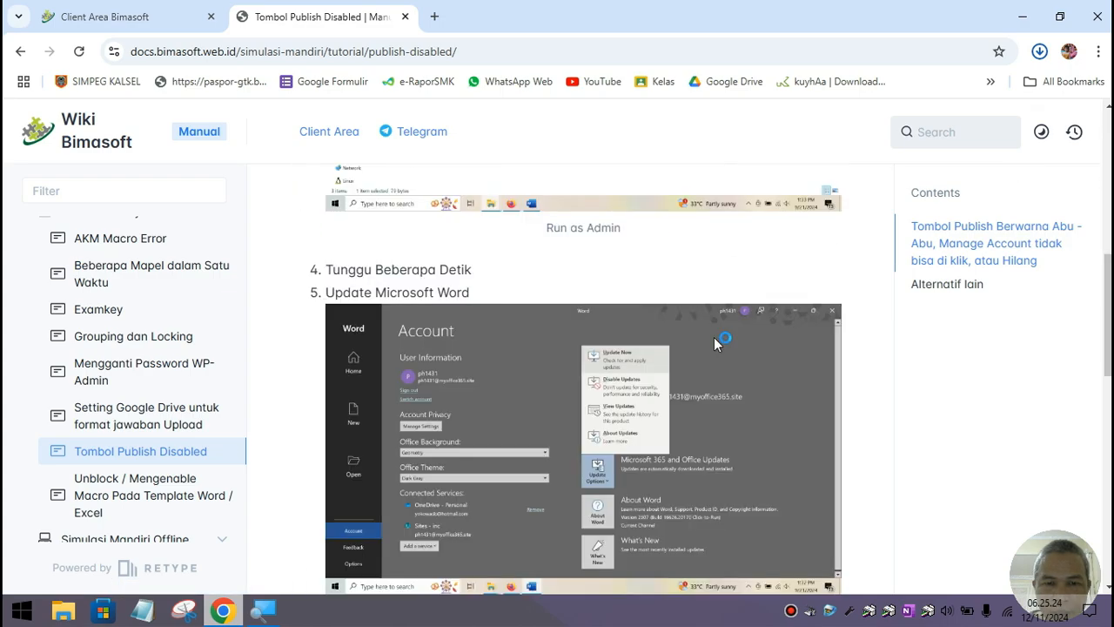
scroll(664, 347, down, 4)
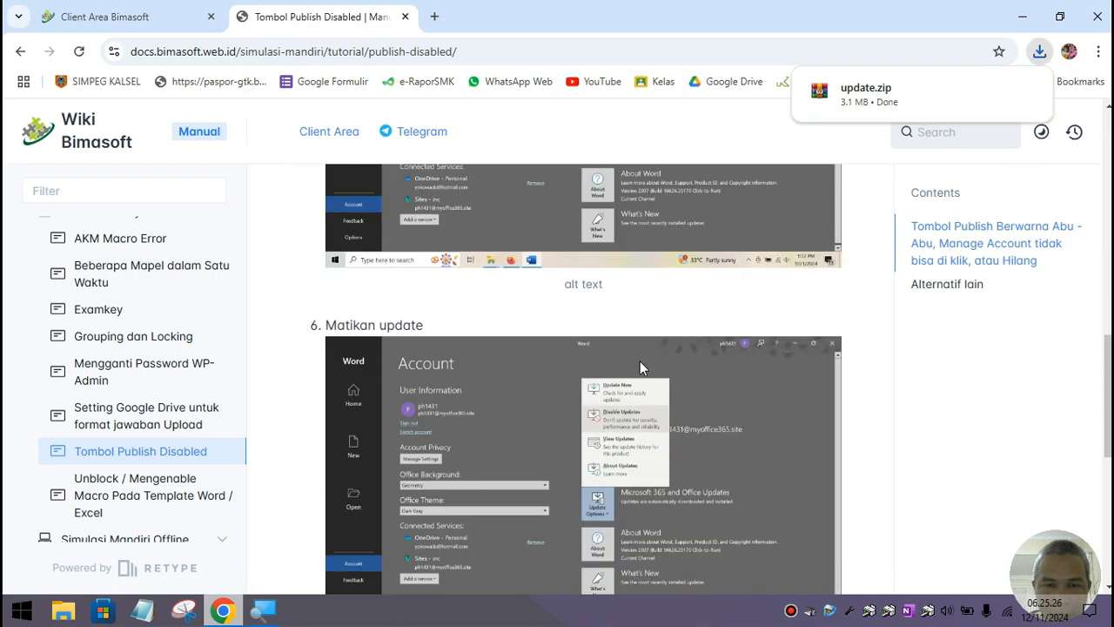
scroll(594, 378, down, 2)
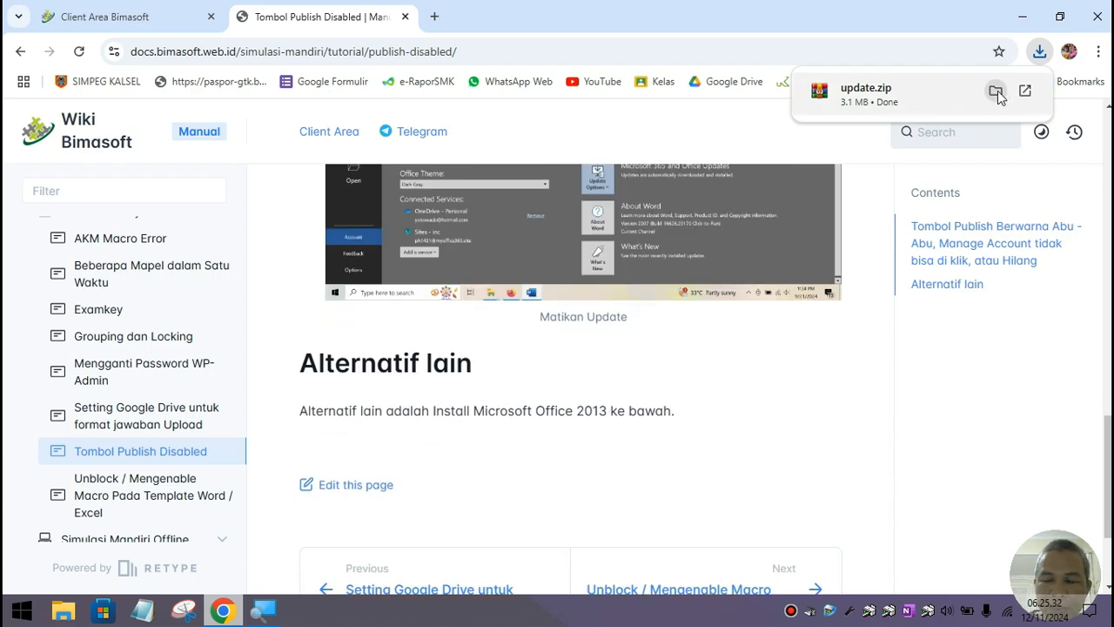
click(997, 93)
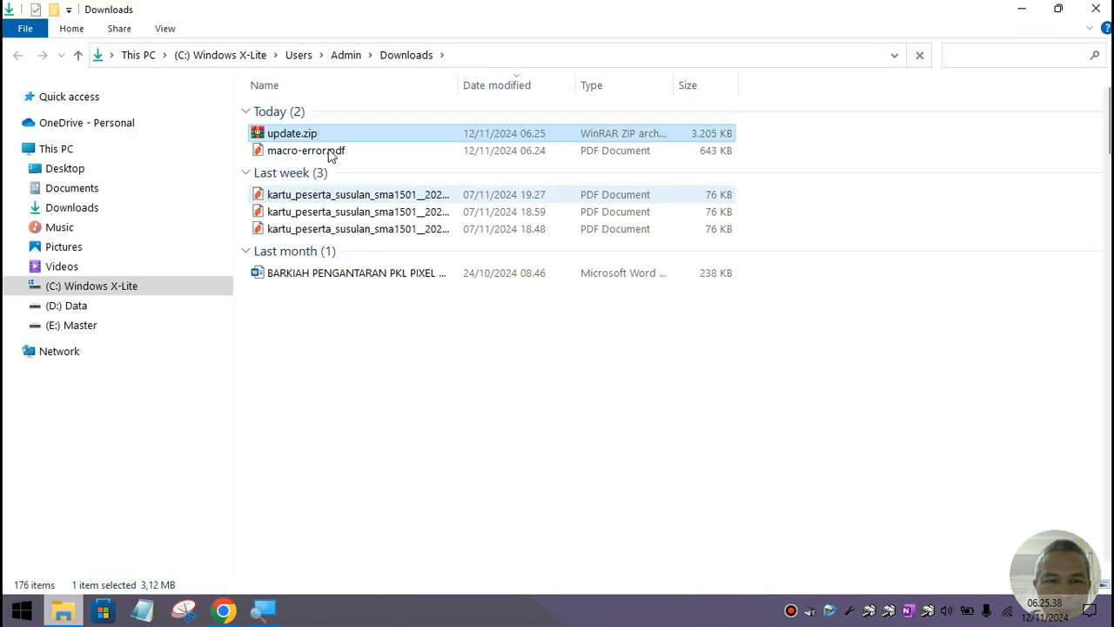
Step: Copy macro-error.pdf and update.zip into the Template_CBT_Bimasoft folder on (E:) Master
shift+click(322, 151)
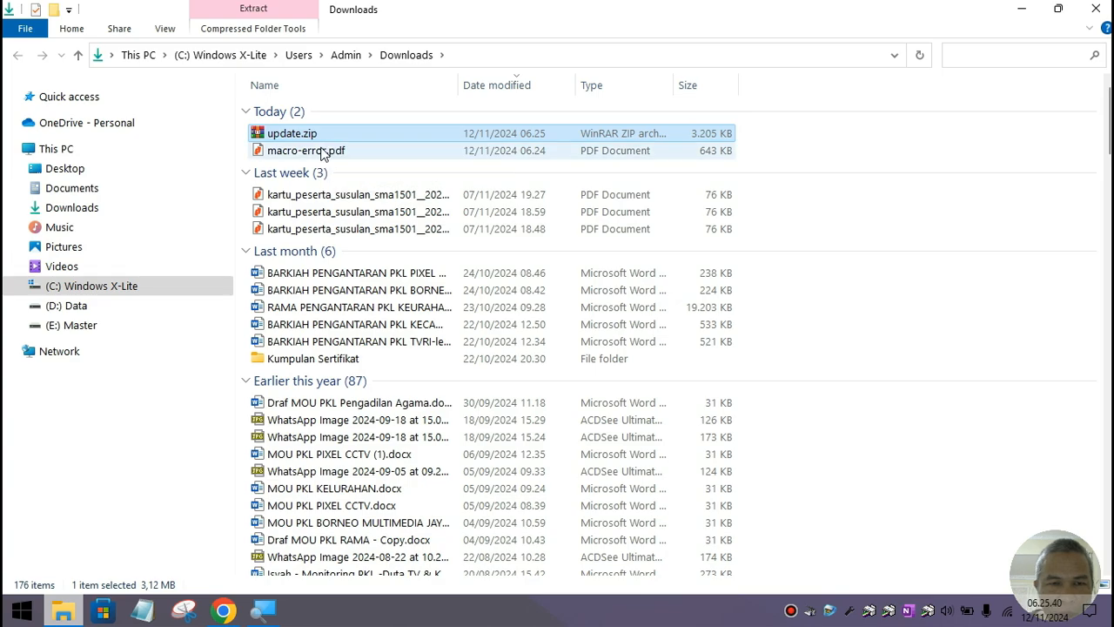
right_click(322, 151)
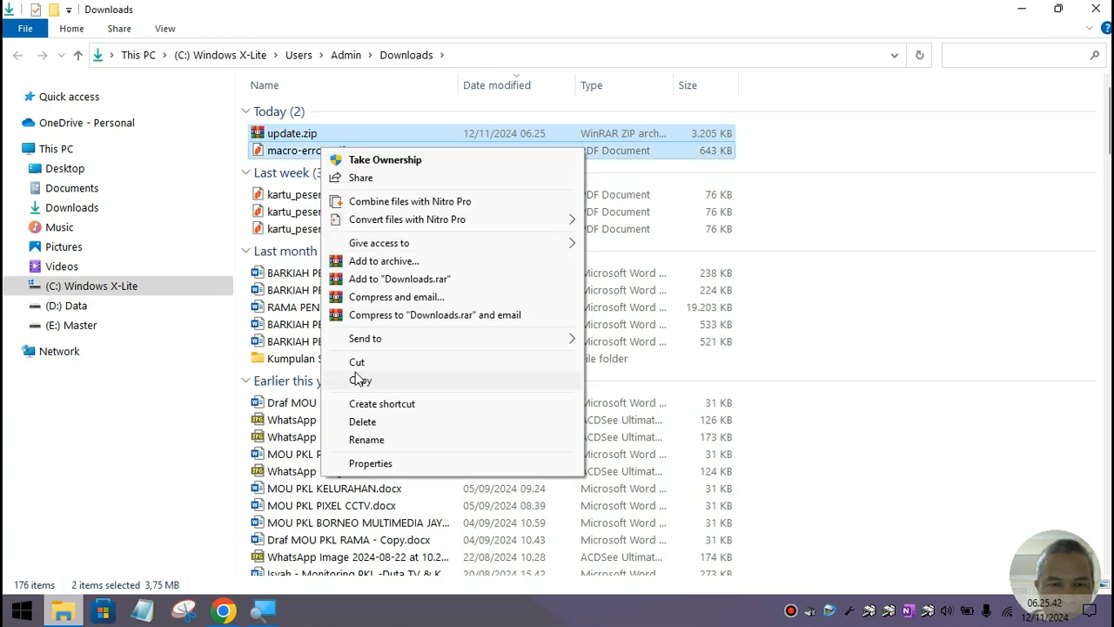
click(359, 379)
click(116, 324)
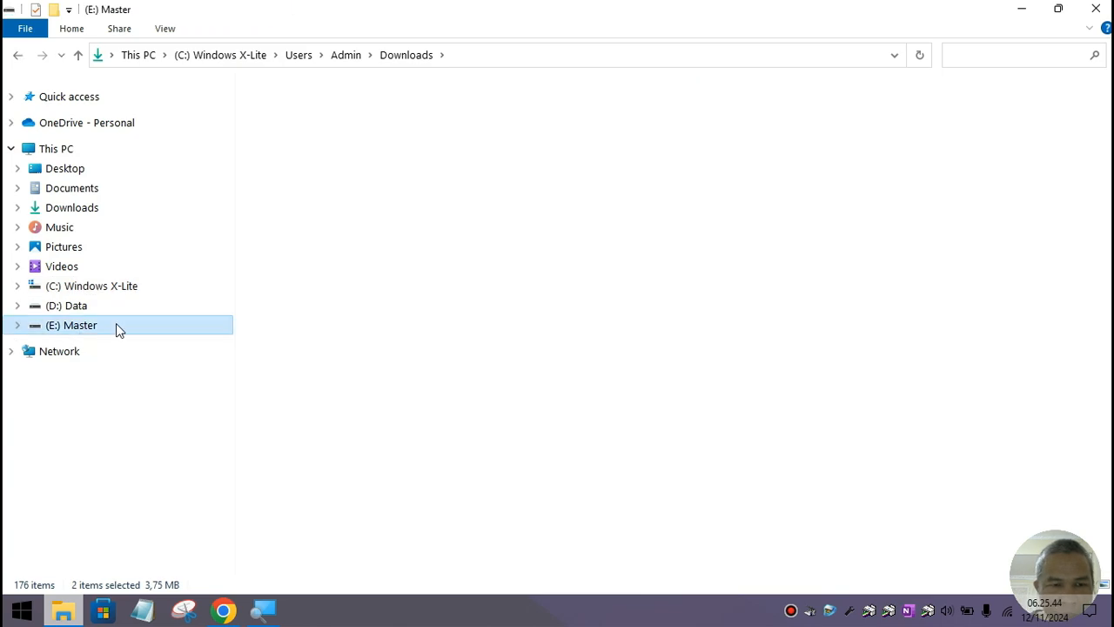
double_click(305, 367)
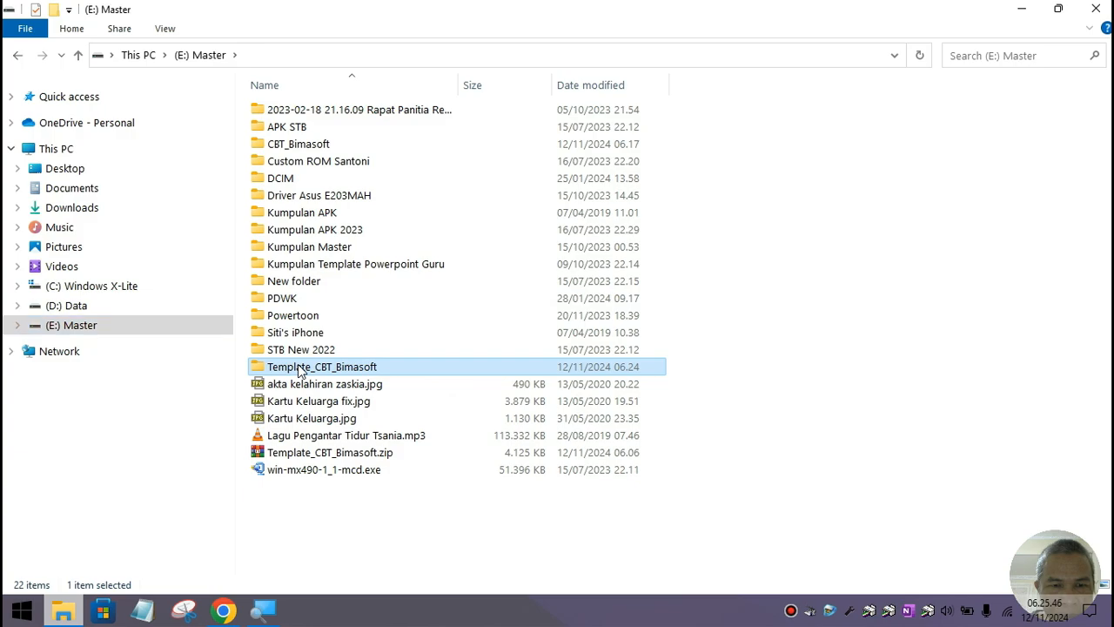
right_click(343, 275)
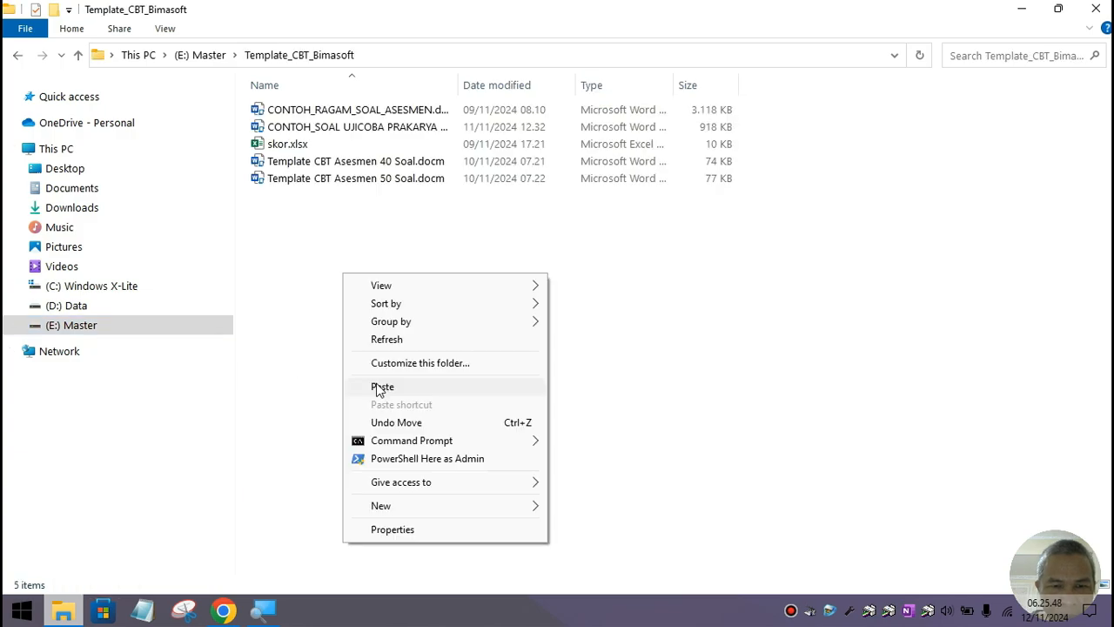
click(376, 390)
click(377, 329)
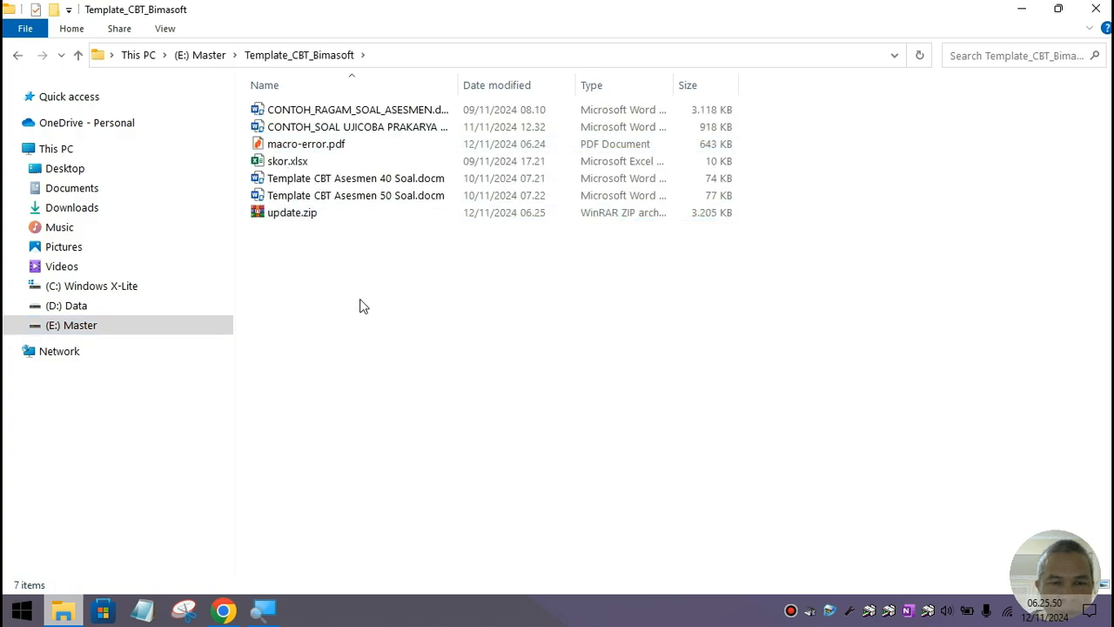
Step: Extract update.zip with WinRAR into an update folder, then close WinRAR
click(323, 219)
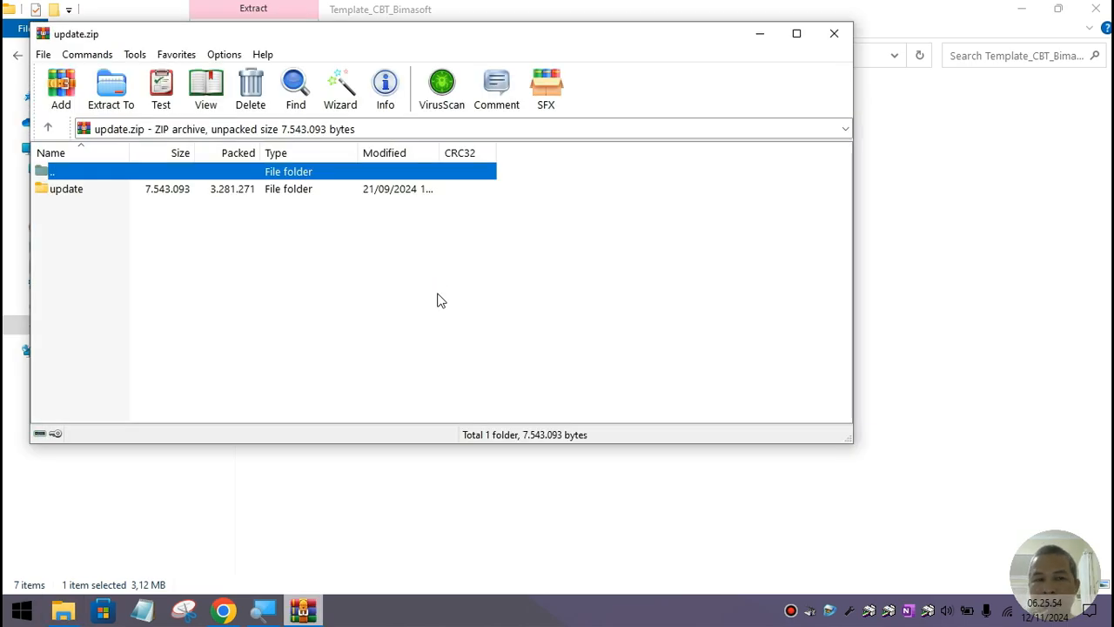
click(130, 110)
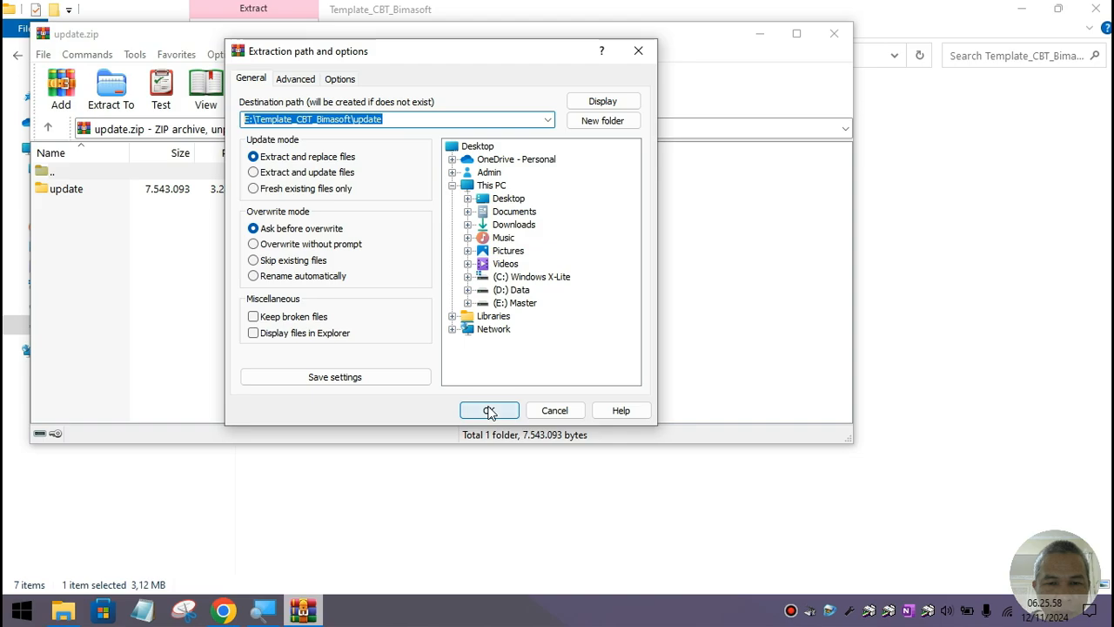
click(490, 410)
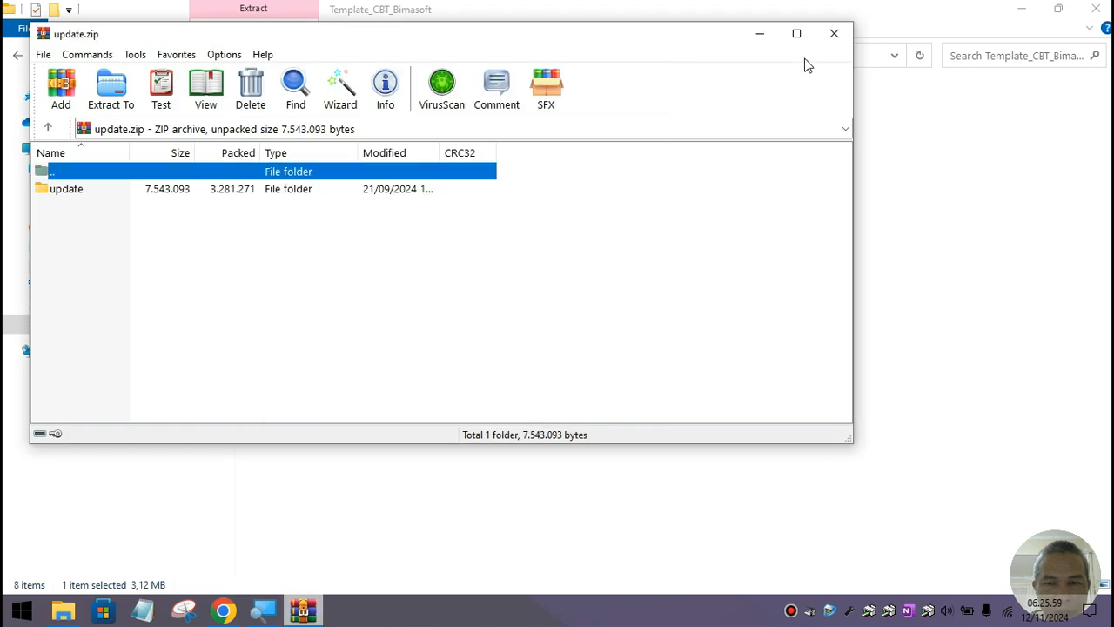
click(845, 38)
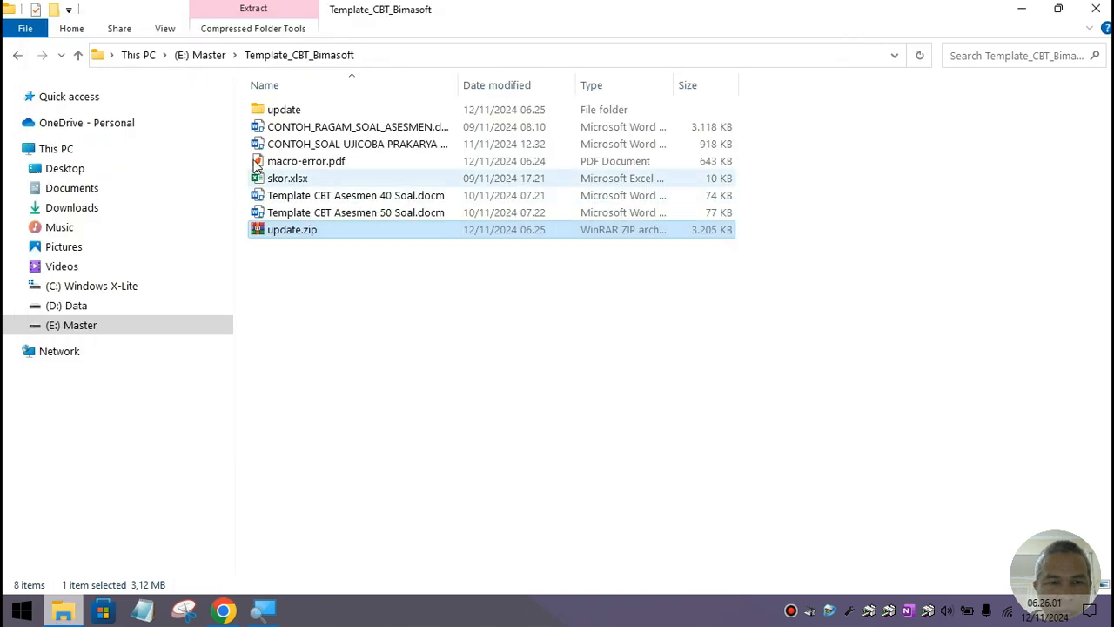
Step: Open the nested update\update folder holding config.xml, runasadmin.bat and setup.exe
click(267, 113)
double_click(269, 116)
click(270, 116)
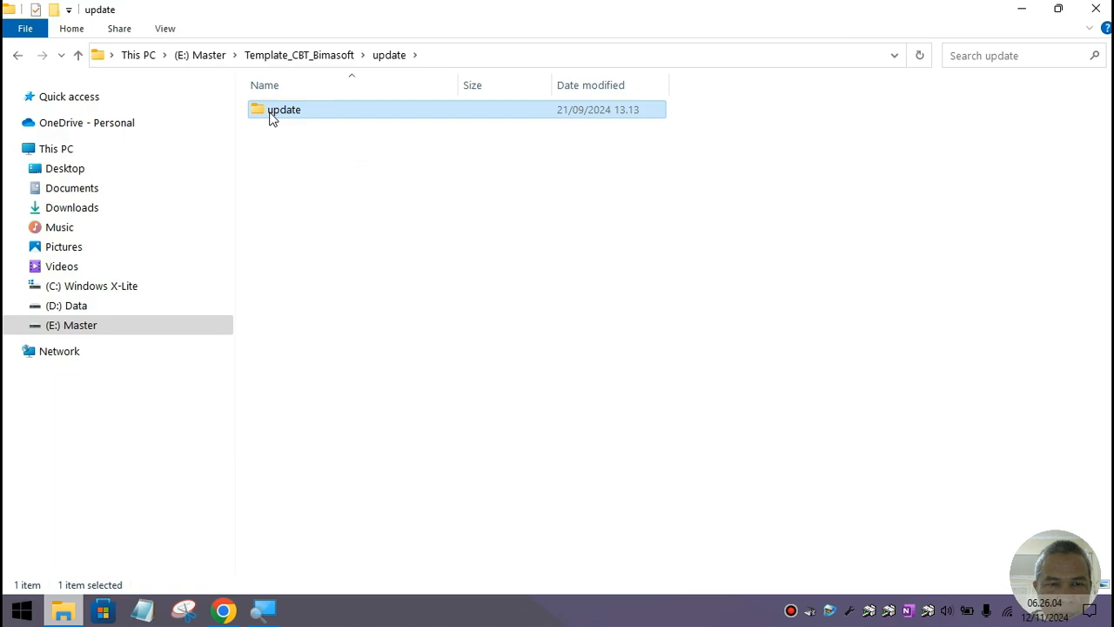
double_click(270, 116)
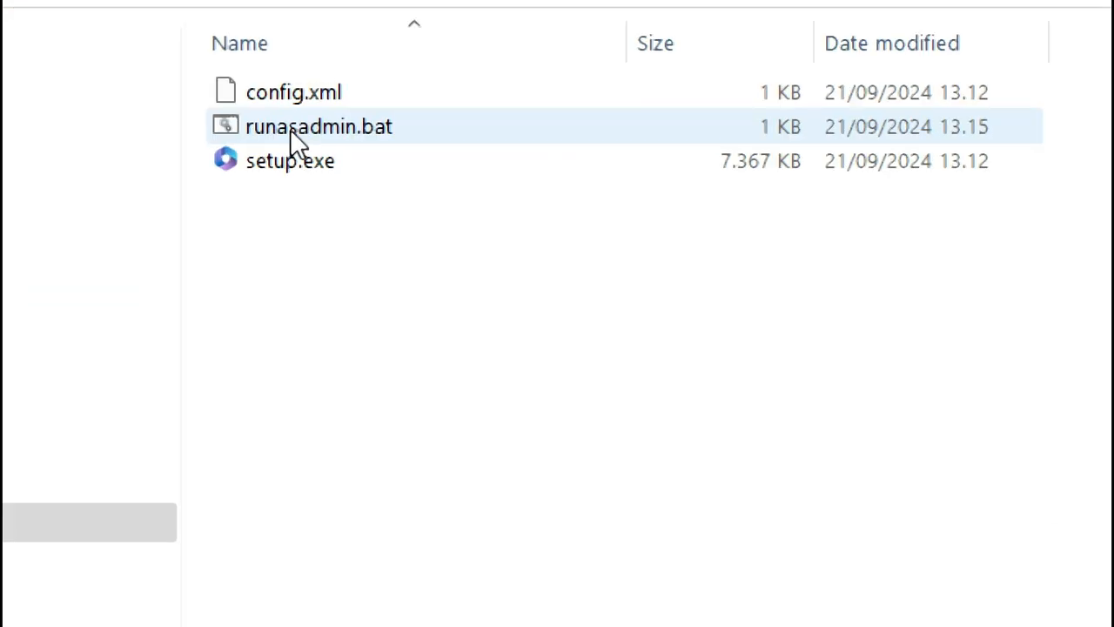
Step: Run runasadmin.bat as administrator, then minimize Explorer and Chrome to show the desktop
click(290, 129)
right_click(290, 127)
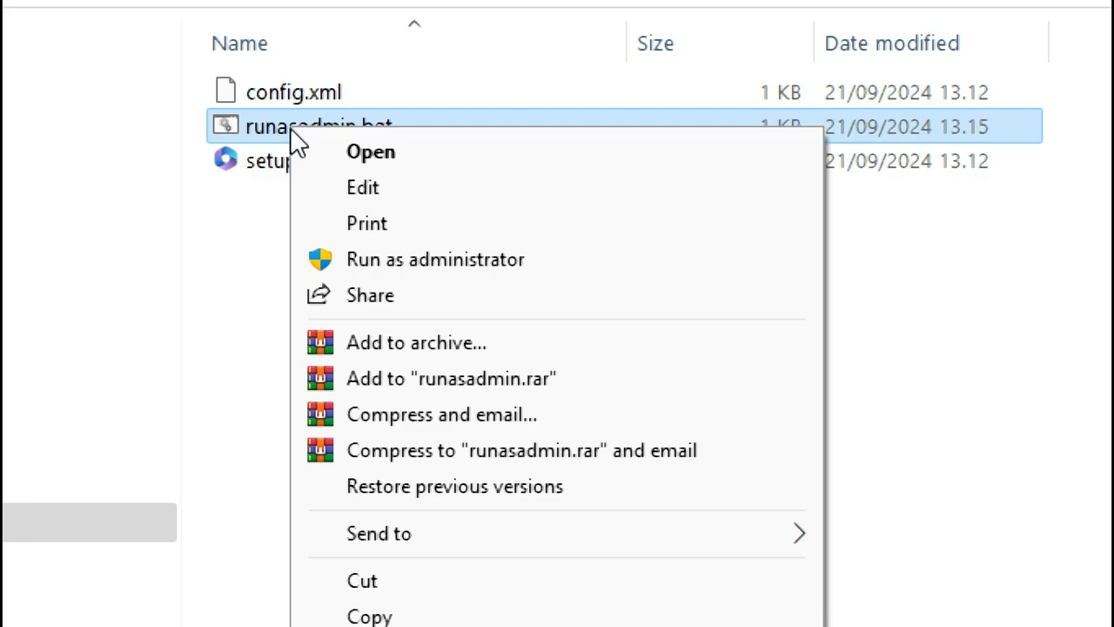
click(427, 261)
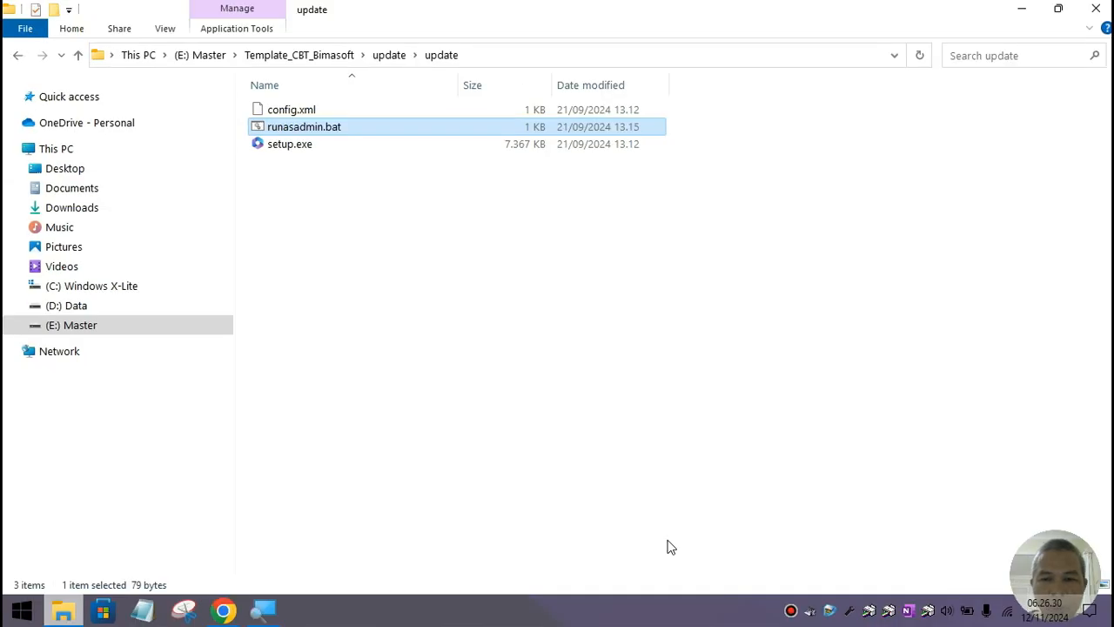
click(1029, 8)
click(1029, 8)
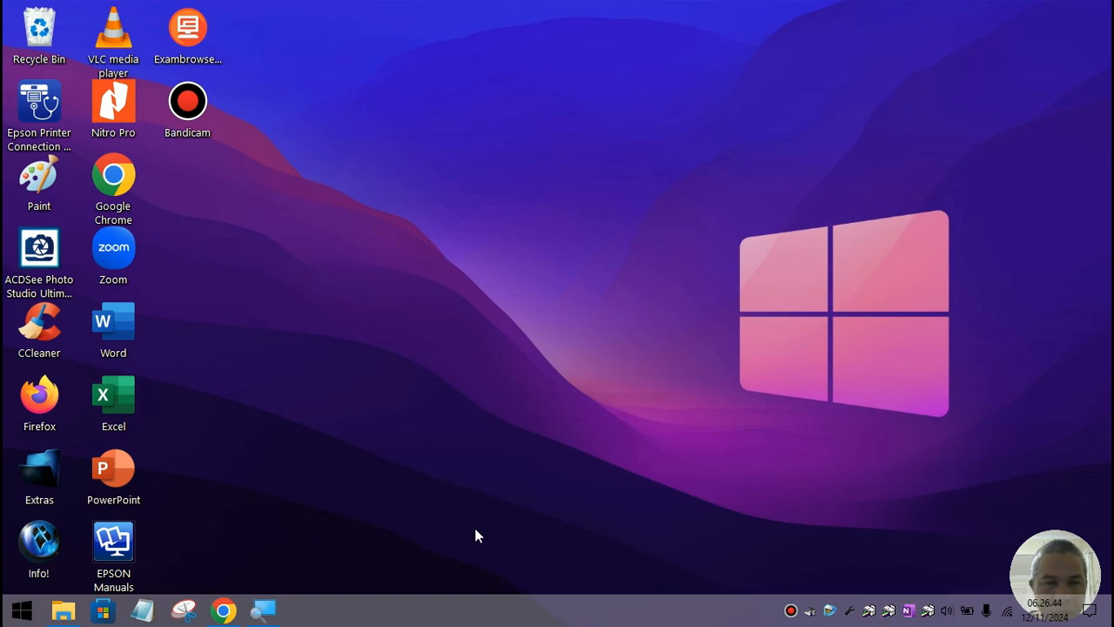
Step: Glance at the Tombol Publish Disabled page, minimize Chrome, and launch Zoom from its desktop icon
click(222, 609)
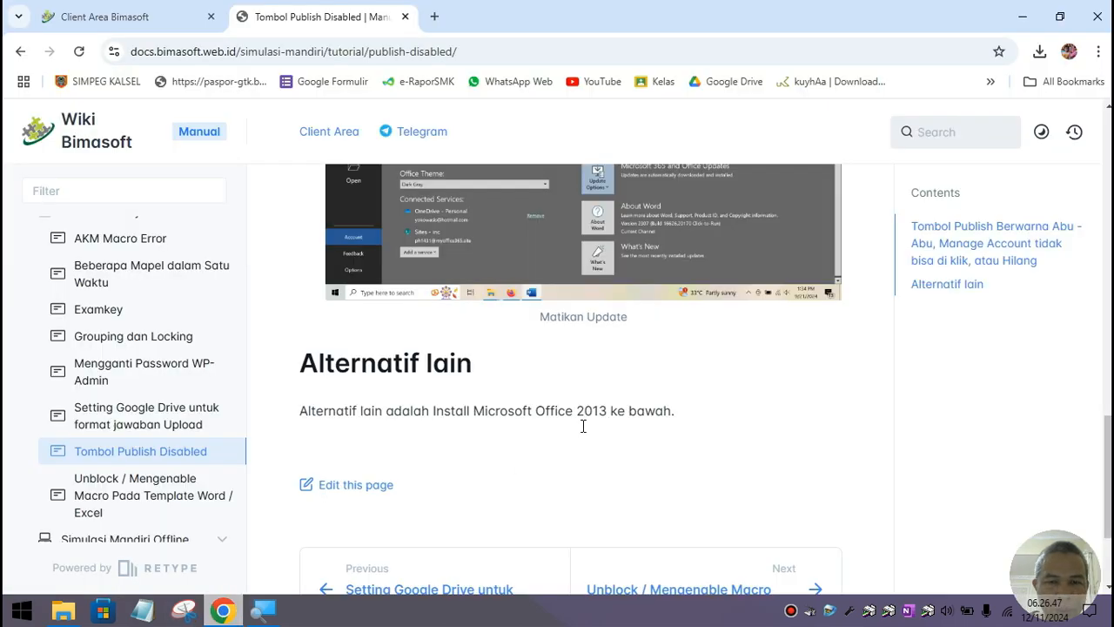
click(1027, 12)
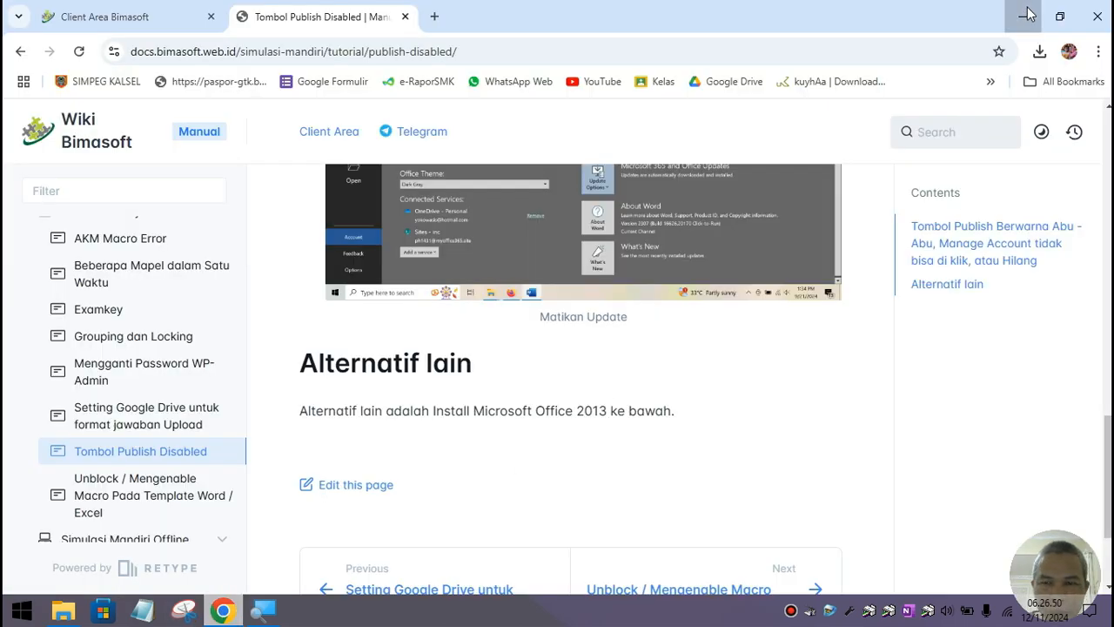
click(13, 614)
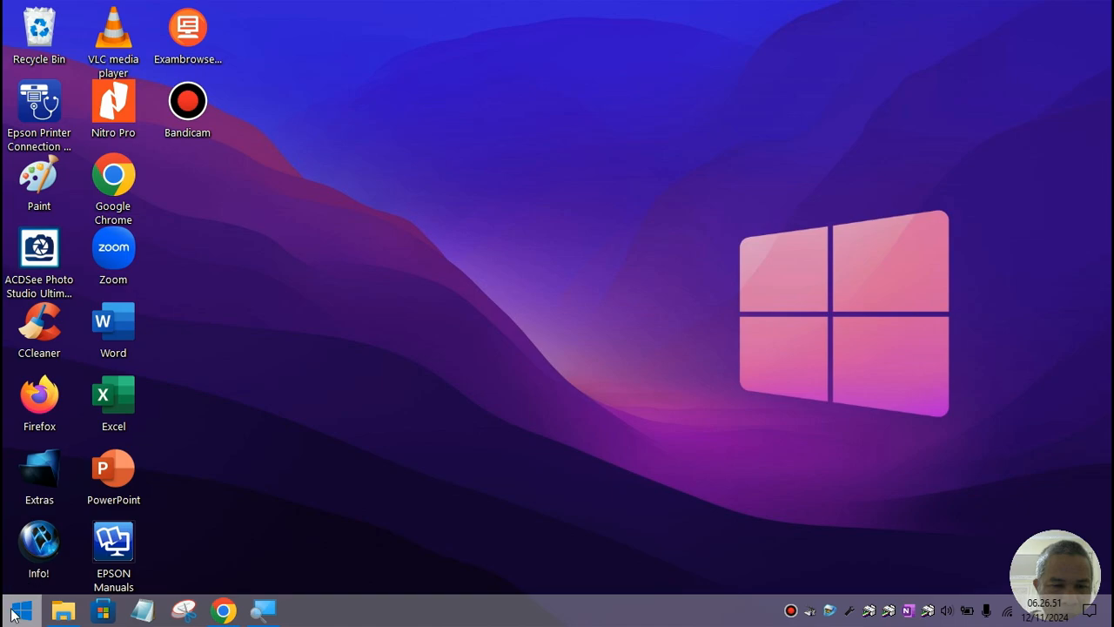
click(449, 59)
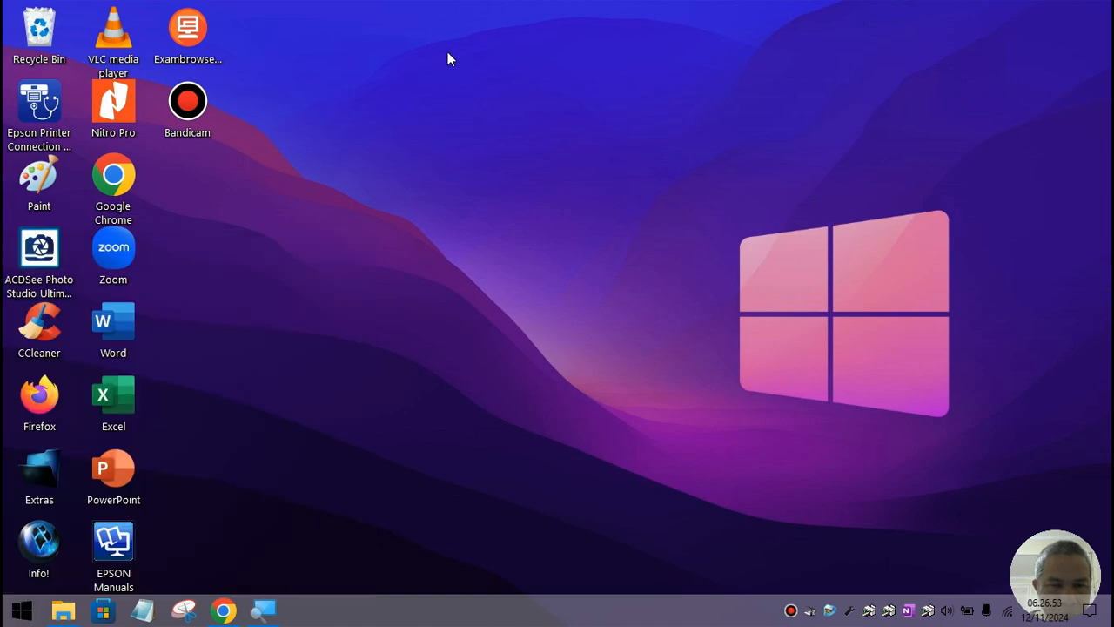
double_click(125, 255)
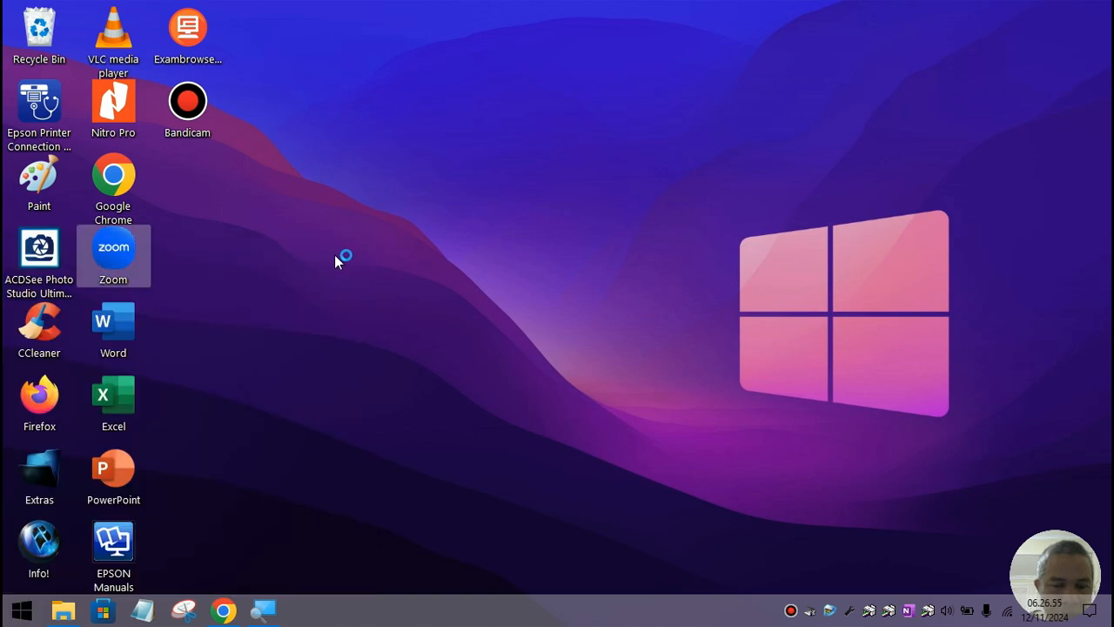
Step: Launch Word and view its Account page showing Office Professional Plus 2019, version 2410
click(124, 334)
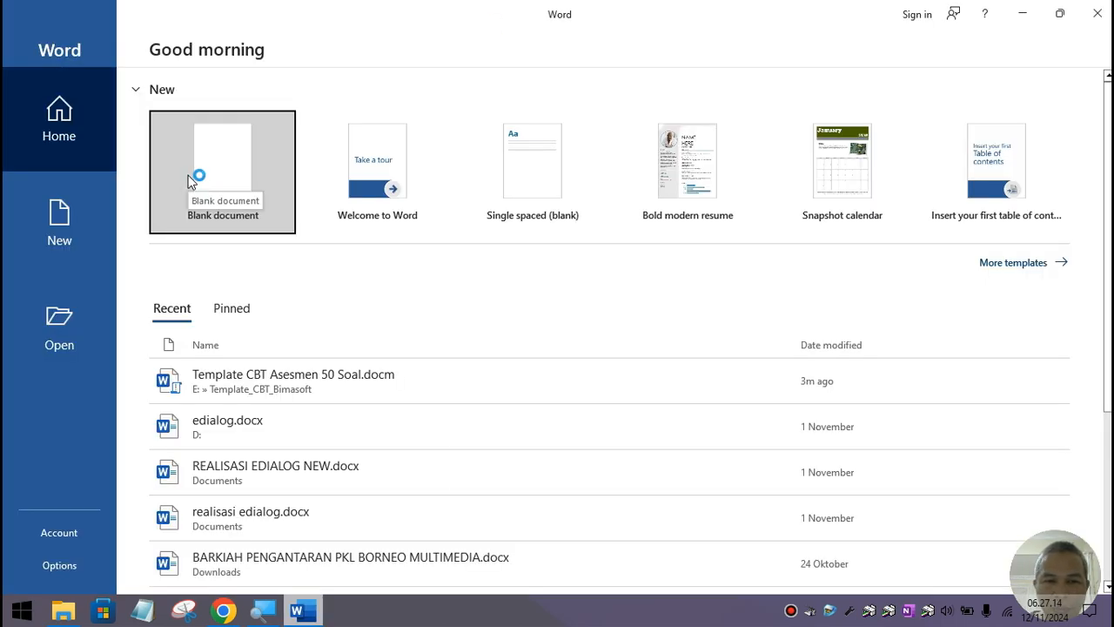
click(76, 542)
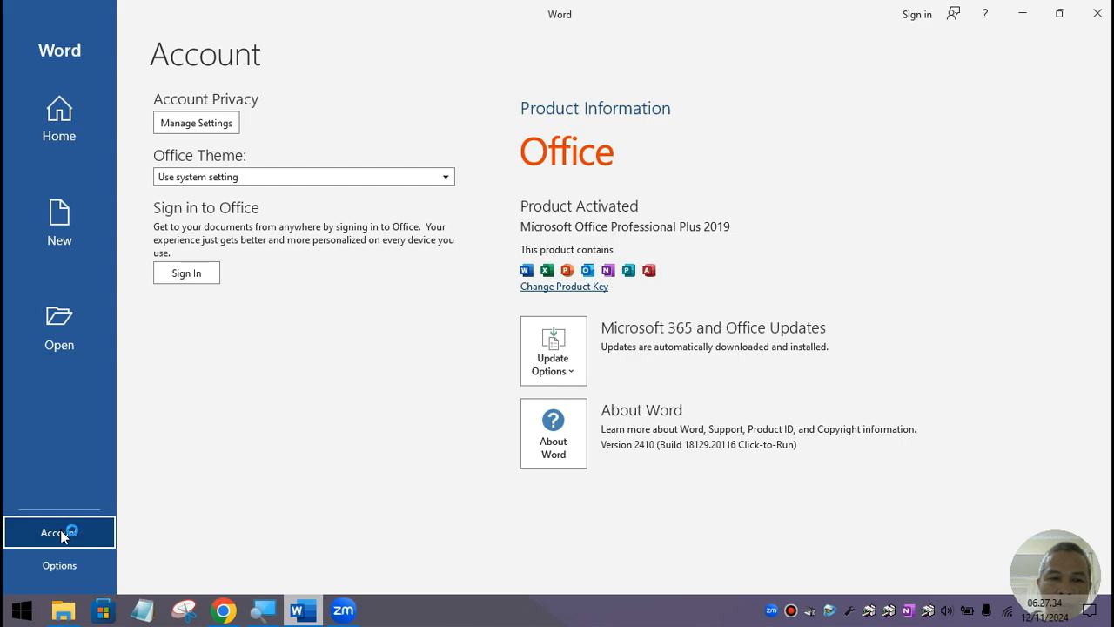
Step: Choose Update Options > Update Now to download Office updates, briefly checking the Bandicam window
click(572, 372)
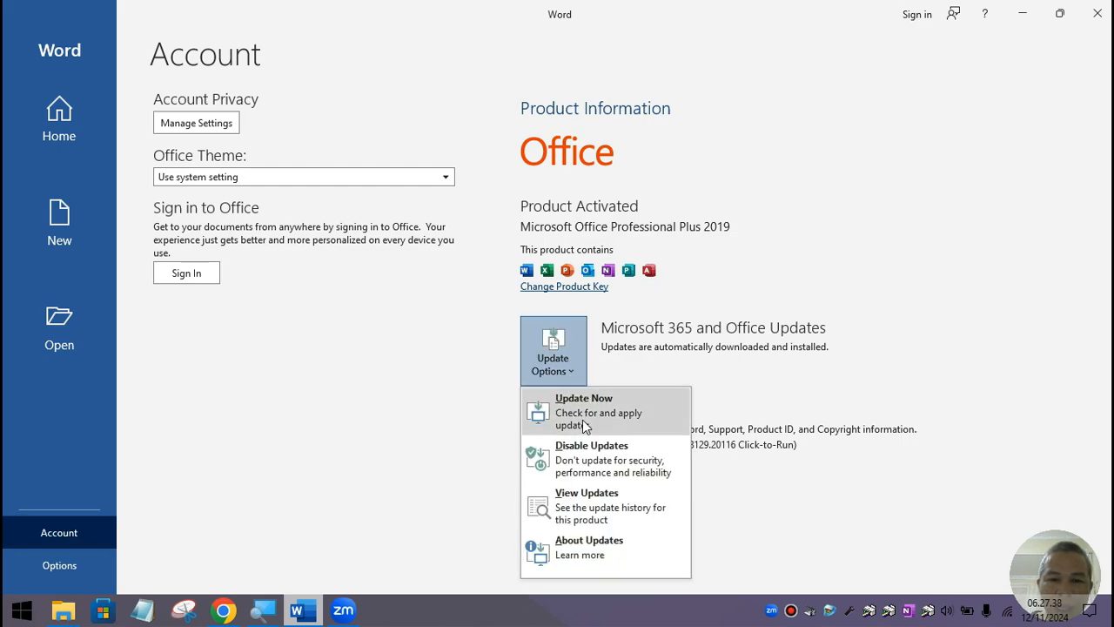
click(582, 417)
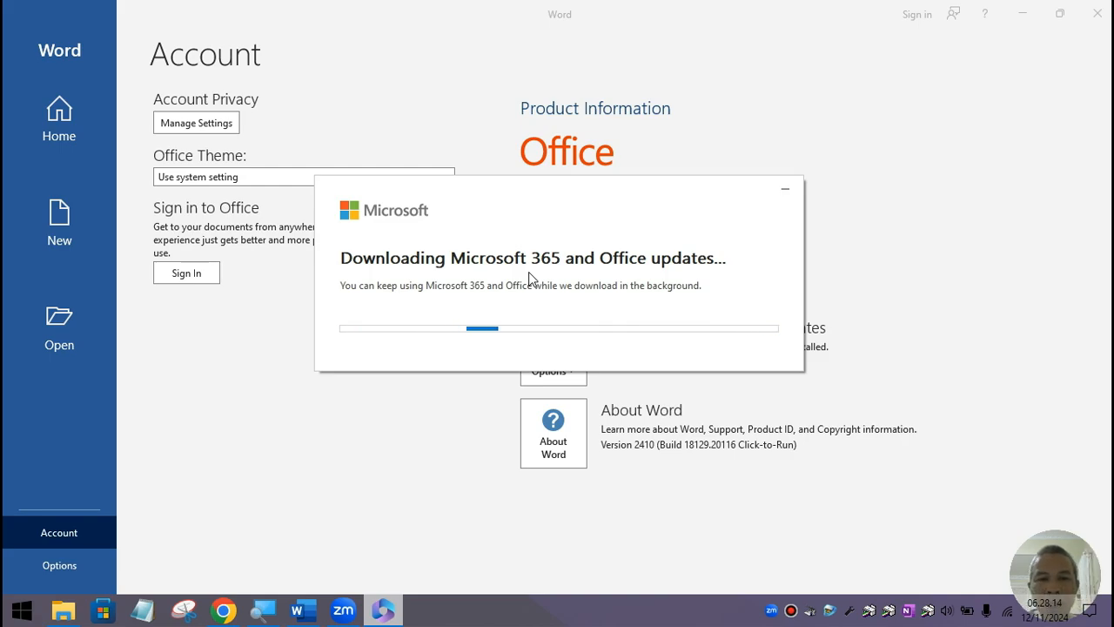
click(792, 611)
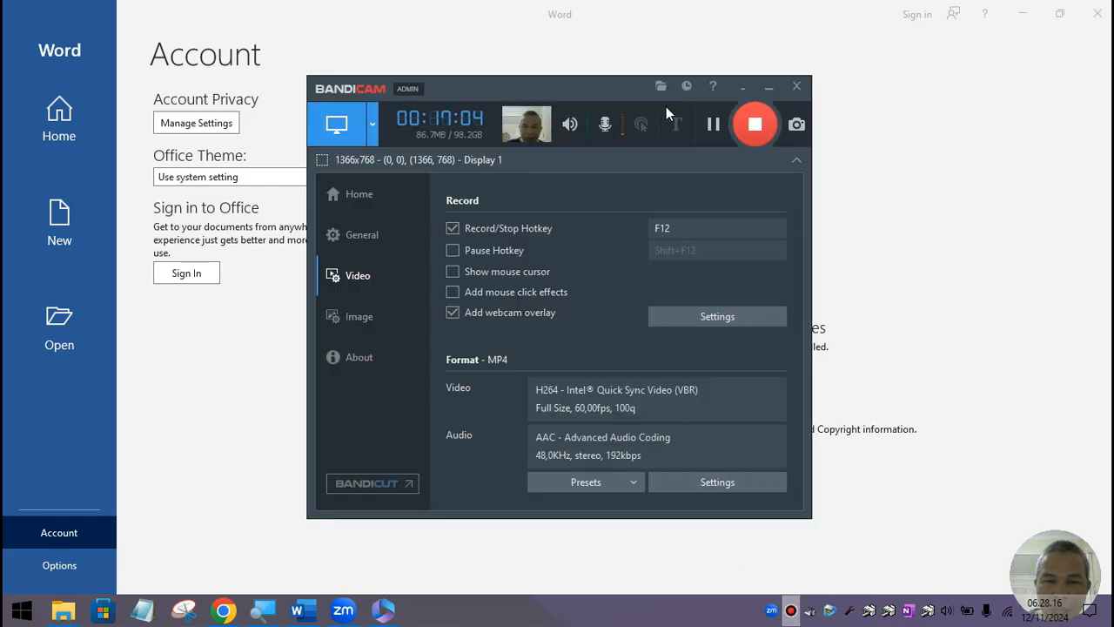
click(768, 87)
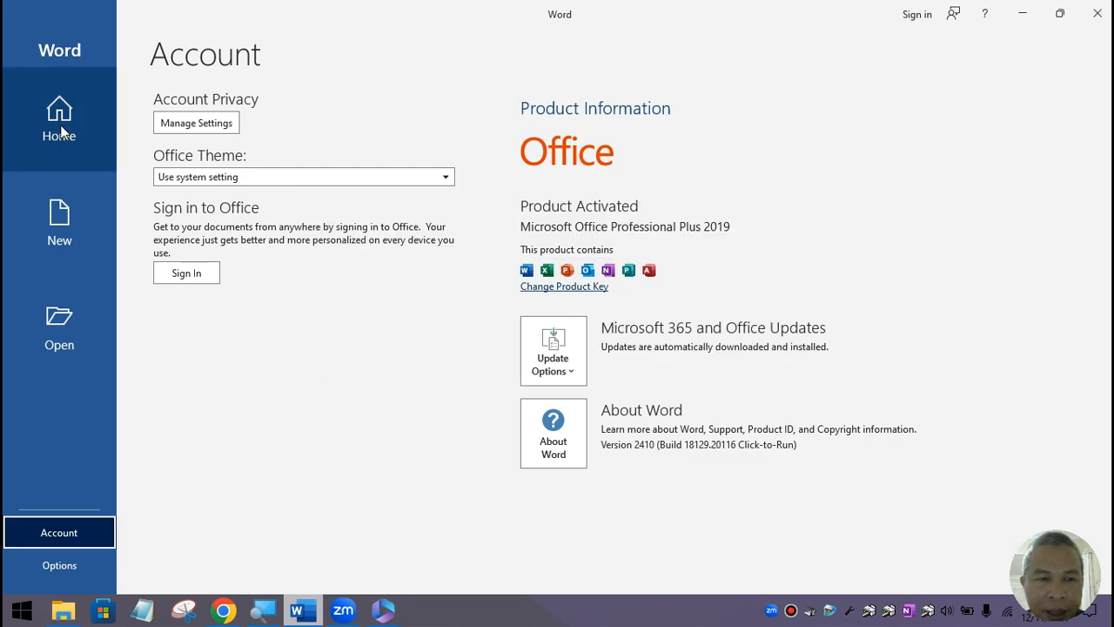
Step: Open Template CBT Asesmen 50 Soal.docm from E:\Template_CBT_Bimasoft in Word
click(60, 125)
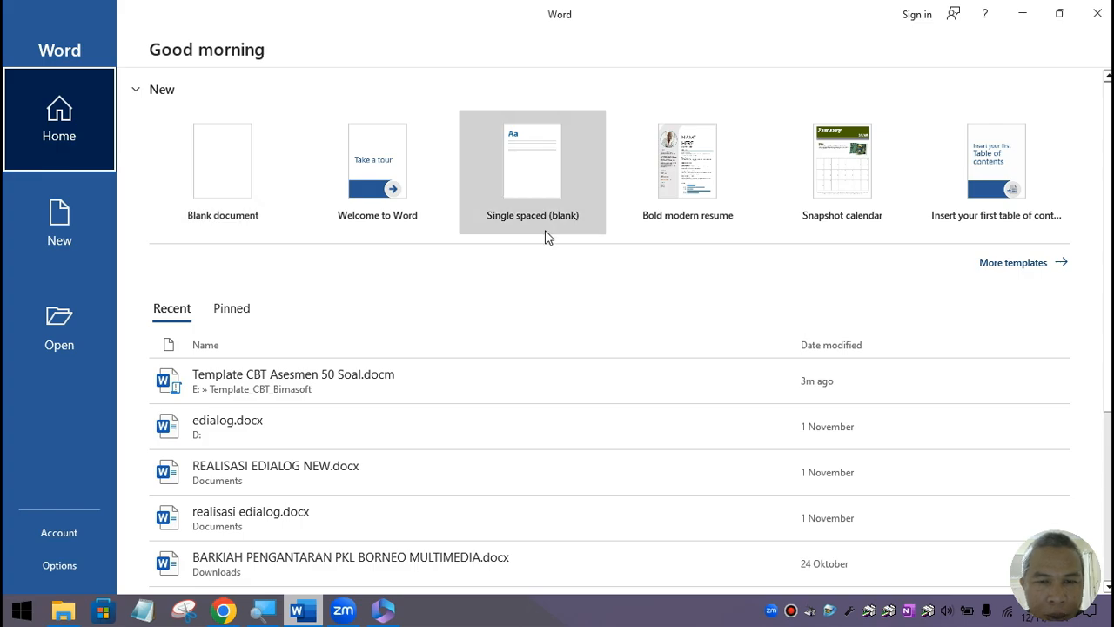
click(62, 607)
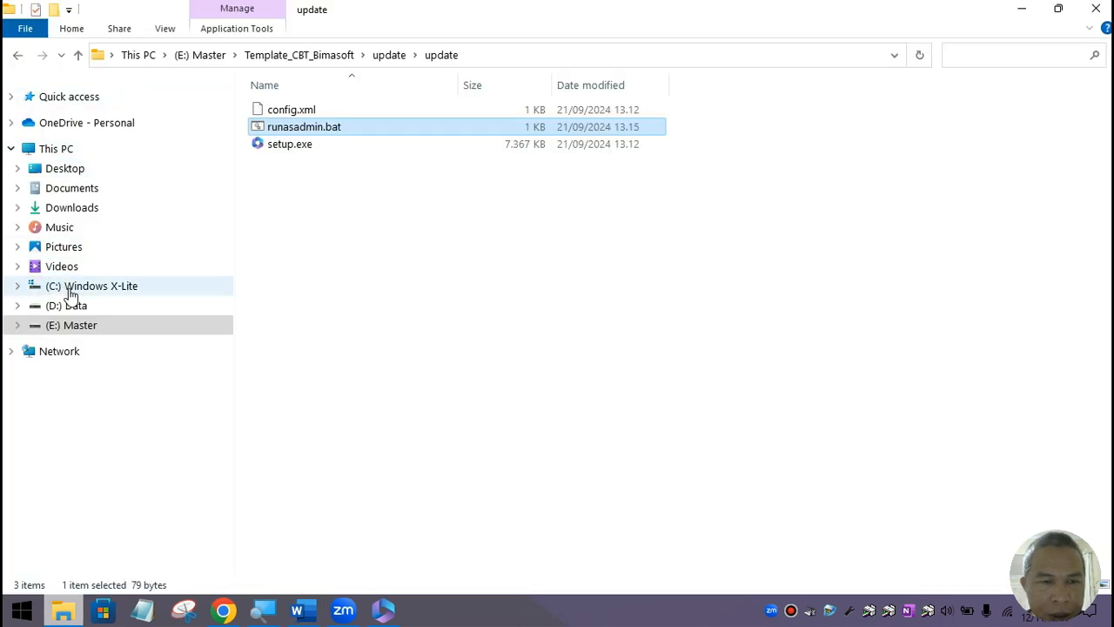
click(74, 325)
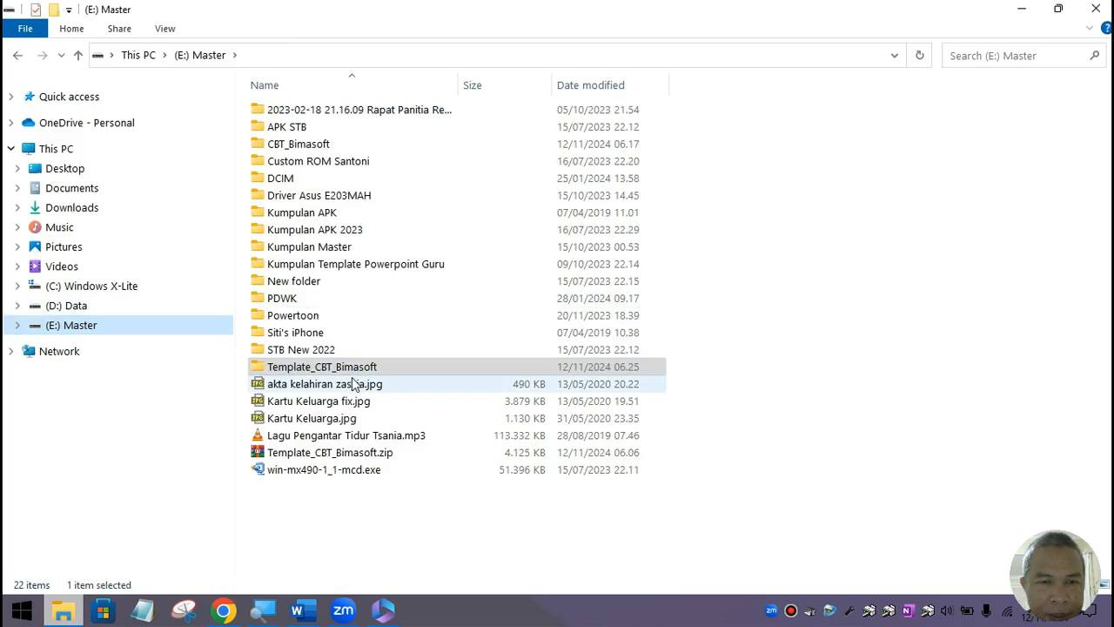
double_click(353, 366)
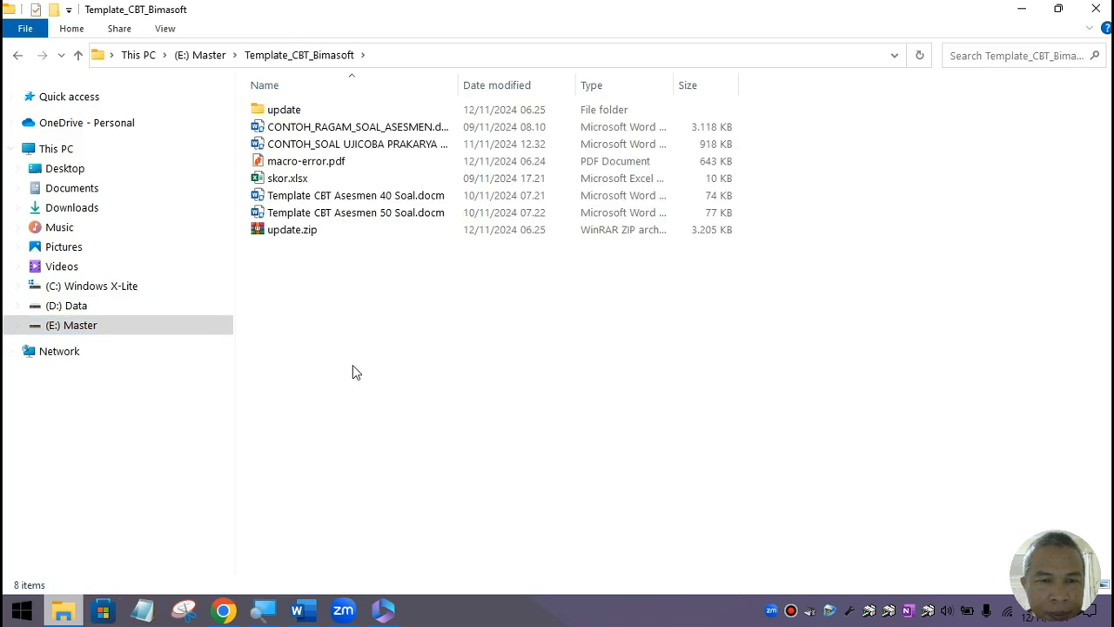
double_click(383, 214)
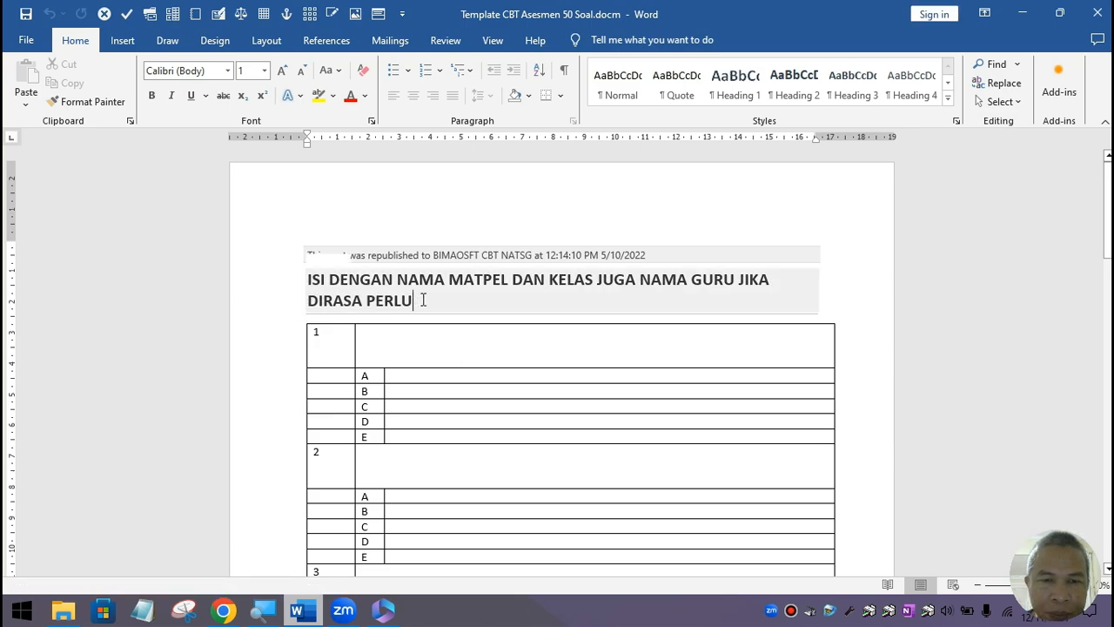
Step: Select the whole 'ISI DENGAN NAMA MATPEL DAN KELAS…' title placeholder text
click(417, 300)
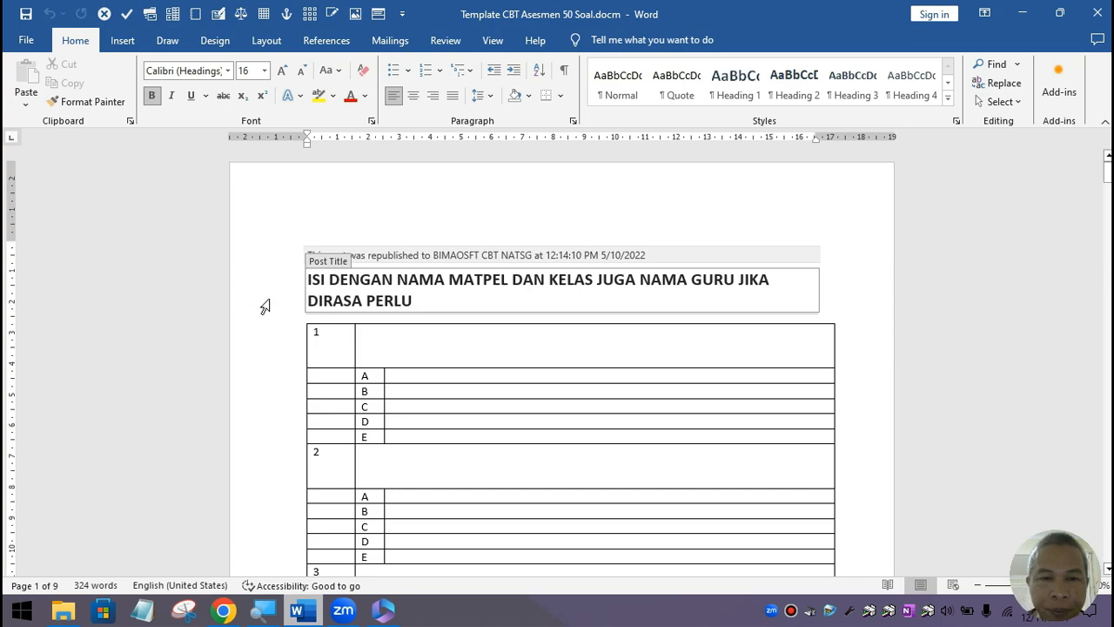
drag(422, 301, 311, 290)
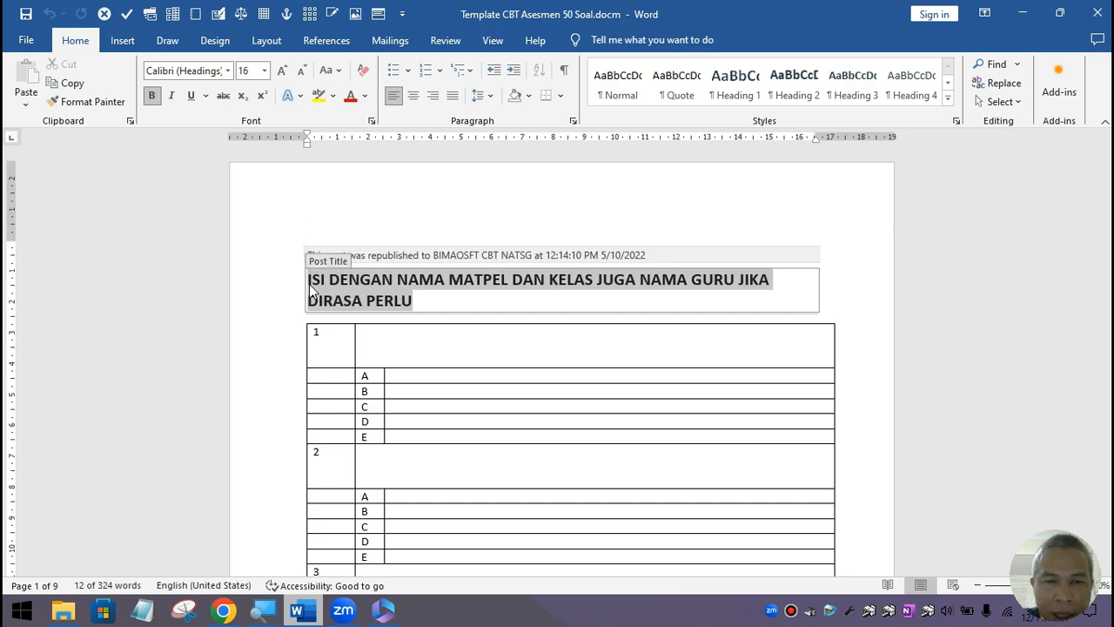
Step: Replace the placeholder post title with 'Informatika Kelas X', fixing typos, and select the title text
key(Delete)
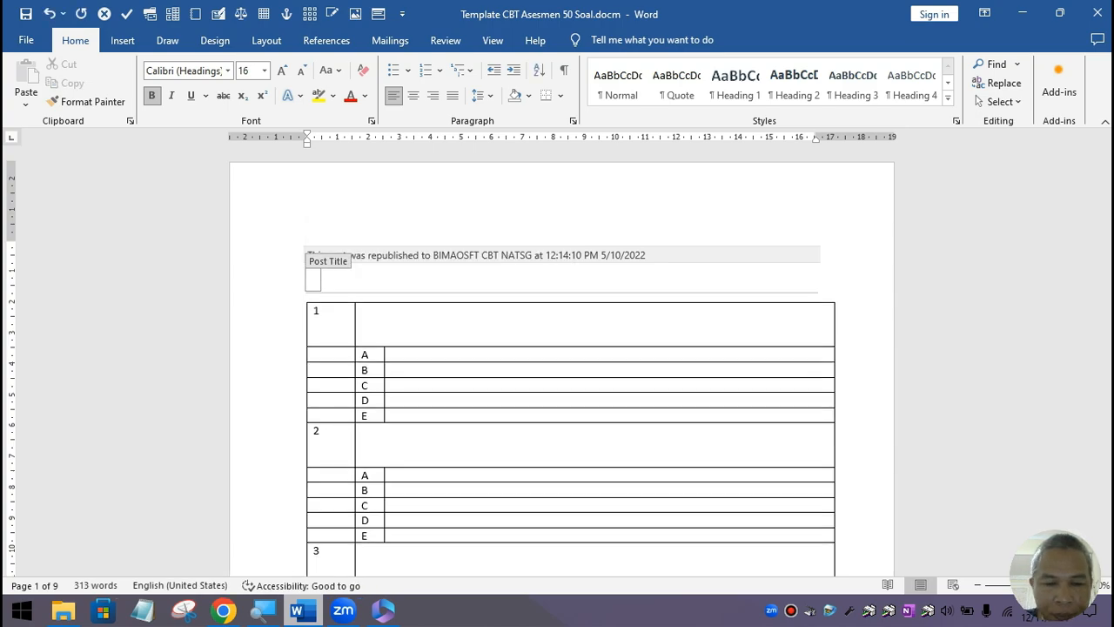
text(Infrom)
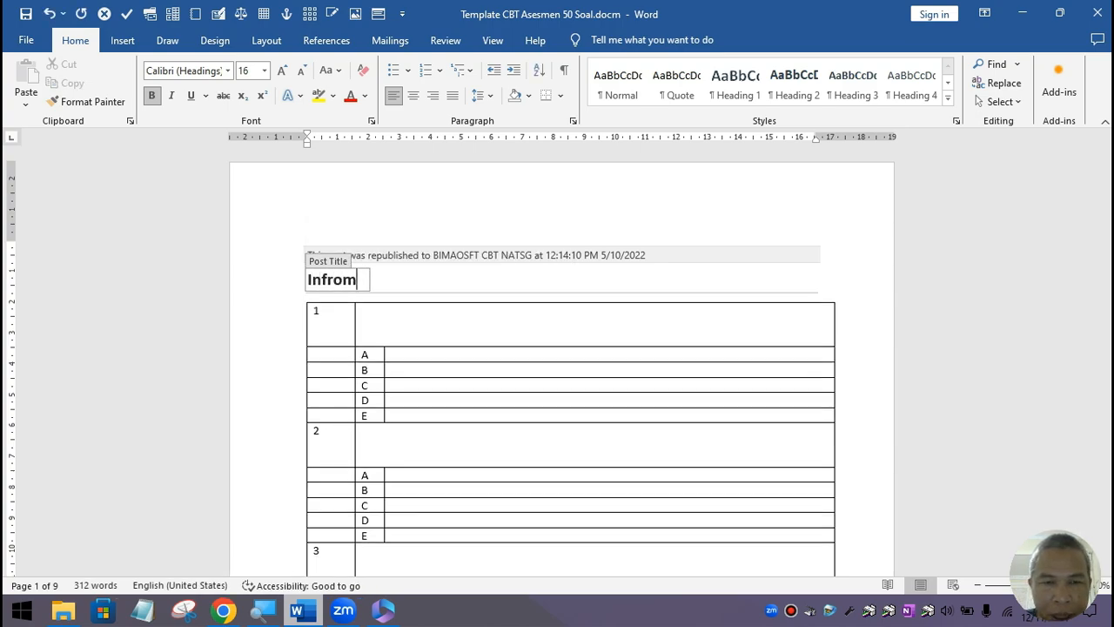
key(BackSpace)
key(BackSpace)
key(BackSpace)
text(o)
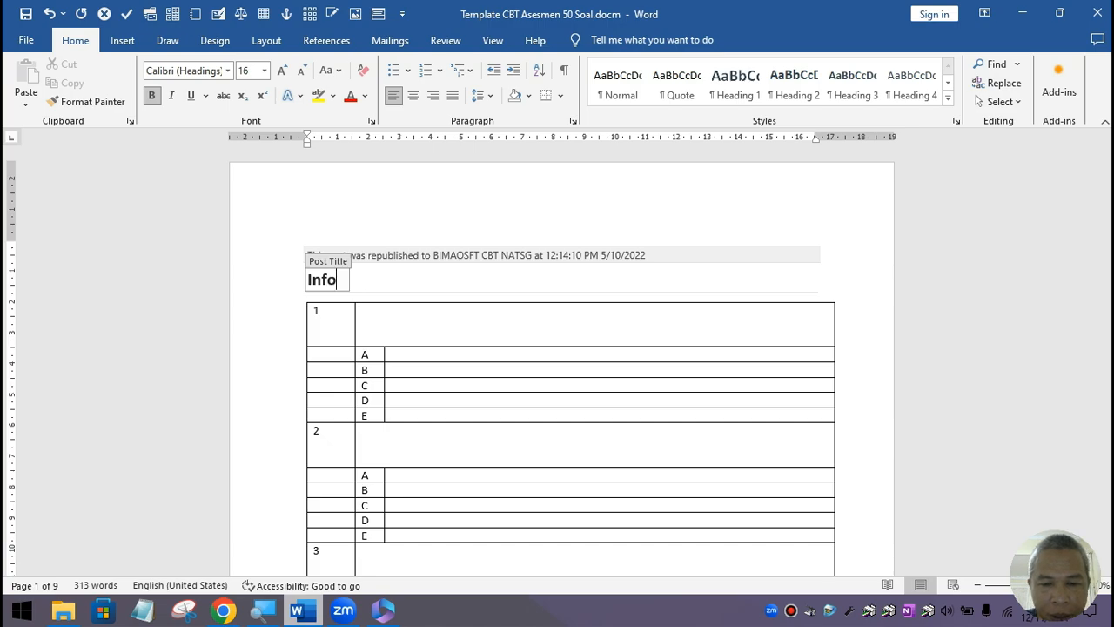
text(rrm)
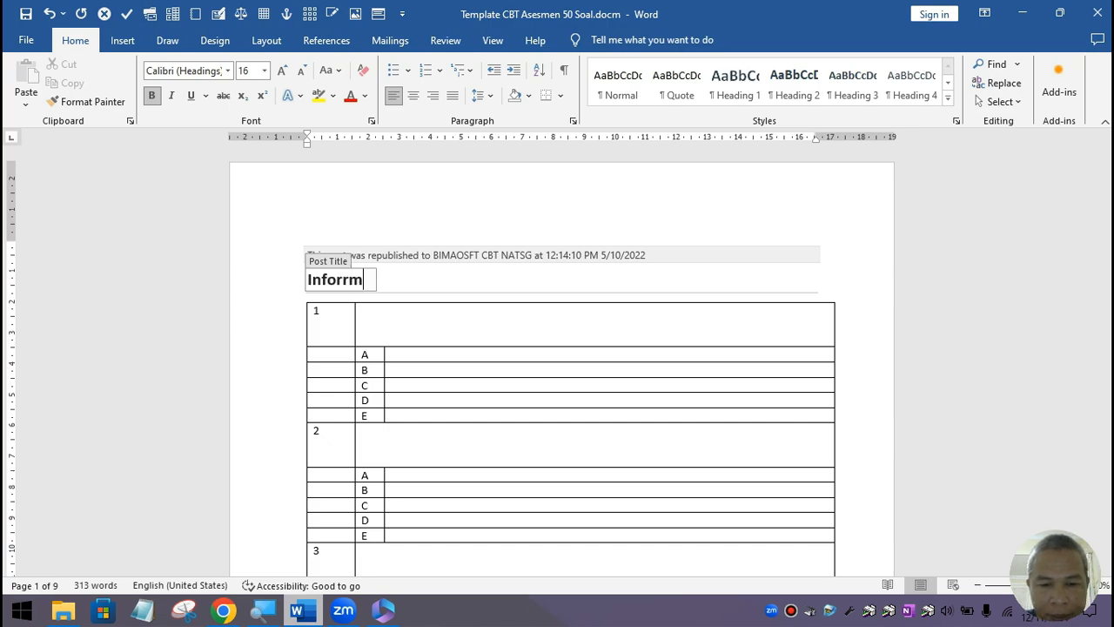
key(BackSpace)
key(BackSpace)
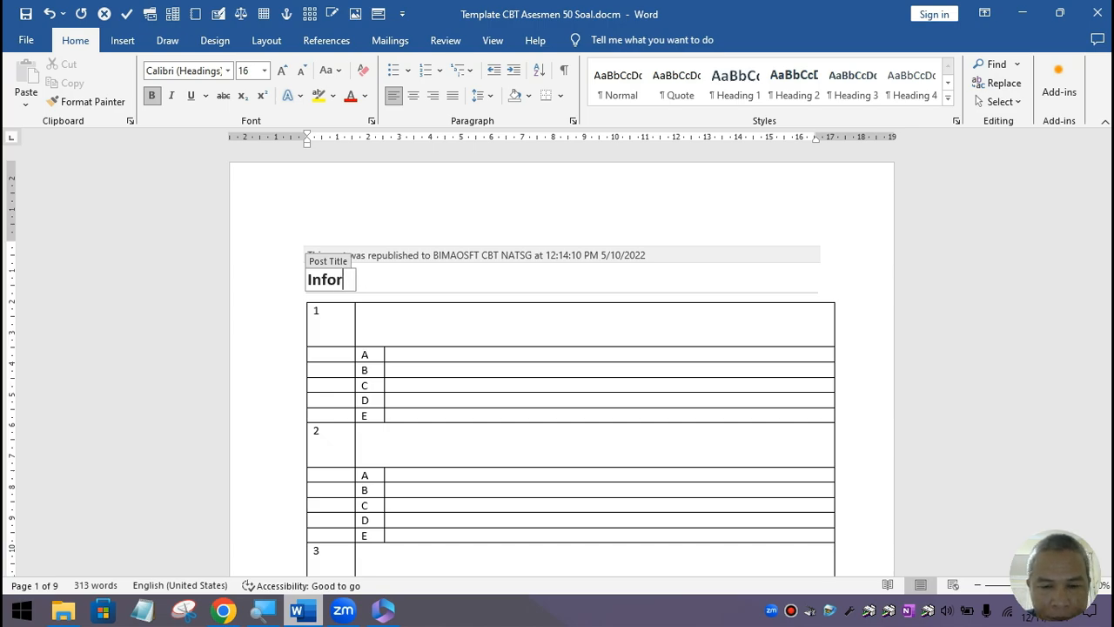
text(ma)
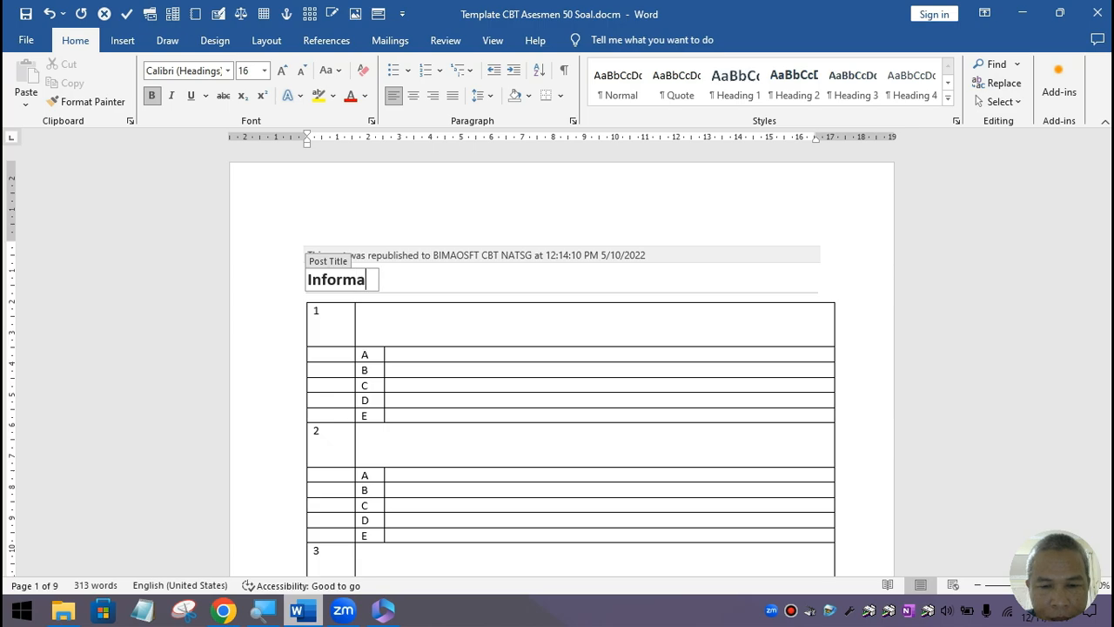
text(tika Kelas )
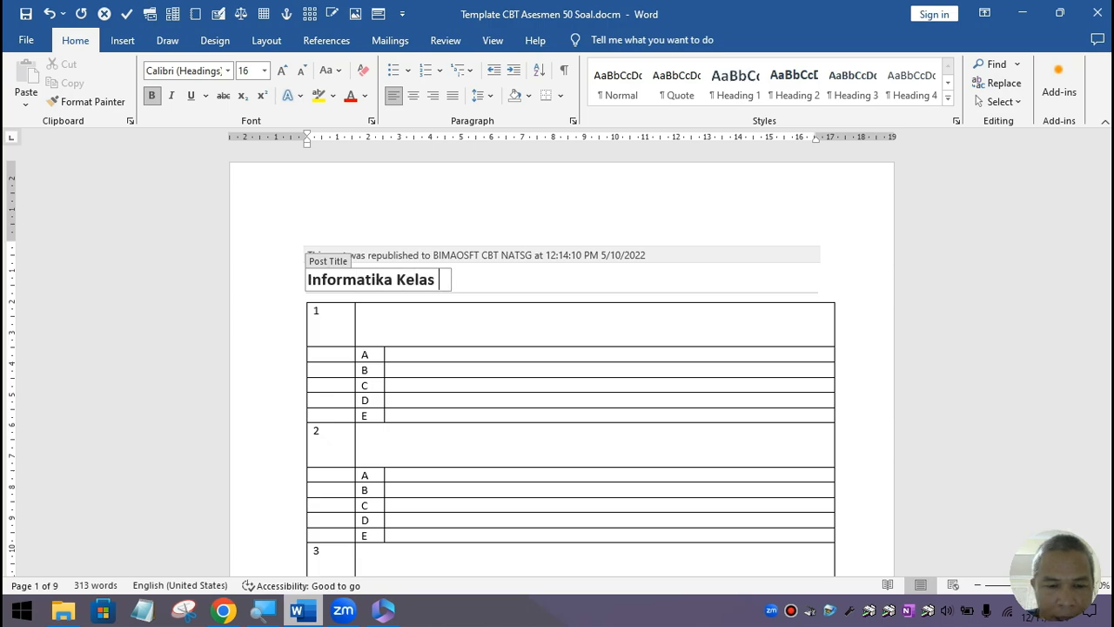
text(XI)
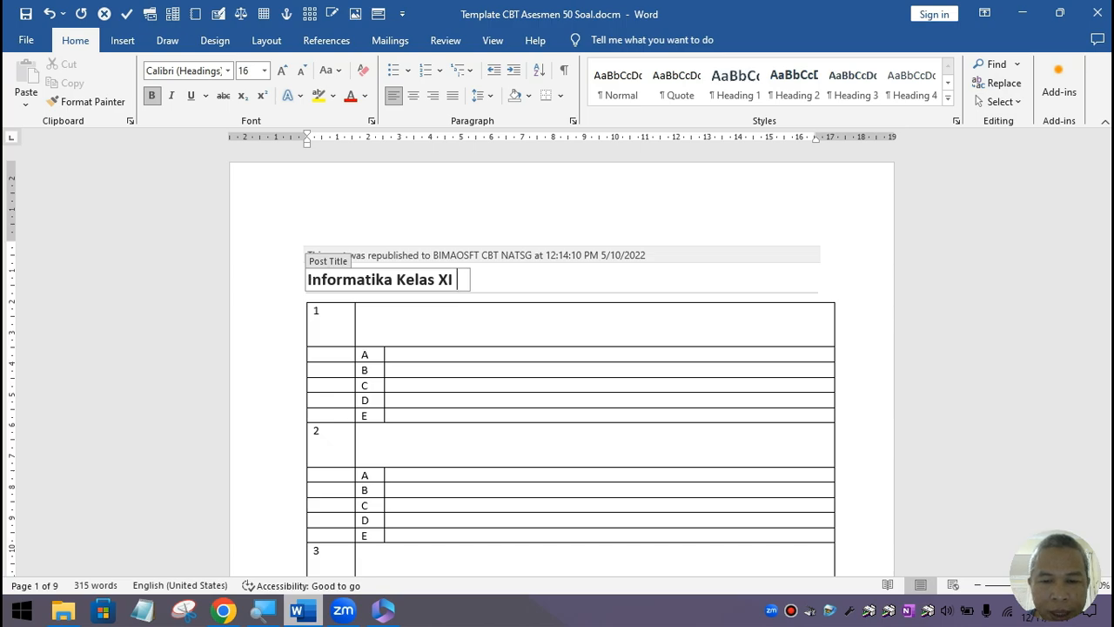
text( (semua)
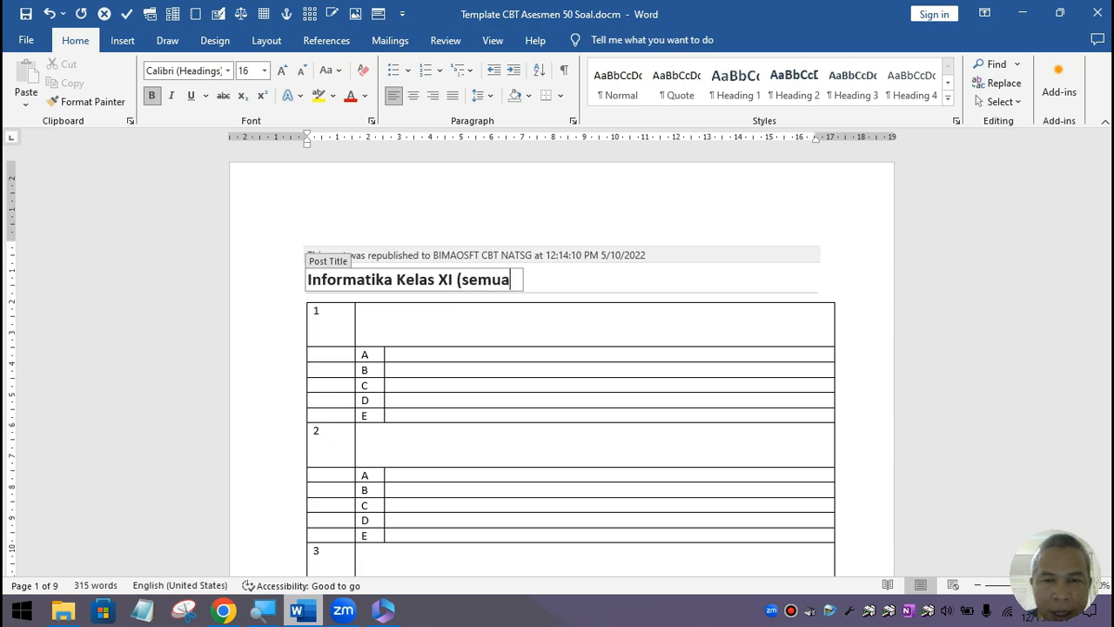
text())
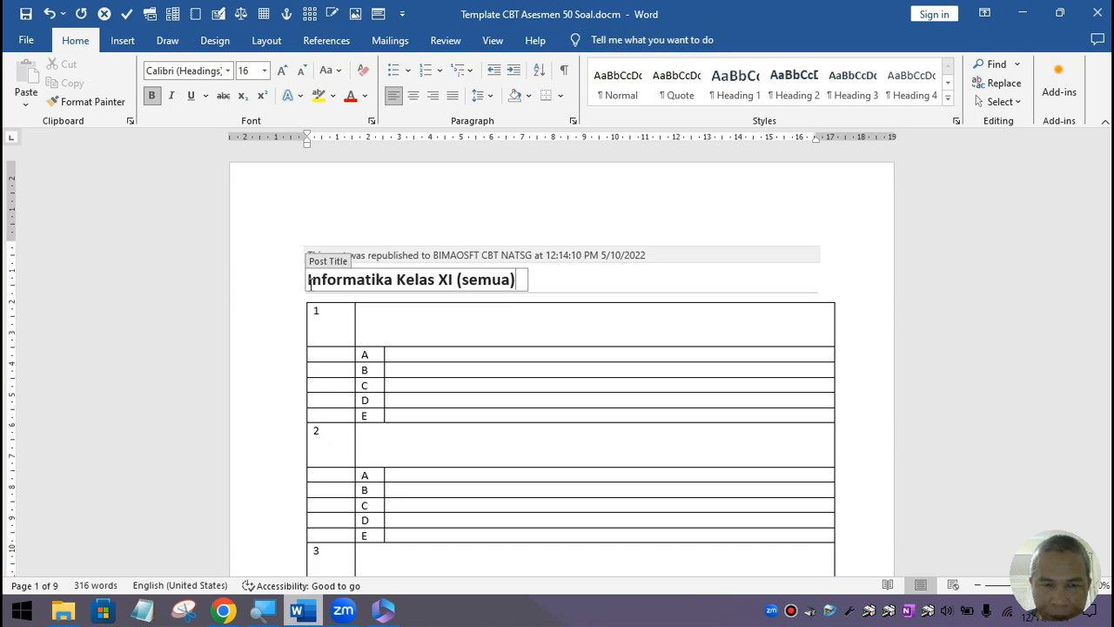
key(BackSpace)
key(BackSpace)
key(BackSpace)
key(BackSpace)
key(BackSpace)
key(BackSpace)
key(BackSpace)
key(BackSpace)
key(BackSpace)
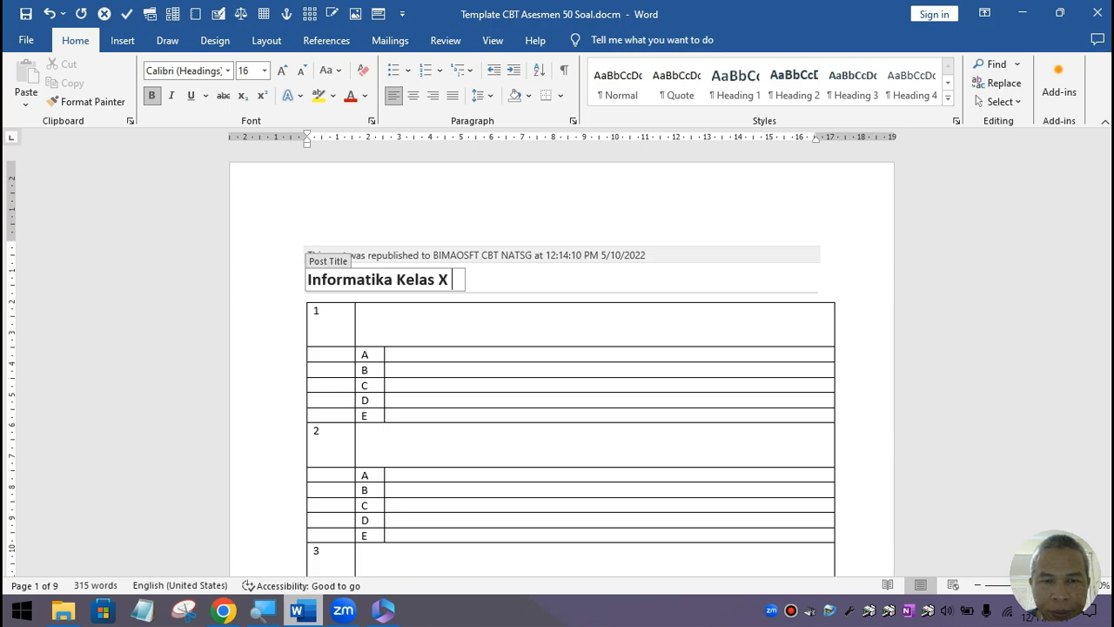
key(BackSpace)
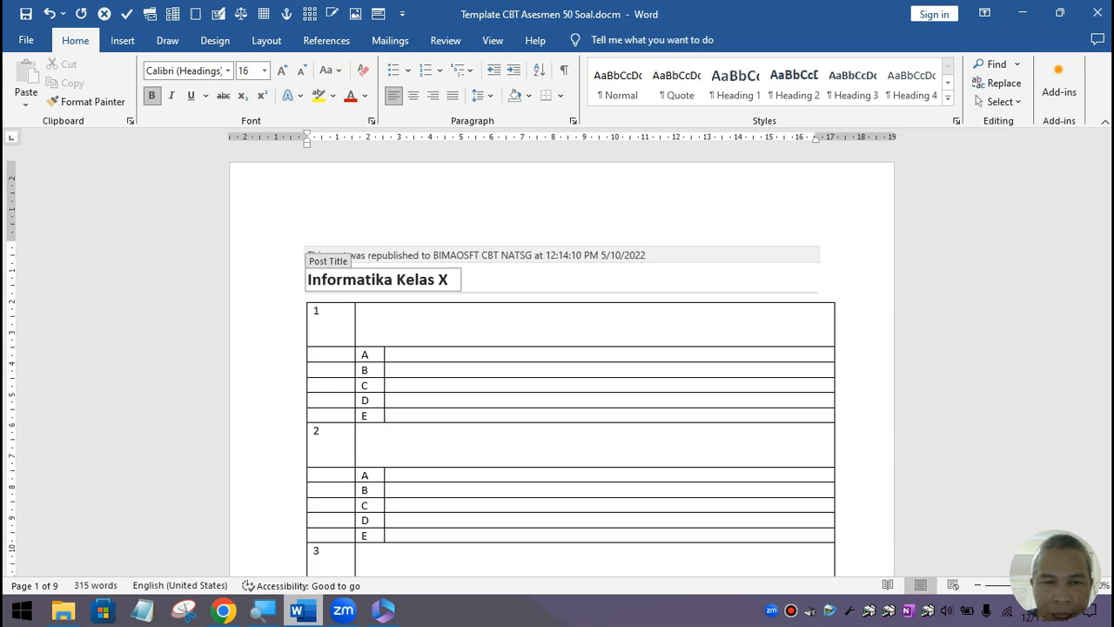
key(shift+Left)
key(shift+Left)
key(shift+Left)
key(shift+Left)
key(shift+Left)
key(shift+Left)
key(shift+Left)
key(shift+Left)
key(shift+Left)
key(shift+Left)
key(shift+Left)
key(shift+Left)
key(shift+Left)
key(shift+Left)
key(shift+Left)
key(shift+Left)
key(shift+Left)
key(shift+Left)
key(shift+Left)
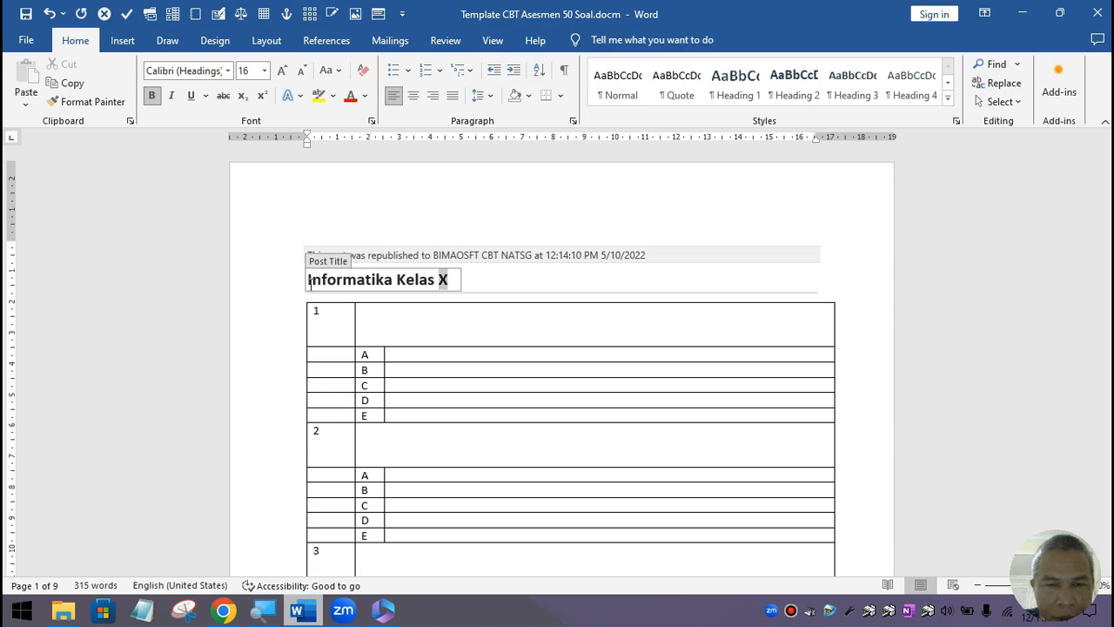
key(shift+Left)
key(shift+Left)
key(shift+Left)
key(shift+Left)
key(shift+Left)
key(shift+Left)
key(shift+Left)
key(shift+Left)
key(shift+Left)
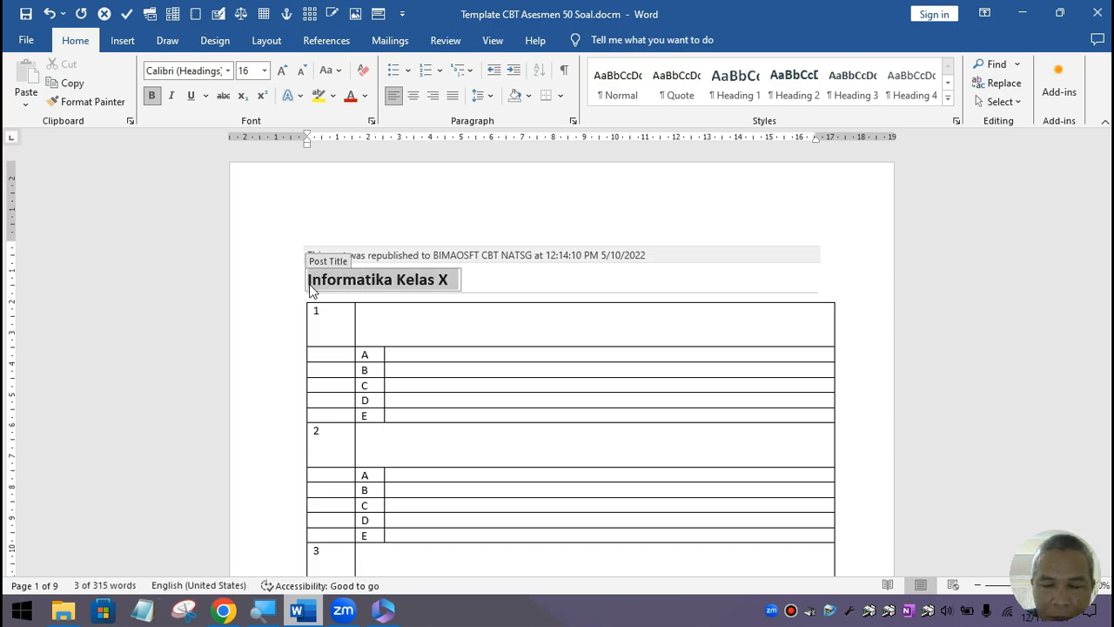
Step: Select 'Informatika' in the title and type 'Biologi Pilihan' over it
click(309, 285)
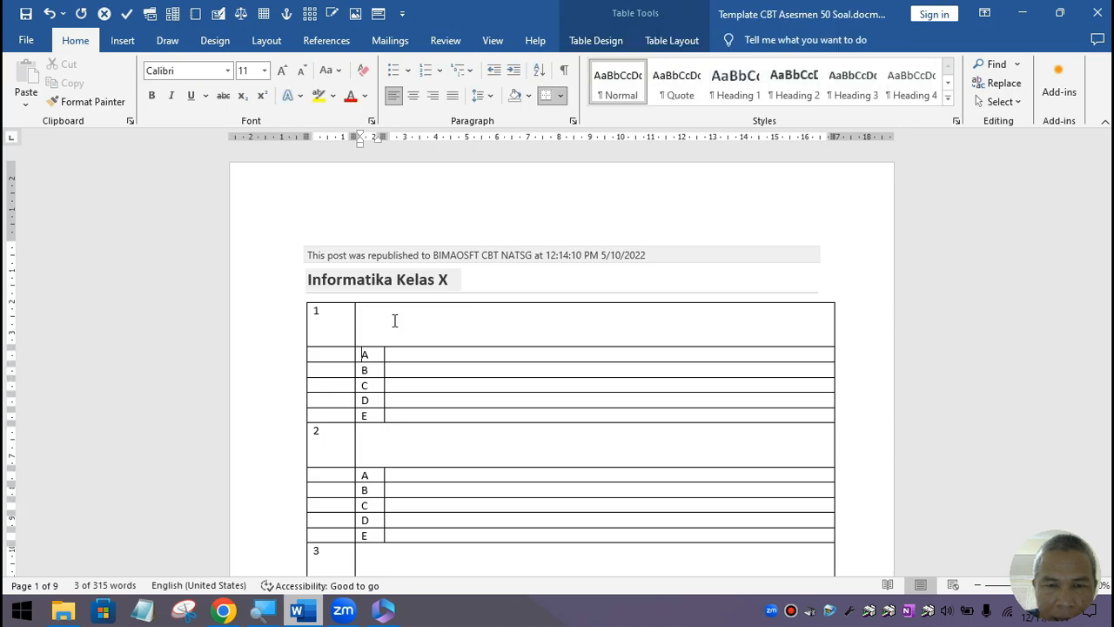
click(459, 277)
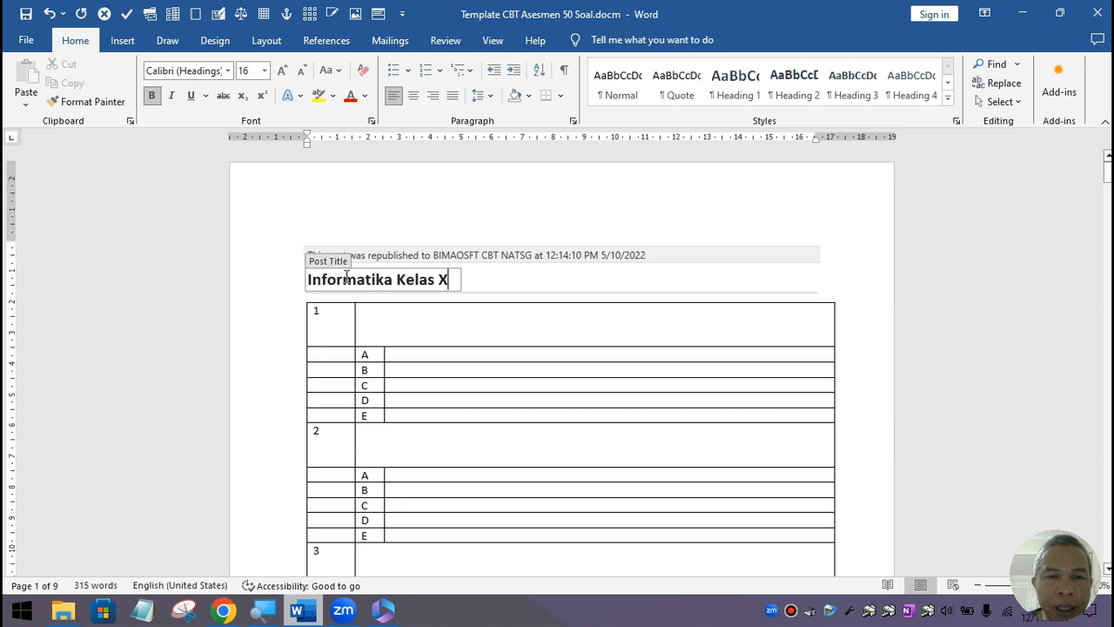
click(393, 279)
drag(393, 279, 309, 287)
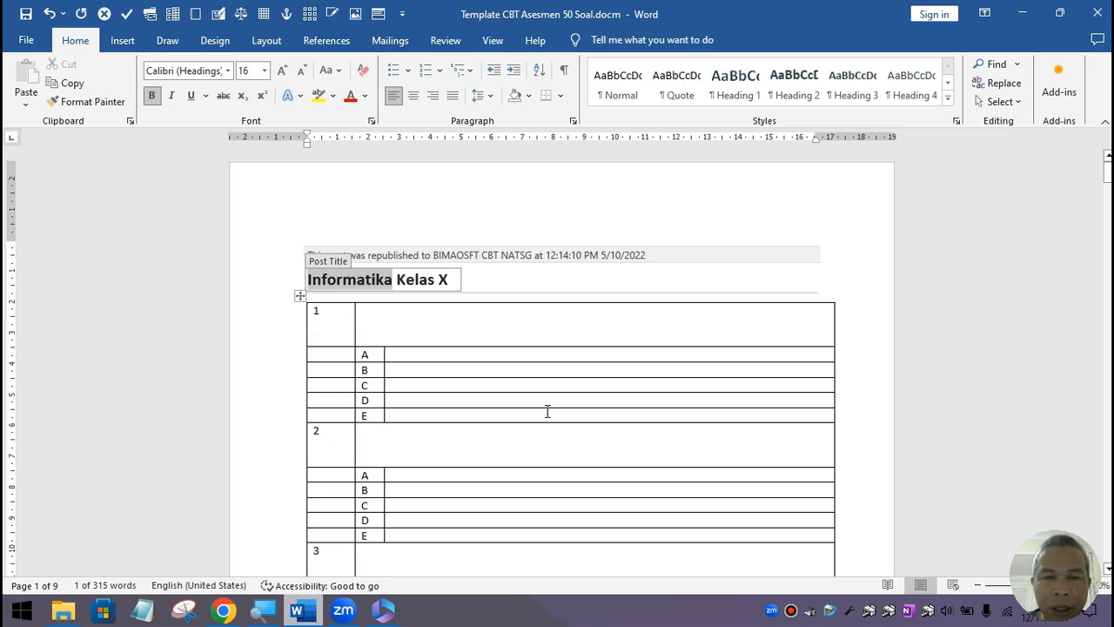
text(Biol)
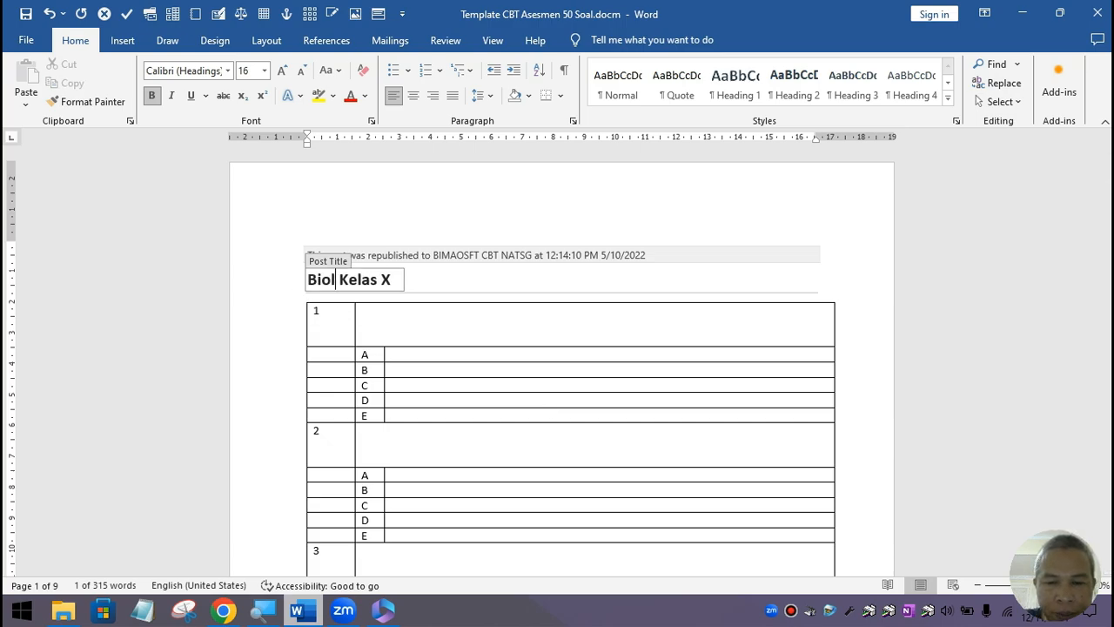
text(o)
text(gi P)
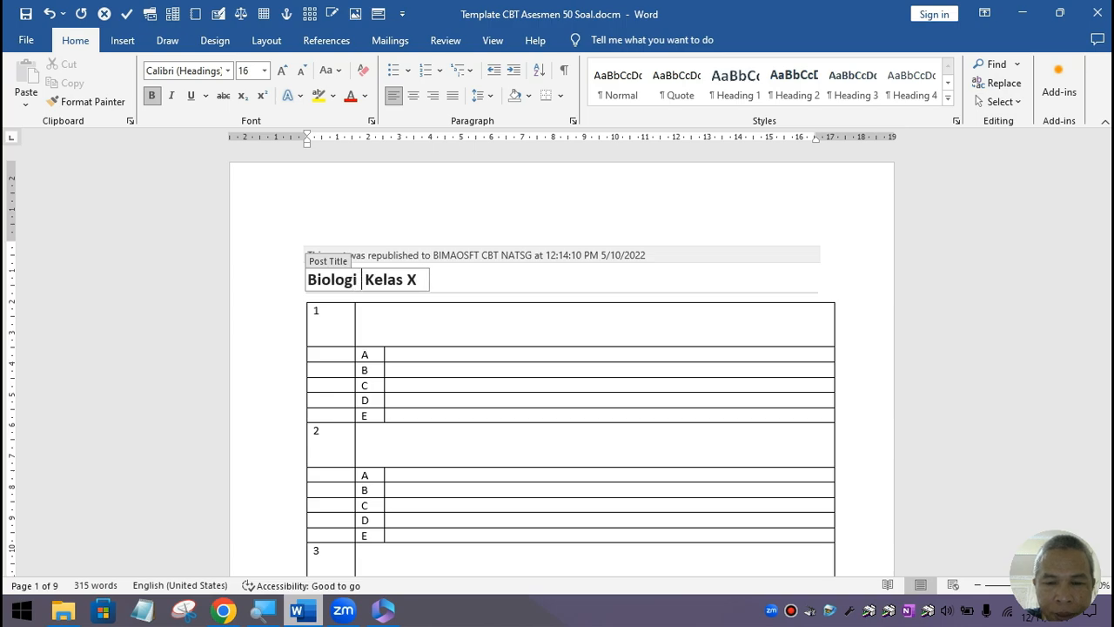
text(ilihan)
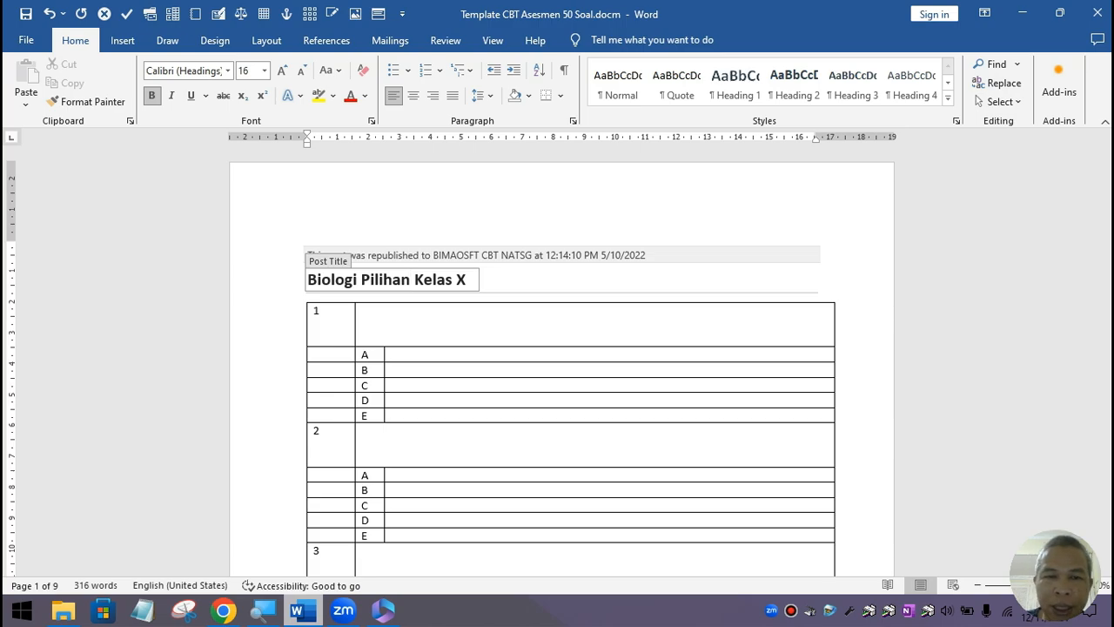
Step: Change 'Kelas X' to 'Kelas XI' and append the teacher's name with the M.Pd degree
click(424, 279)
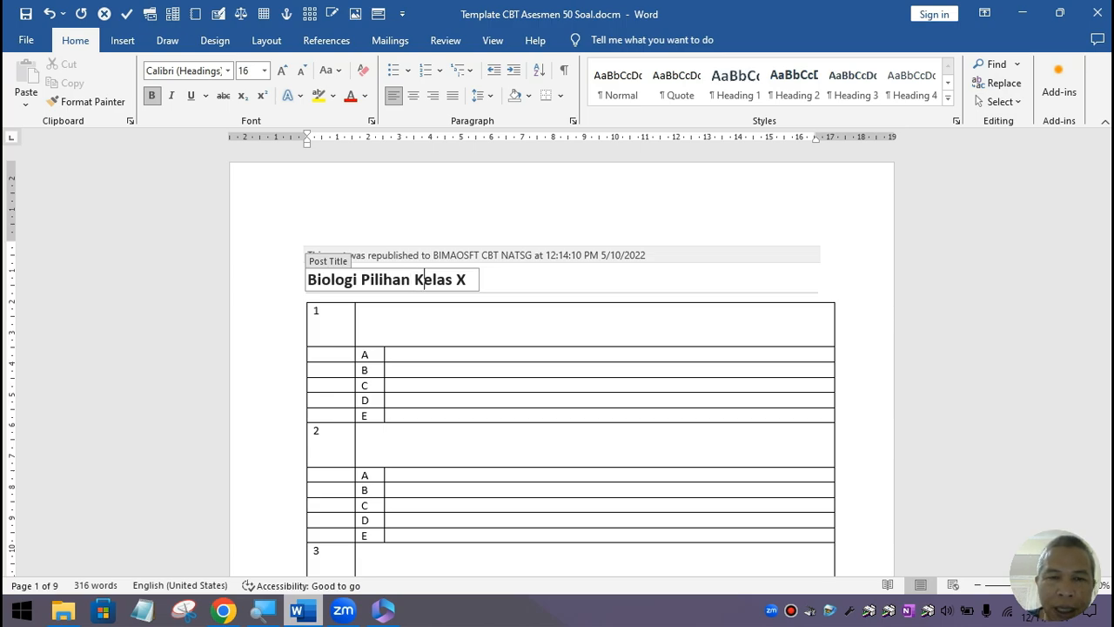
key(Right)
key(Right)
key(Right)
key(Right)
key(Right)
key(Right)
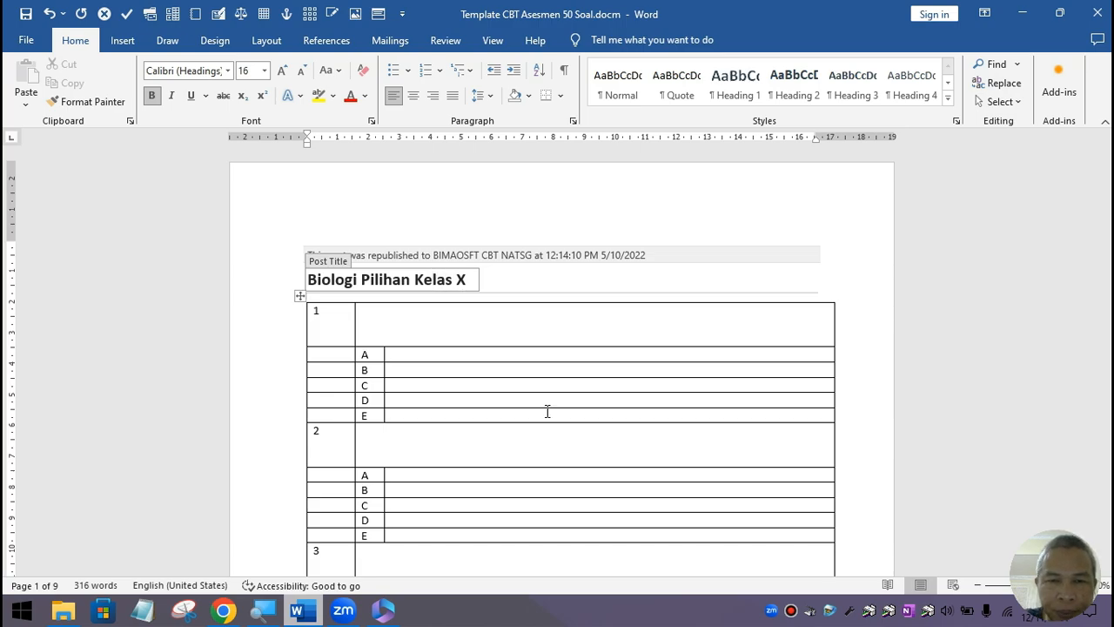
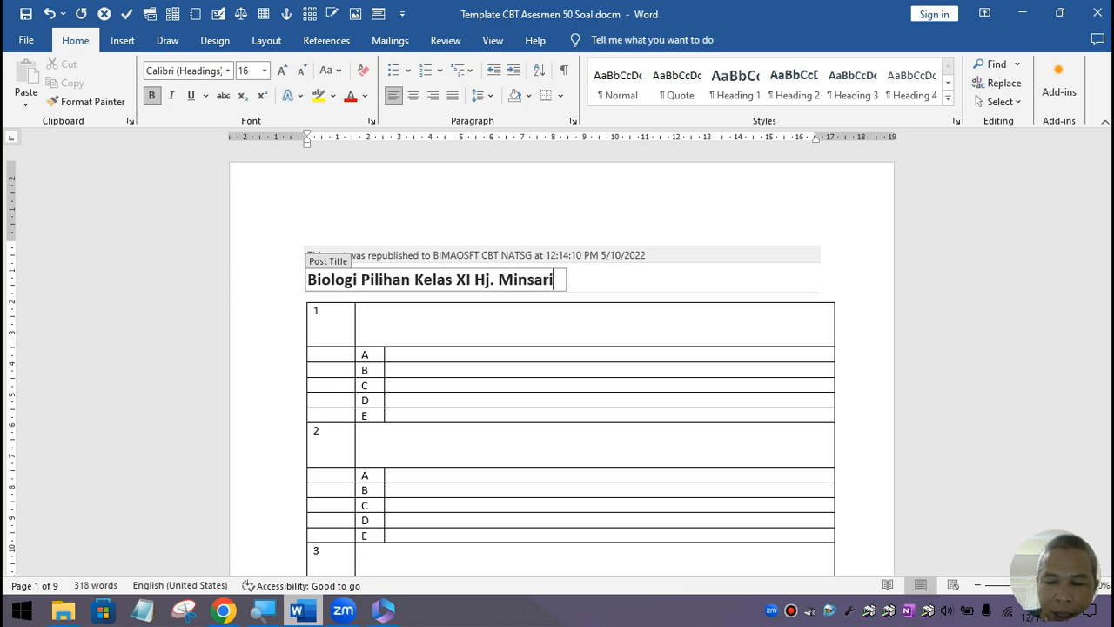
key(Left)
key(Left)
key(Left)
key(Left)
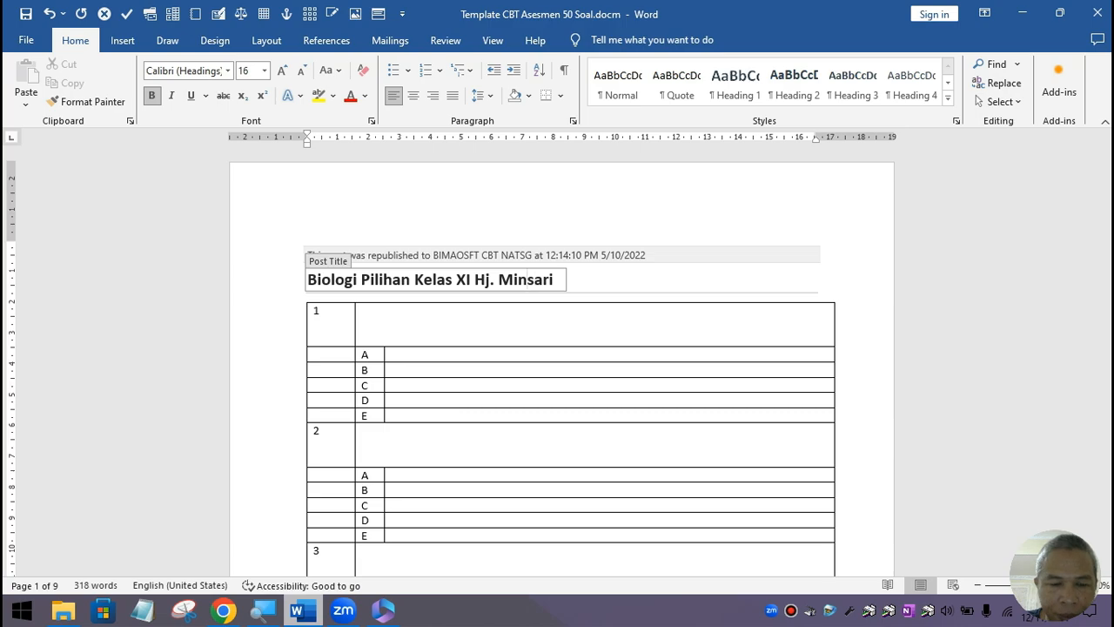
text(a)
key(Right)
key(Right)
key(Right)
key(Right)
text(, )
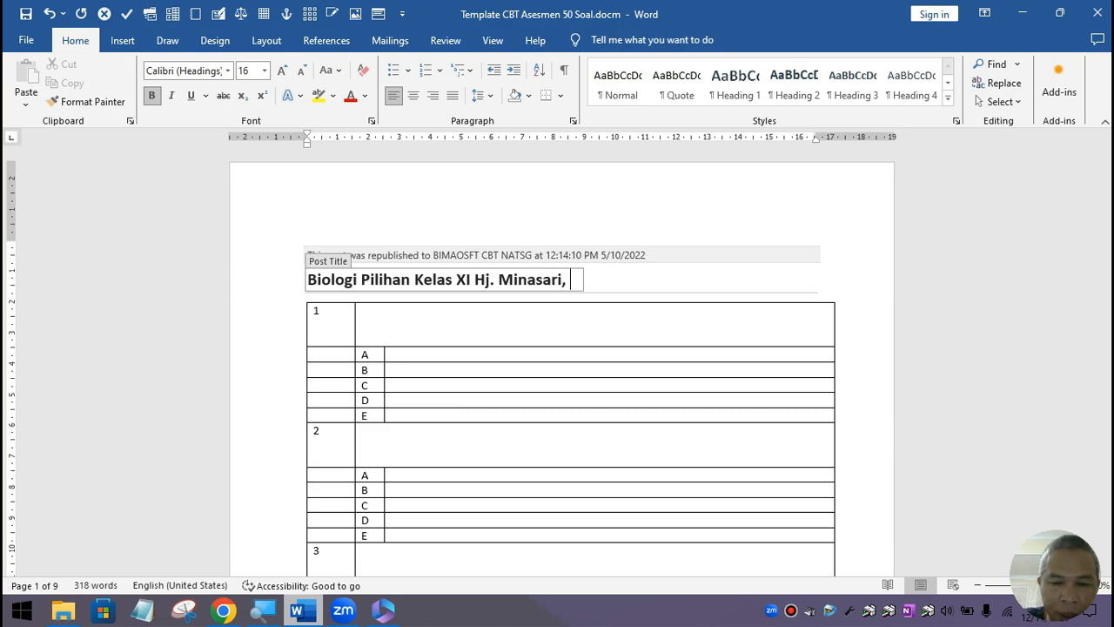
text(S.P)
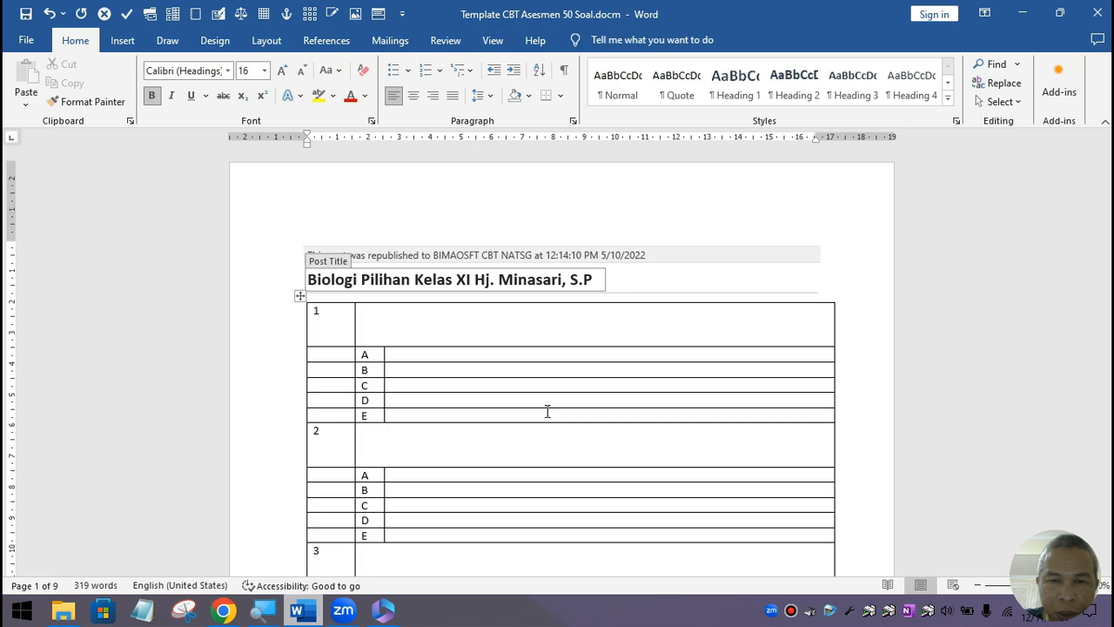
key(BackSpace)
key(BackSpace)
key(BackSpace)
text(M)
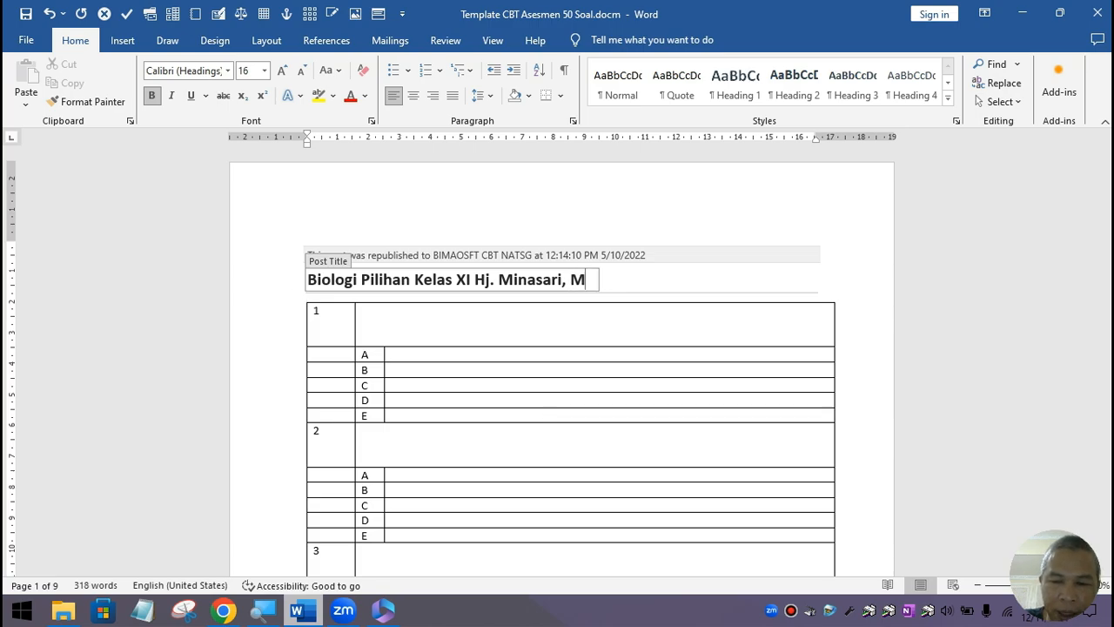
text(.Pd)
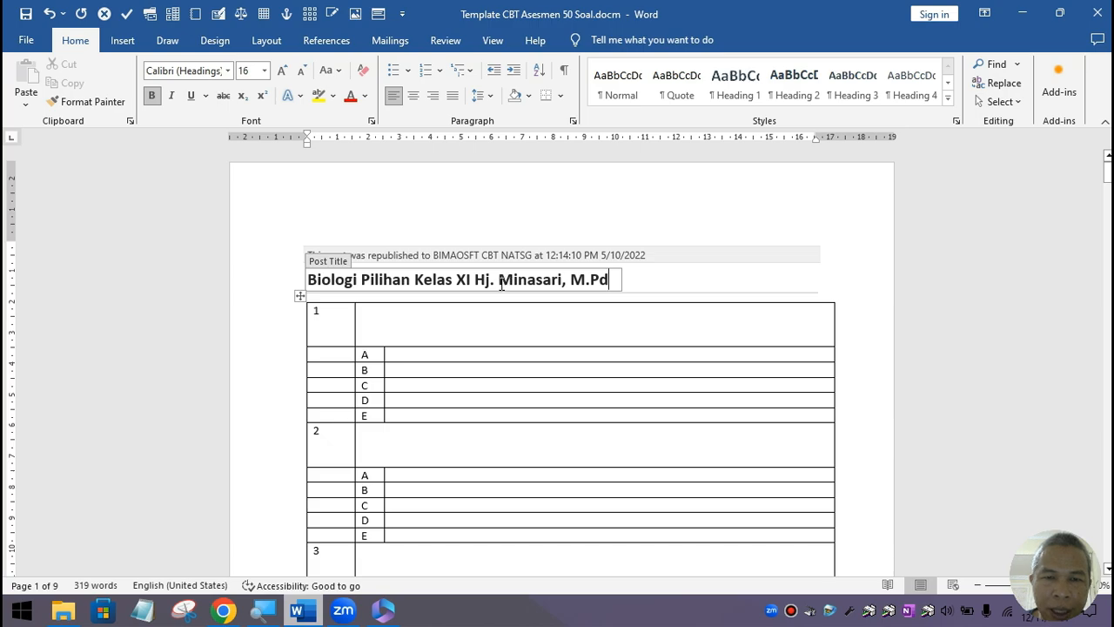
click(618, 278)
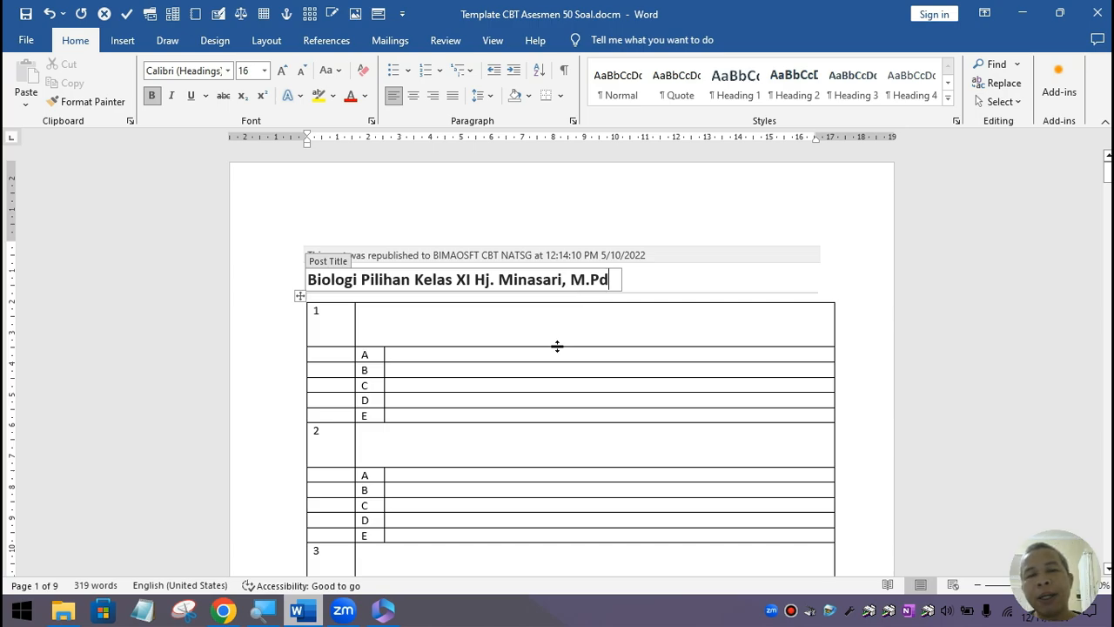
click(440, 327)
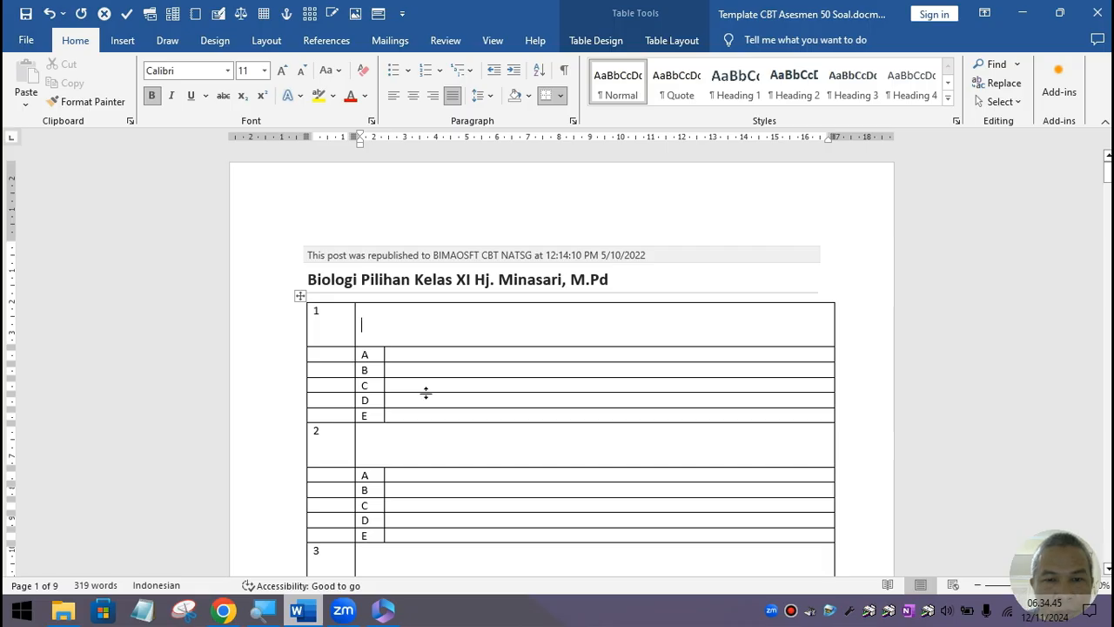
Step: Open CONTOH_RAGAM_SOAL_ASESMEN to review its example question picture, then minimize it
click(64, 610)
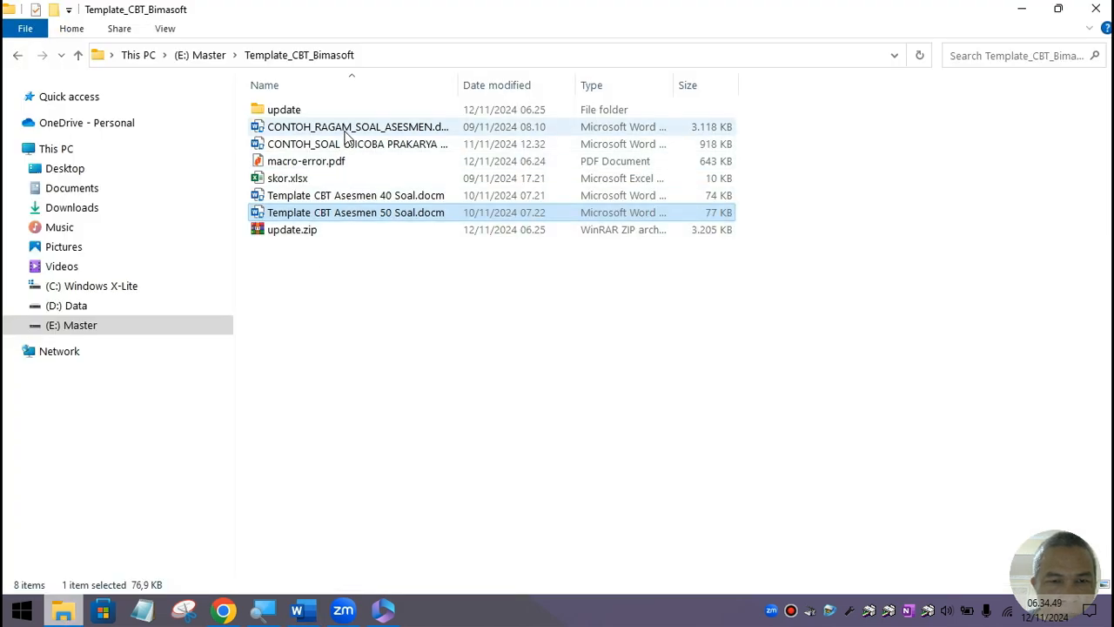
double_click(348, 128)
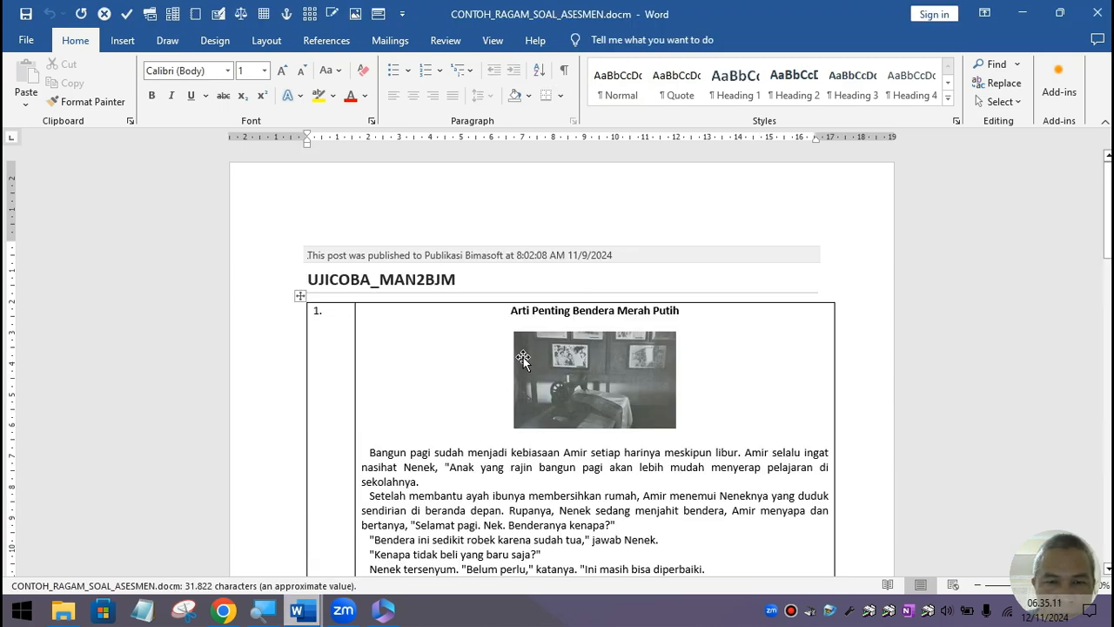
scroll(522, 357, down, 2)
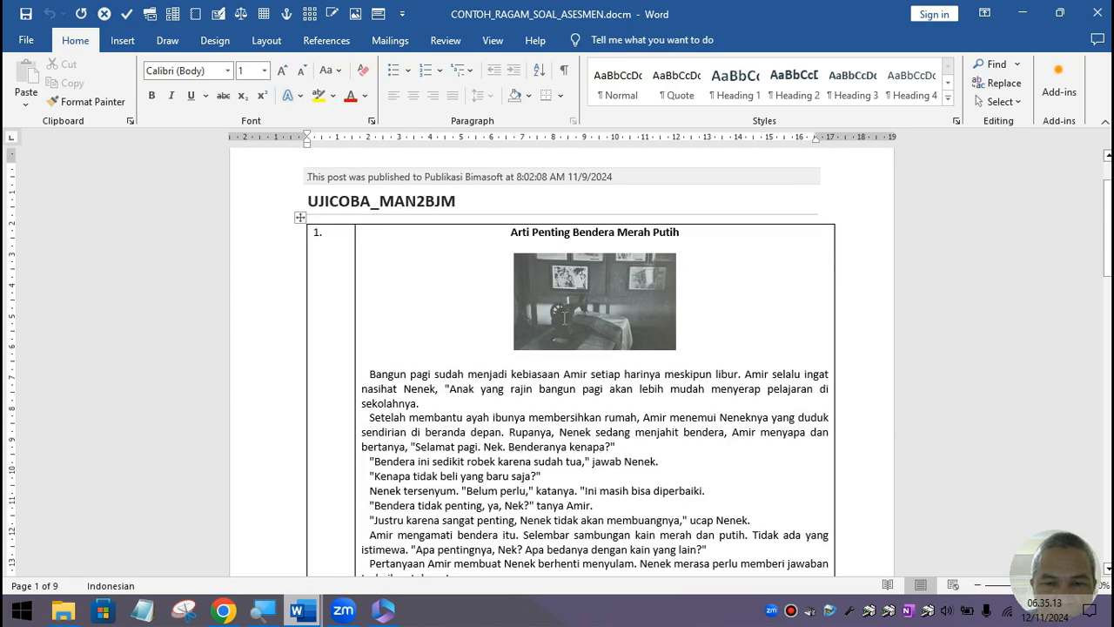
click(553, 335)
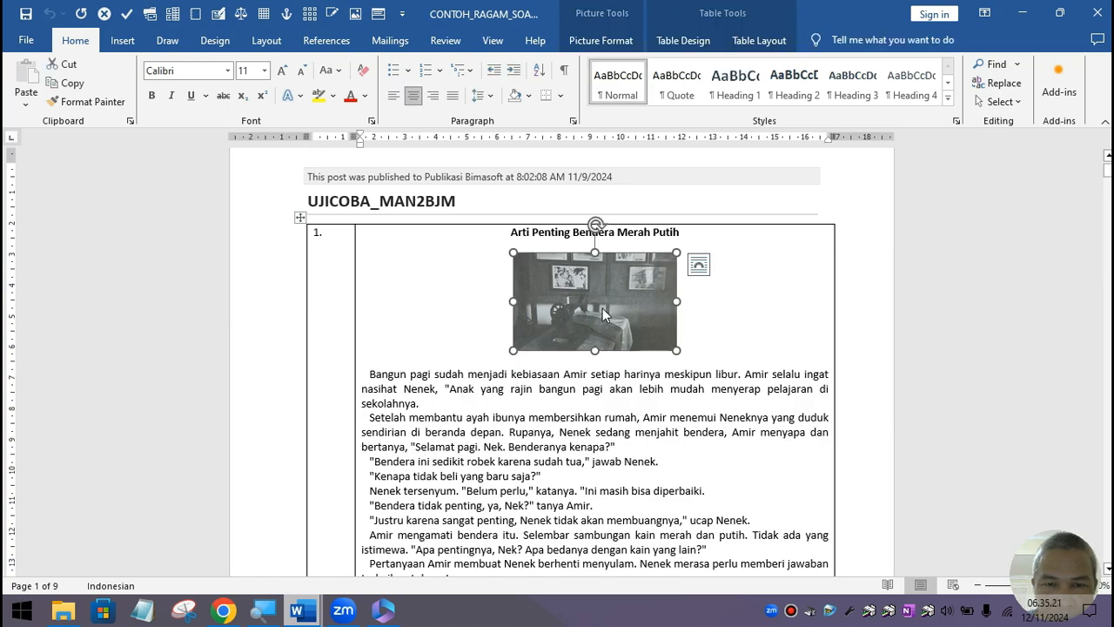
scroll(560, 396, down, 8)
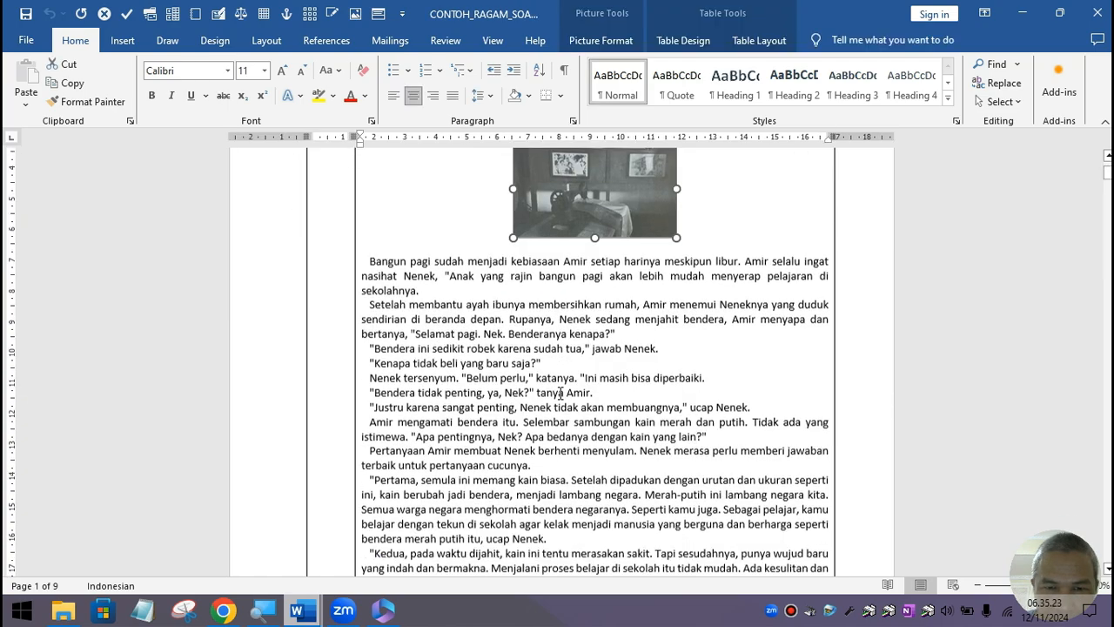
scroll(563, 386, down, 5)
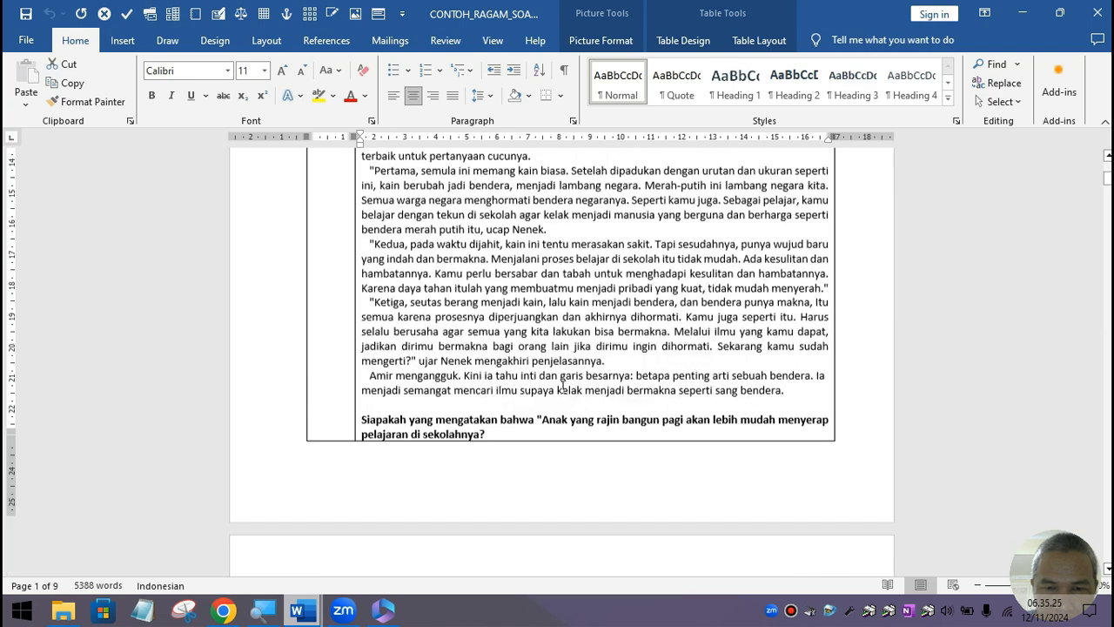
scroll(561, 383, down, 3)
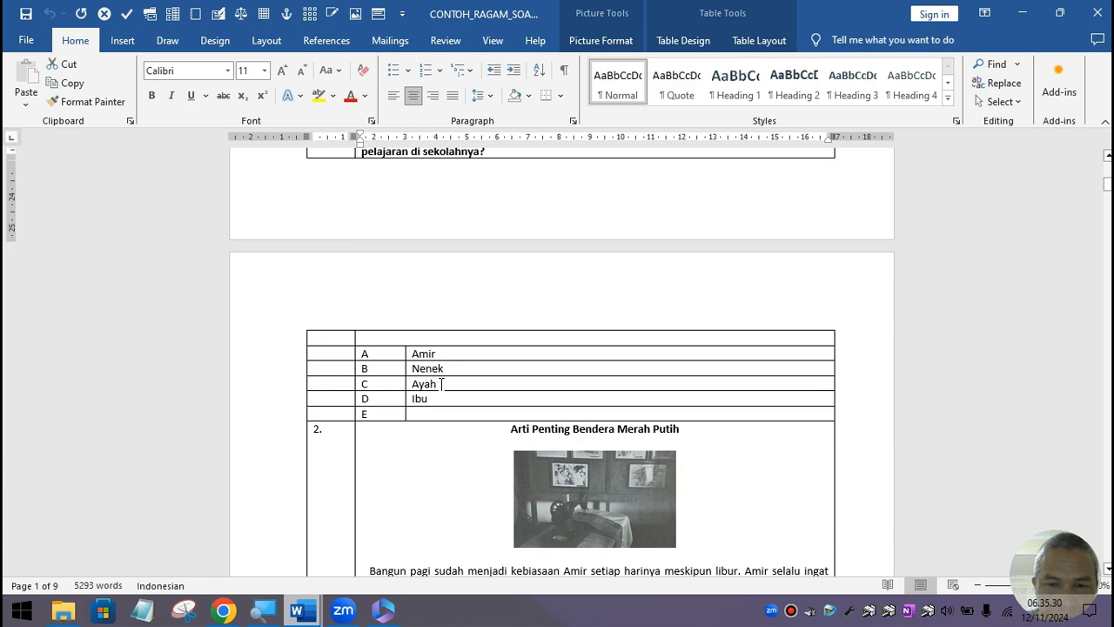
click(1024, 14)
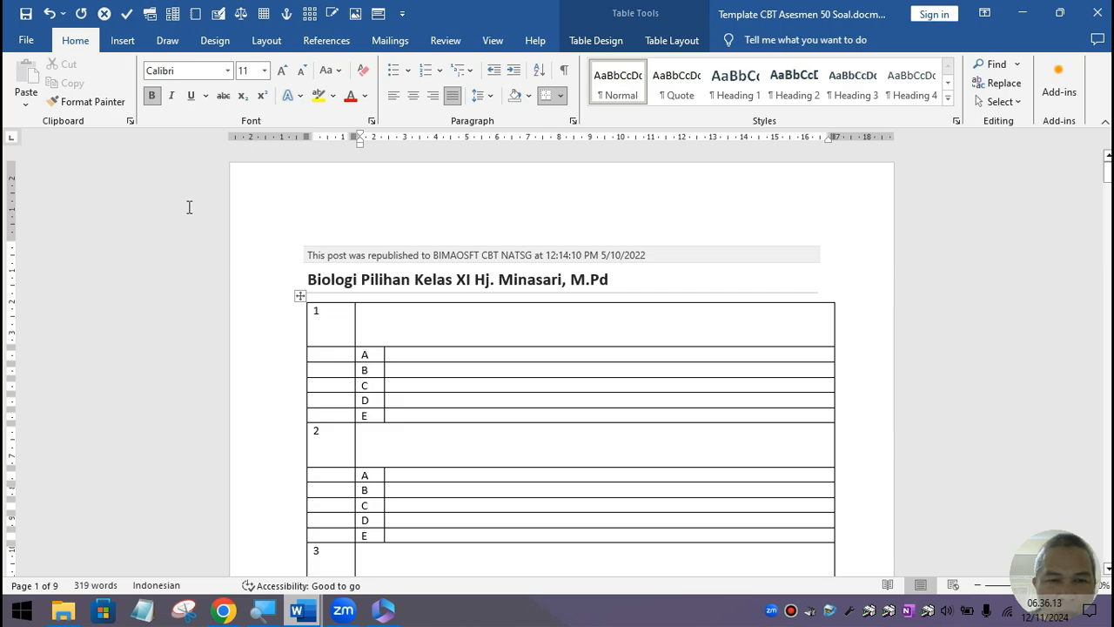
Step: Insert the Creative Commons photo of two green parakeets from the online Birds pictures
click(123, 41)
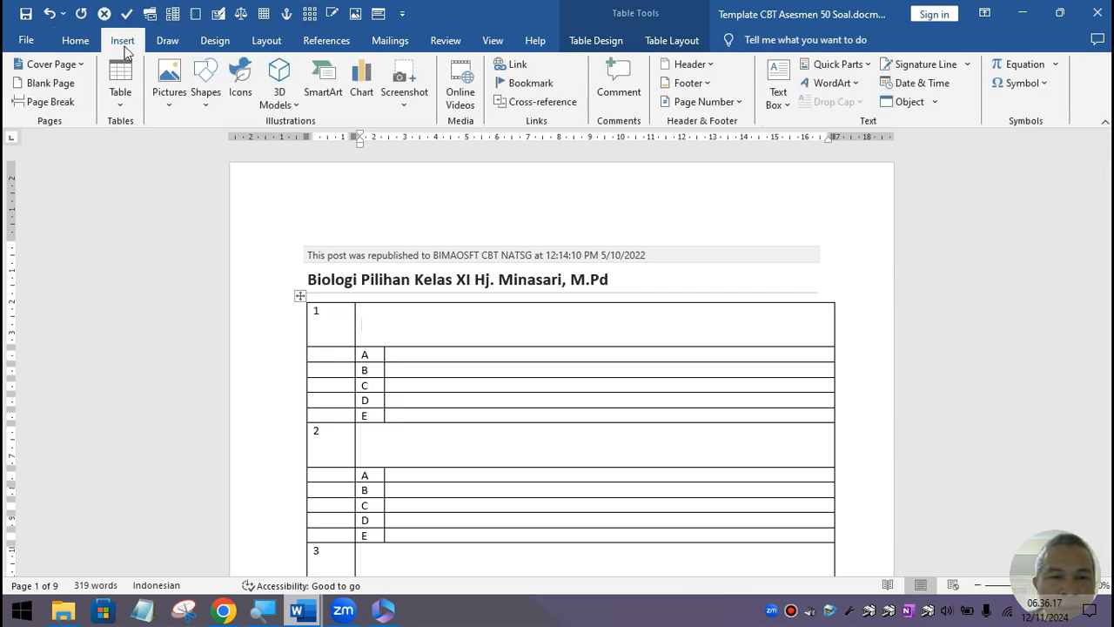
click(180, 107)
click(209, 163)
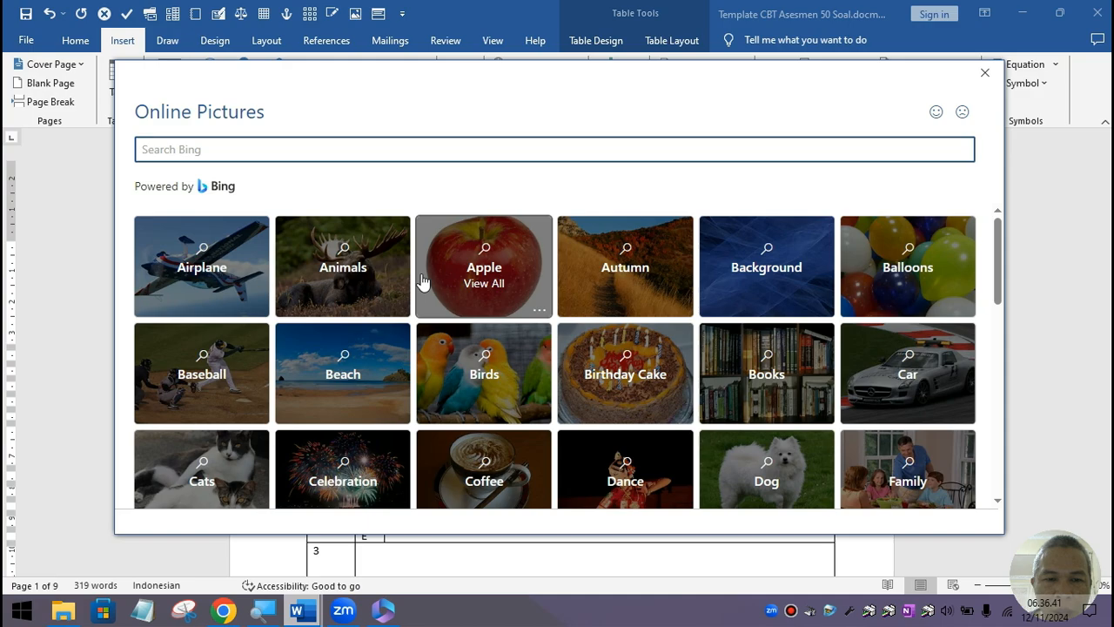
click(470, 397)
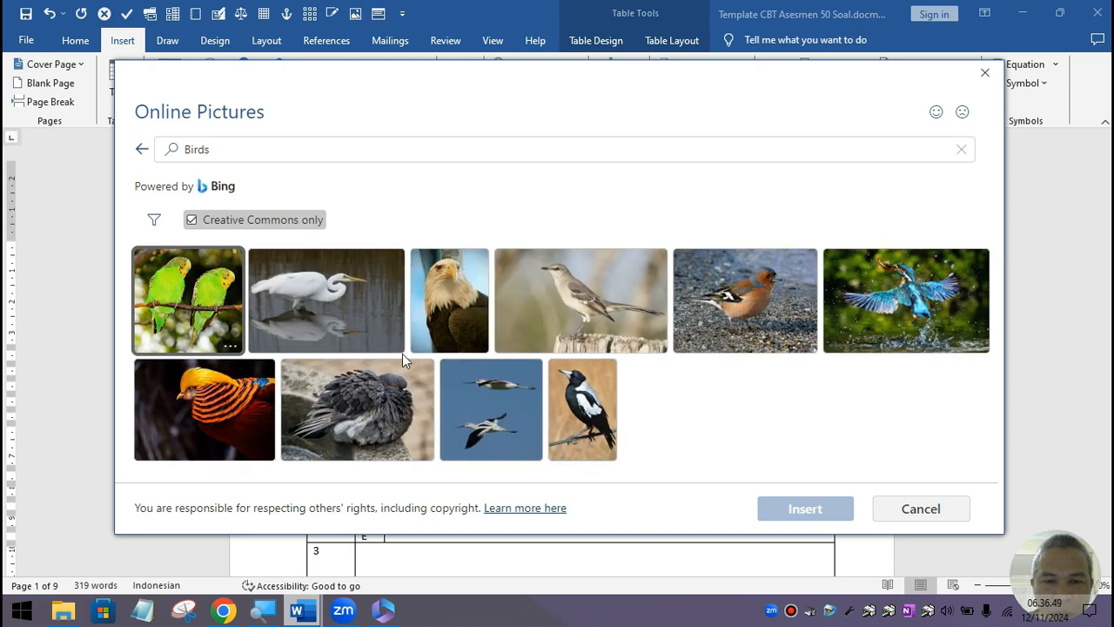
click(230, 307)
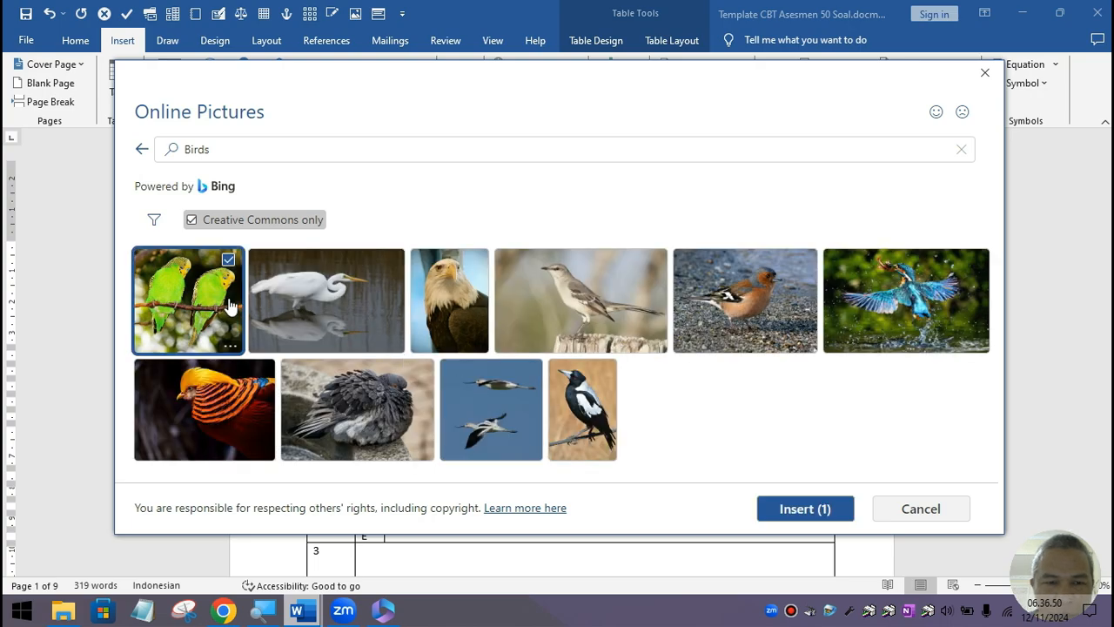
click(804, 518)
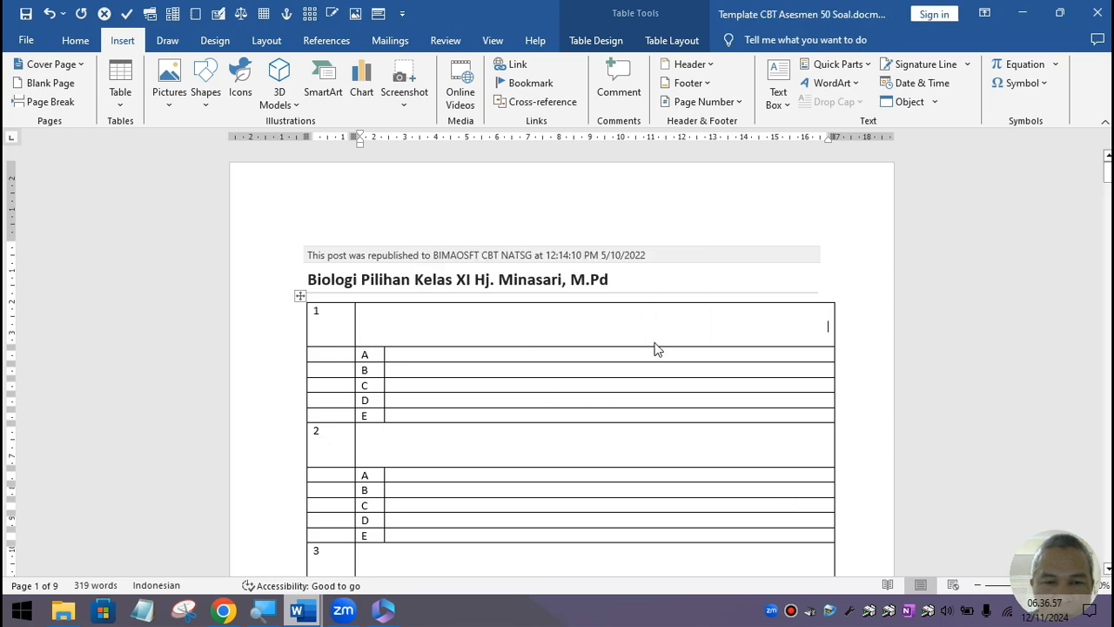
Step: Drag the parakeet photo's corner to shrink it to about 9,48 × 9,89 cm
scroll(637, 341, down, 1)
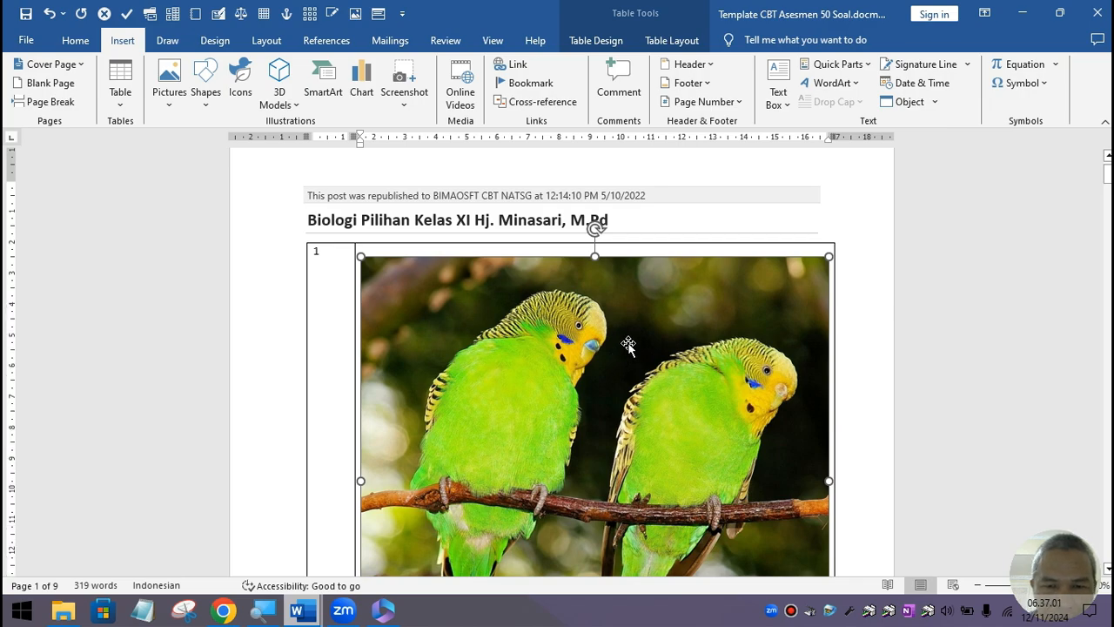
click(628, 345)
scroll(618, 356, down, 3)
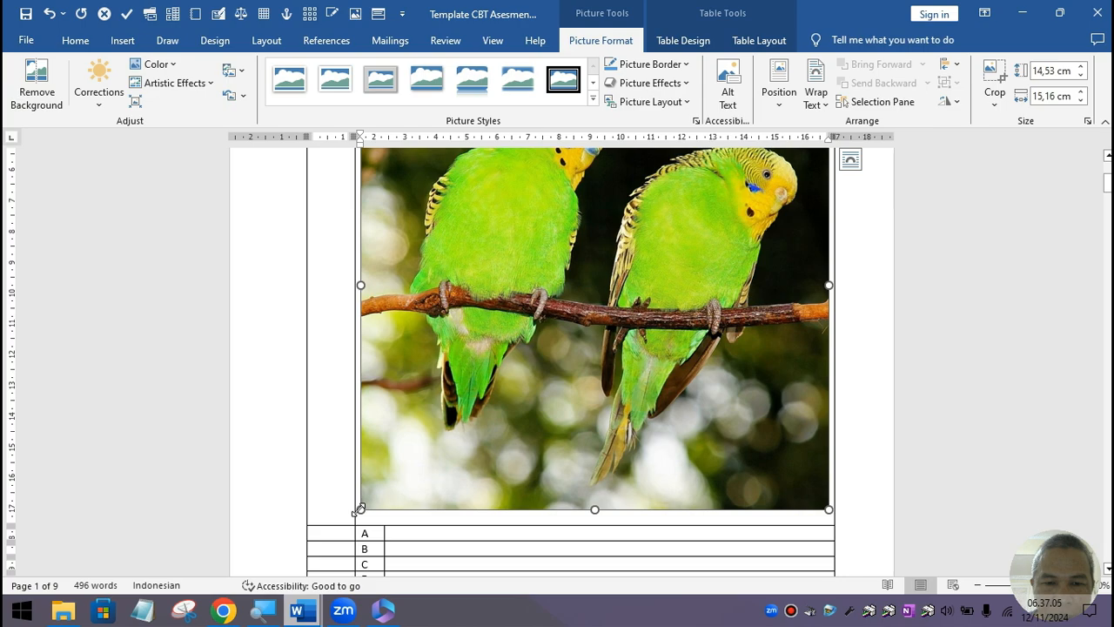
drag(359, 510, 472, 303)
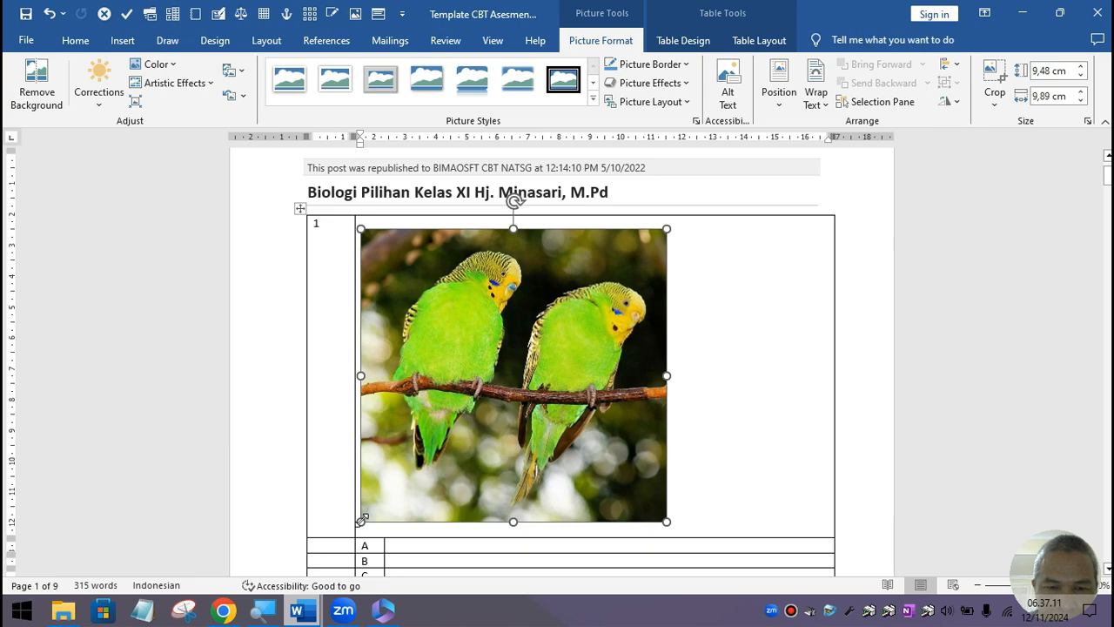
drag(361, 520, 476, 383)
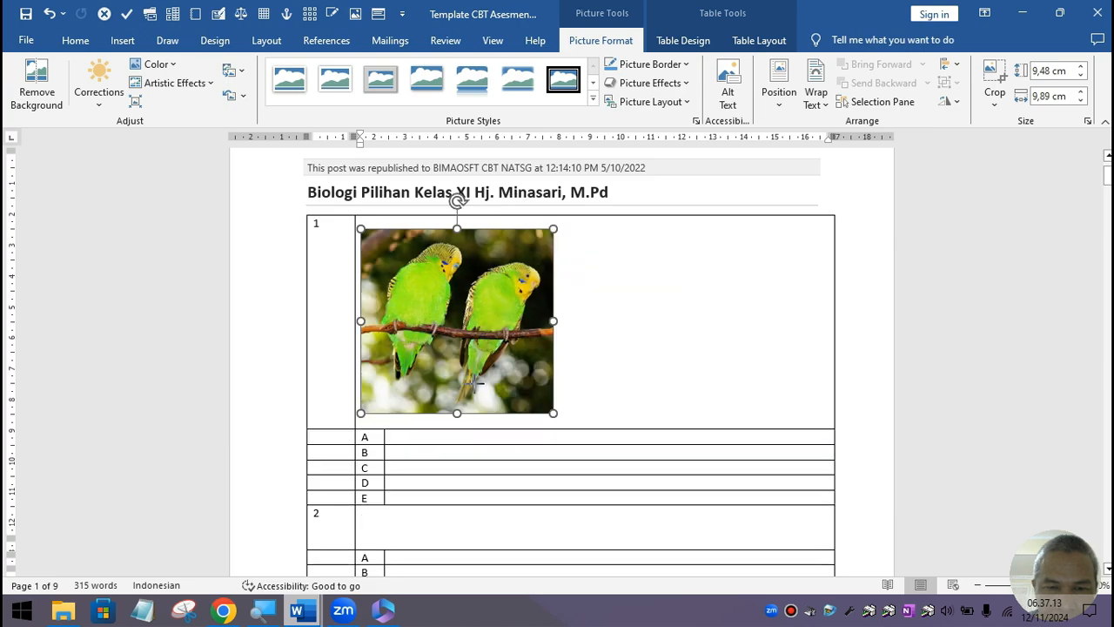
click(579, 412)
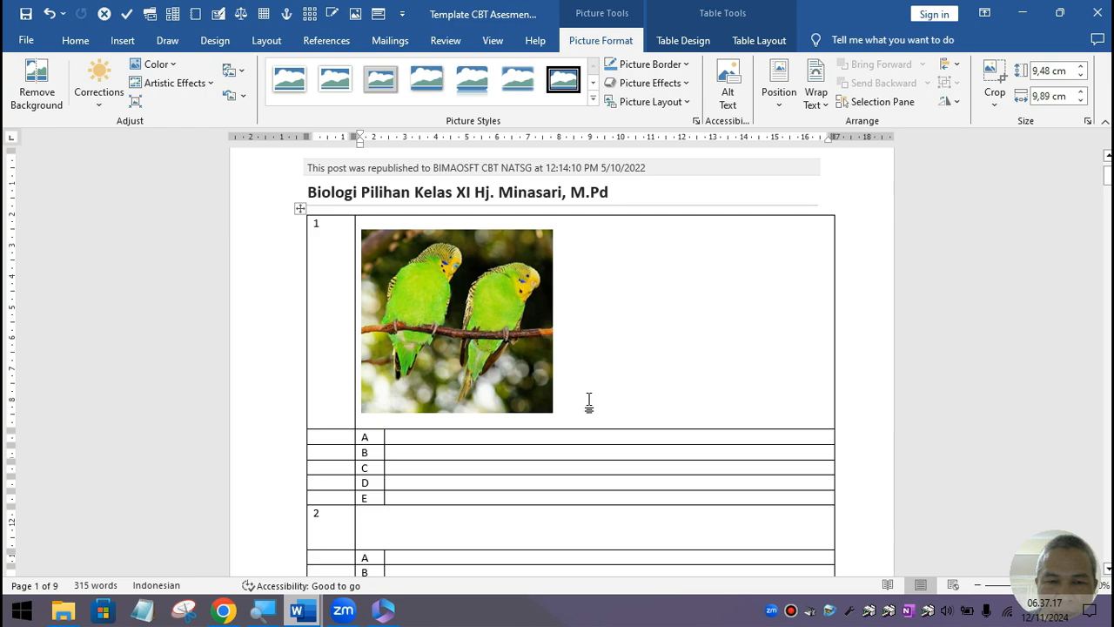
Step: Add two blank lines below the photo, start the question with 'lihat' and remove its bold
key(Return)
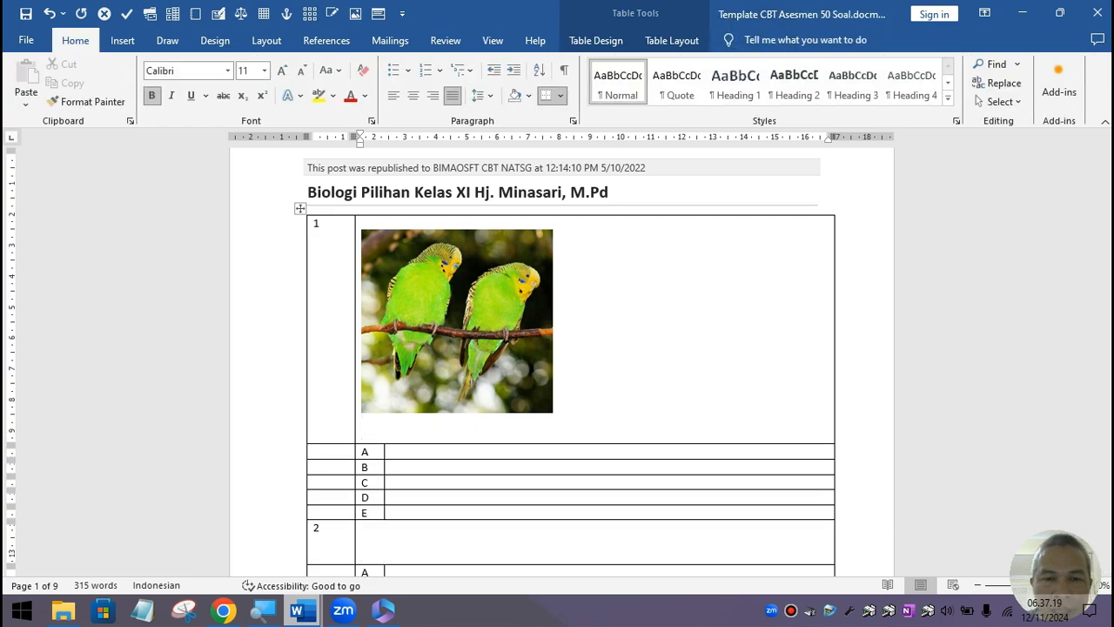
key(Return)
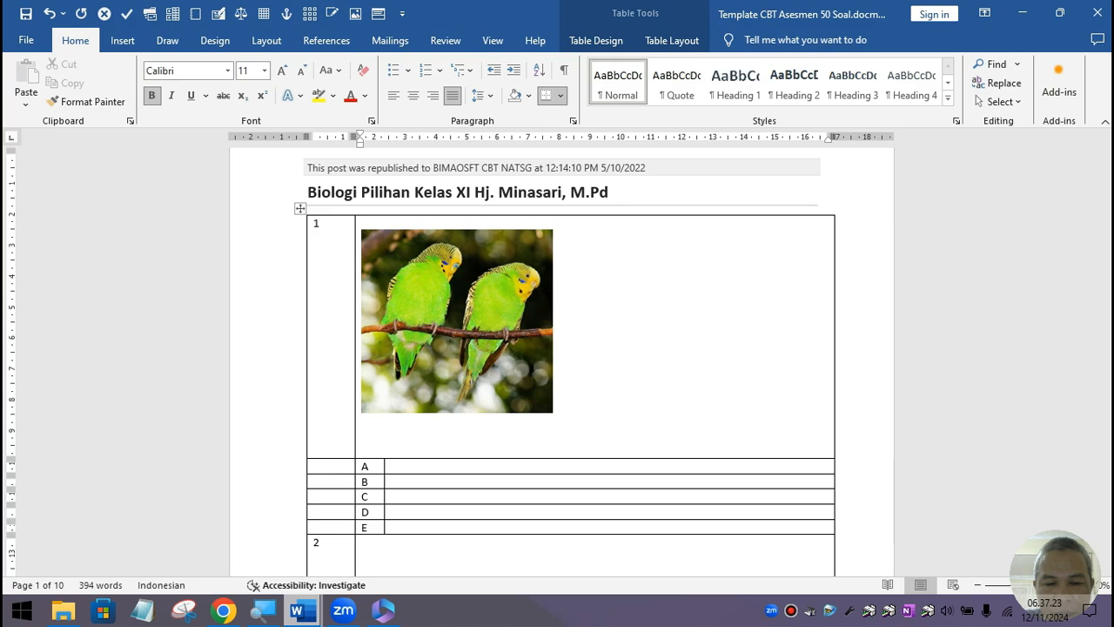
text(liht)
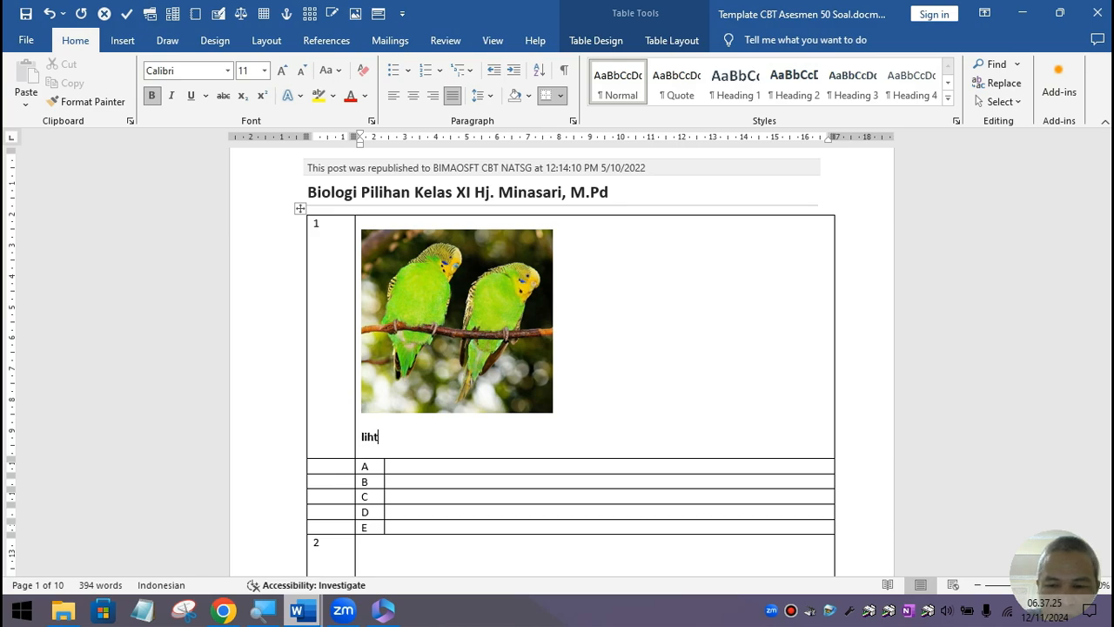
key(BackSpace)
text(a)
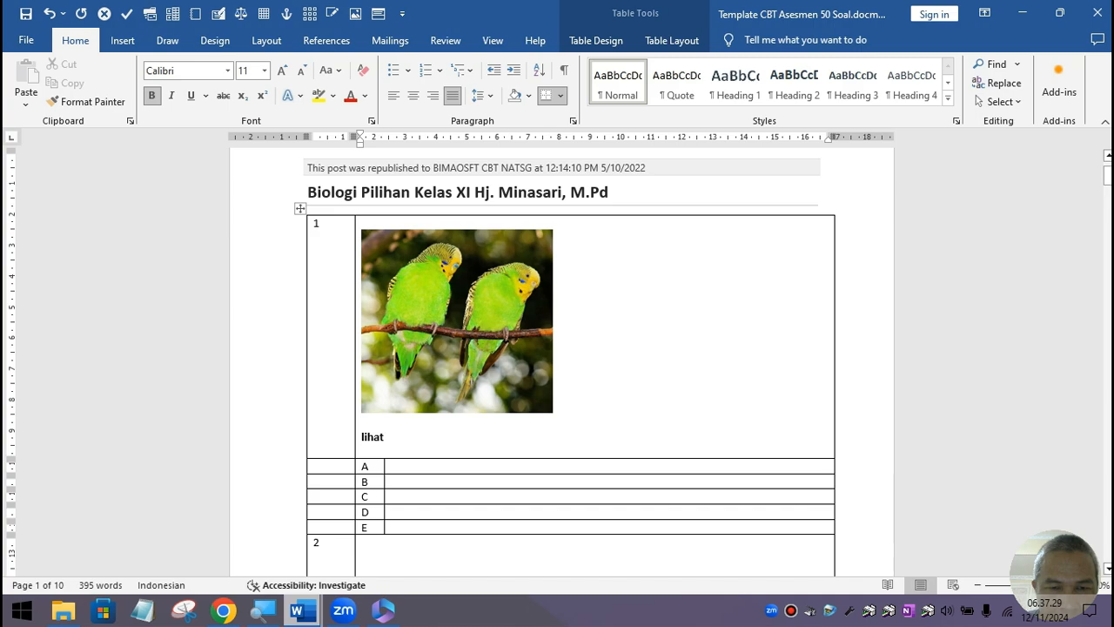
mouse_move(385, 436)
mouse_down()
mouse_move(343, 435)
mouse_move(366, 434)
mouse_up()
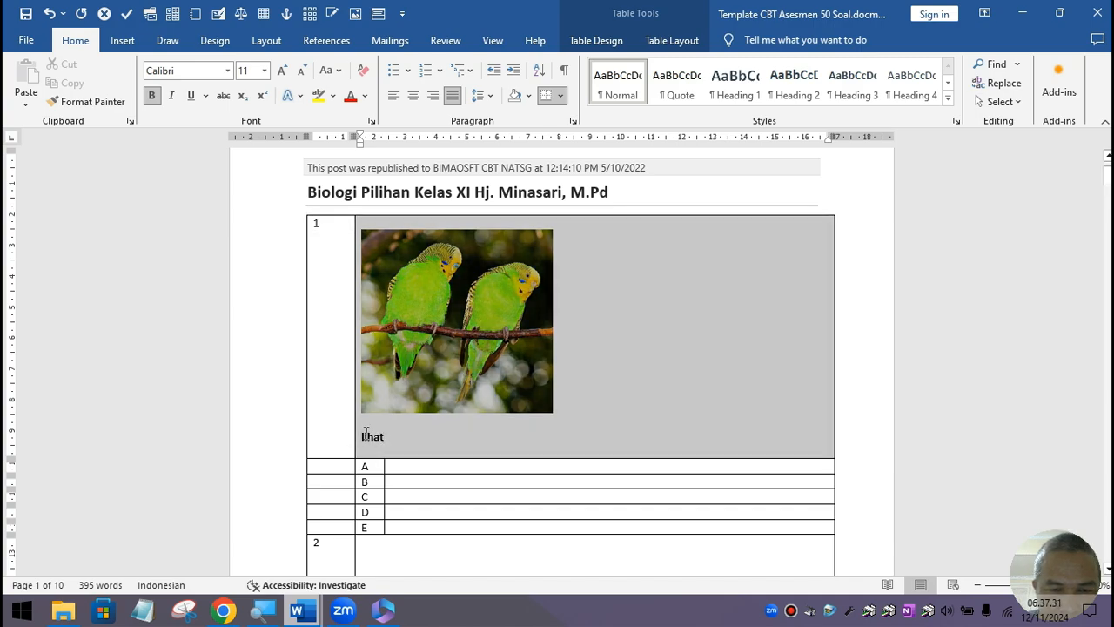
click(152, 95)
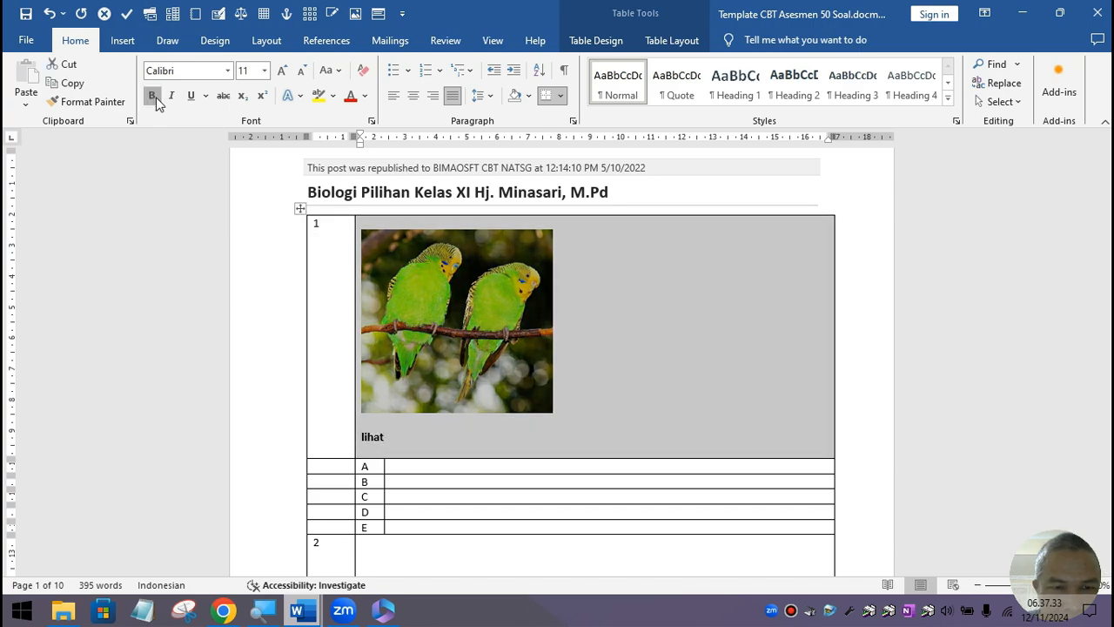
Step: Complete the question as 'Lihat gambar di atas, termasuk jenis burung apa?'
click(396, 438)
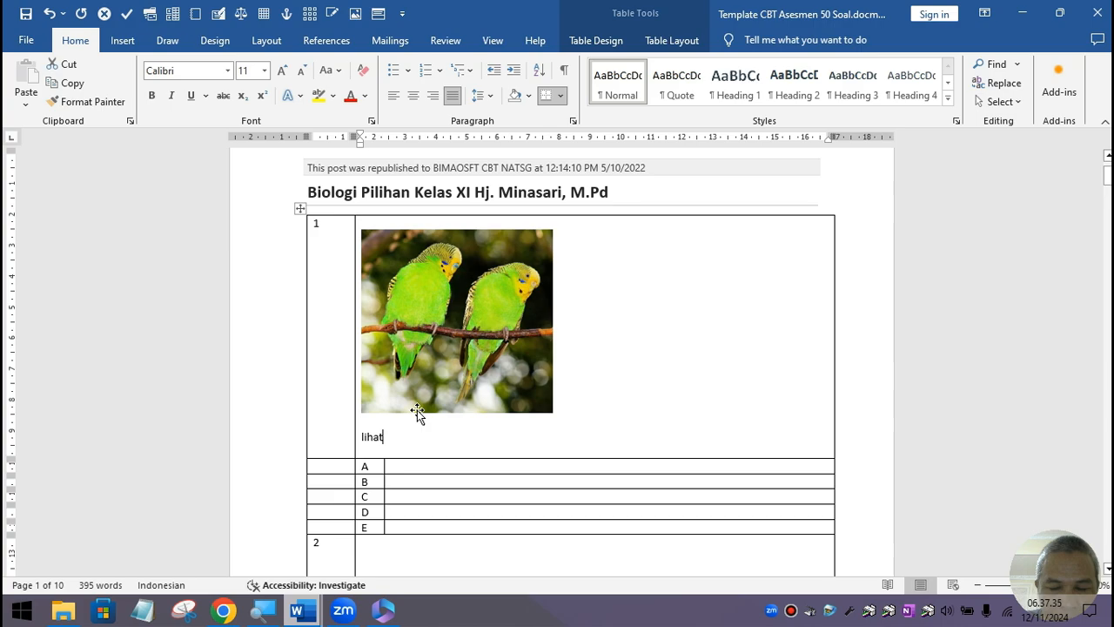
text(gambar dii)
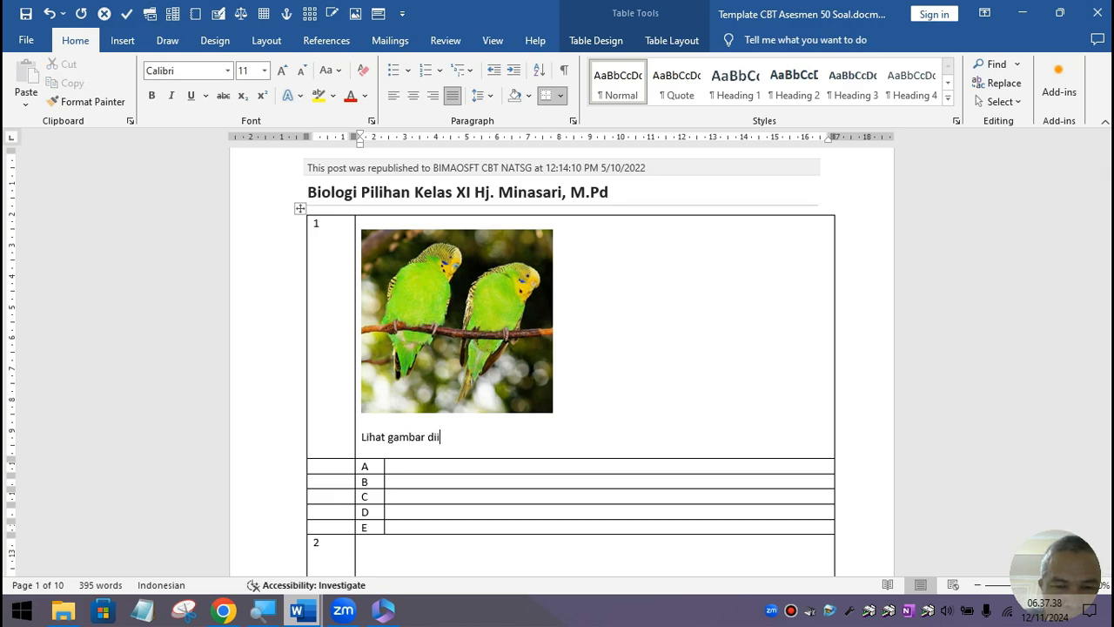
key(BackSpace)
text(atas,)
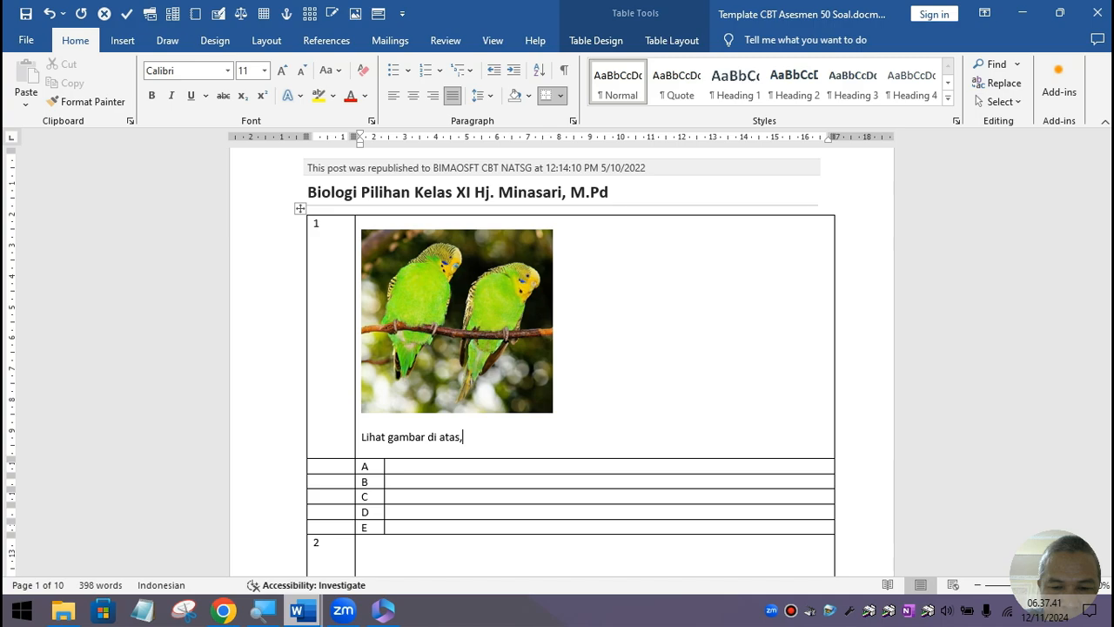
text( jenis burung)
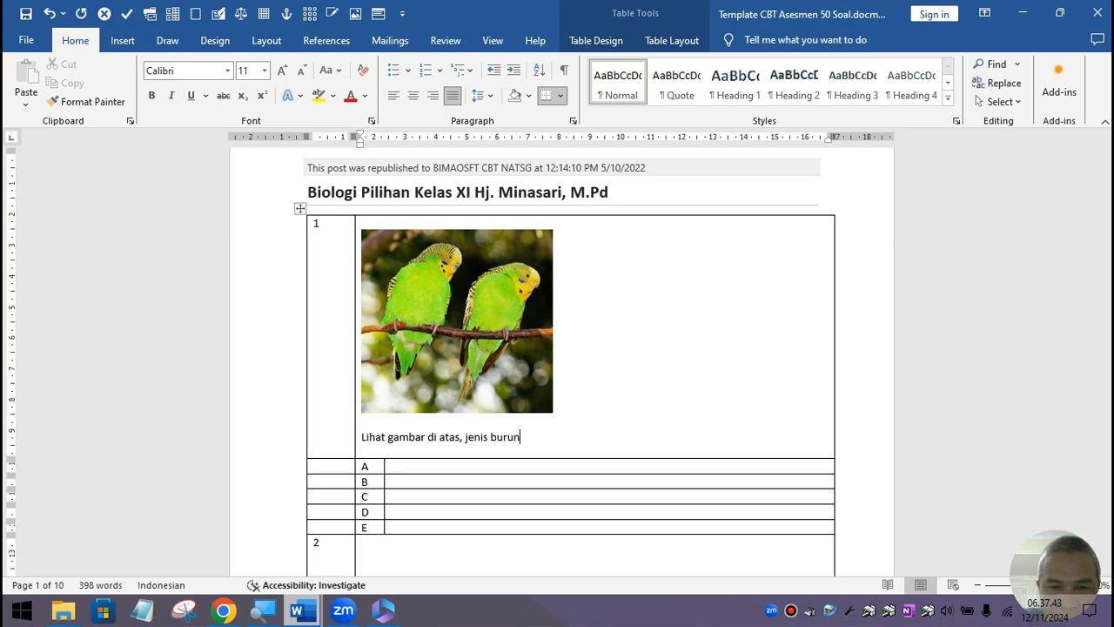
key(BackSpace)
key(BackSpace)
key(BackSpace)
key(BackSpace)
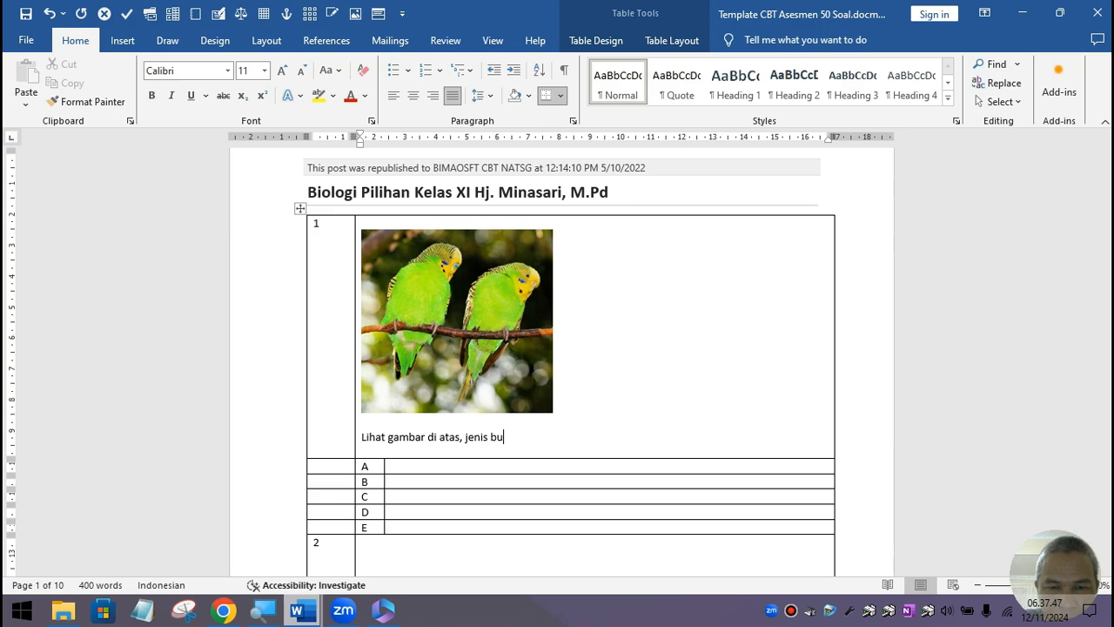
text(rung apa)
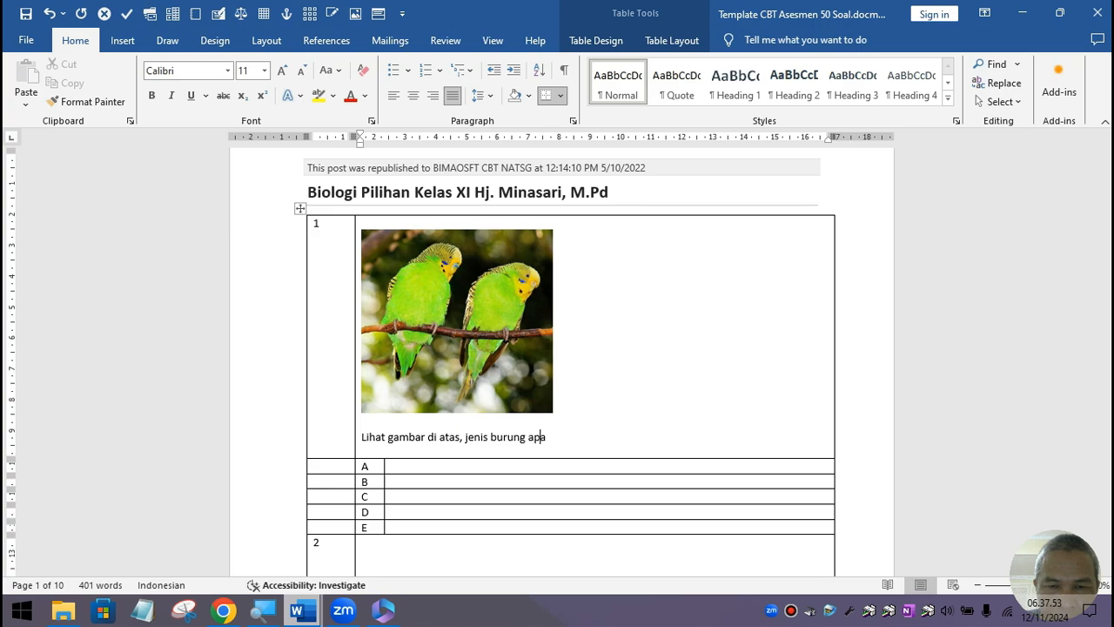
click(476, 437)
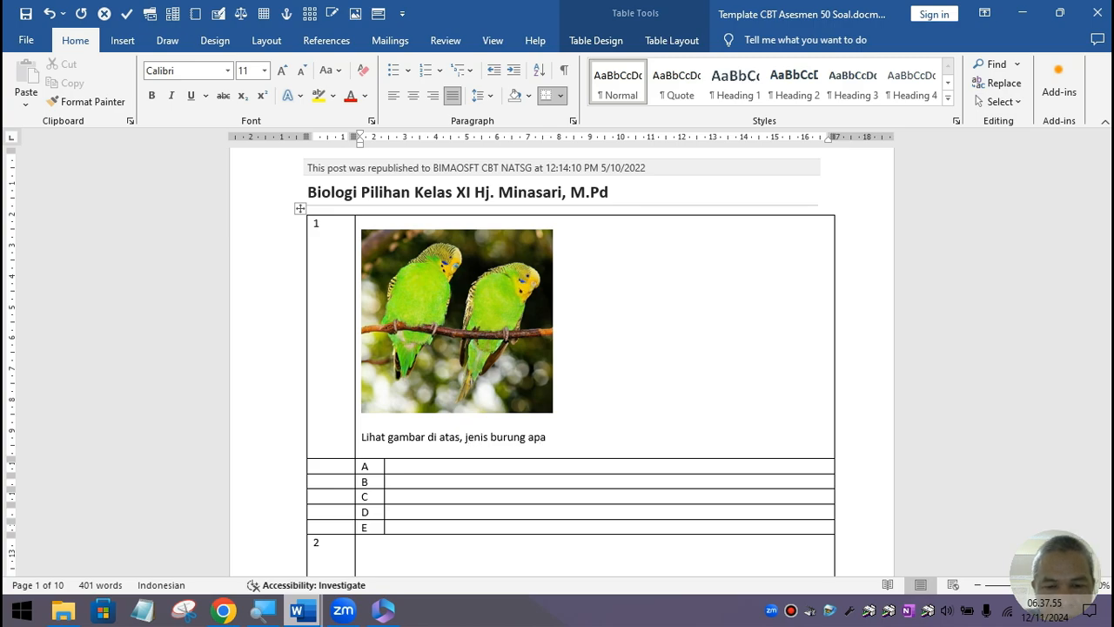
text(termasuk)
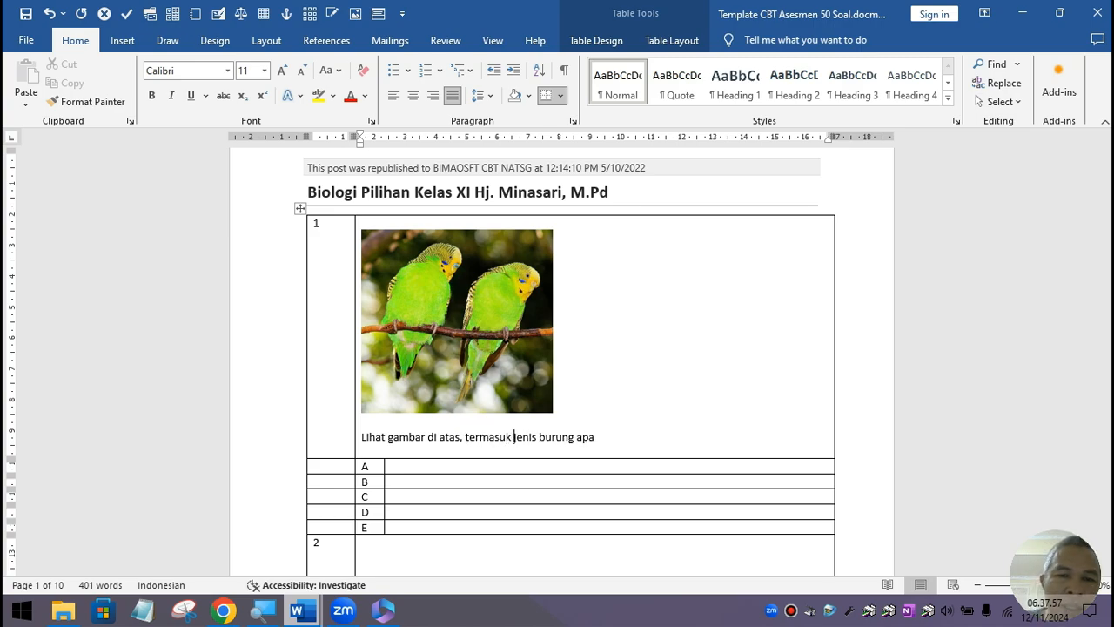
click(605, 437)
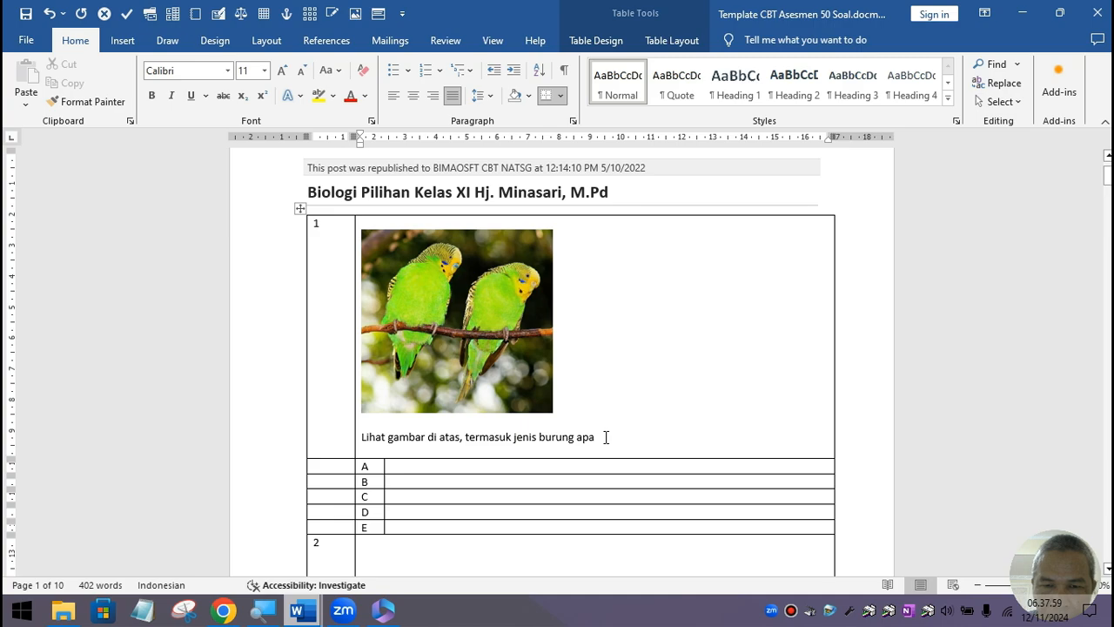
text(?)
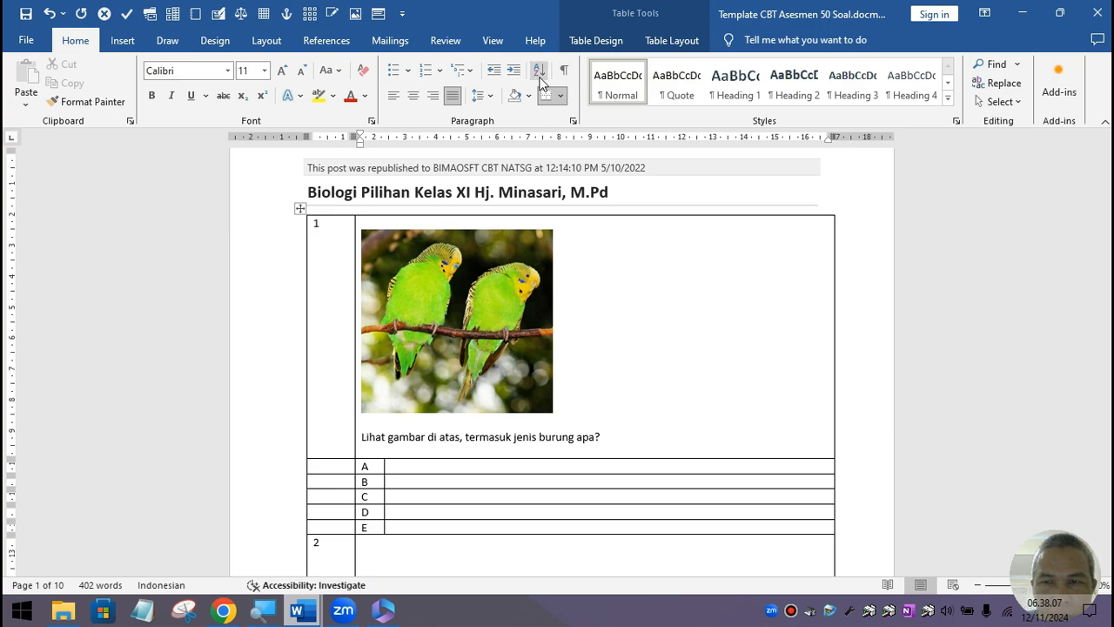
Step: Browse the Design, Layout and Draw tabs, glancing at the Paragraph Spacing presets
click(216, 40)
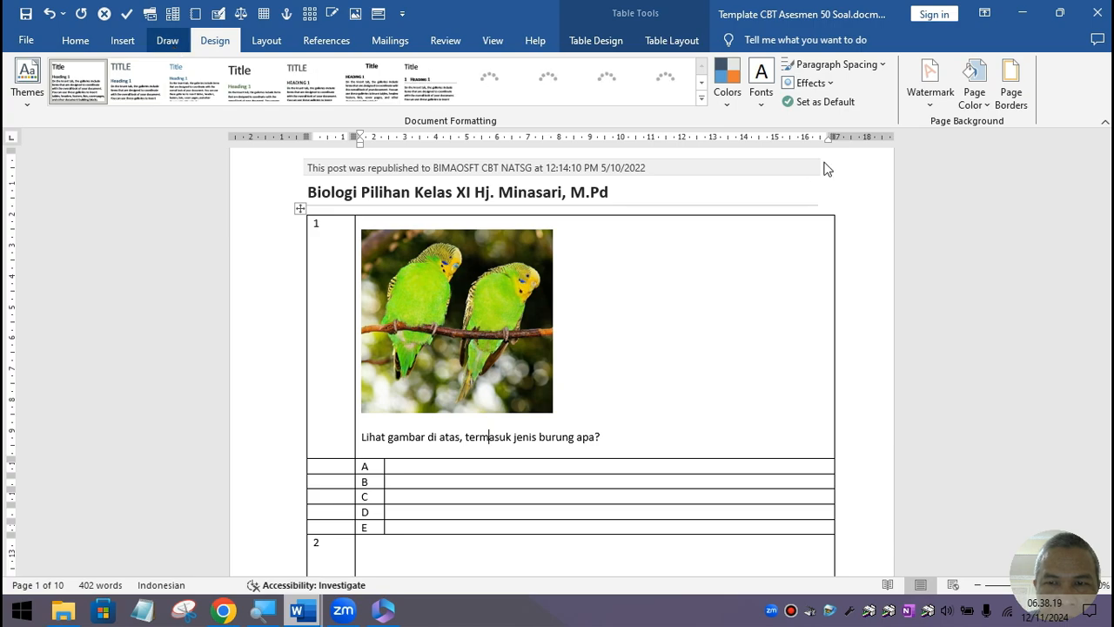
click(882, 68)
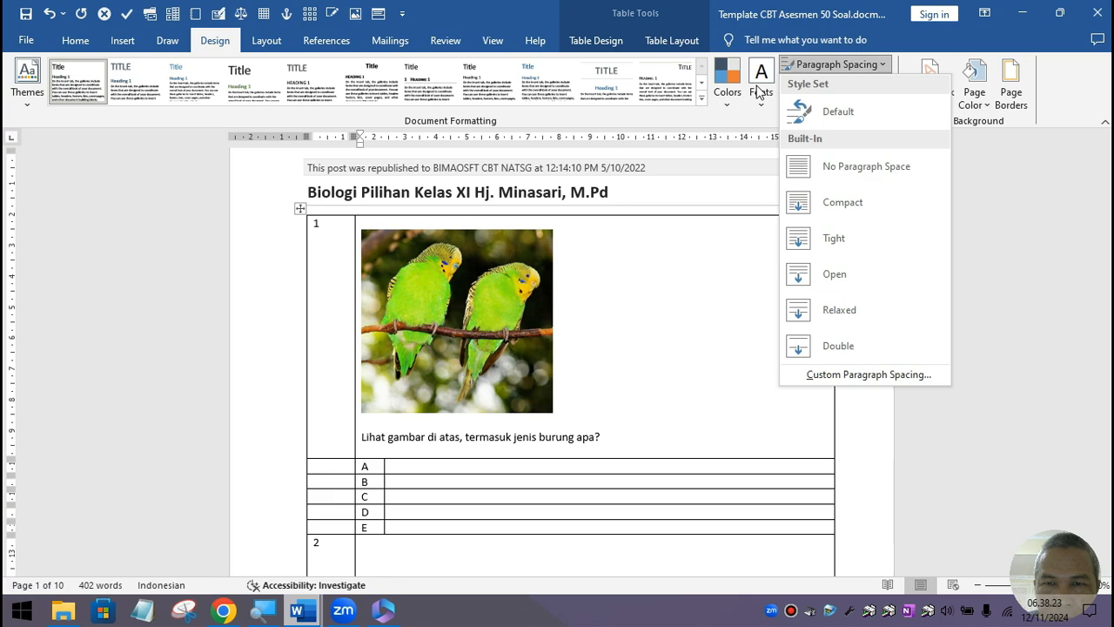
click(259, 41)
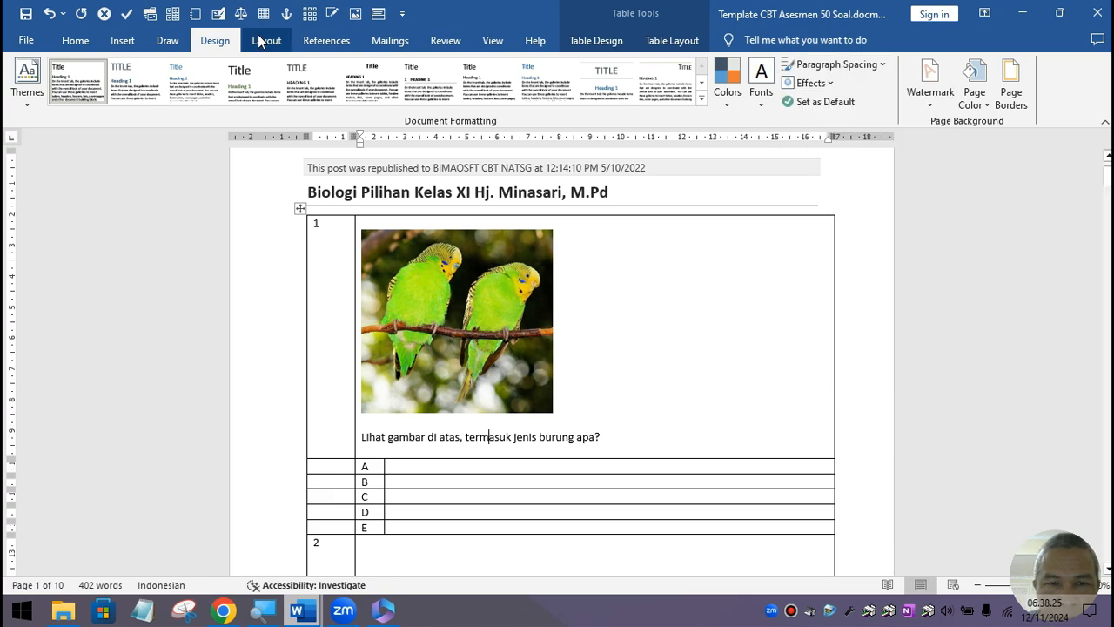
click(259, 42)
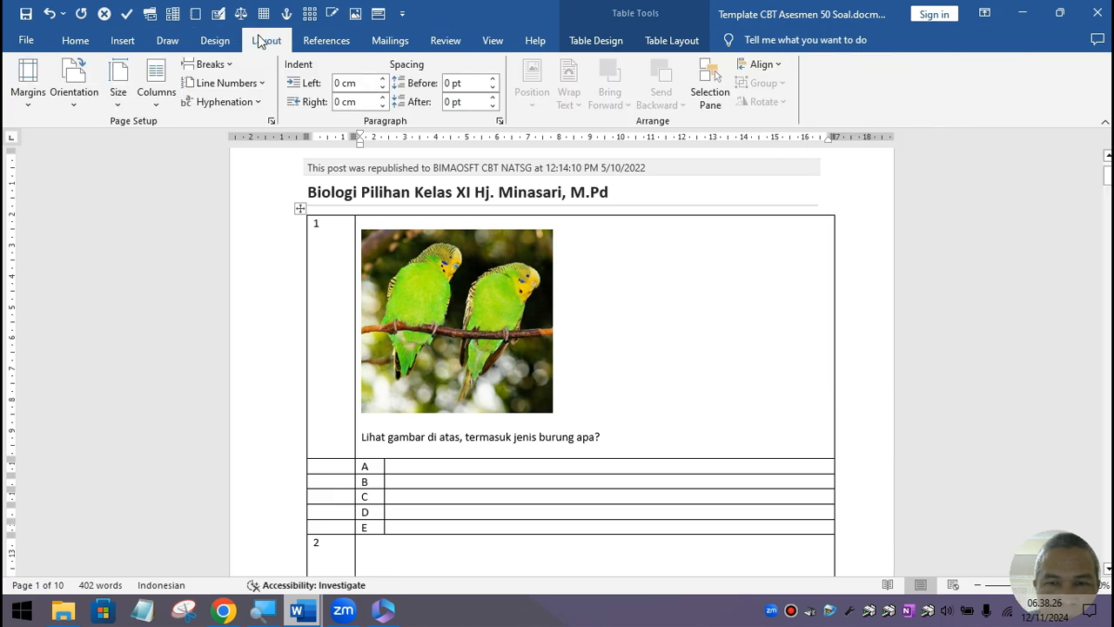
click(164, 41)
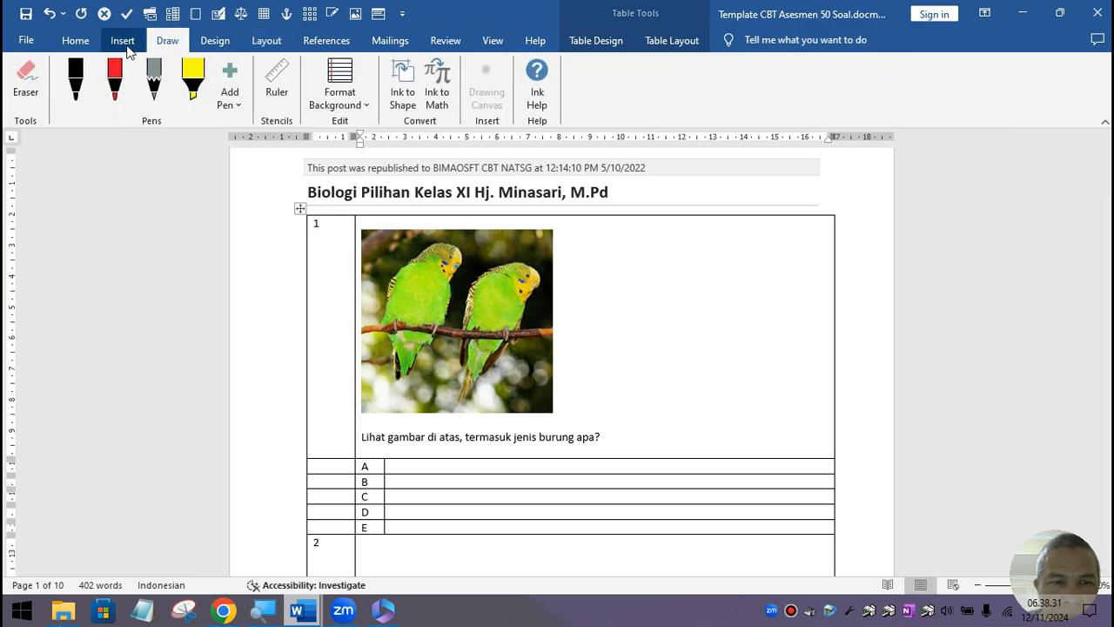
Step: On the Insert tab, look at Quick Parts without choosing, then select the parakeet picture
click(122, 41)
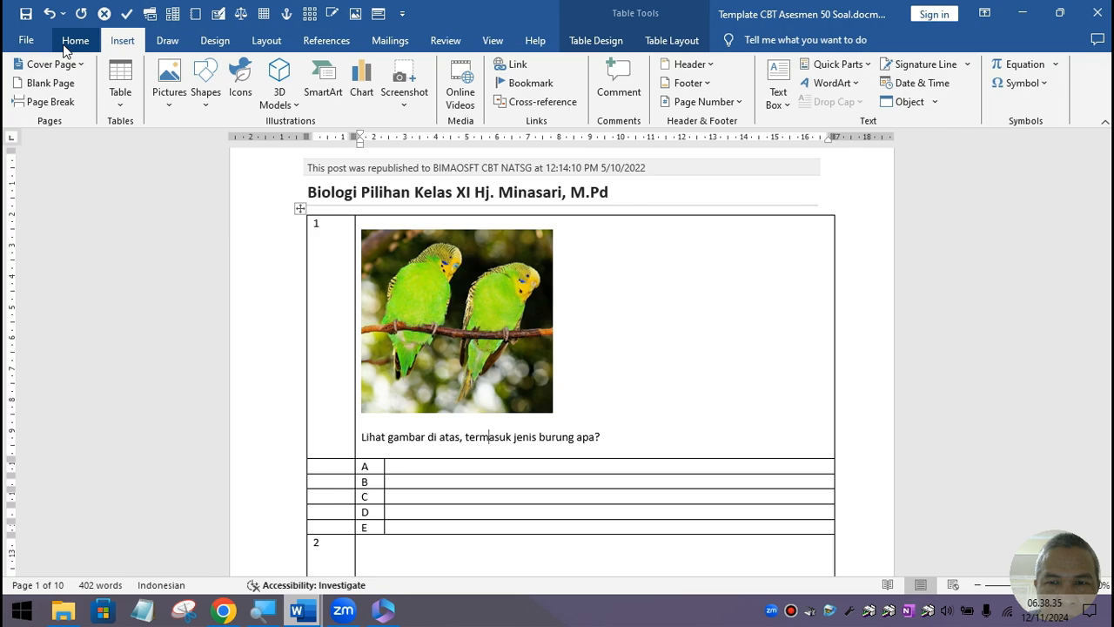
click(866, 68)
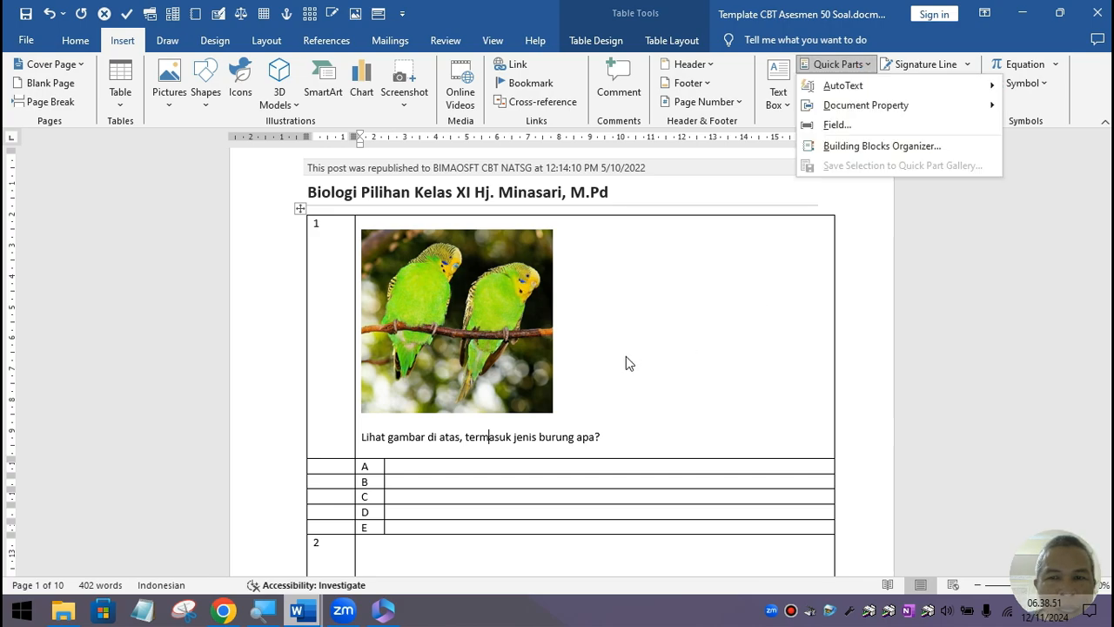
click(597, 367)
click(480, 324)
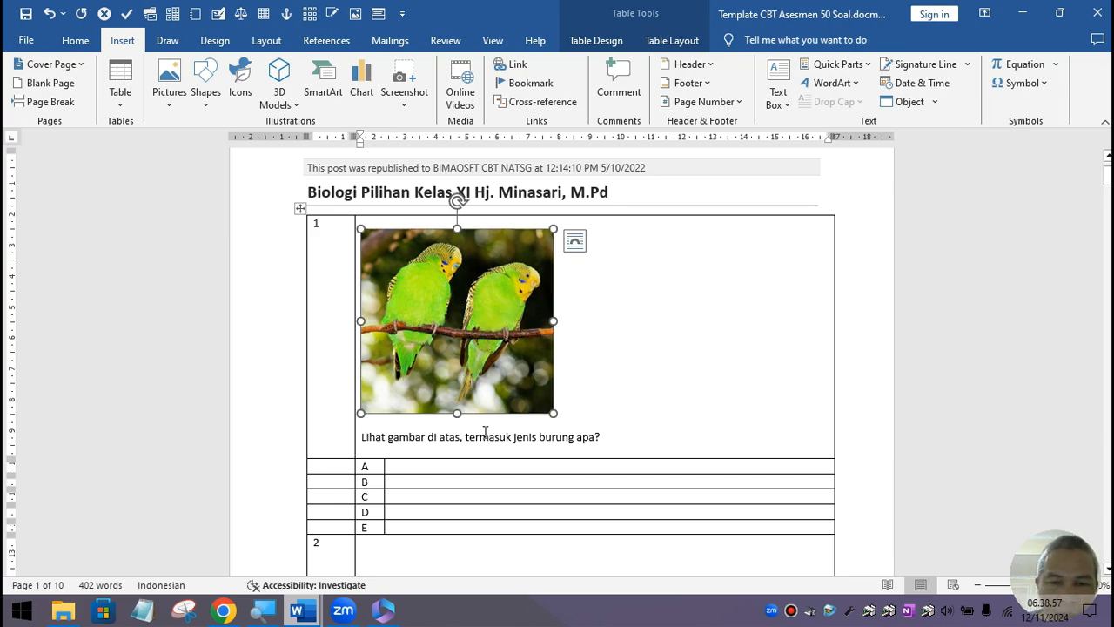
Step: Add a blank line to each of answer cells A through E
click(446, 438)
click(426, 466)
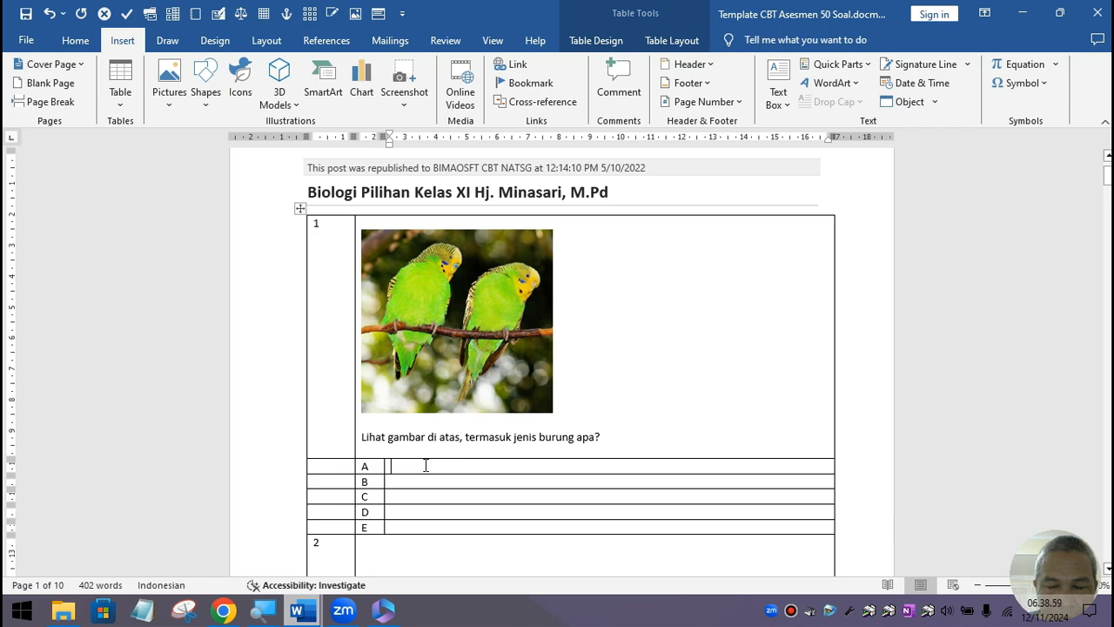
key(Return)
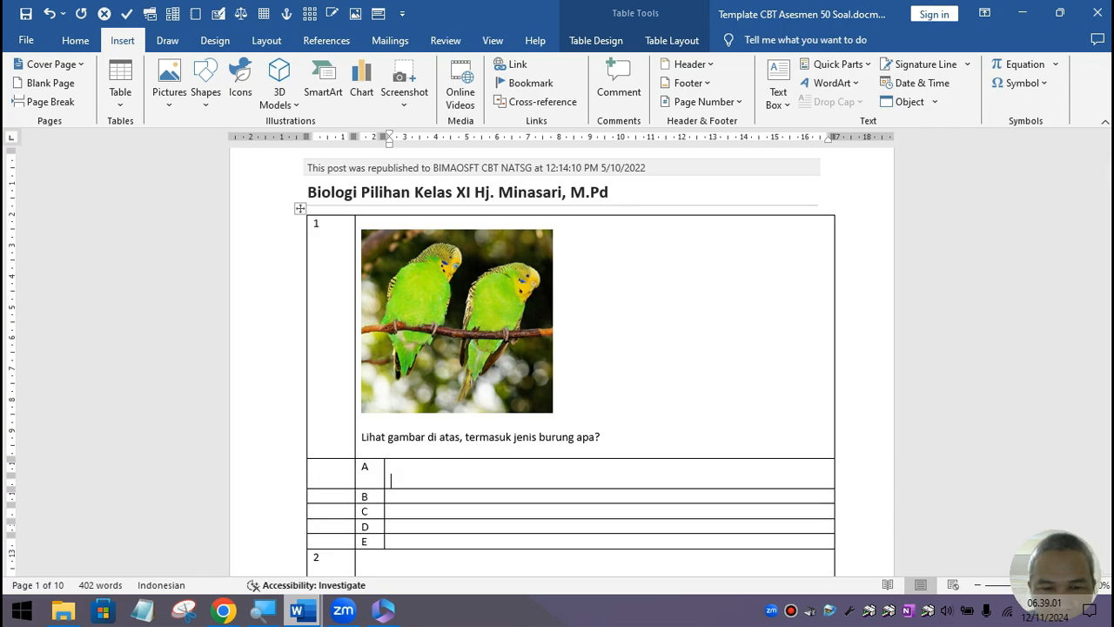
key(Down)
key(Return)
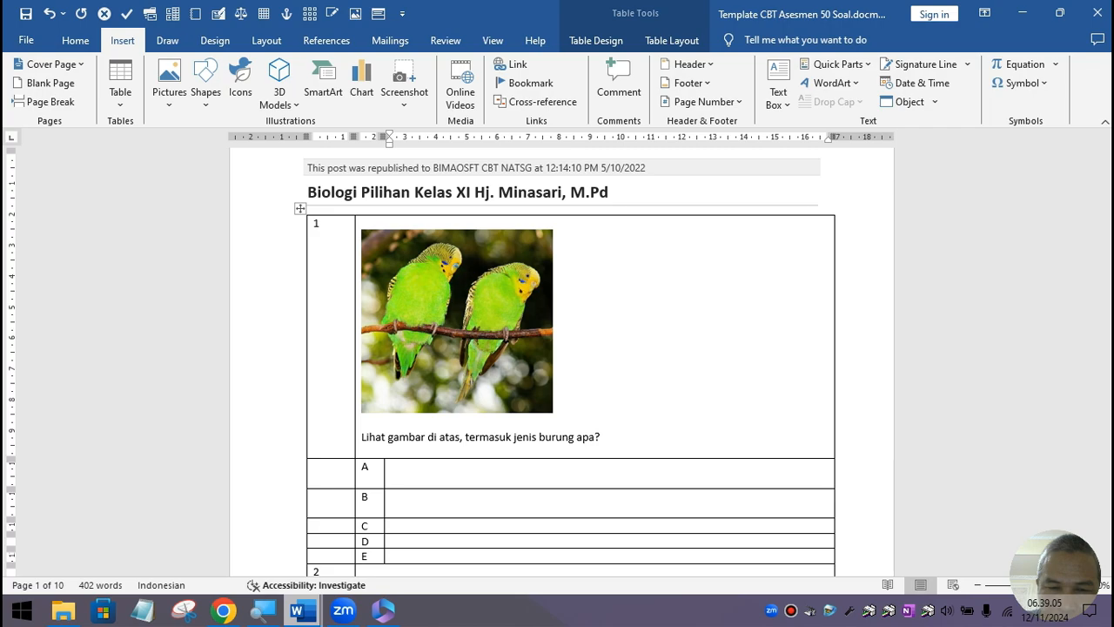
key(Down)
key(Return)
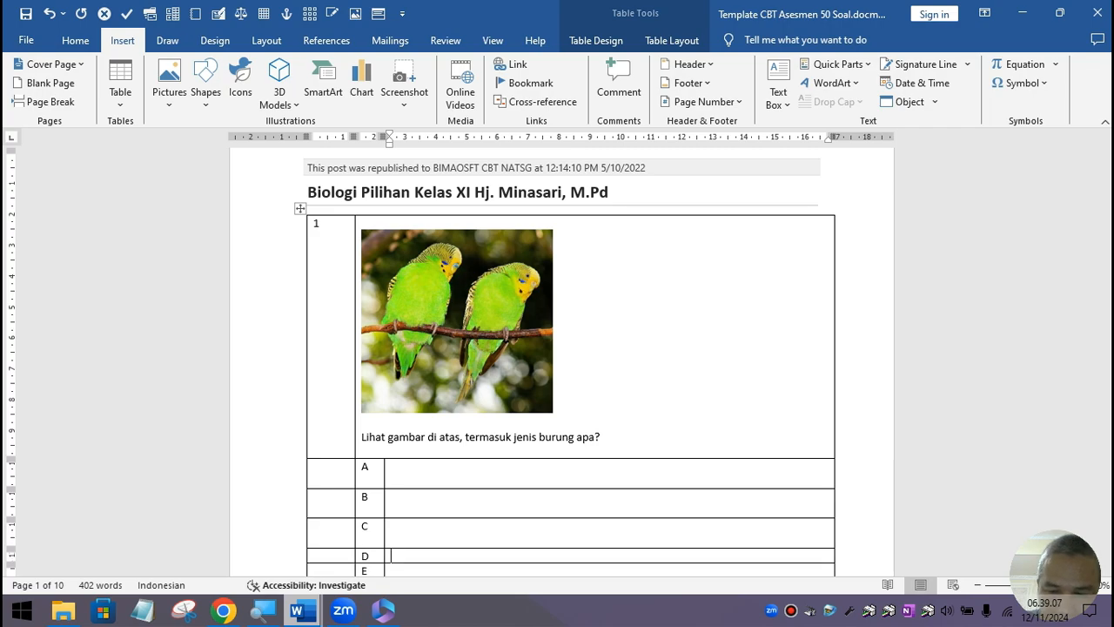
key(Return)
key(Down)
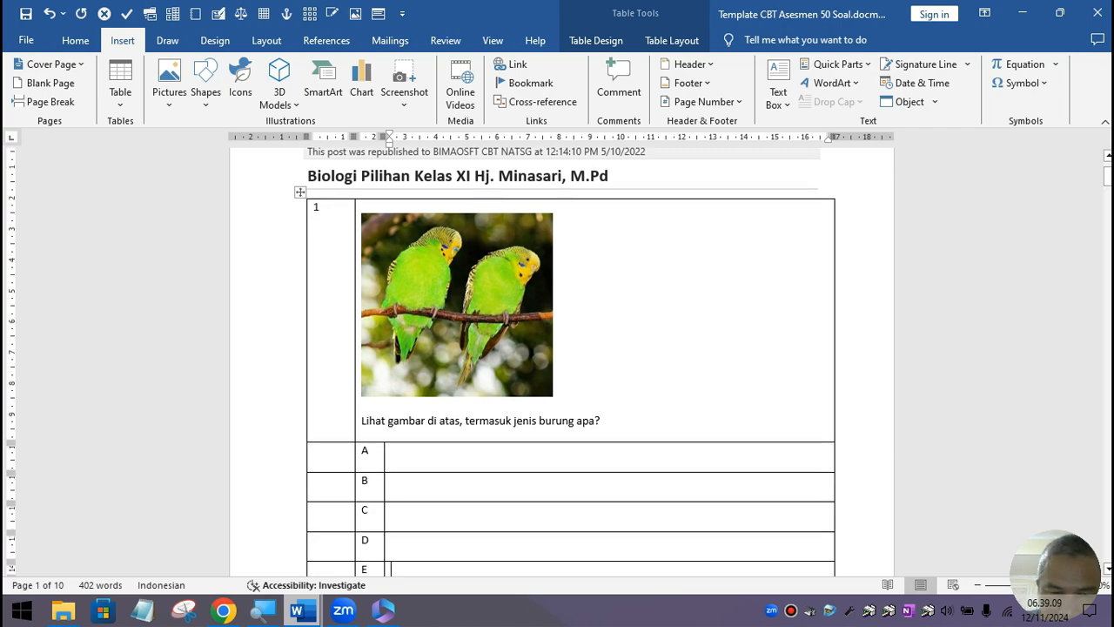
key(Return)
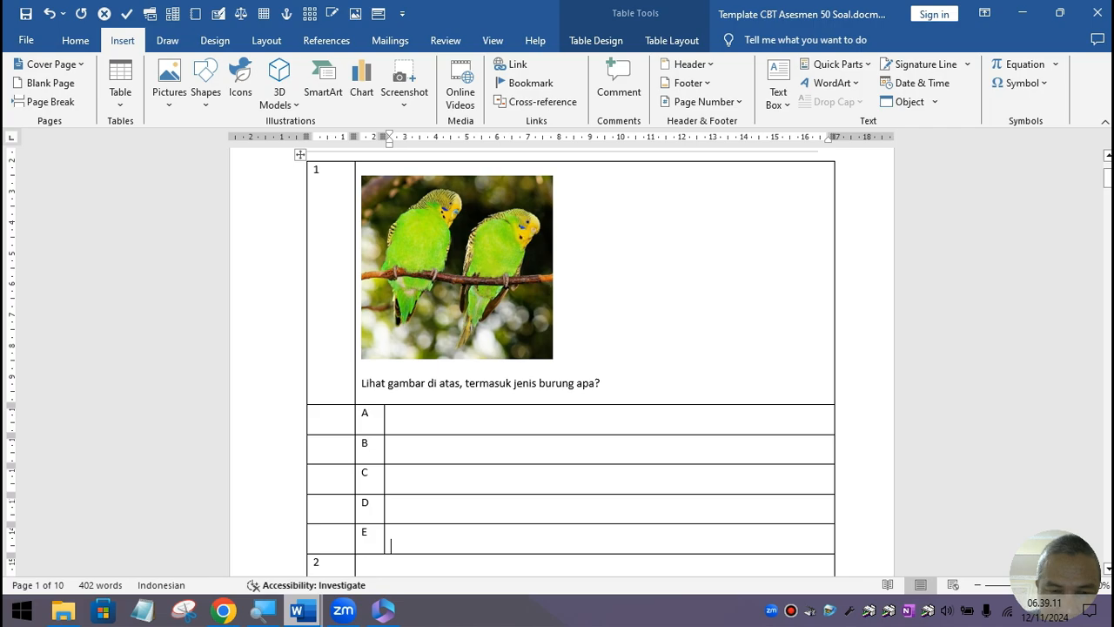
Step: Add another blank line to answers A to D, then place the caret in answer A
click(417, 417)
key(Return)
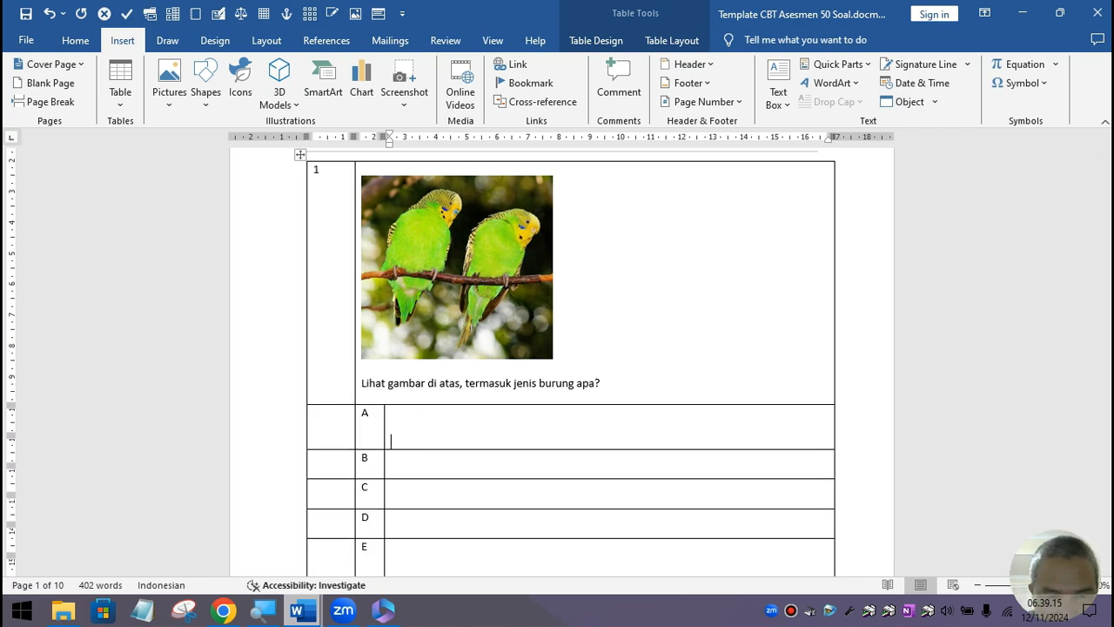
click(417, 464)
key(Return)
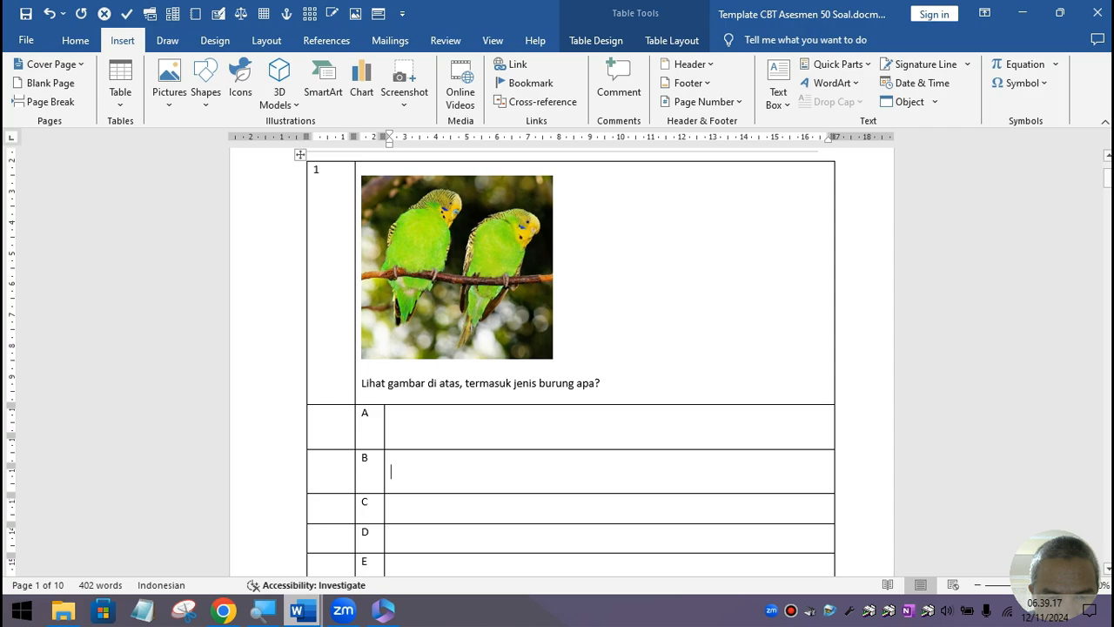
key(Return)
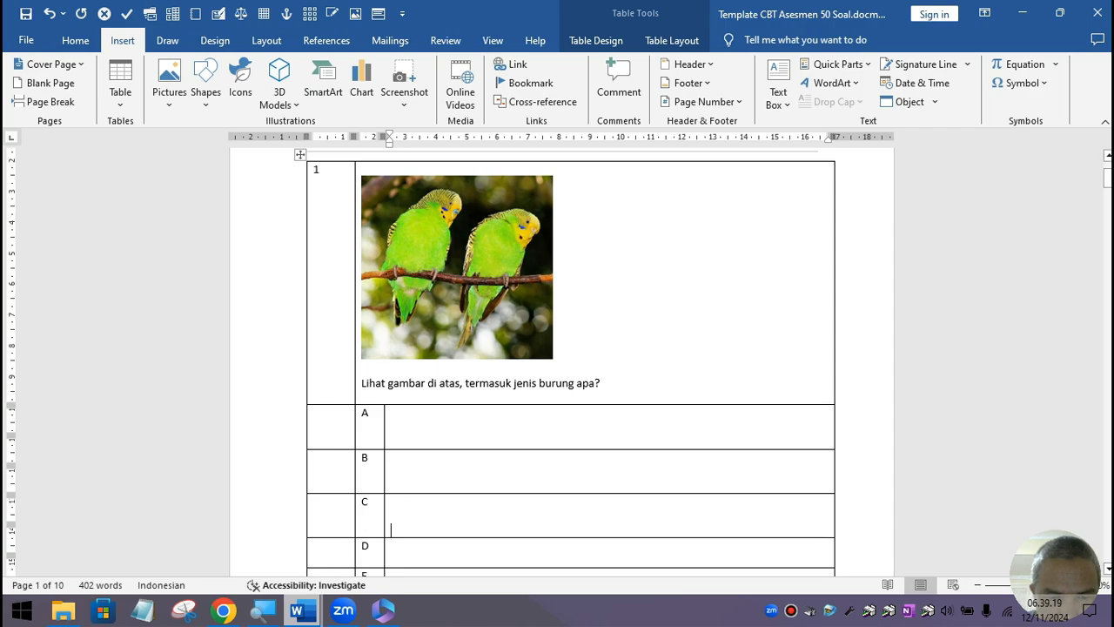
click(405, 544)
key(Return)
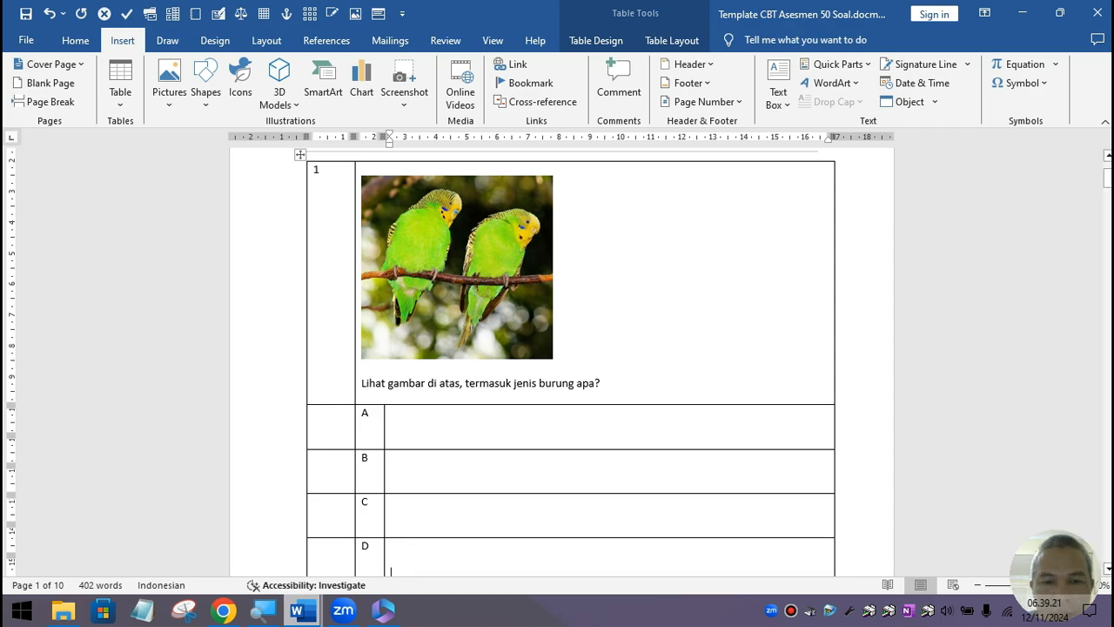
scroll(441, 465, down, 1)
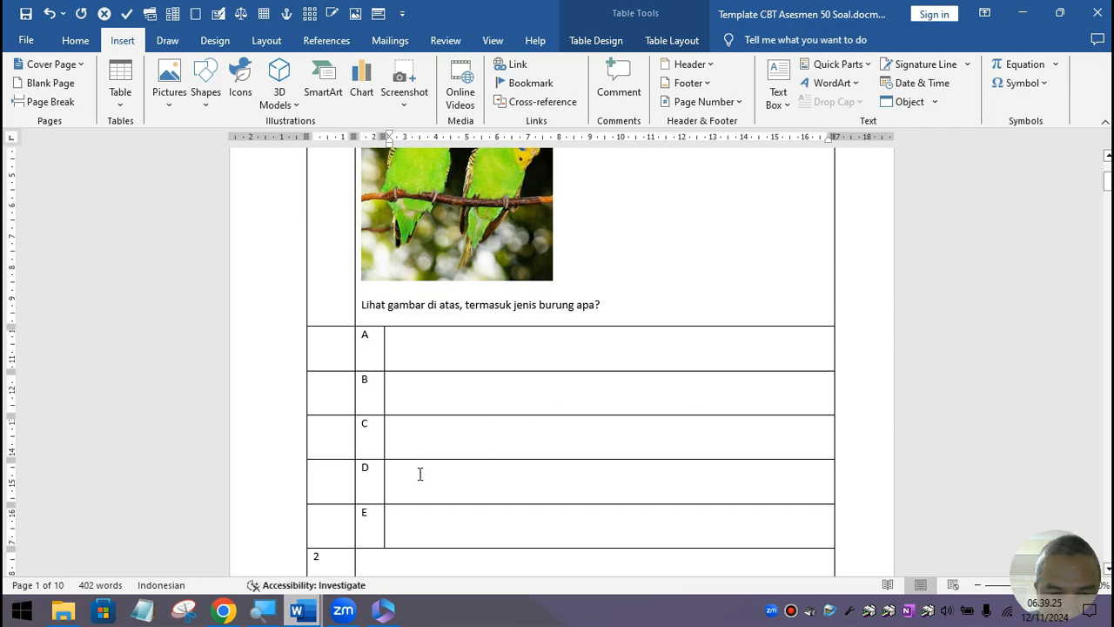
click(404, 433)
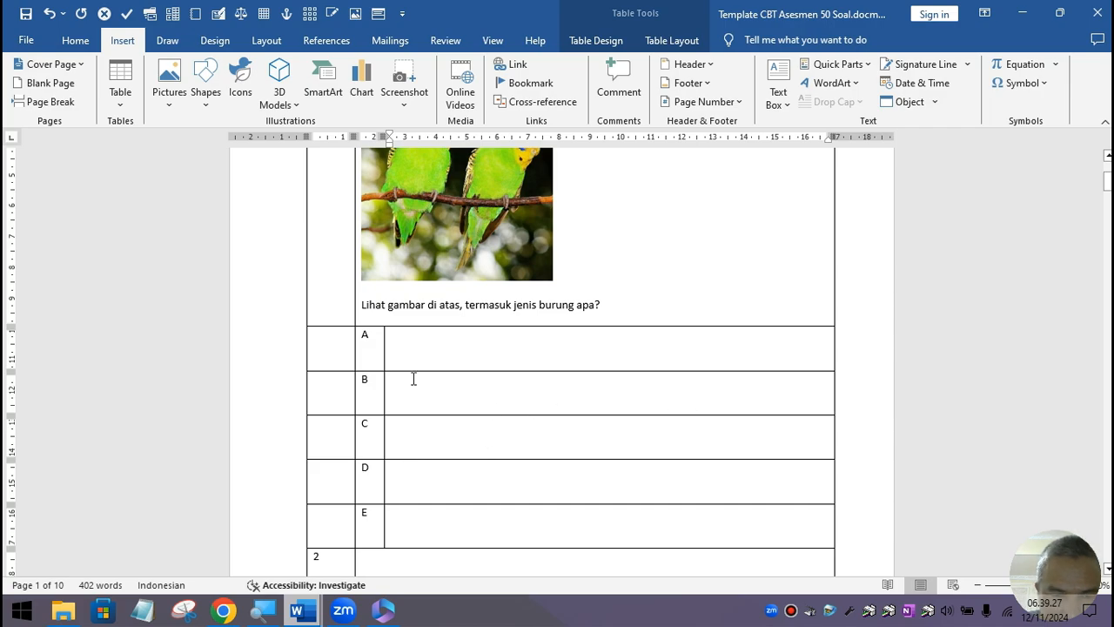
click(399, 393)
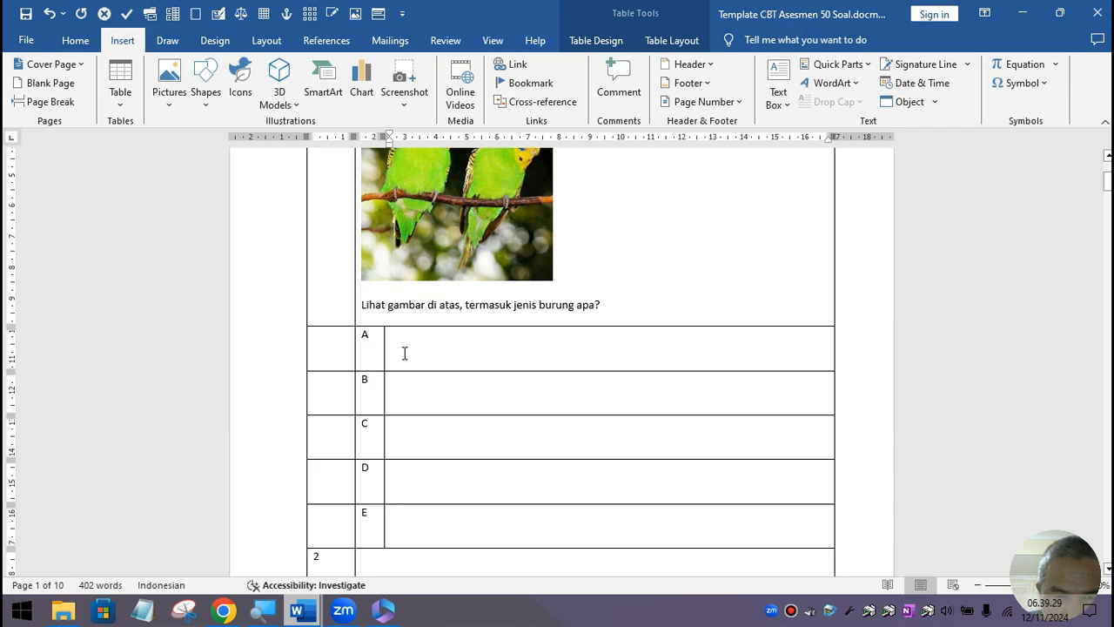
click(437, 342)
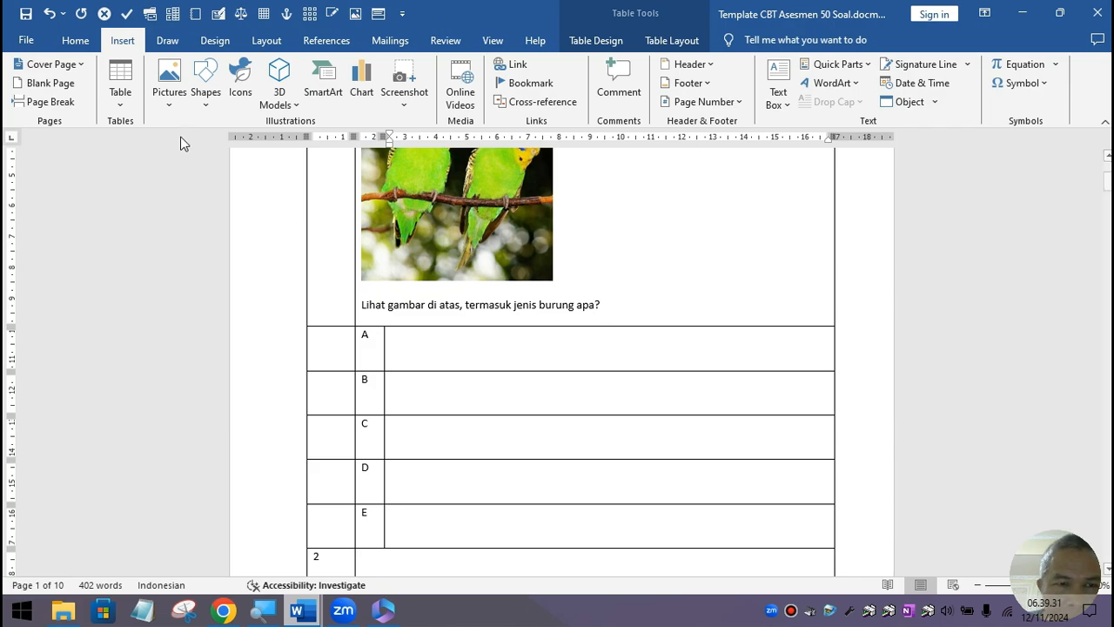
Step: Start an Online Pictures search, closing the Zoom and Office update windows that cover it
click(174, 108)
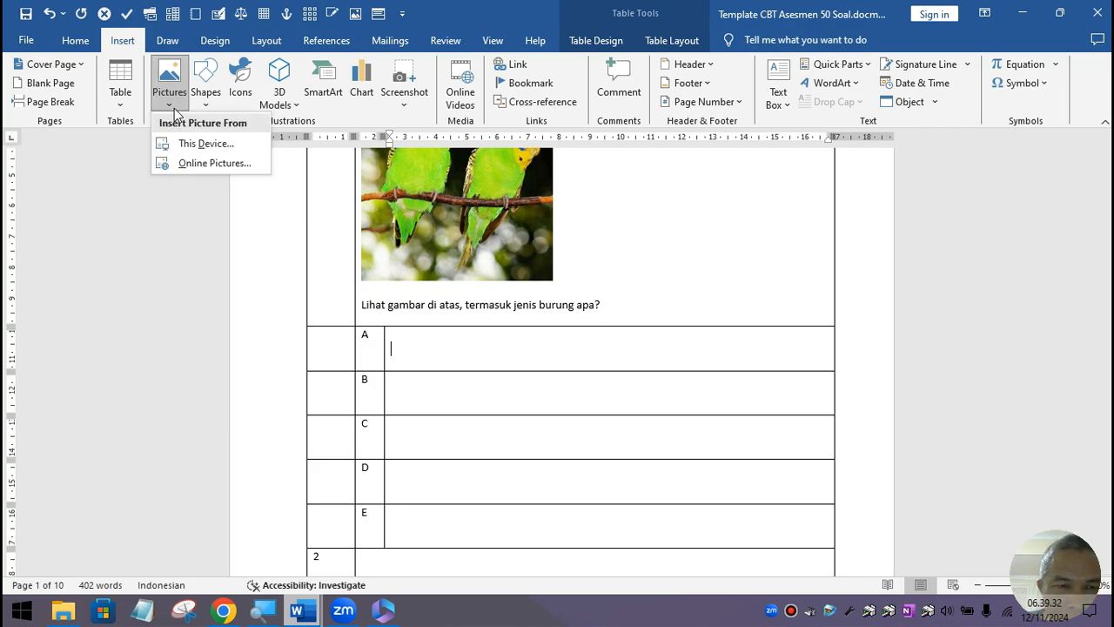
click(210, 164)
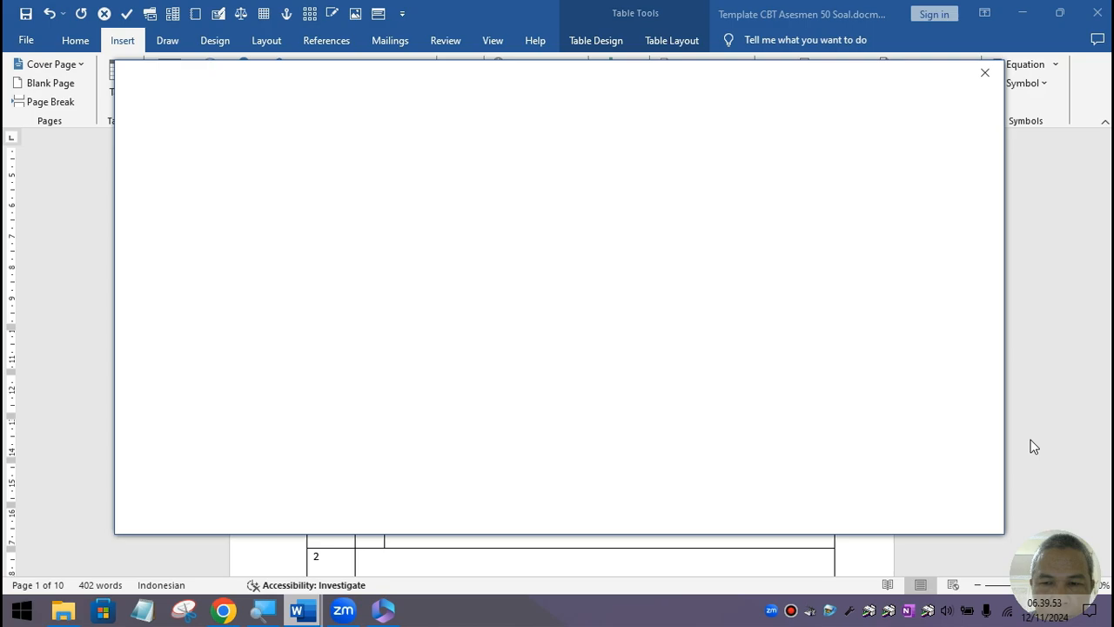
mouse_move(384, 612)
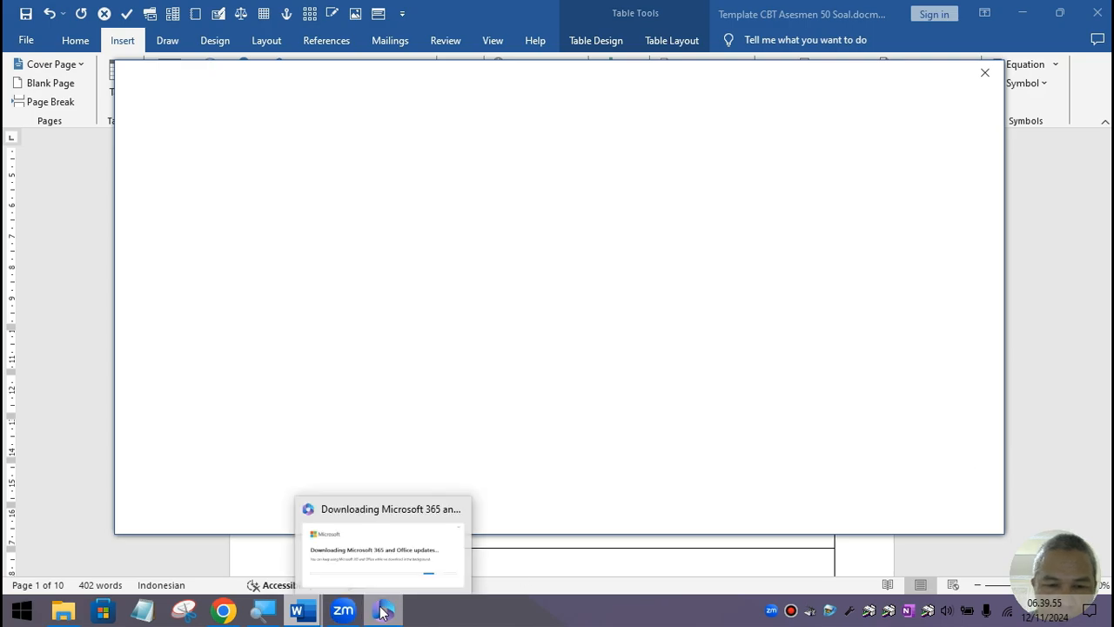
click(383, 612)
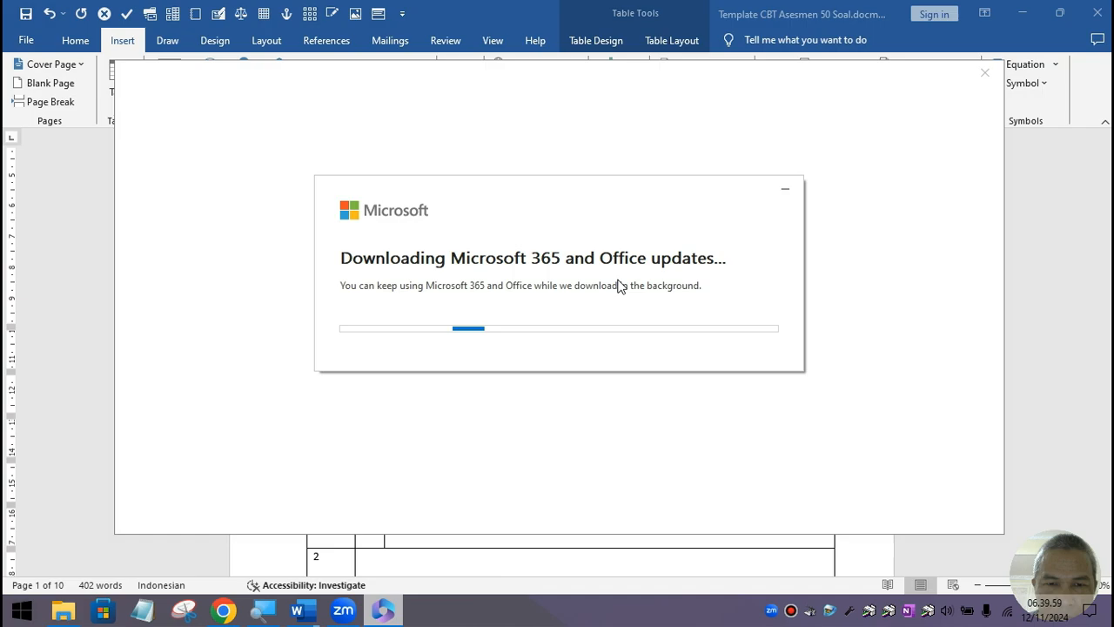
right_click(344, 614)
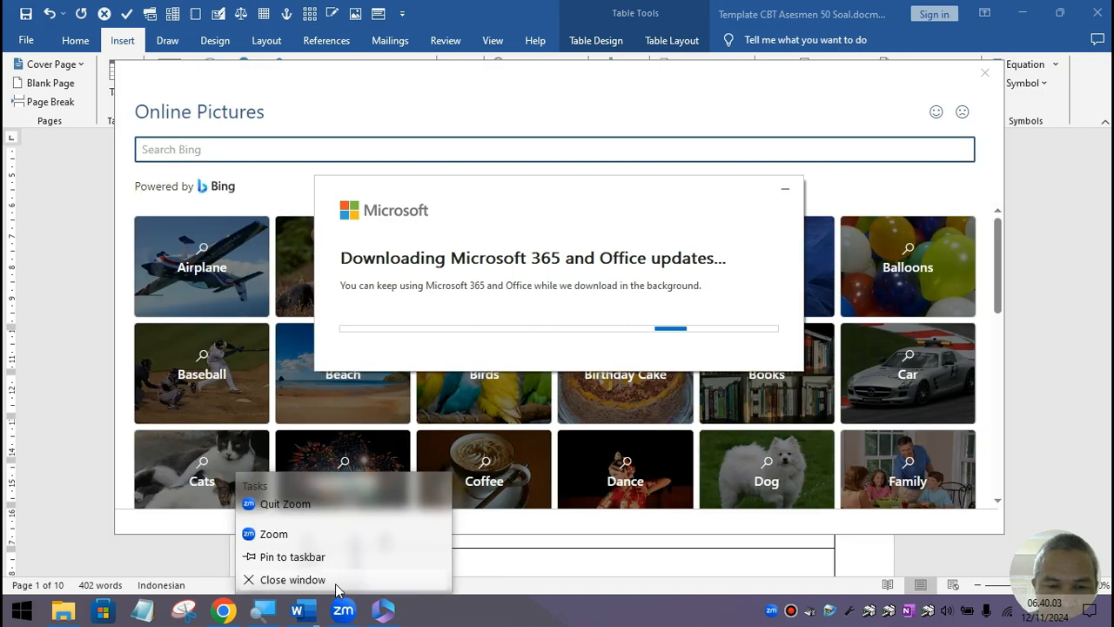
click(270, 531)
click(896, 38)
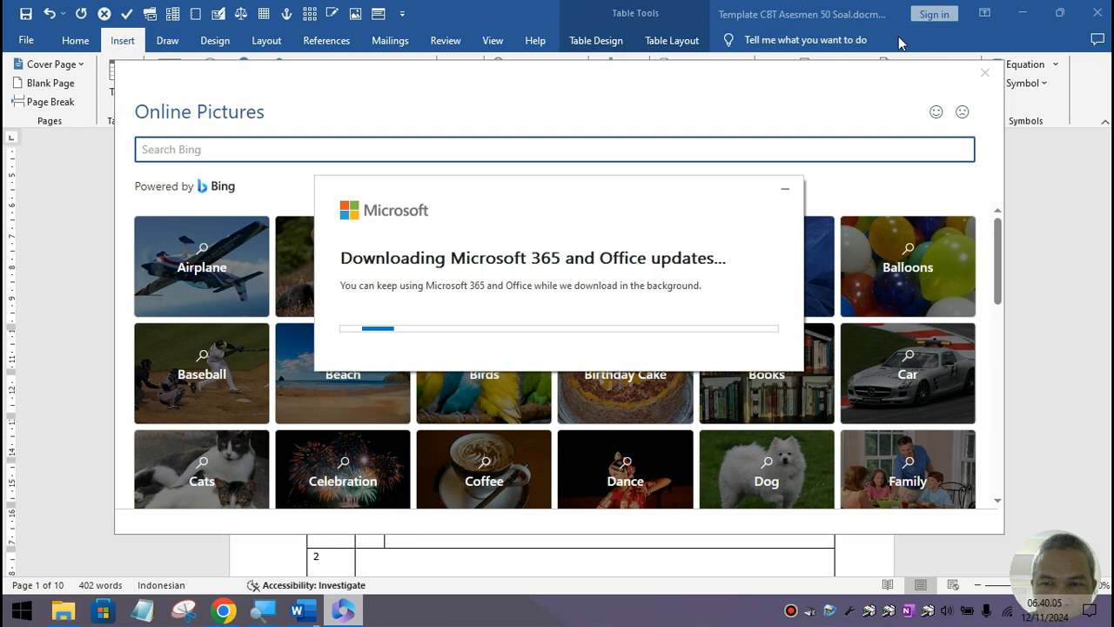
Step: Insert the chaffinch photo from the online Birds pictures into answer A
click(832, 96)
click(517, 366)
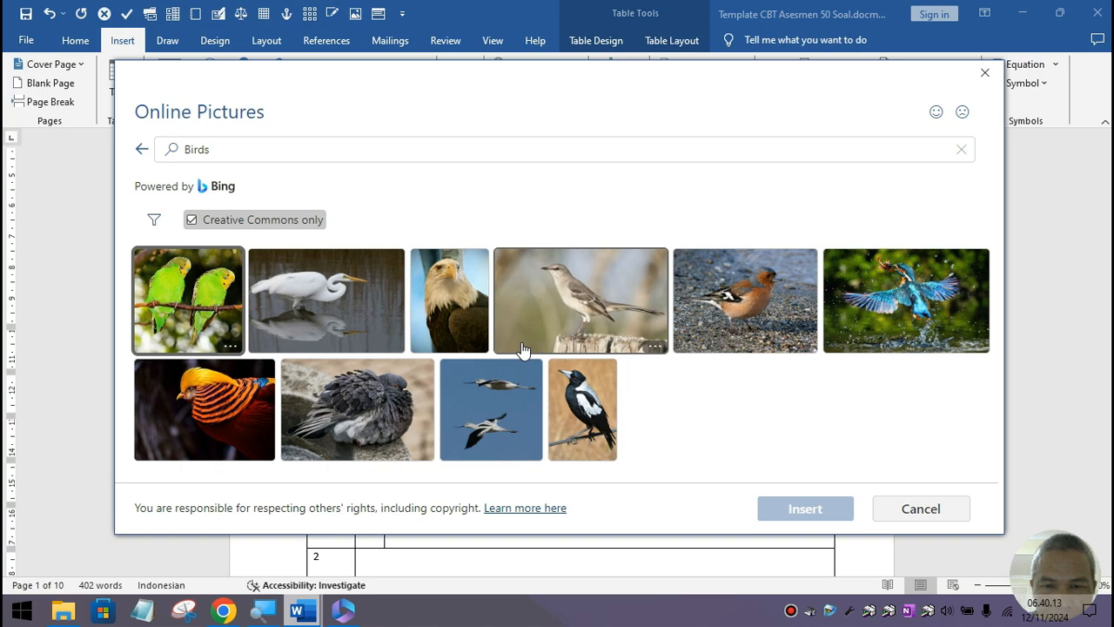
click(802, 260)
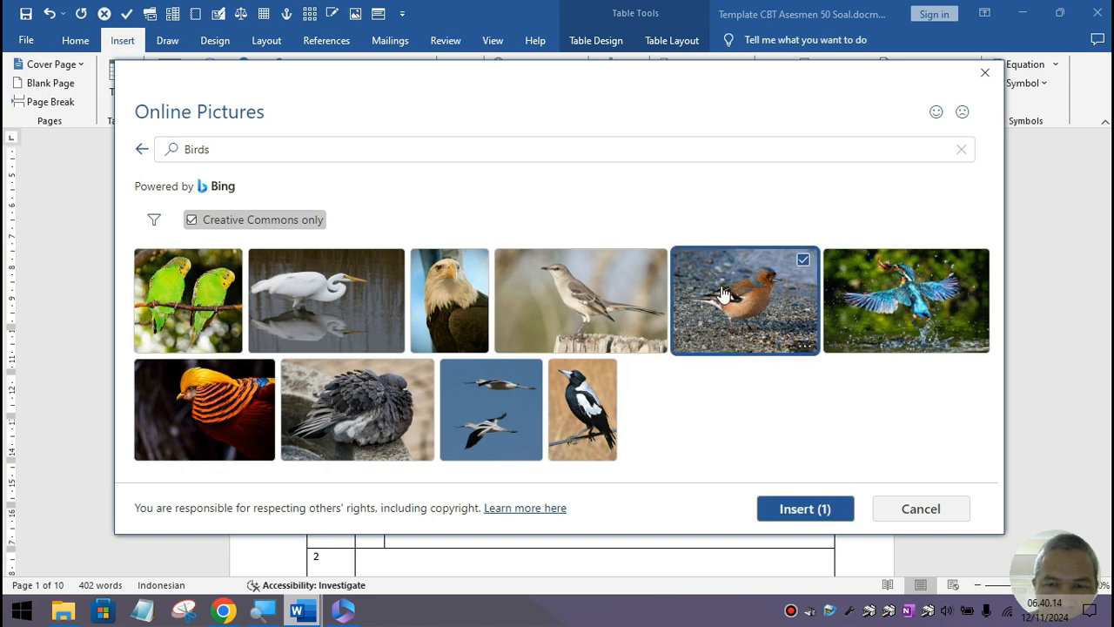
click(790, 510)
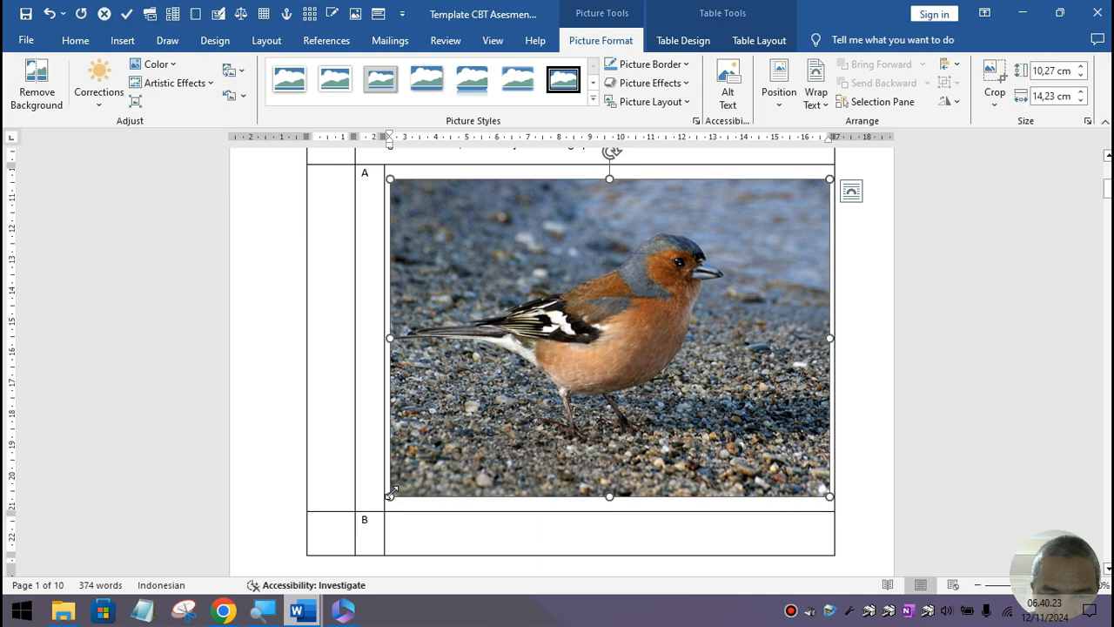
Step: Shrink option A's chaffinch photo to 5.74 × 7.96 cm and add a blank line below it
drag(390, 494, 611, 216)
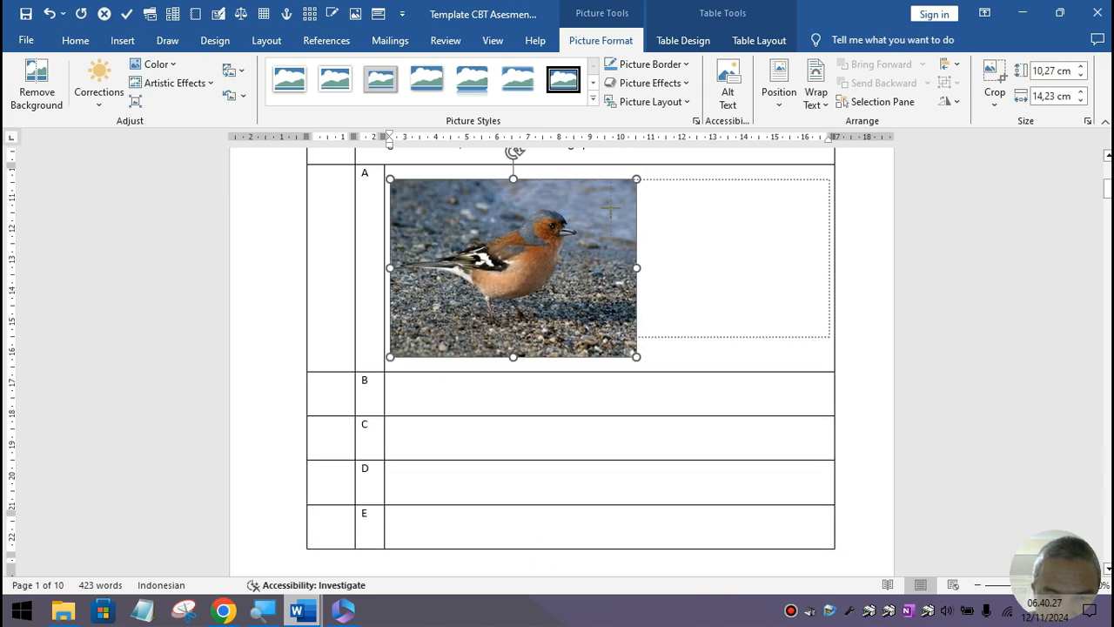
click(660, 353)
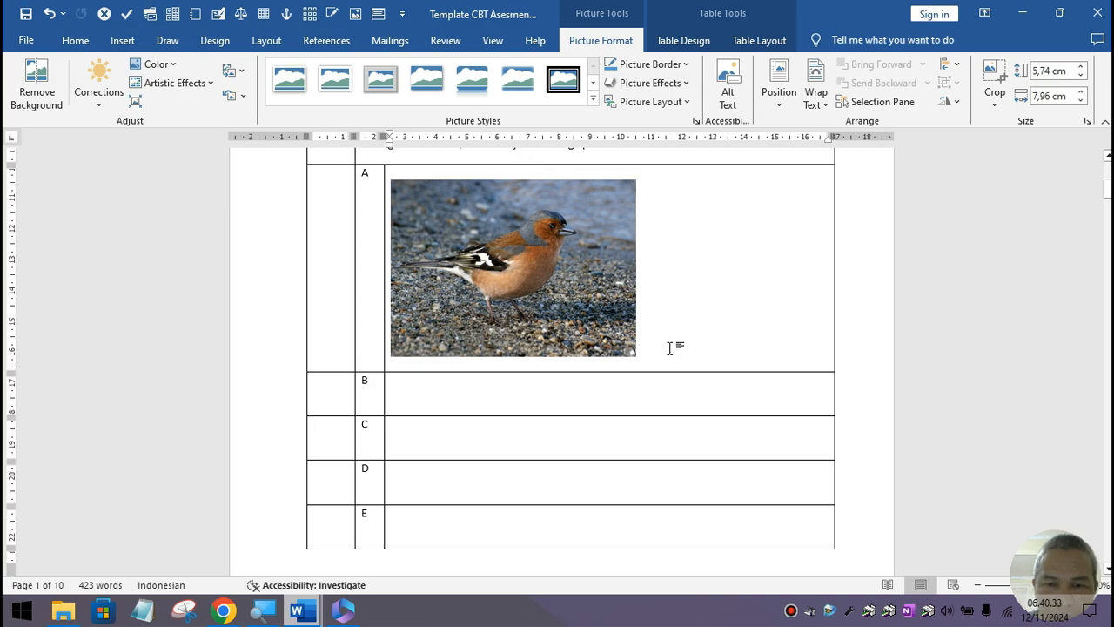
key(Return)
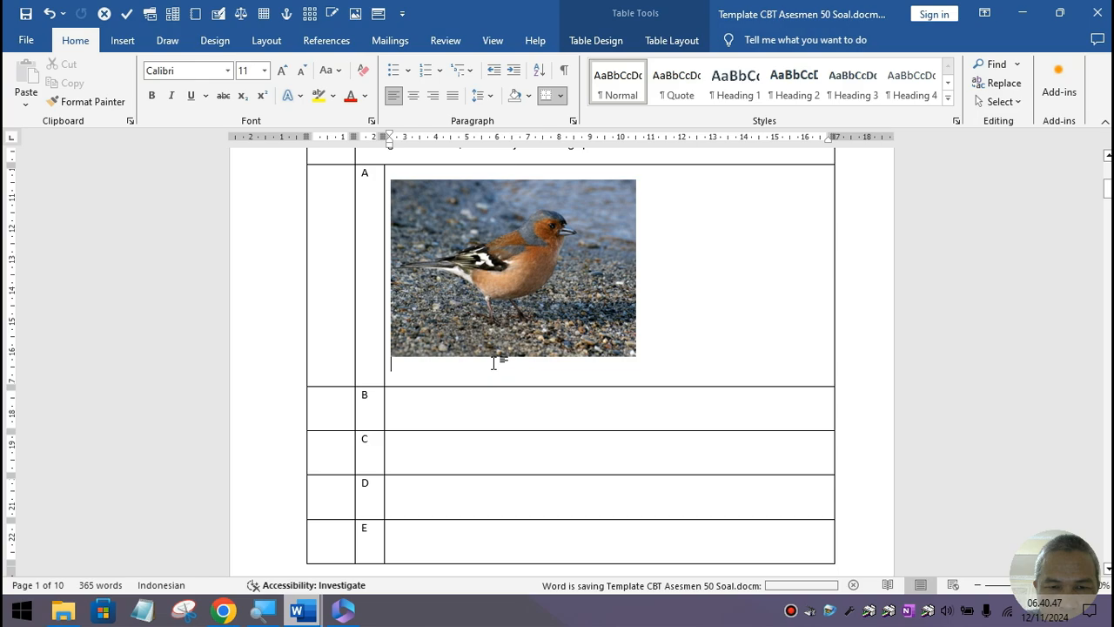
Step: Caption the chaffinch photo 'burung pipit', correcting the misspelled ending
text(buru)
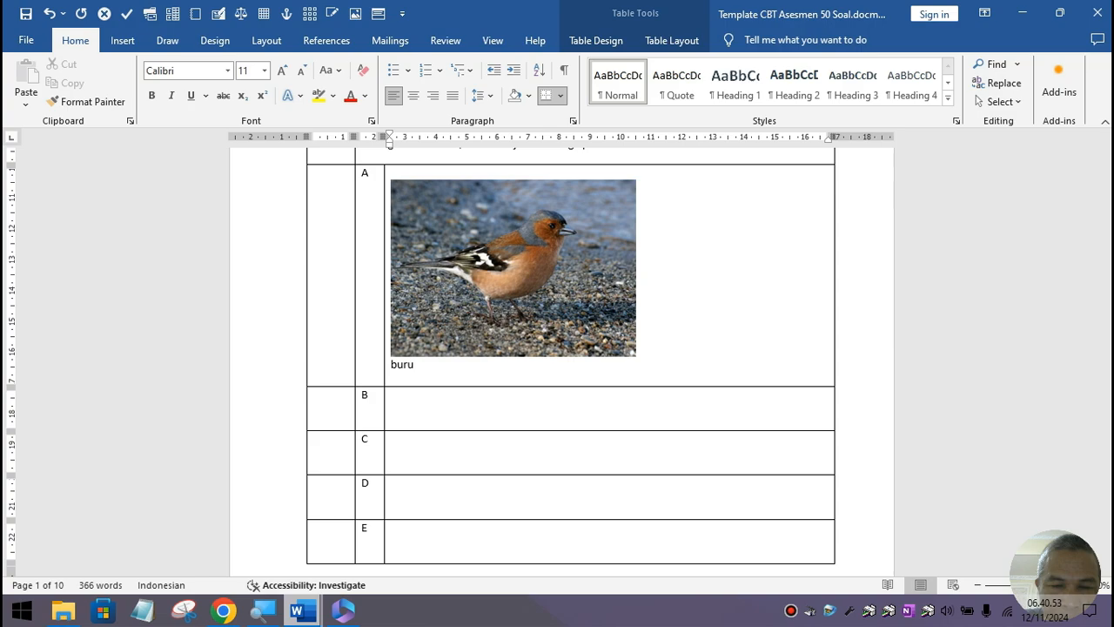
text(ng pit)
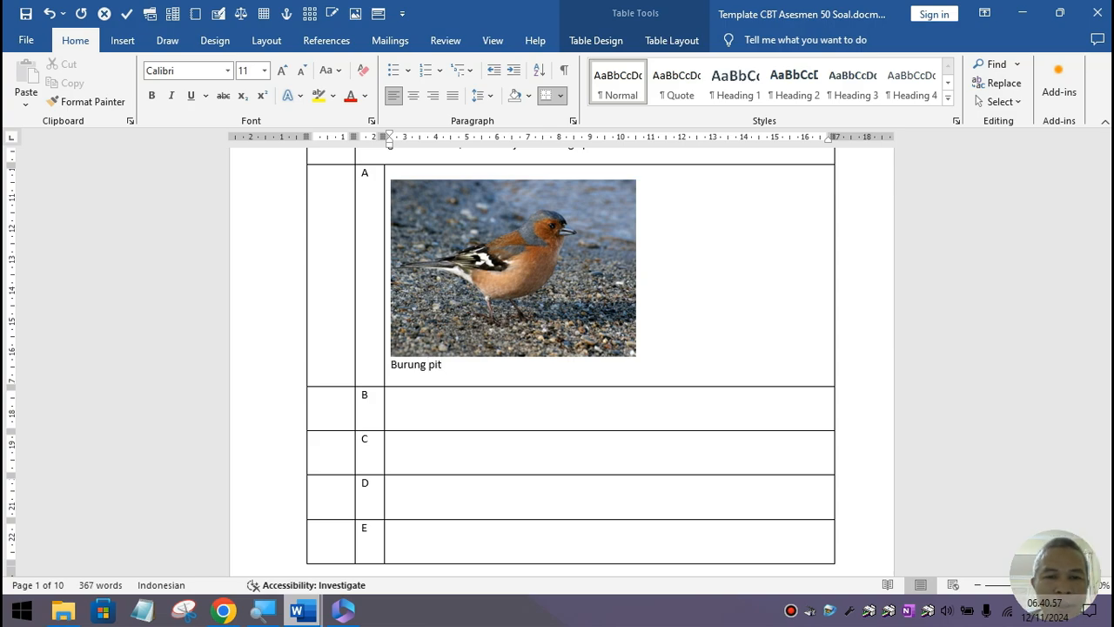
key(BackSpace)
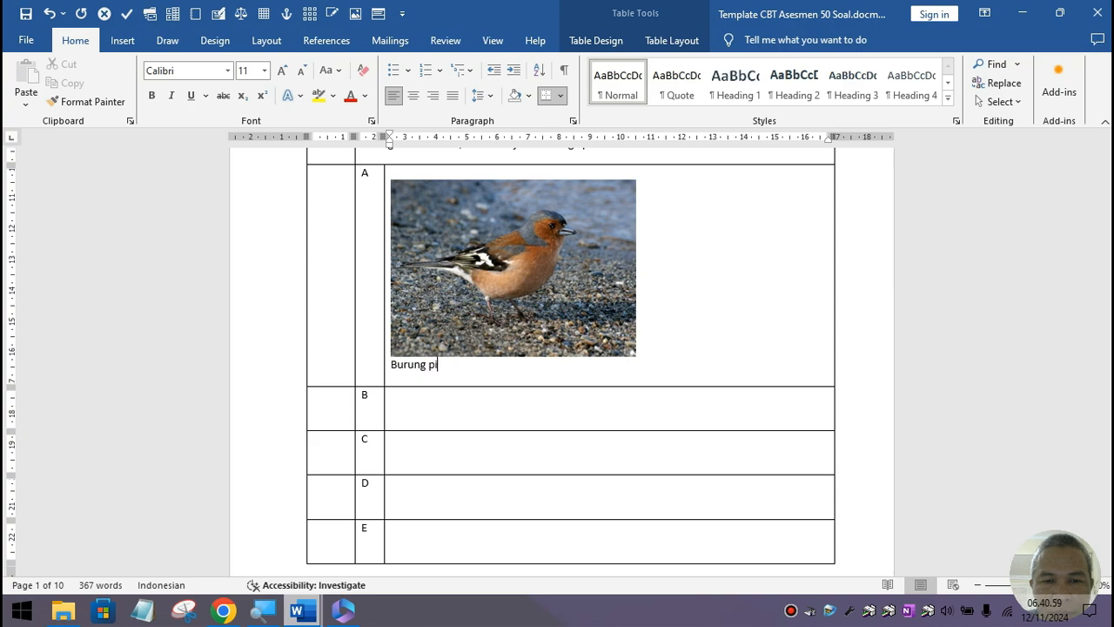
text(pit)
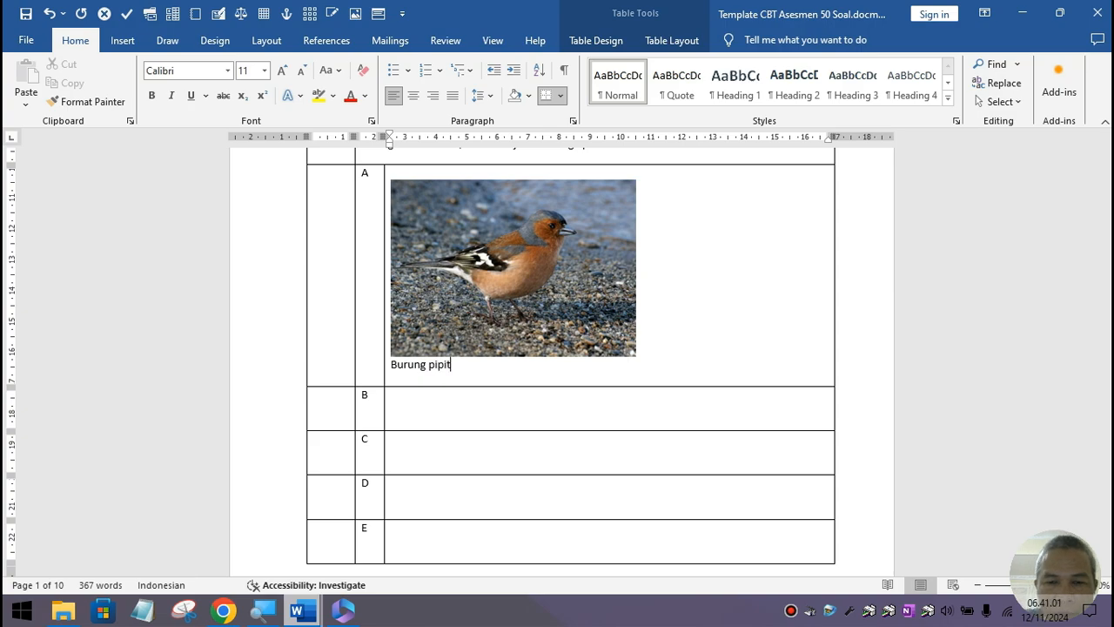
scroll(545, 350, up, 5)
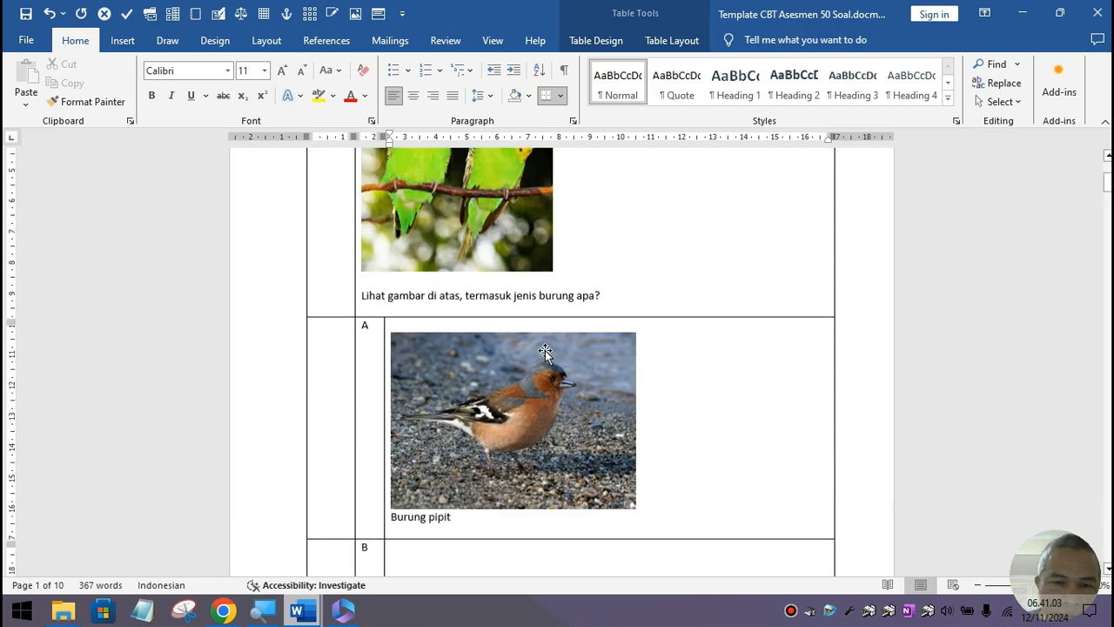
scroll(545, 350, down, 3)
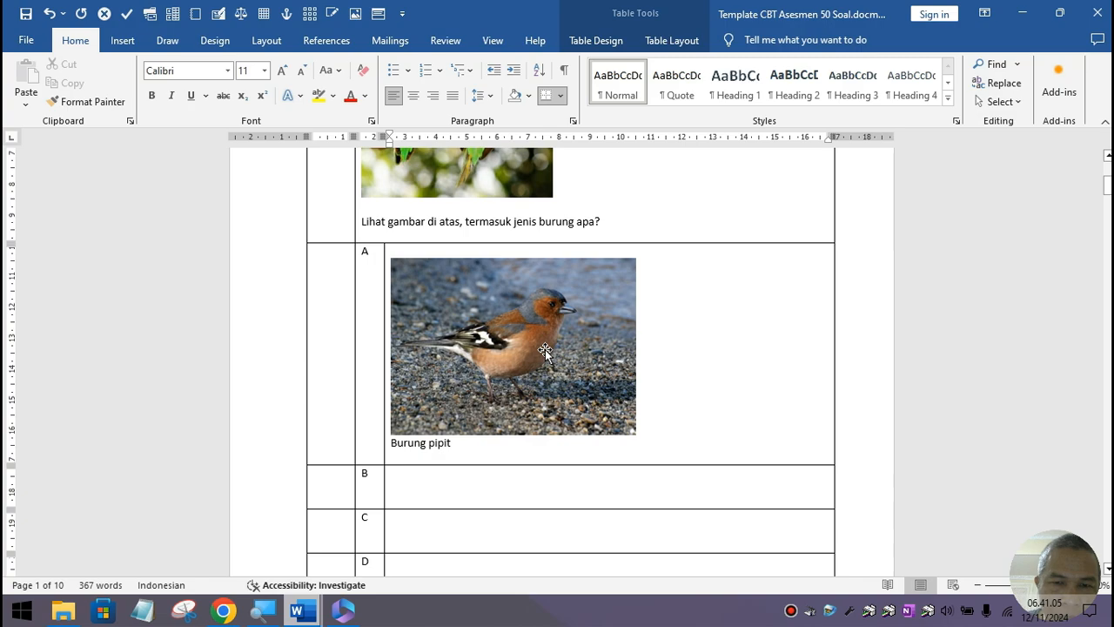
scroll(545, 350, up, 3)
scroll(545, 350, up, 4)
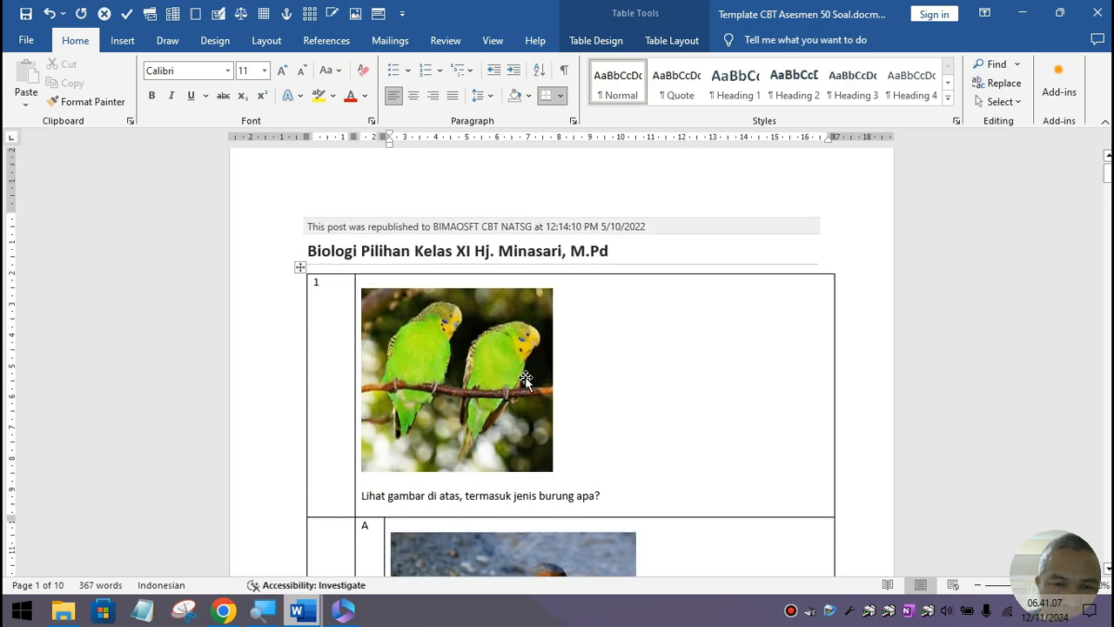
scroll(526, 381, down, 7)
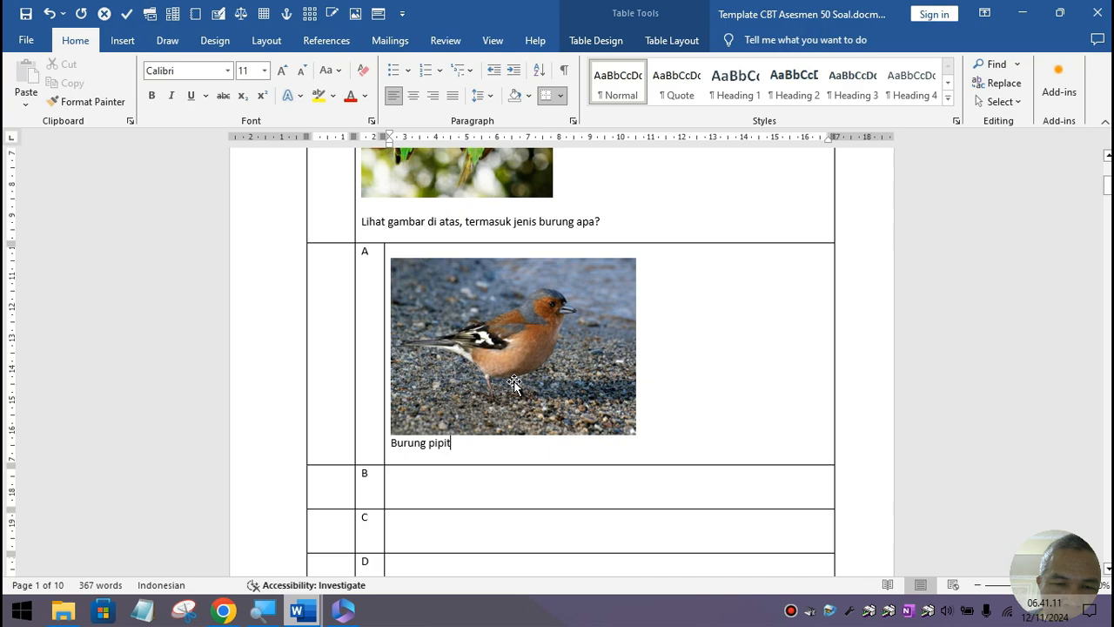
Step: Select the chaffinch photo, then scroll down to question 2
click(515, 384)
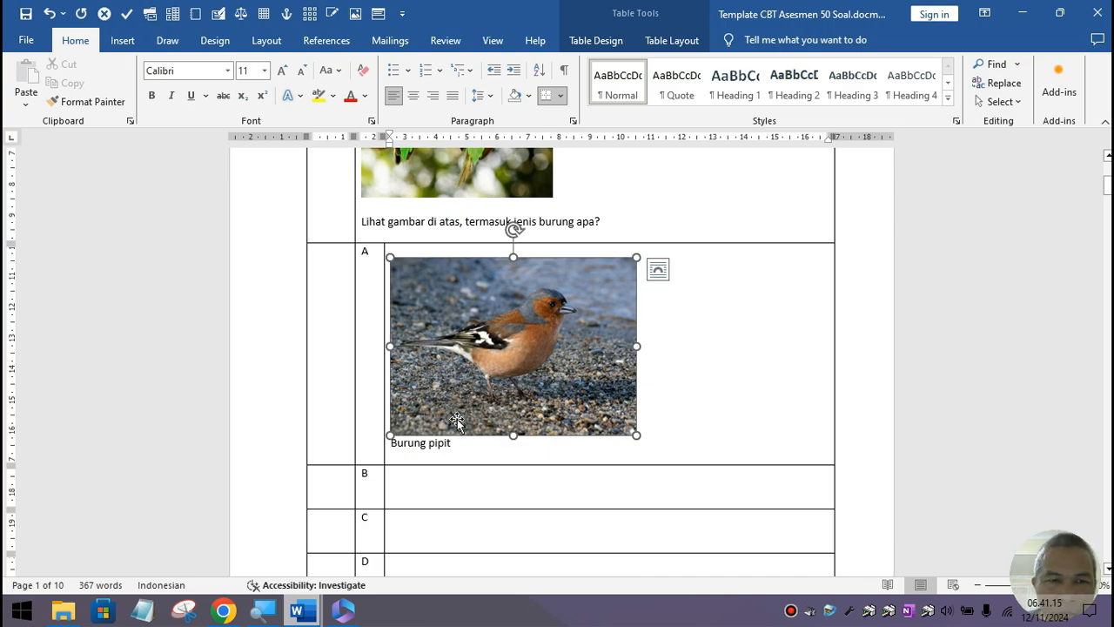
scroll(457, 422, down, 2)
scroll(457, 423, down, 2)
scroll(457, 416, down, 7)
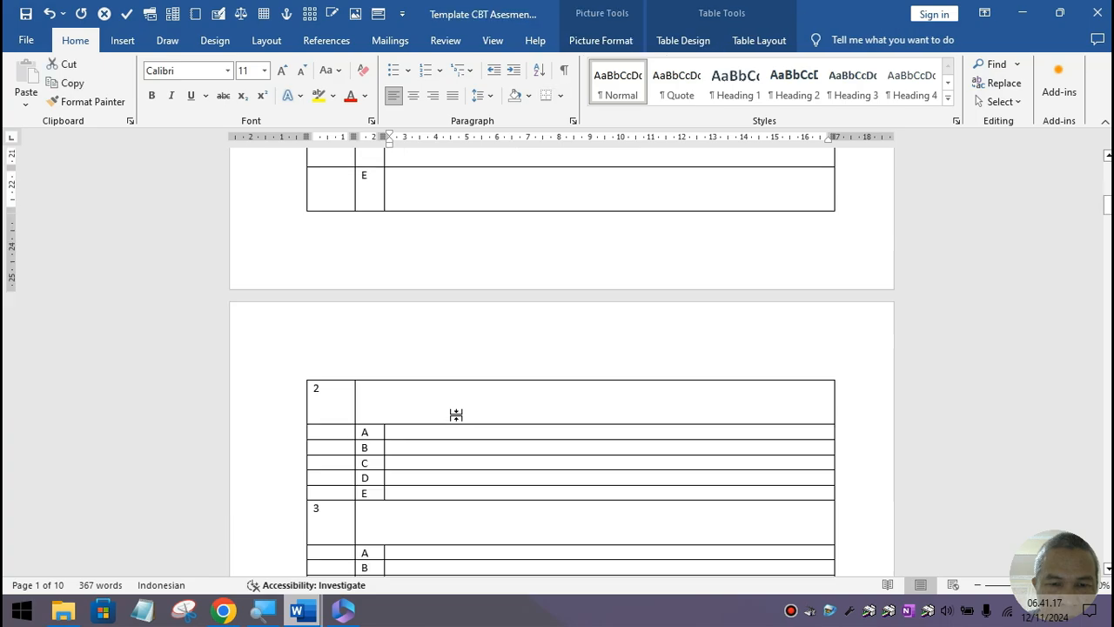
Step: Run the Benar / Salah macro in question 2's cell with No Soal 2 and 1 statement
scroll(457, 416, down, 2)
click(389, 321)
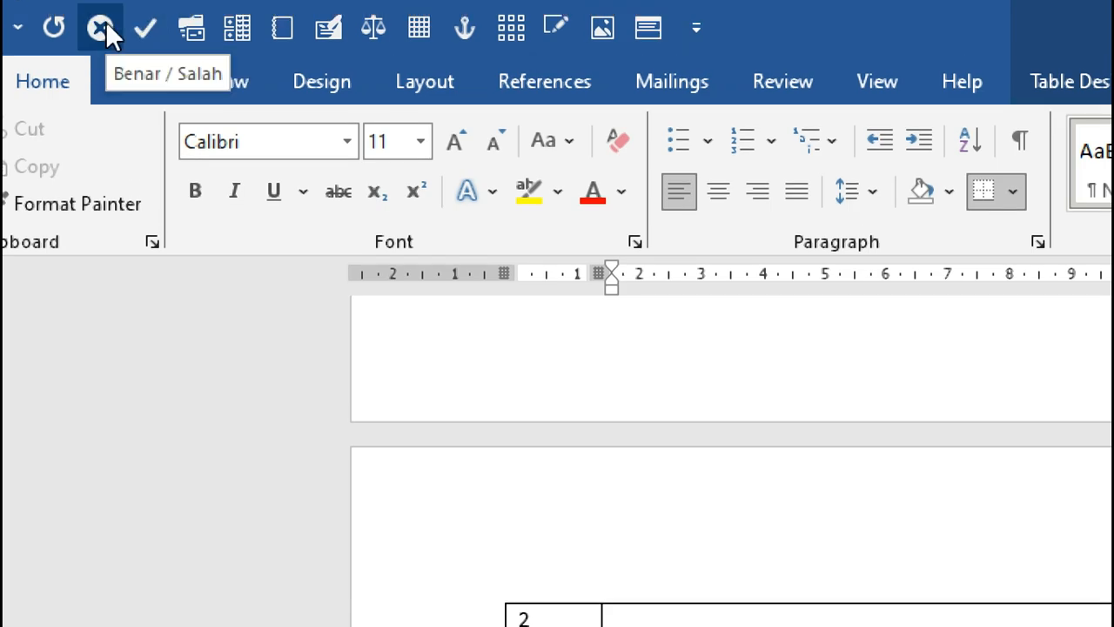
click(104, 21)
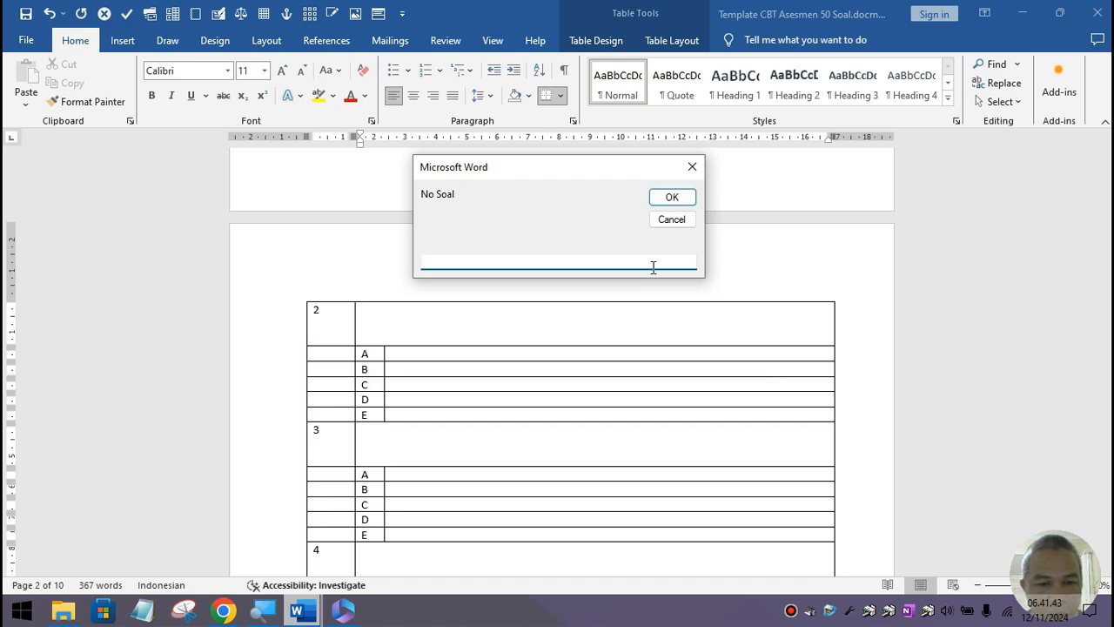
text(2)
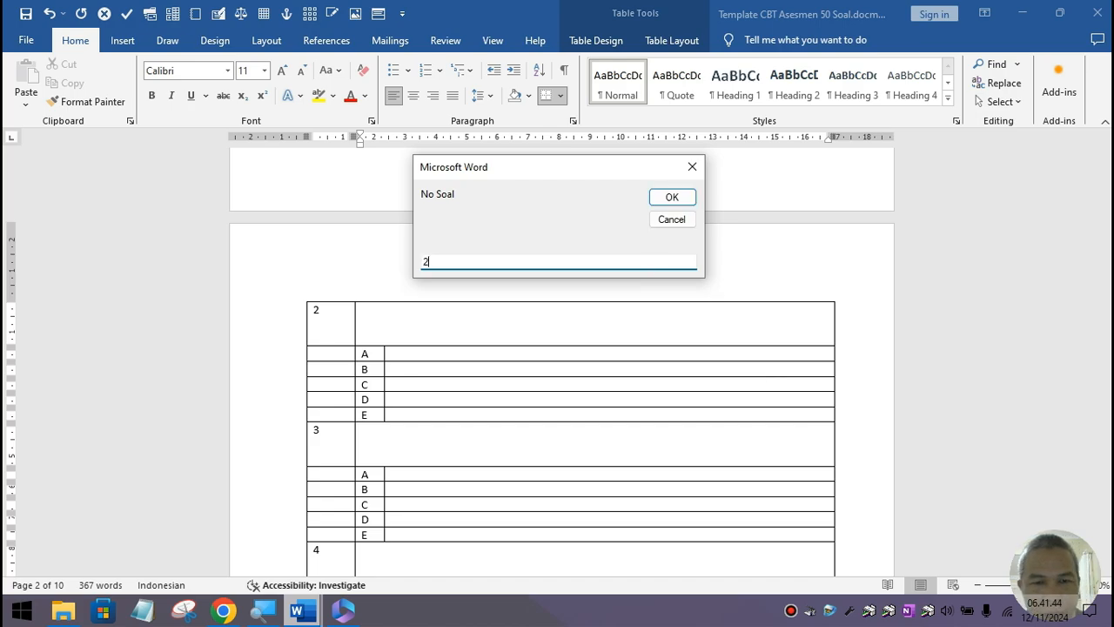
click(673, 198)
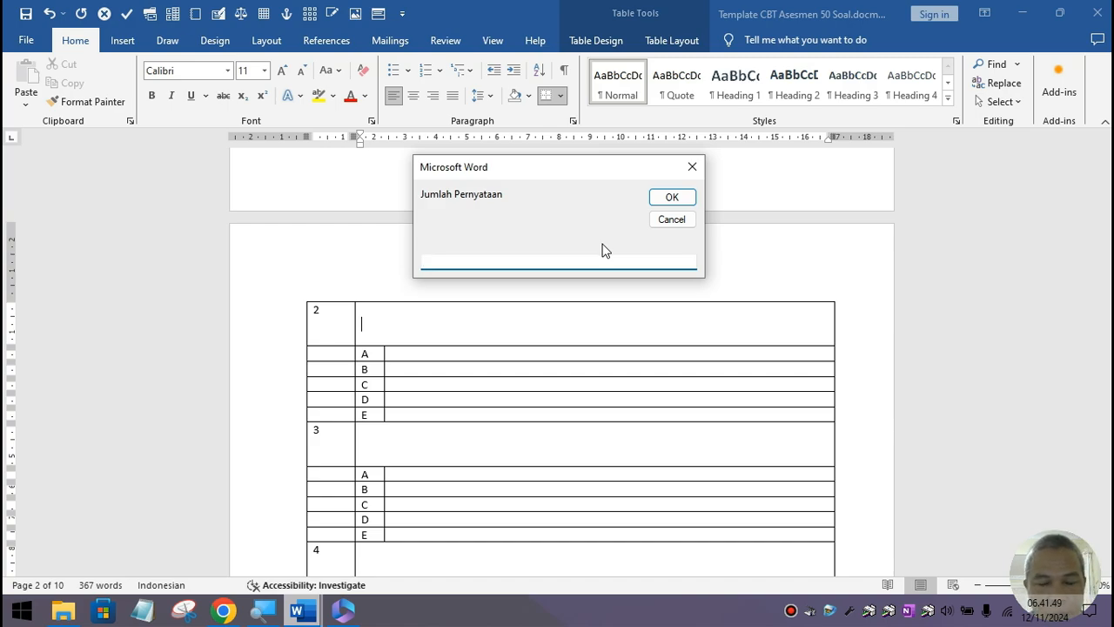
text(1)
click(667, 198)
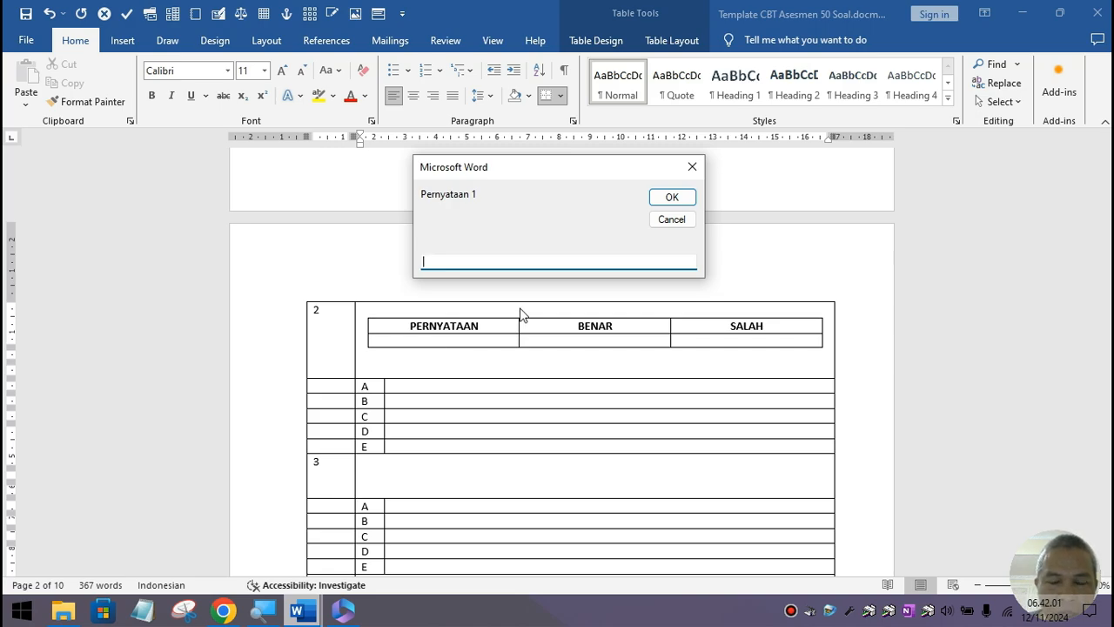
Step: Enter statement 1 as 'Apakah burung nuri tidak bisa terbang tinggi'
text(A)
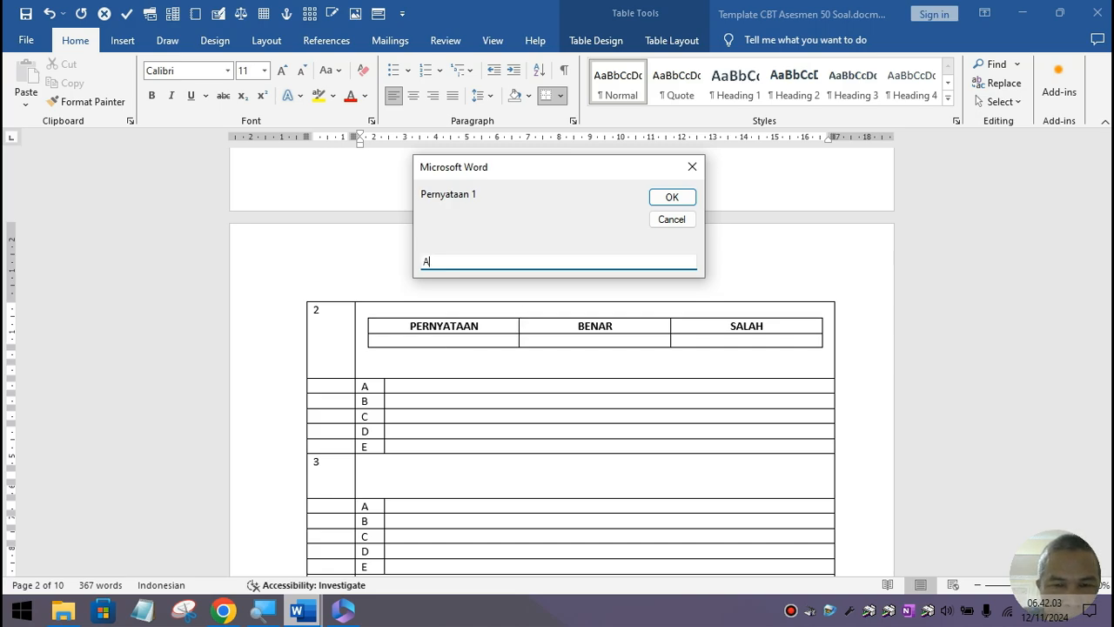
text(p)
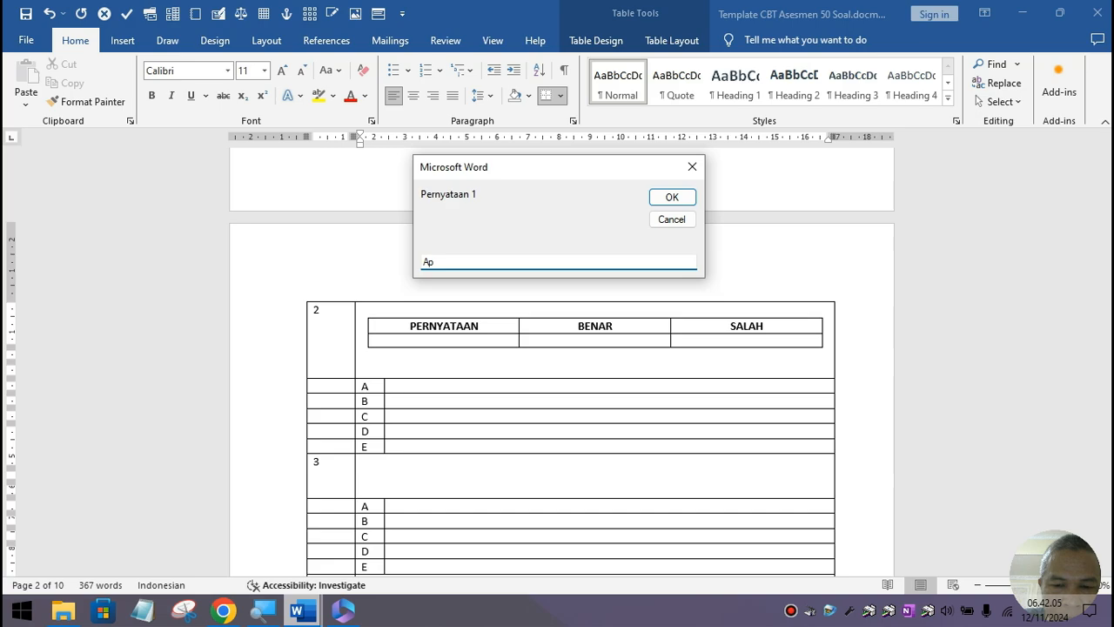
text(akah bu)
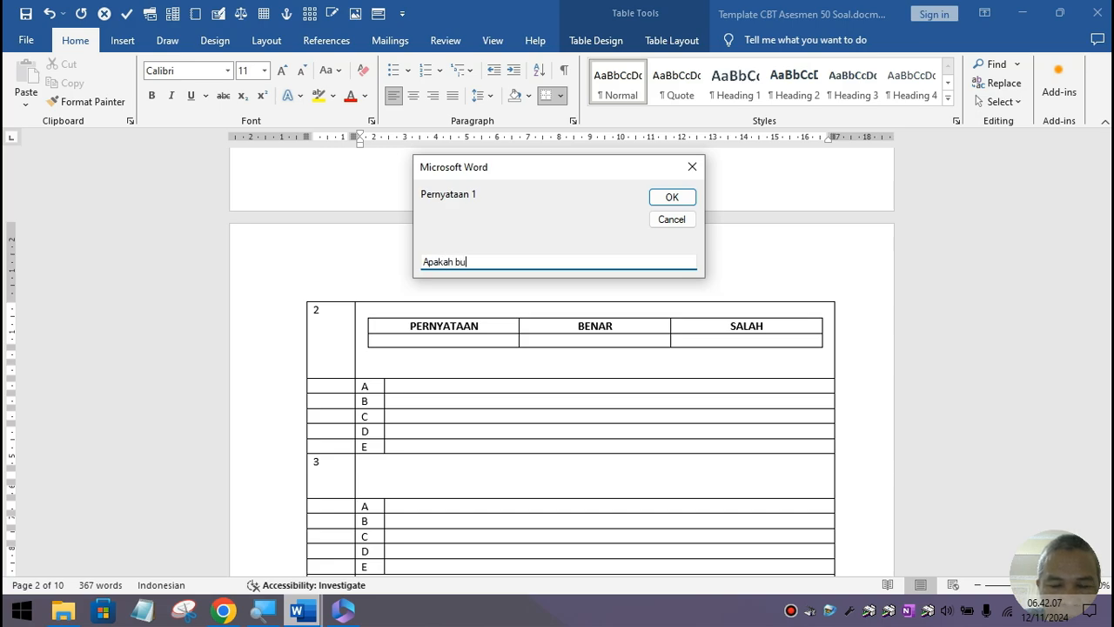
text(rung nuri)
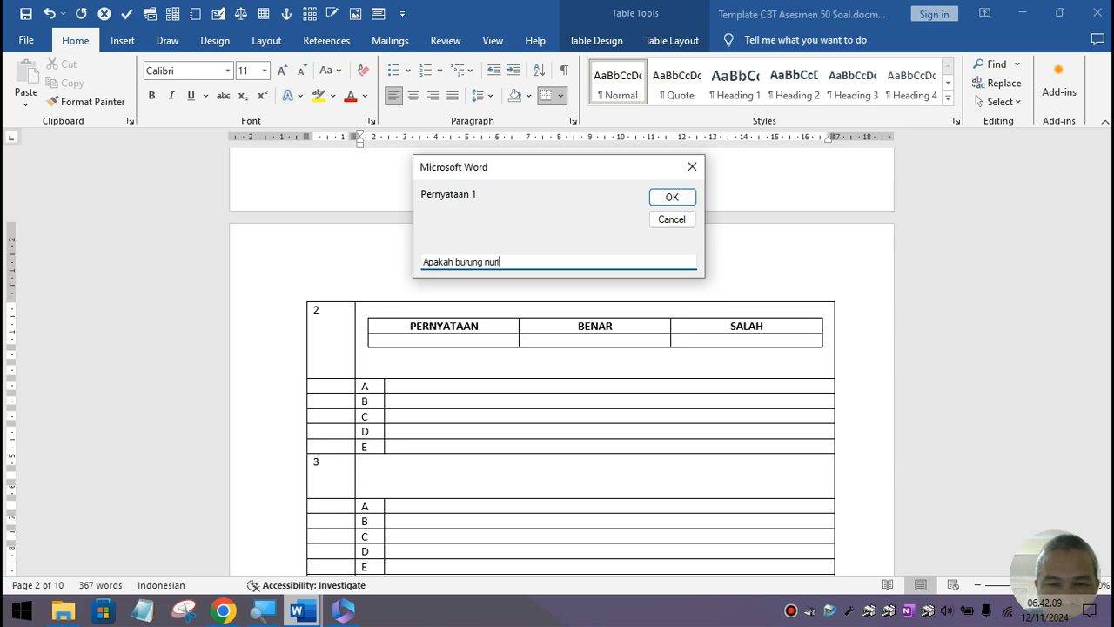
text( tidak bi)
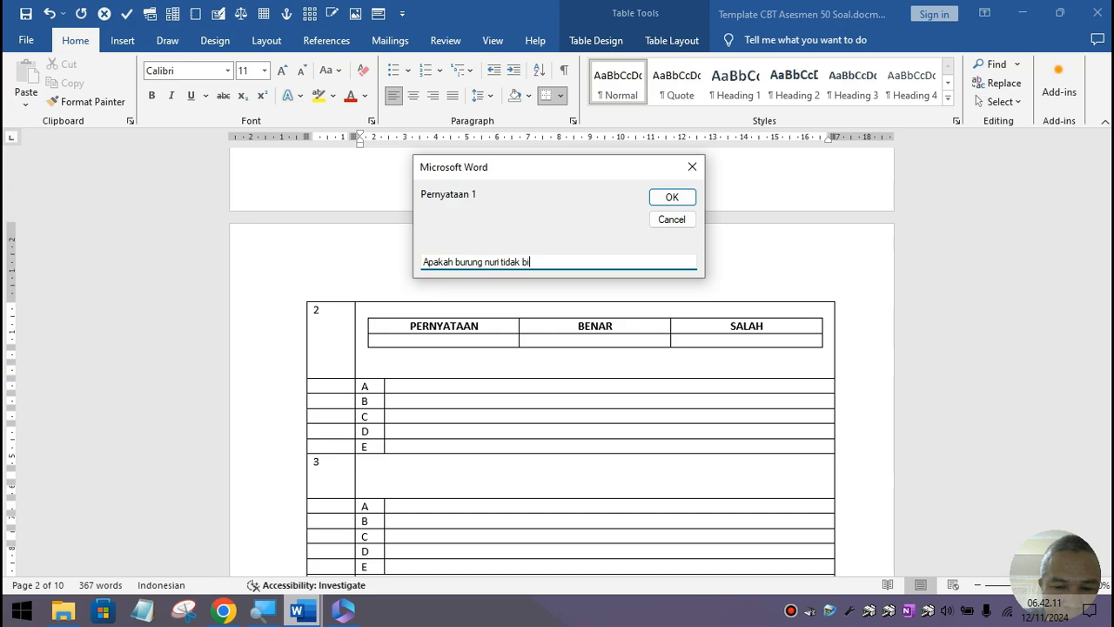
text(sa terbang )
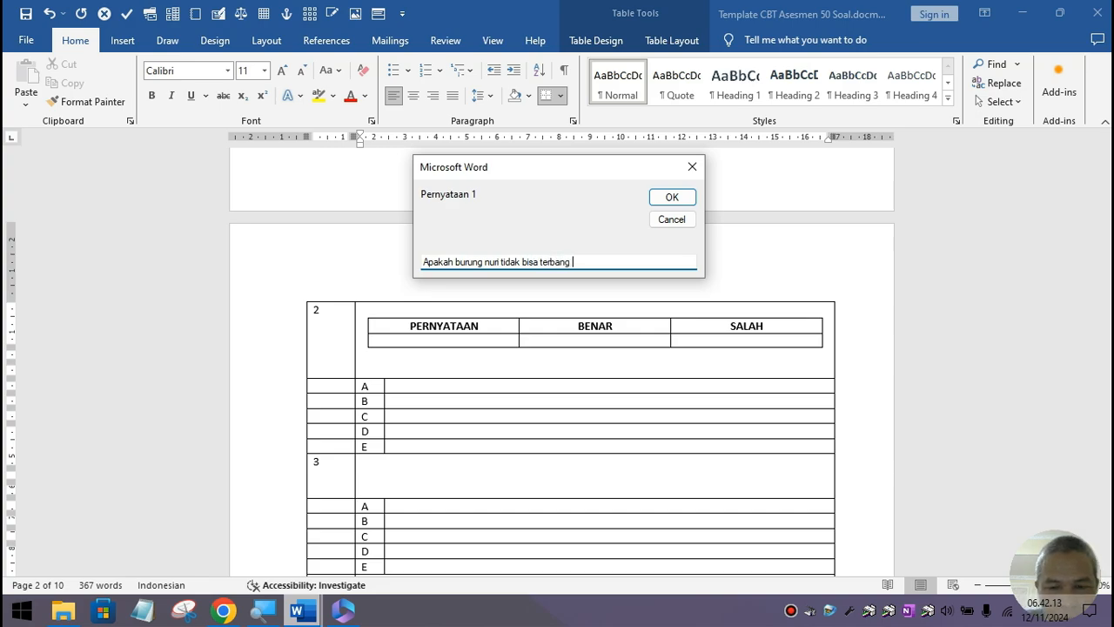
text(tinggi)
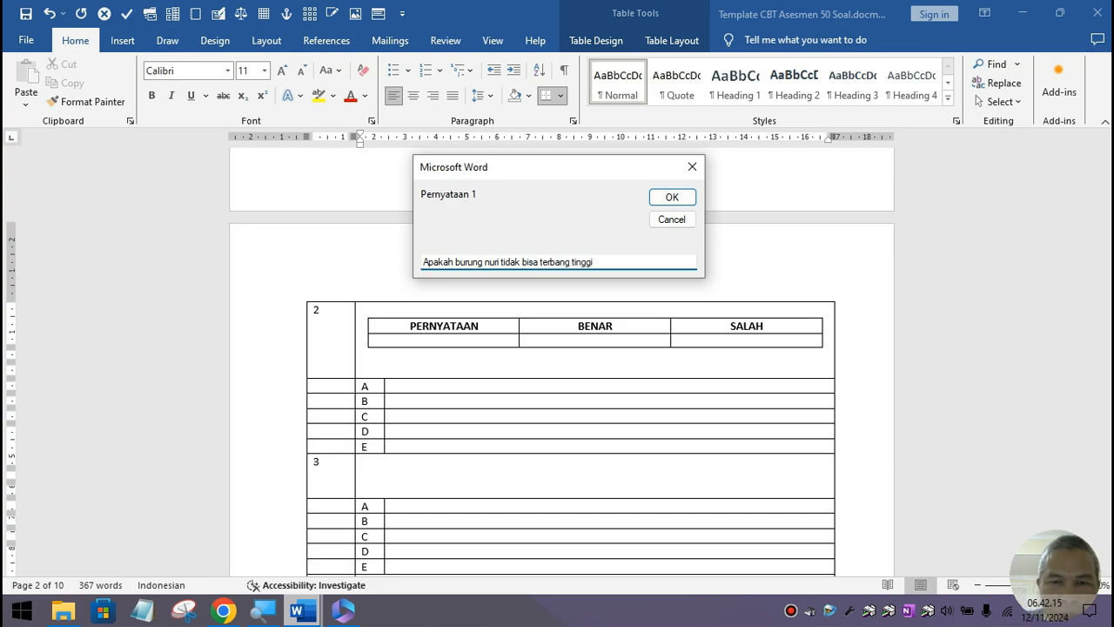
click(684, 203)
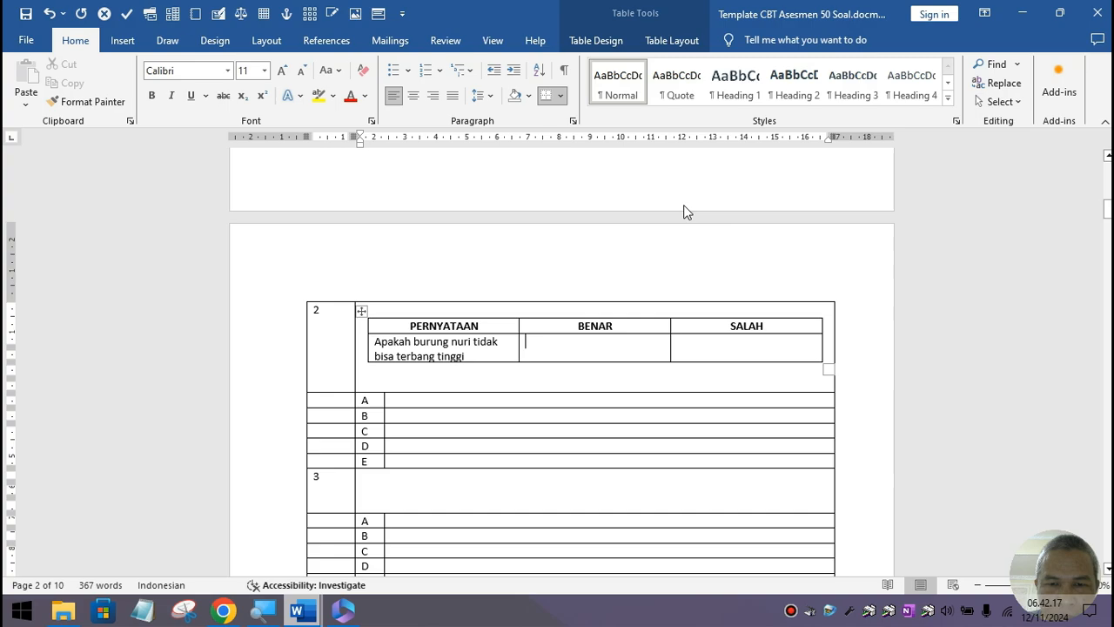
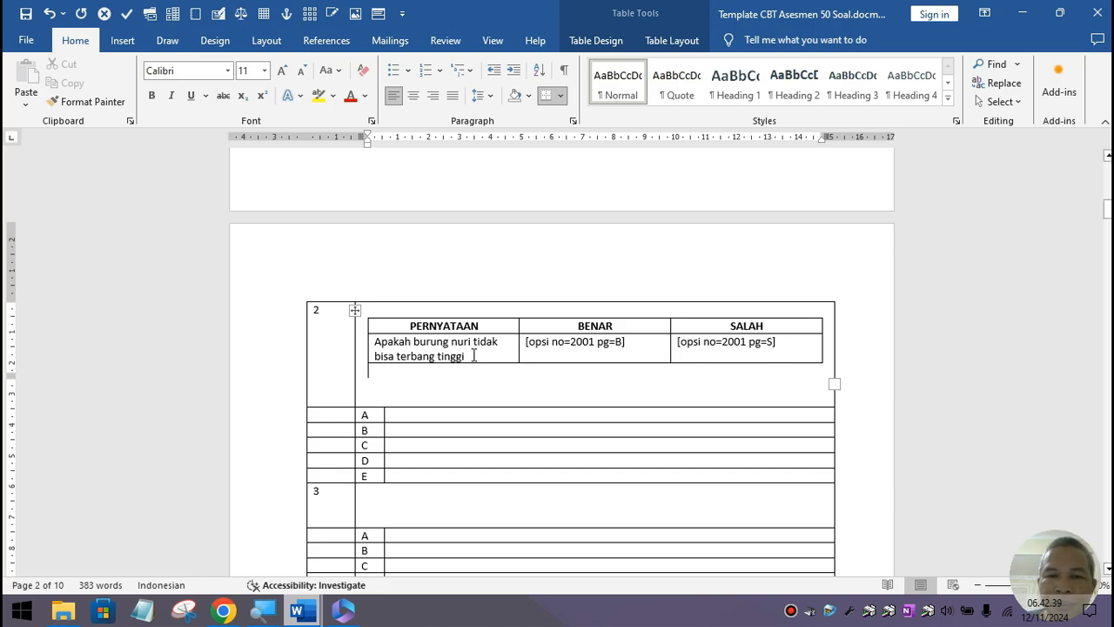
Step: Delete 'Apakah' and capitalise the statement to read 'Burung nuri tidak bisa terbang tinggi'
click(415, 339)
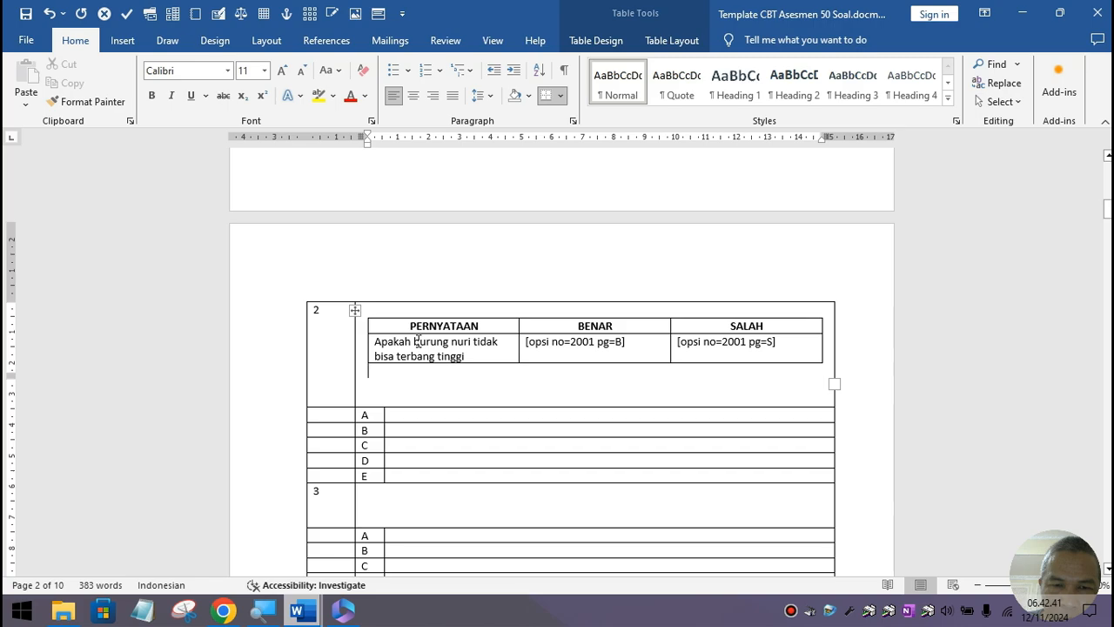
key(BackSpace)
key(BackSpace)
key(BackSpace)
key(BackSpace)
key(BackSpace)
key(BackSpace)
key(BackSpace)
key(BackSpace)
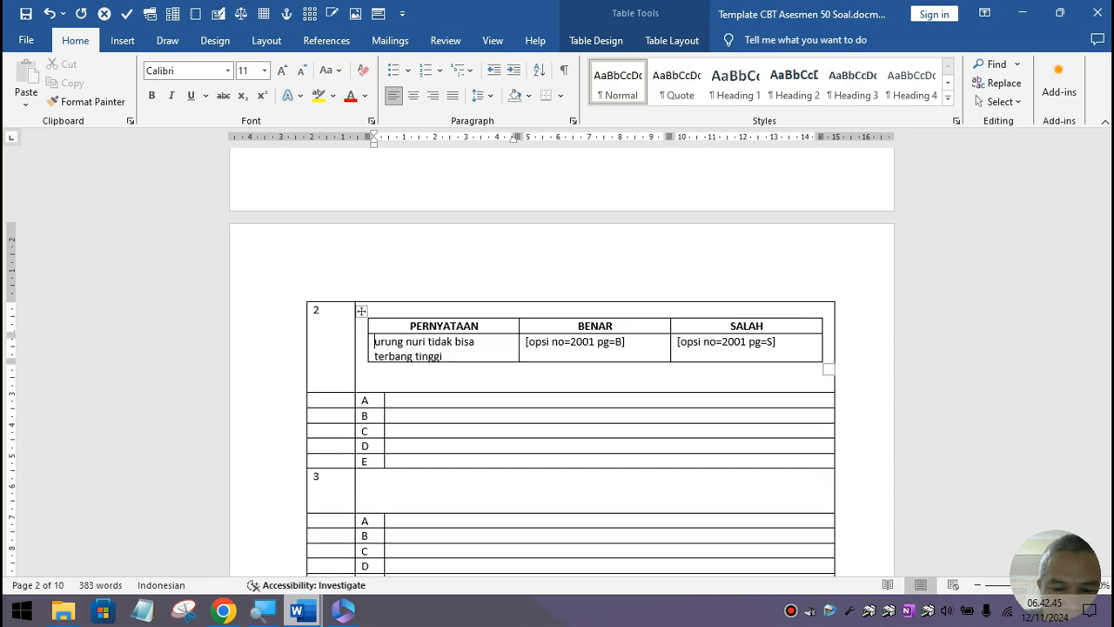
text(B)
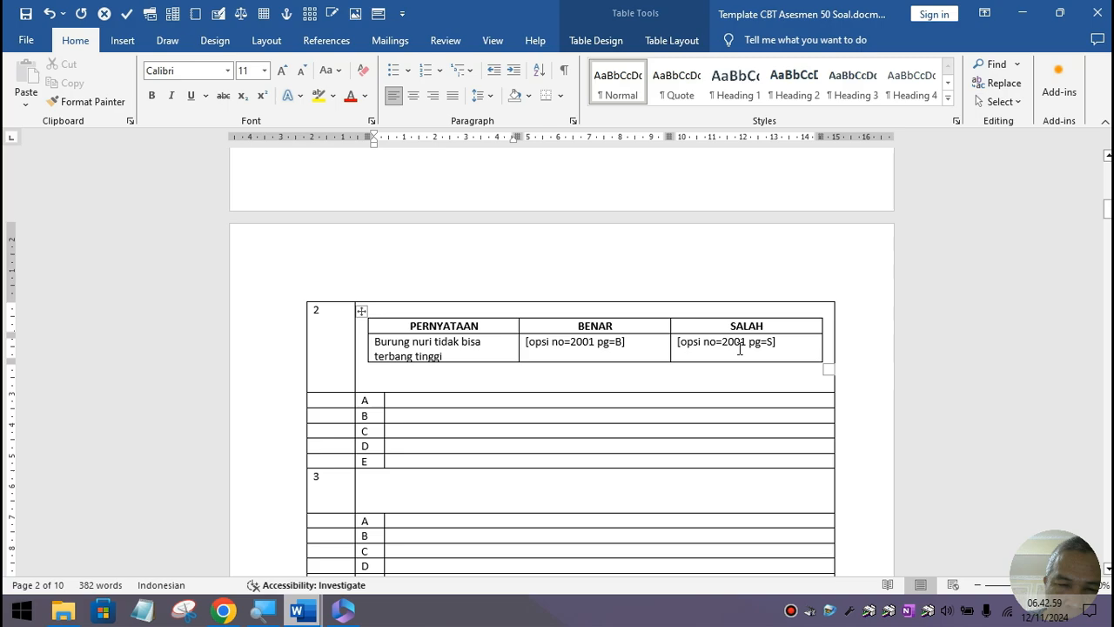
Step: Try pasting a copy of the statement row below the inner table, then undo it
click(412, 380)
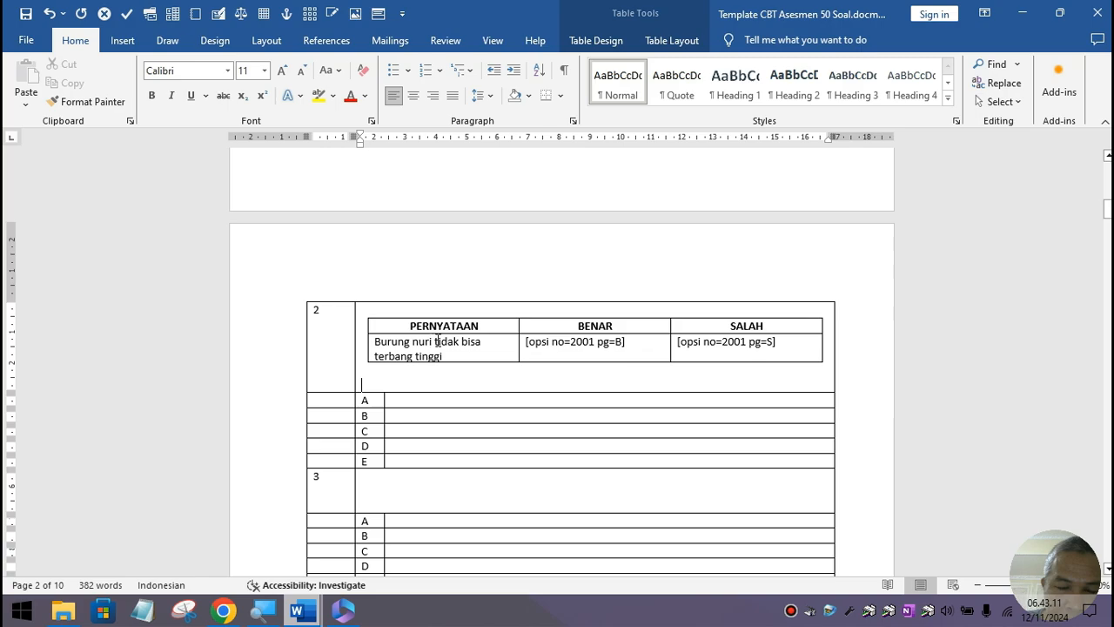
click(385, 347)
shift+click(794, 348)
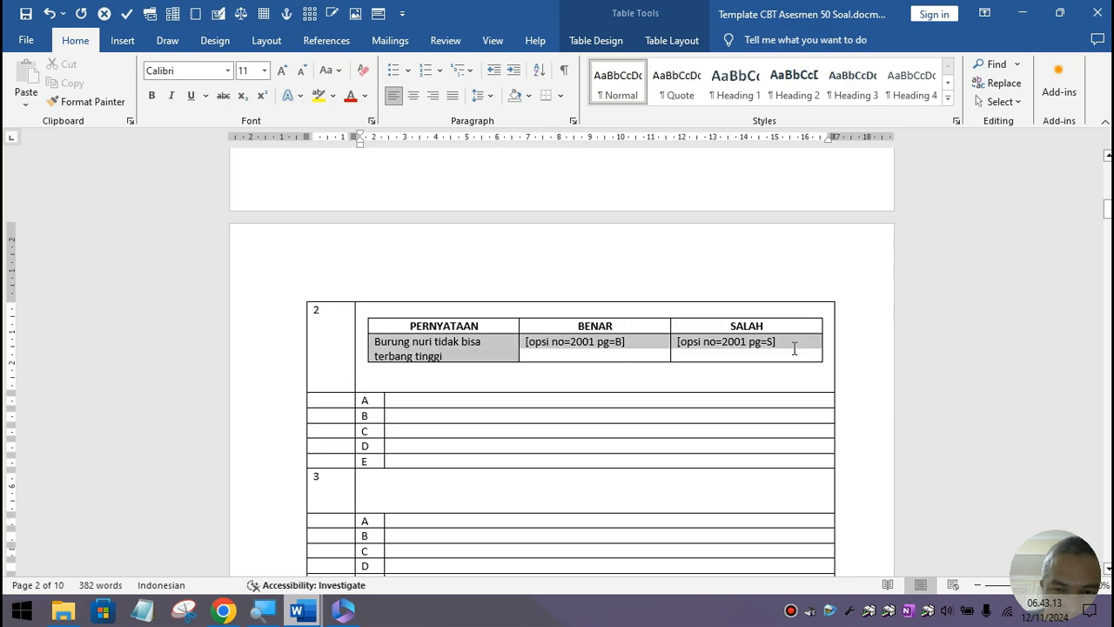
click(435, 369)
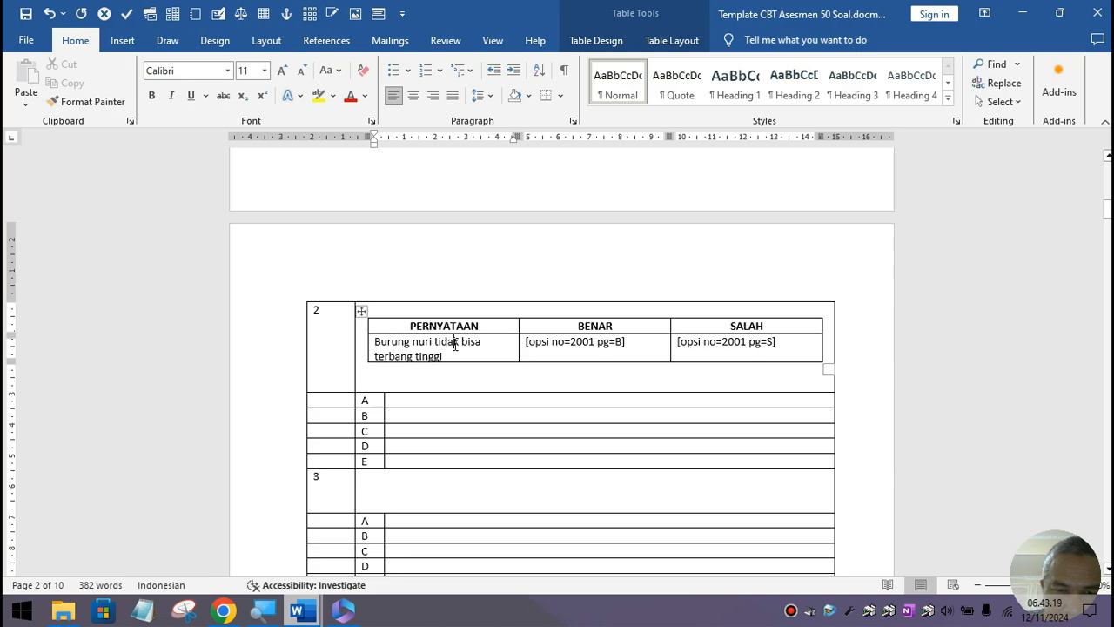
drag(390, 323, 604, 350)
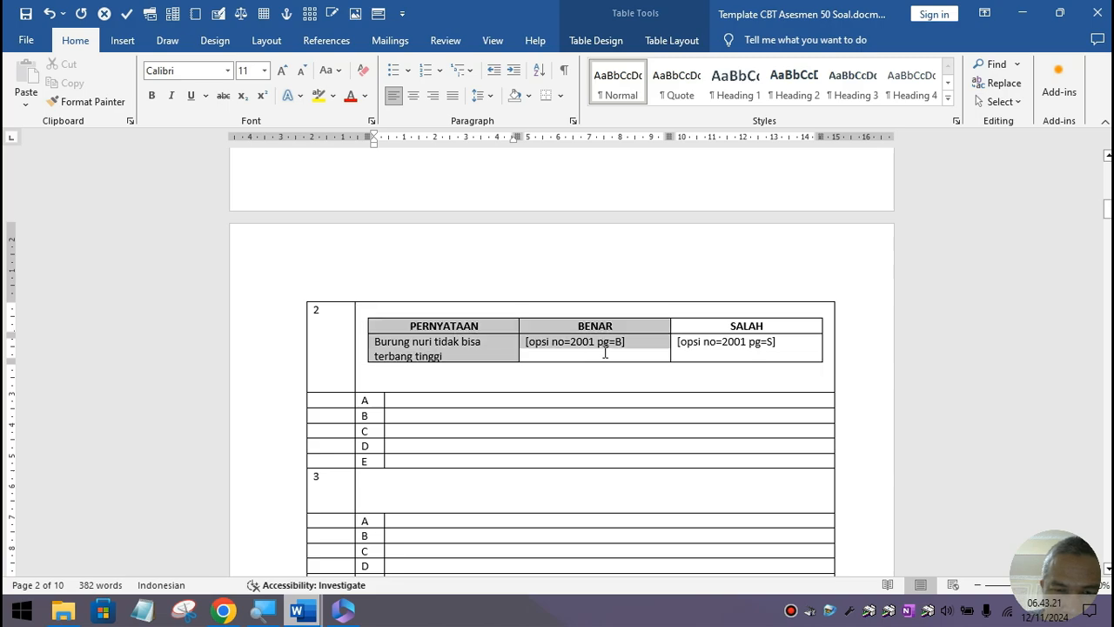
click(459, 339)
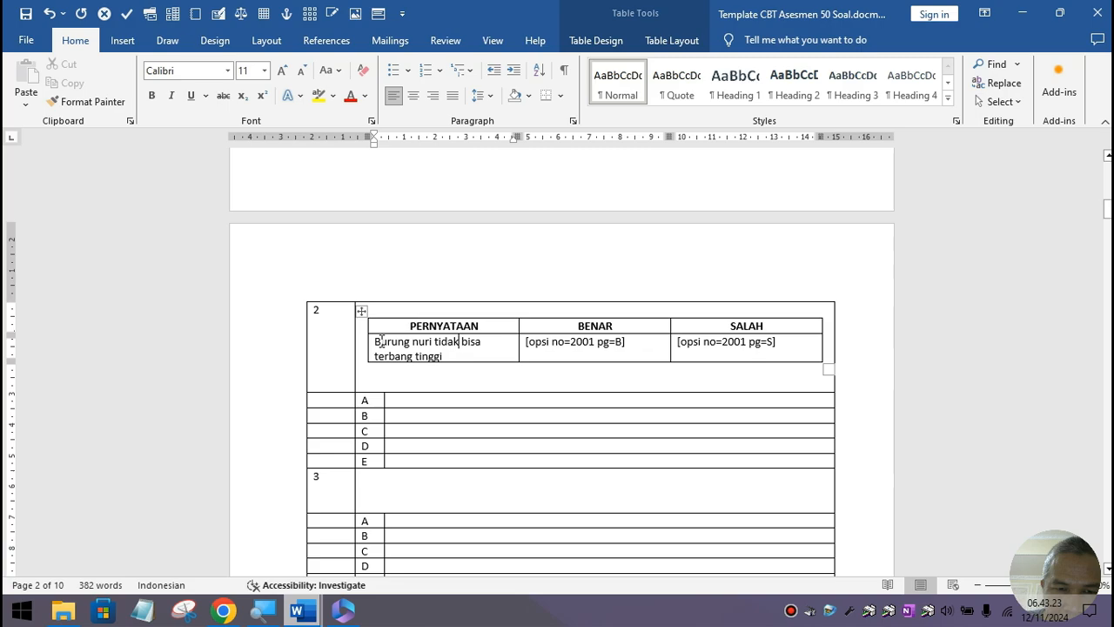
drag(371, 339, 772, 358)
key(ctrl+c)
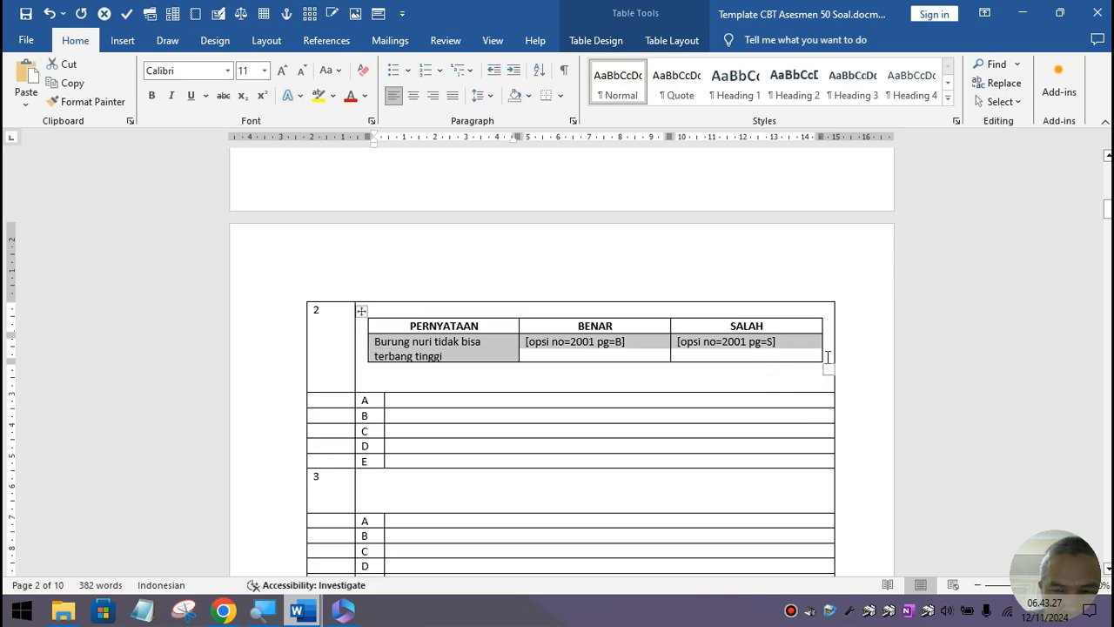
click(829, 355)
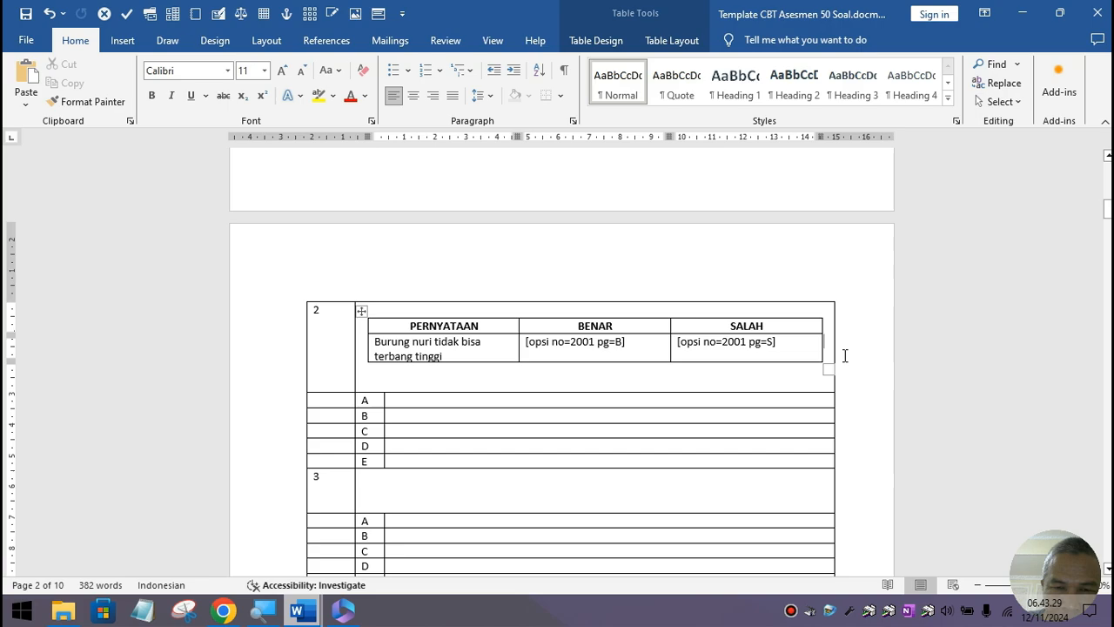
click(476, 372)
key(ctrl+v)
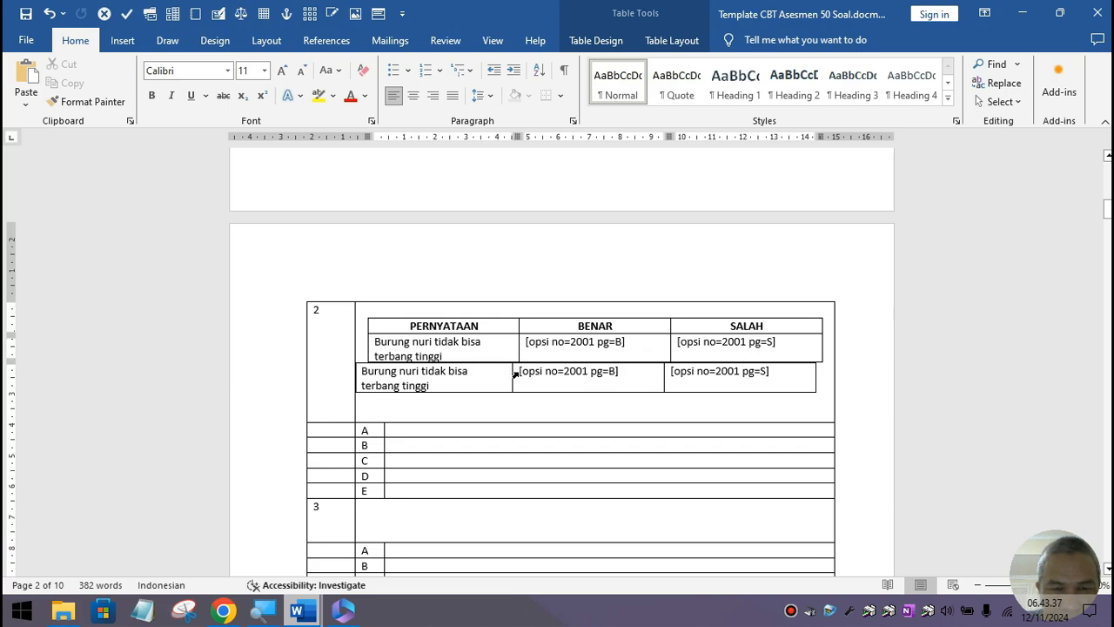
key(ctrl+z)
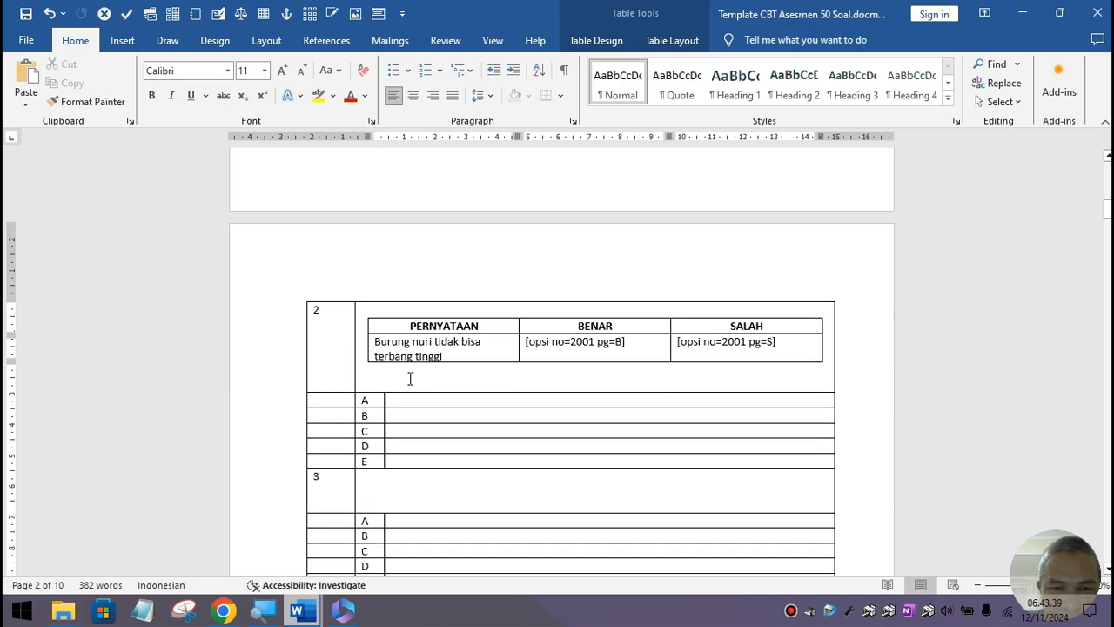
Step: Delete the empty line under the statement table, then undo to restore it
click(456, 370)
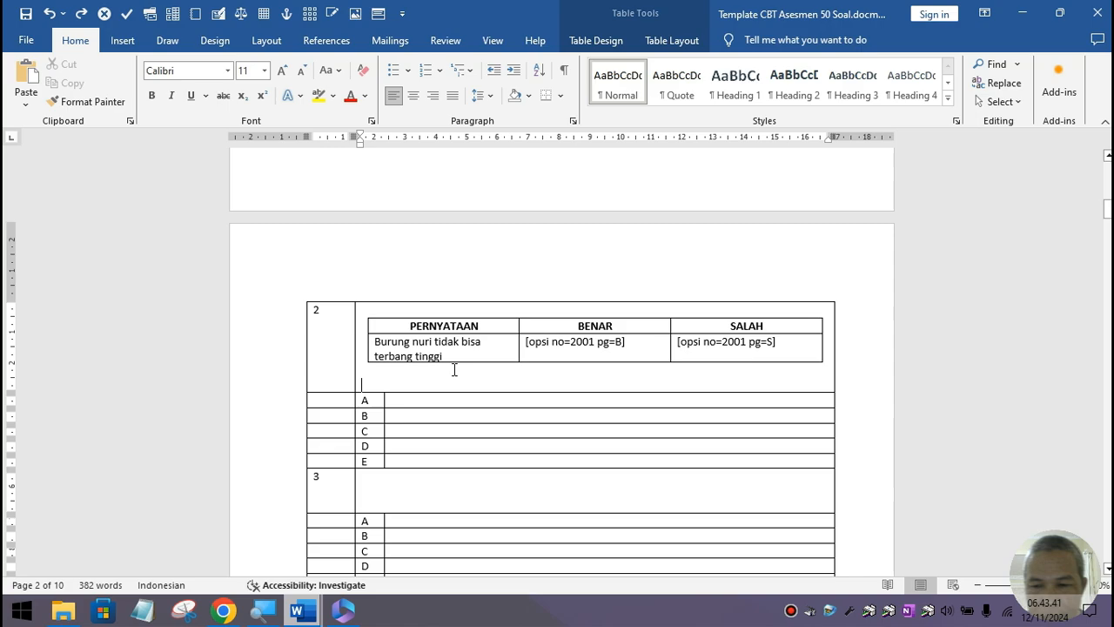
key(BackSpace)
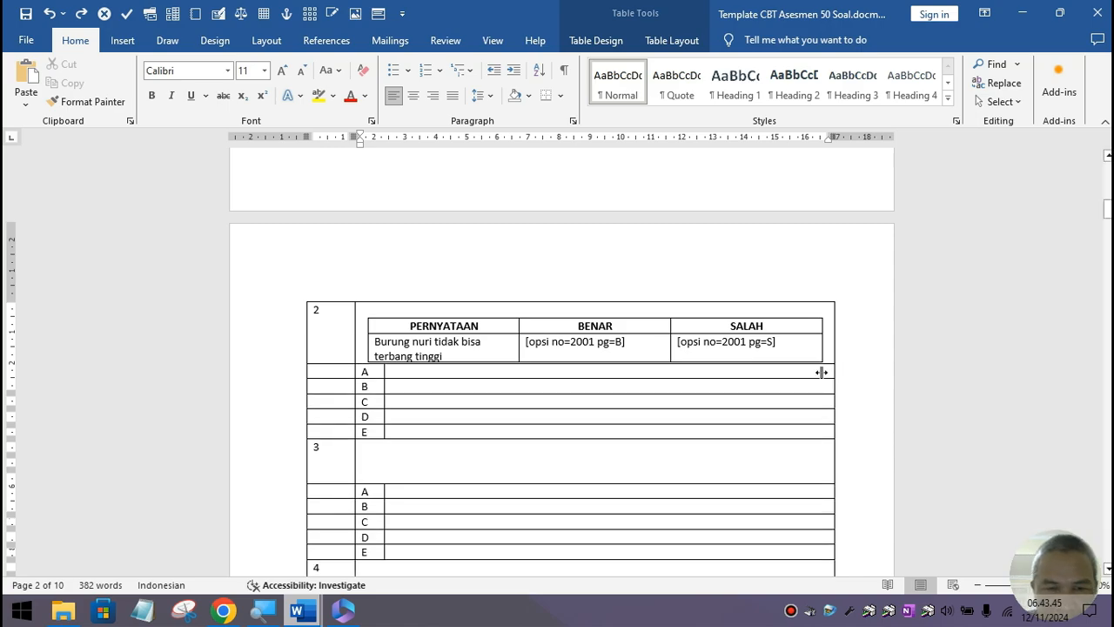
key(ctrl+z)
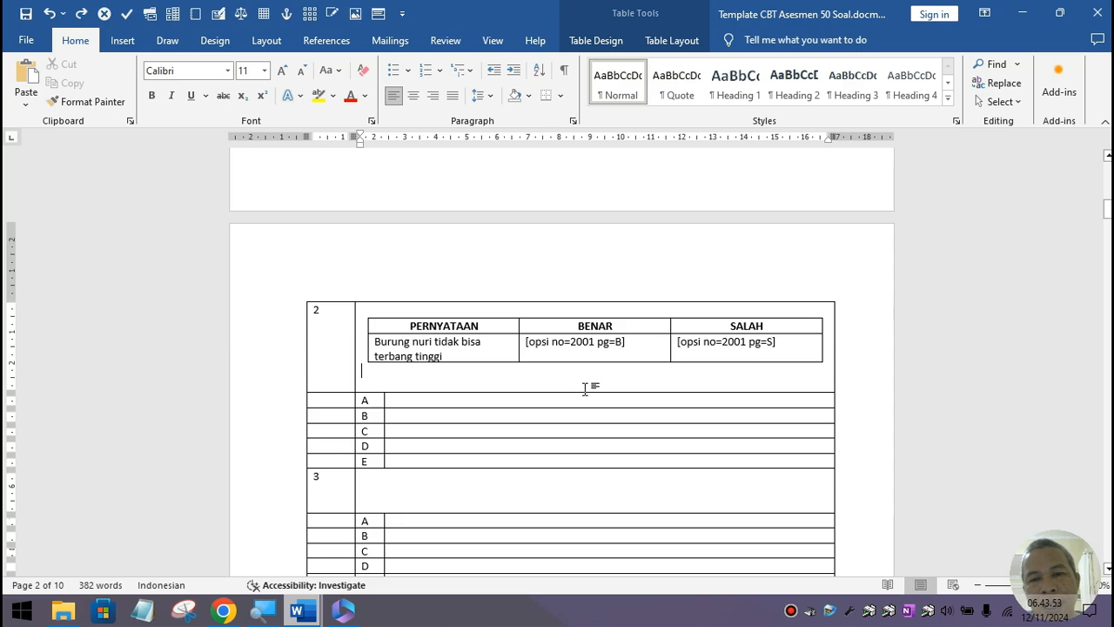
click(400, 488)
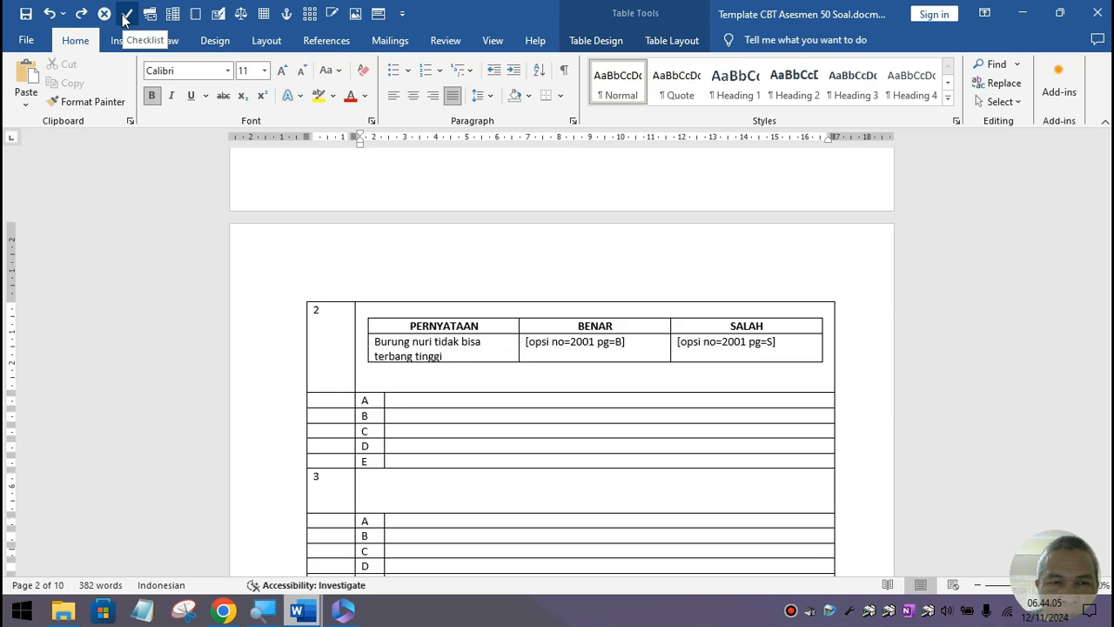
Step: Run the Checklist macro for question 3 with 1 statement: the first vice-principal's name and titles
click(125, 15)
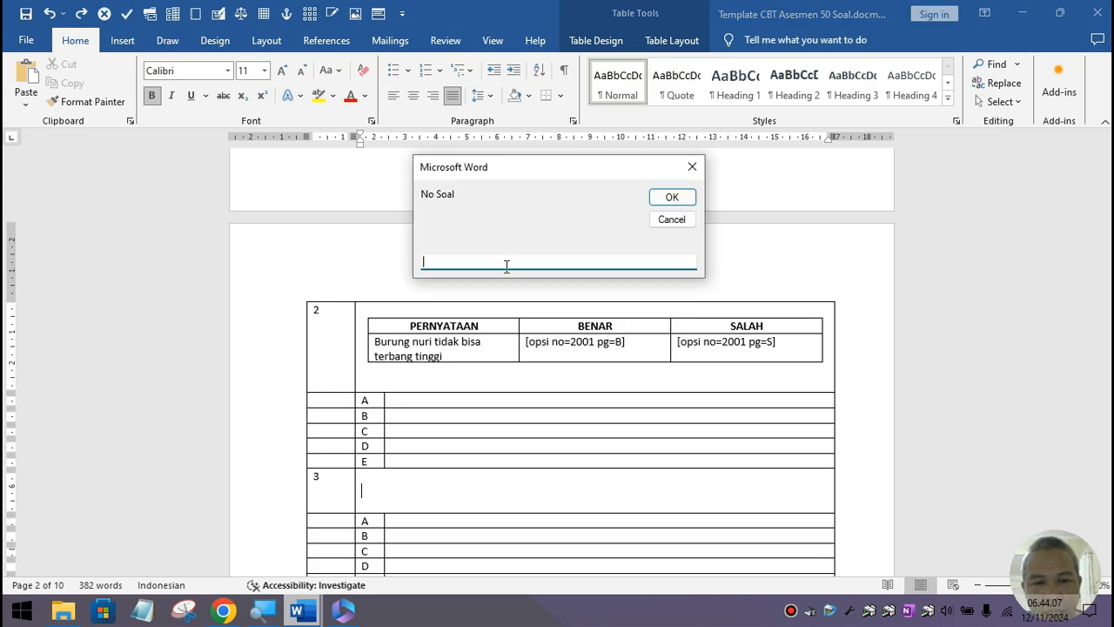
text(3)
click(683, 198)
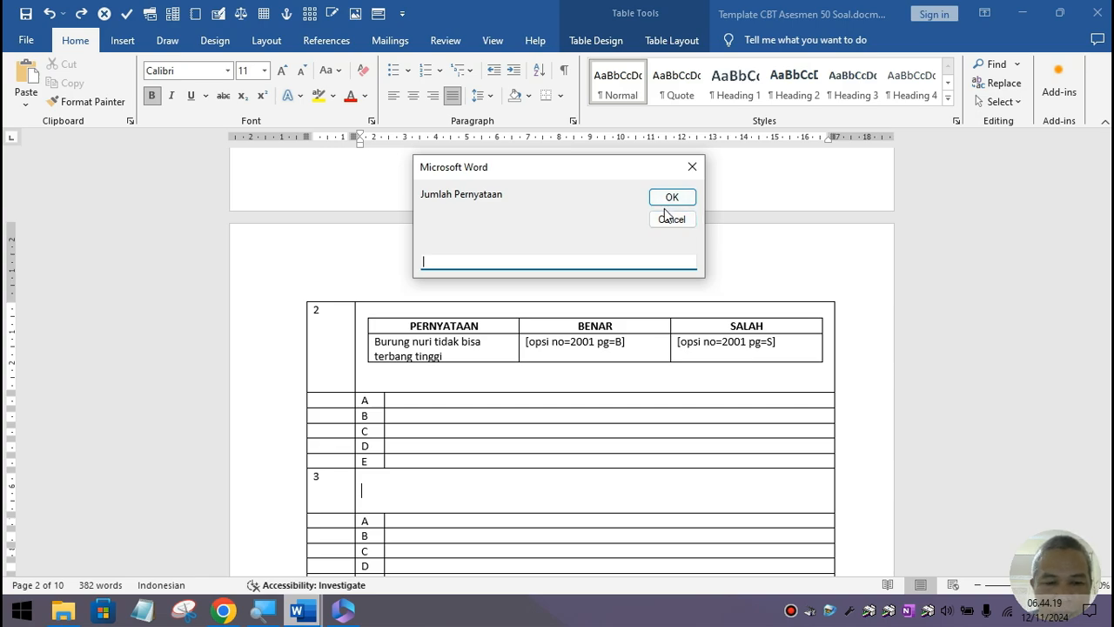
text(1)
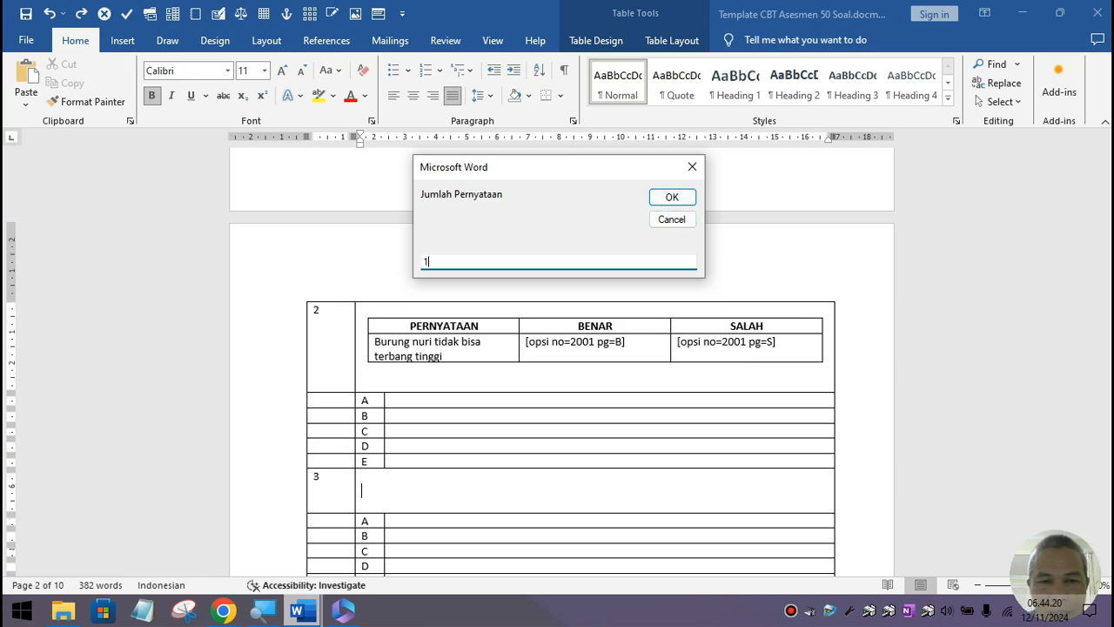
click(672, 198)
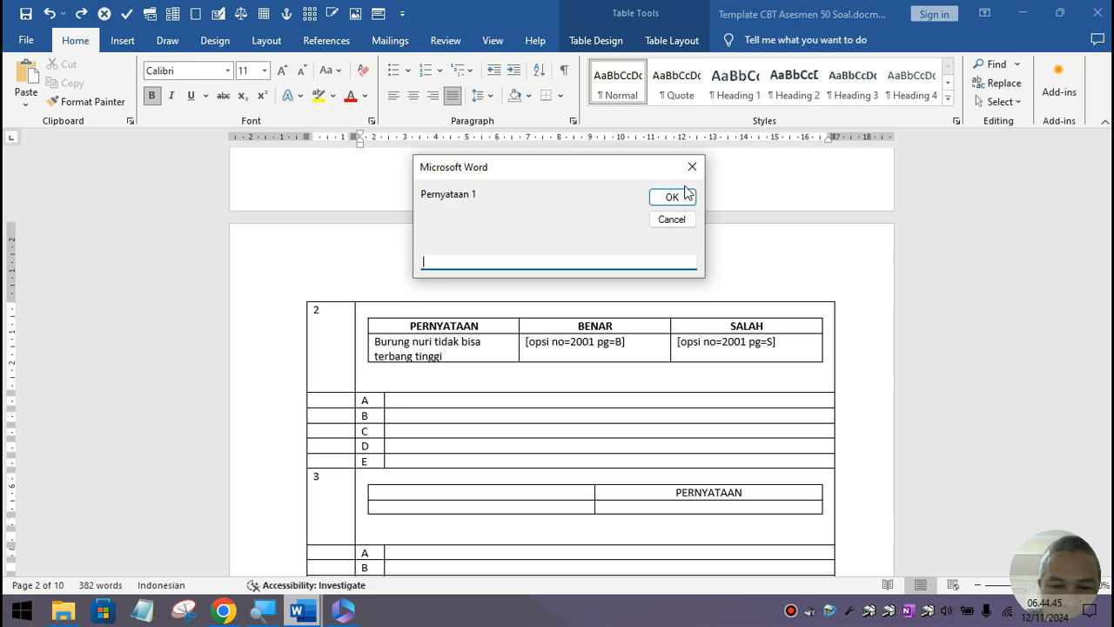
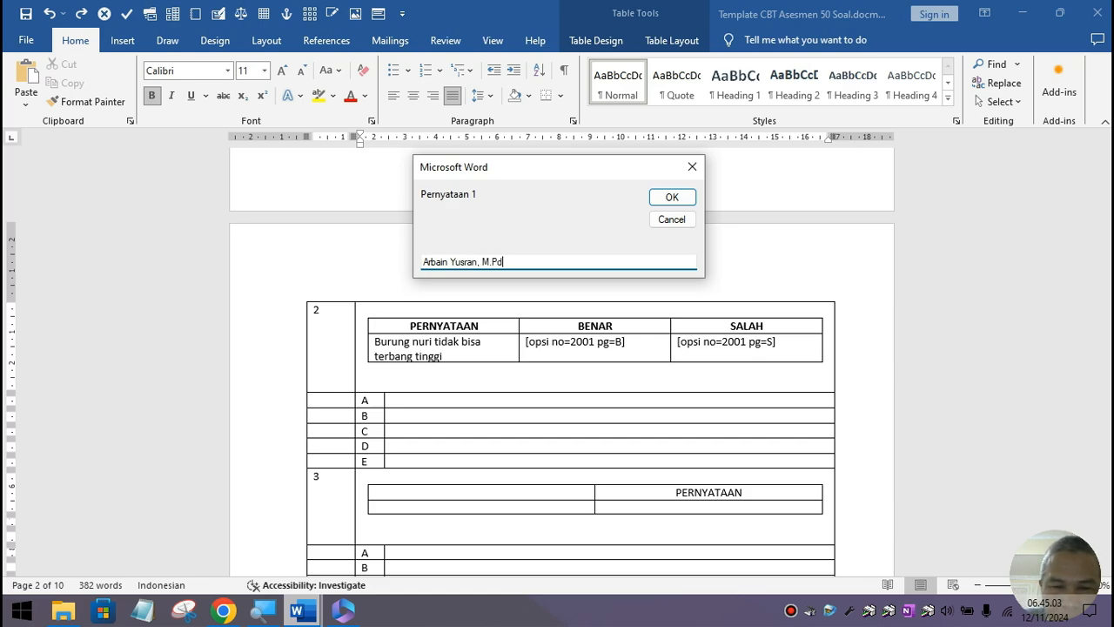
text(.I)
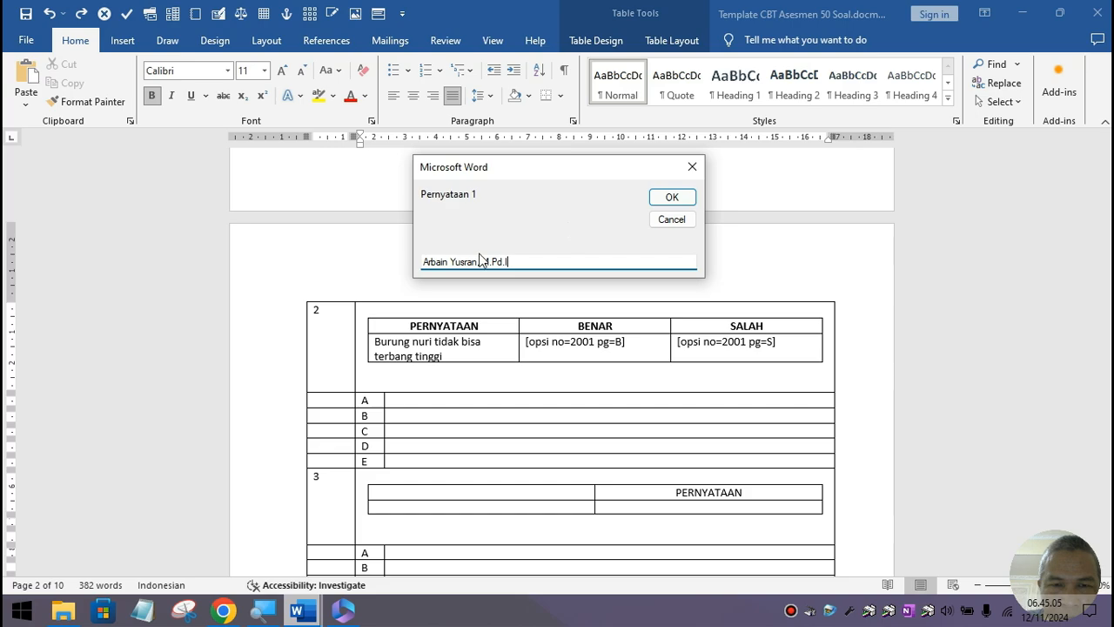
click(483, 261)
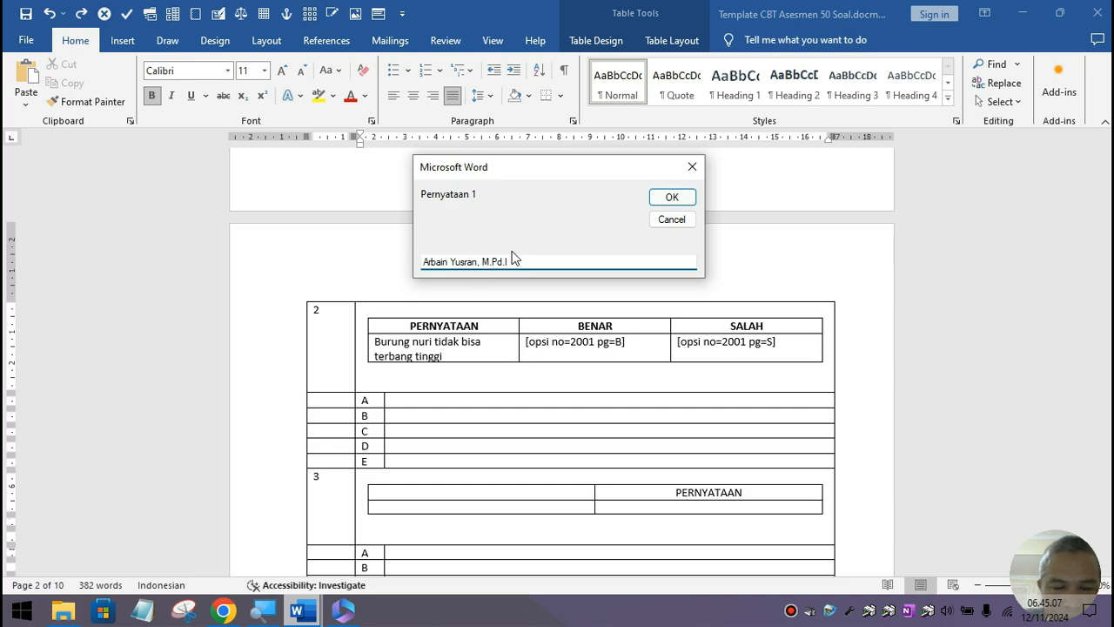
text(S.Ag)
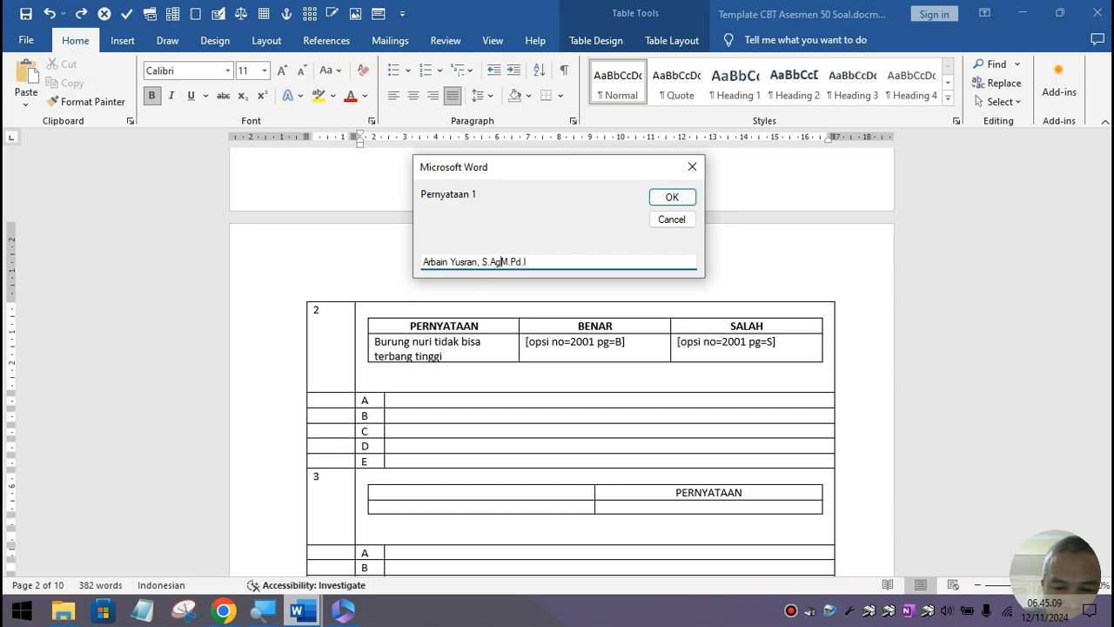
text(.,)
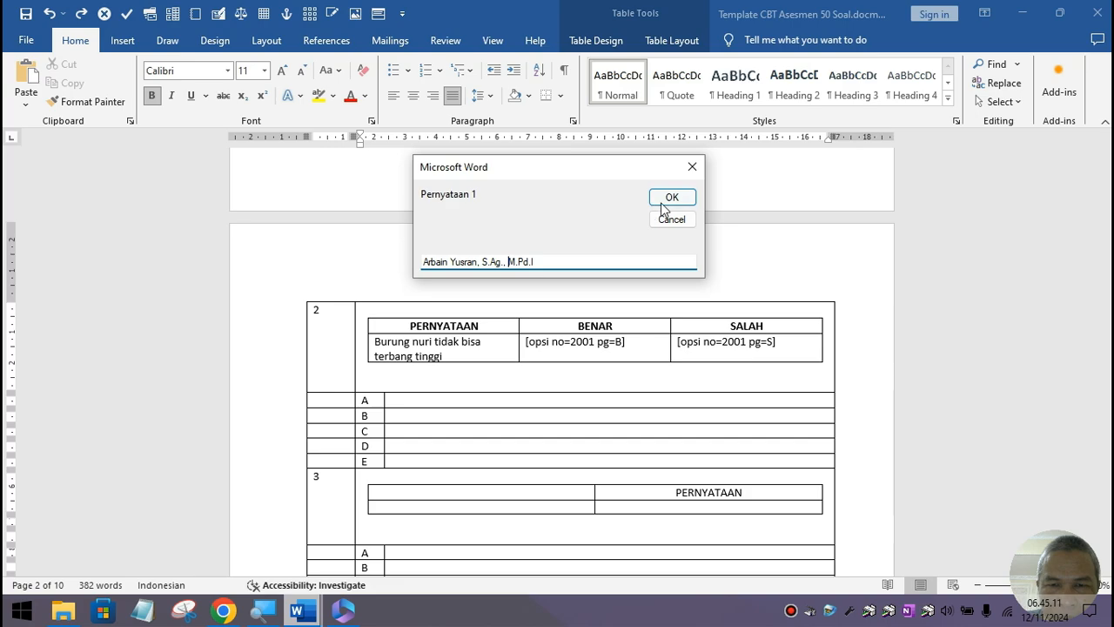
click(661, 204)
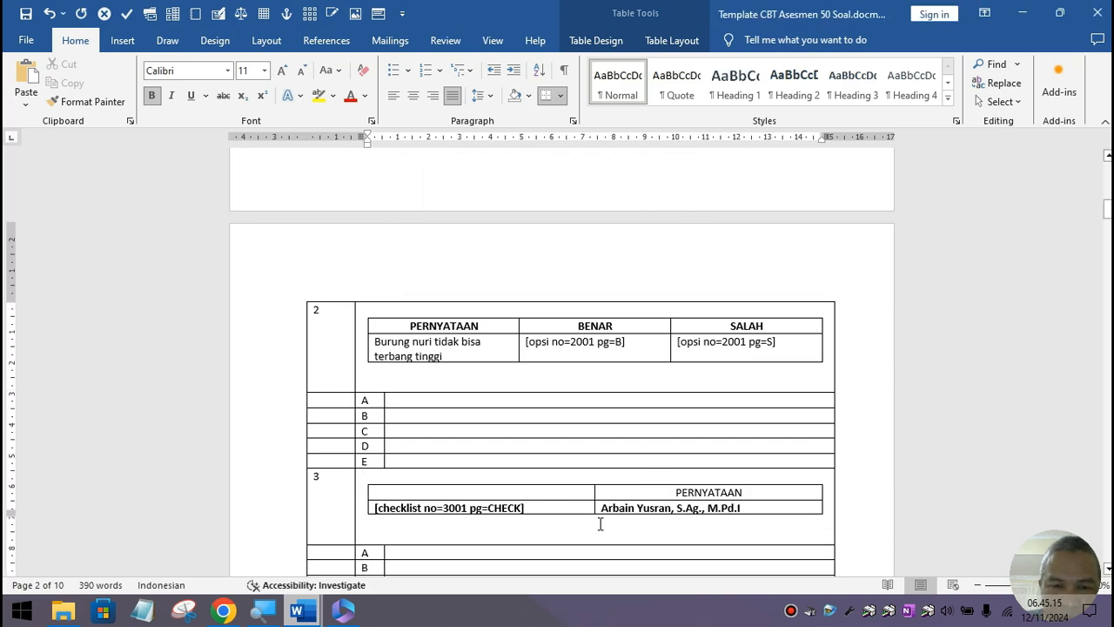
Step: Delete the nested checklist table's rows from question 3 via Table Layout > Delete Rows
click(655, 524)
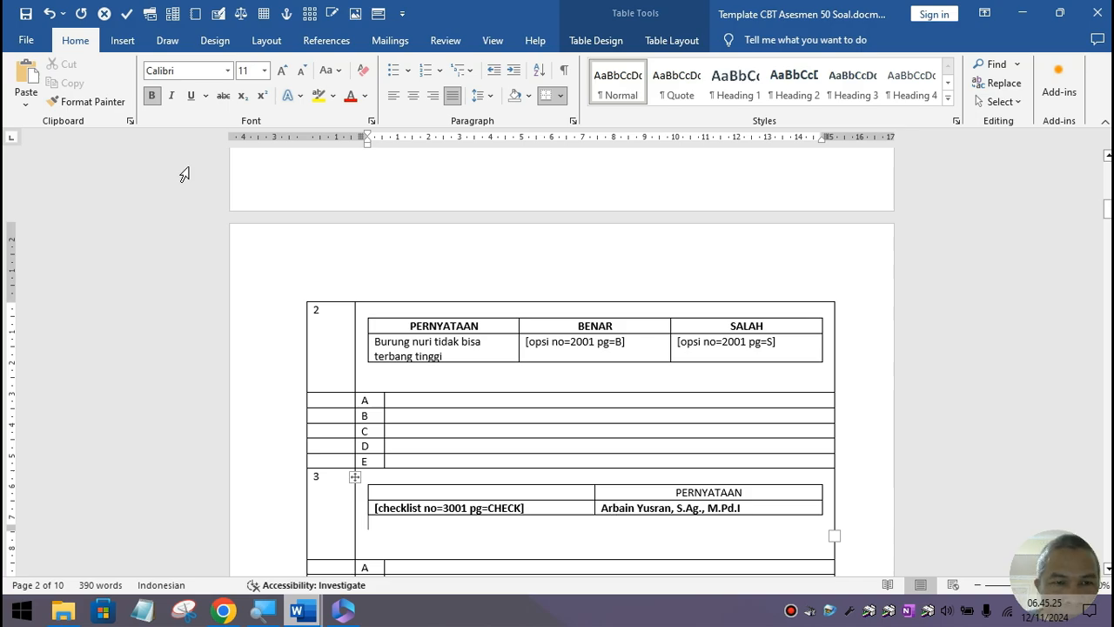
click(354, 476)
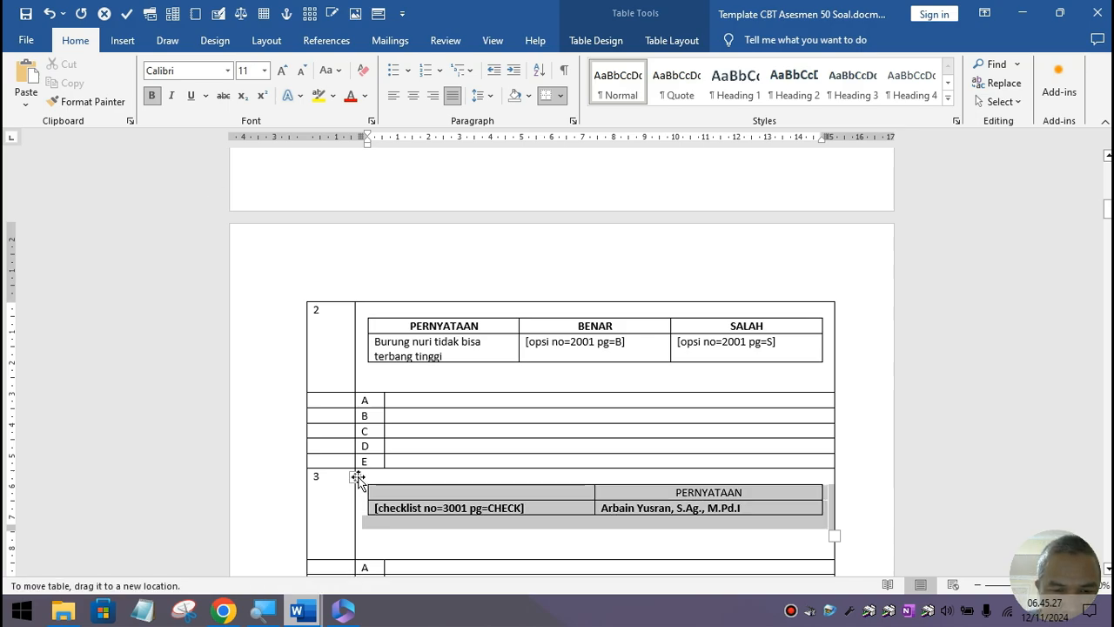
click(696, 44)
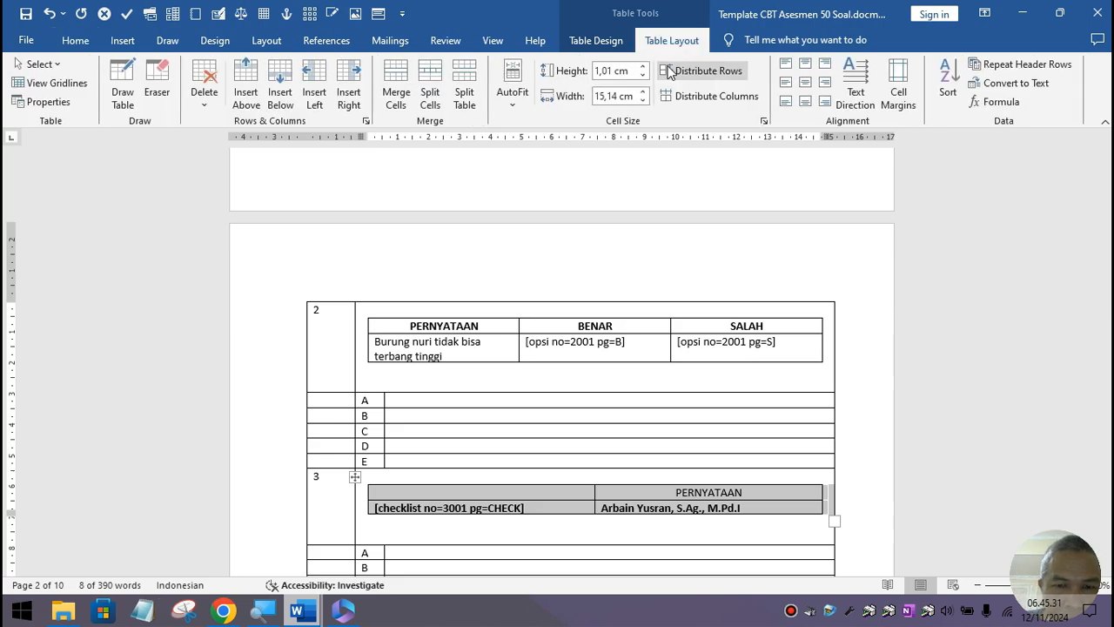
click(204, 103)
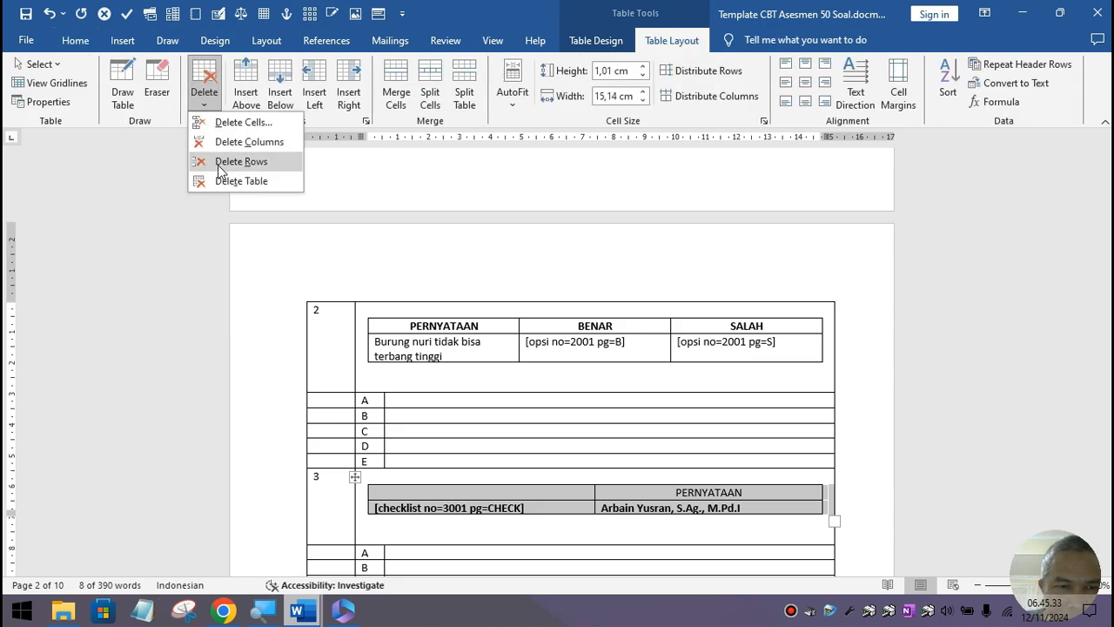
click(220, 168)
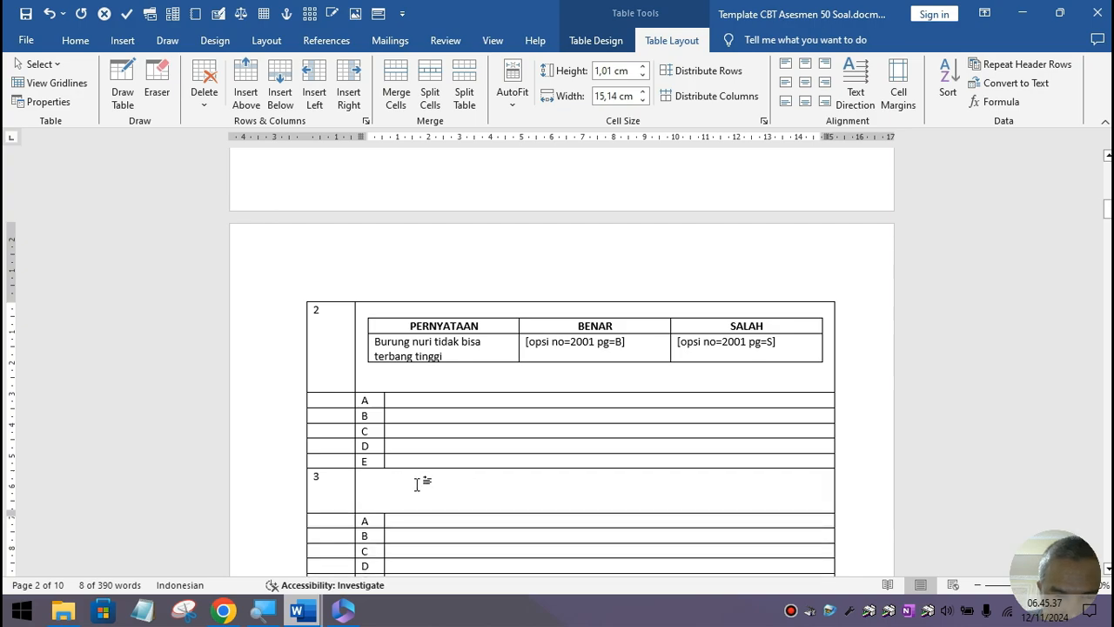
Step: Type 'Silakan diceklist nama-nama wakil kepala madrasah di MAN 2 Kota Banjarmasin' into question 3's cell
click(417, 484)
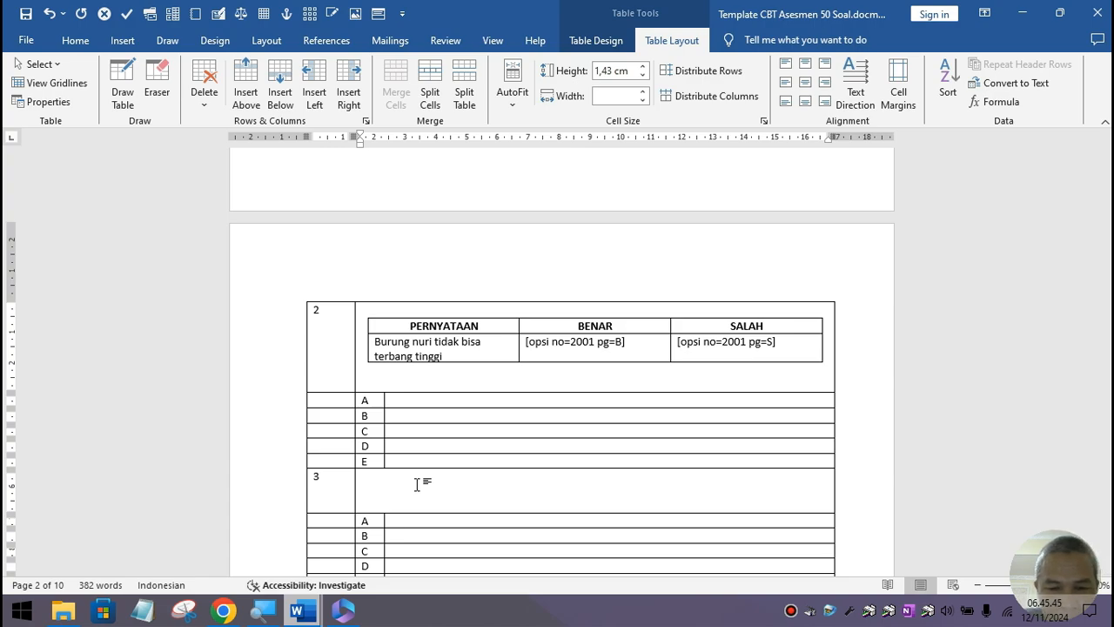
text(S)
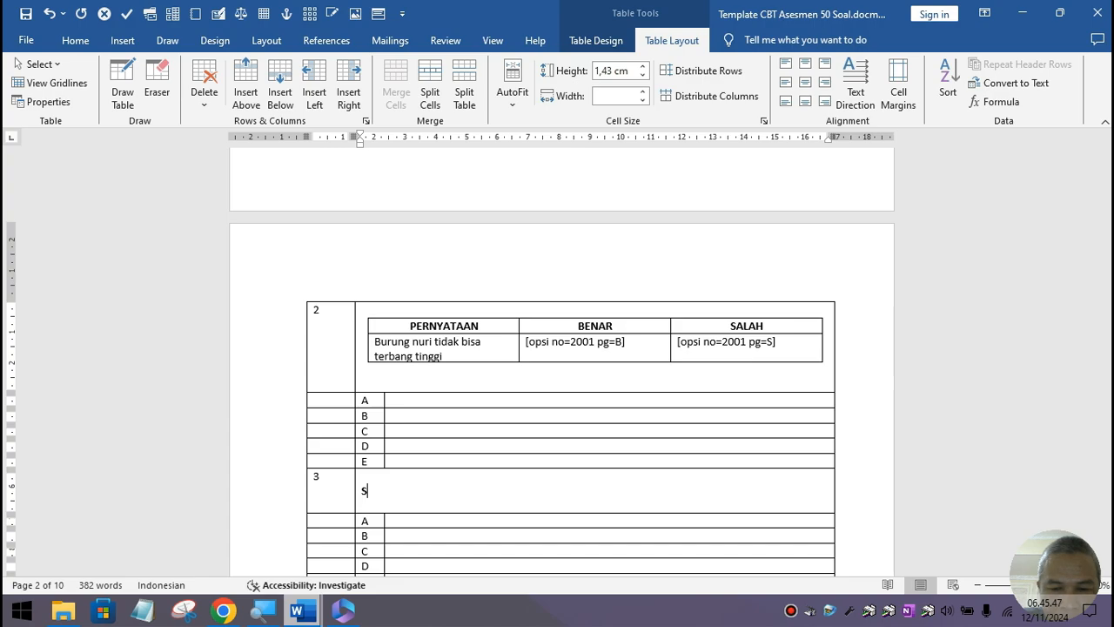
text(ilakan dic)
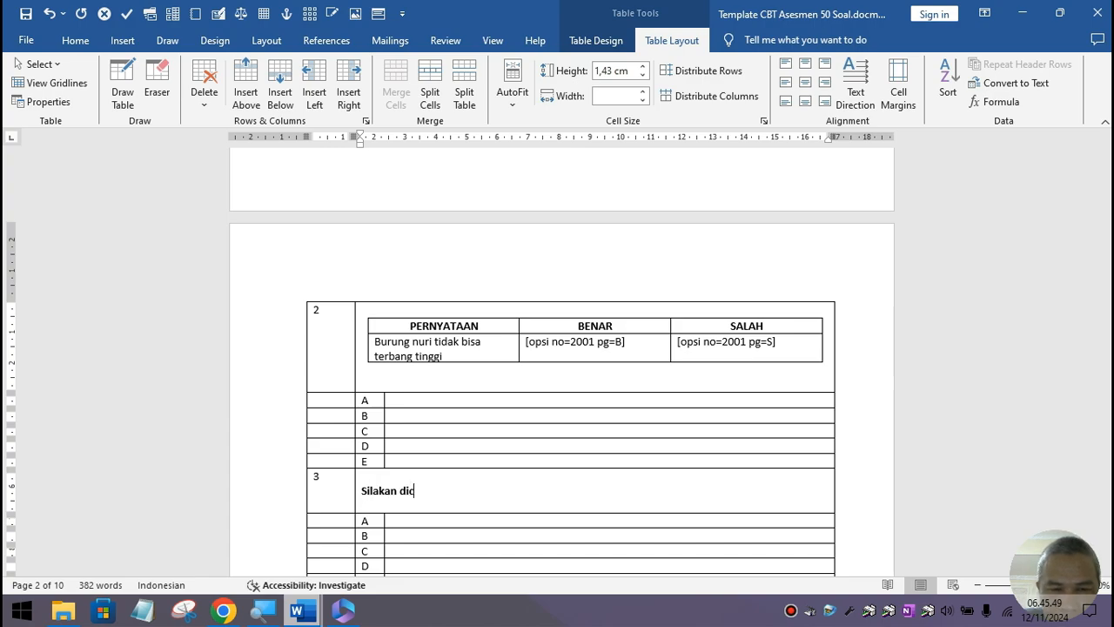
text(eklist)
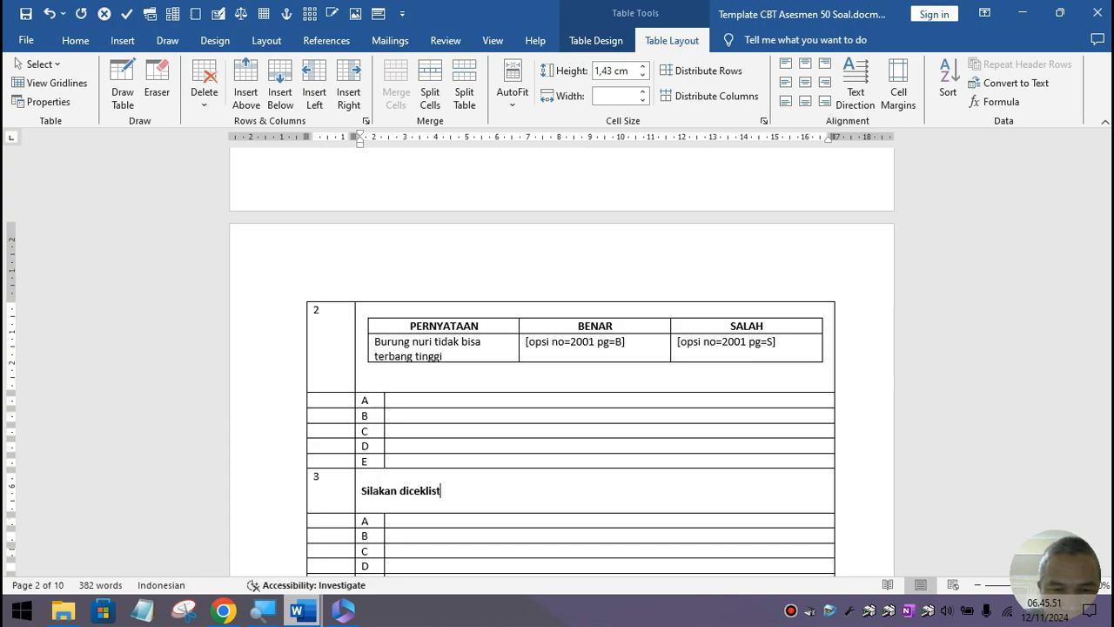
text( nama-nama wak)
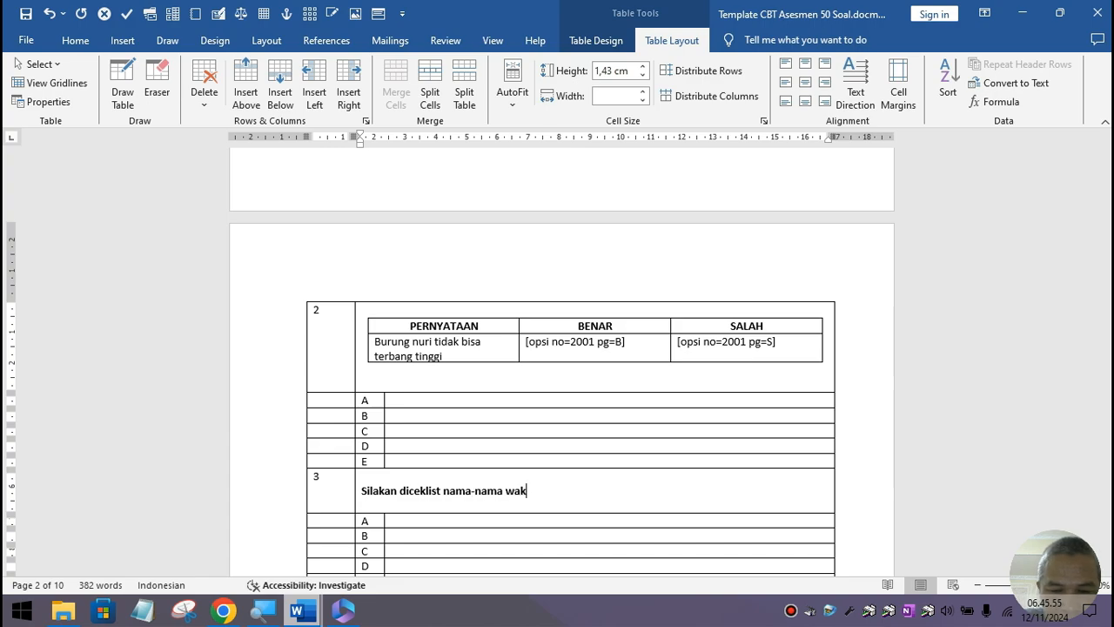
text(il kepala)
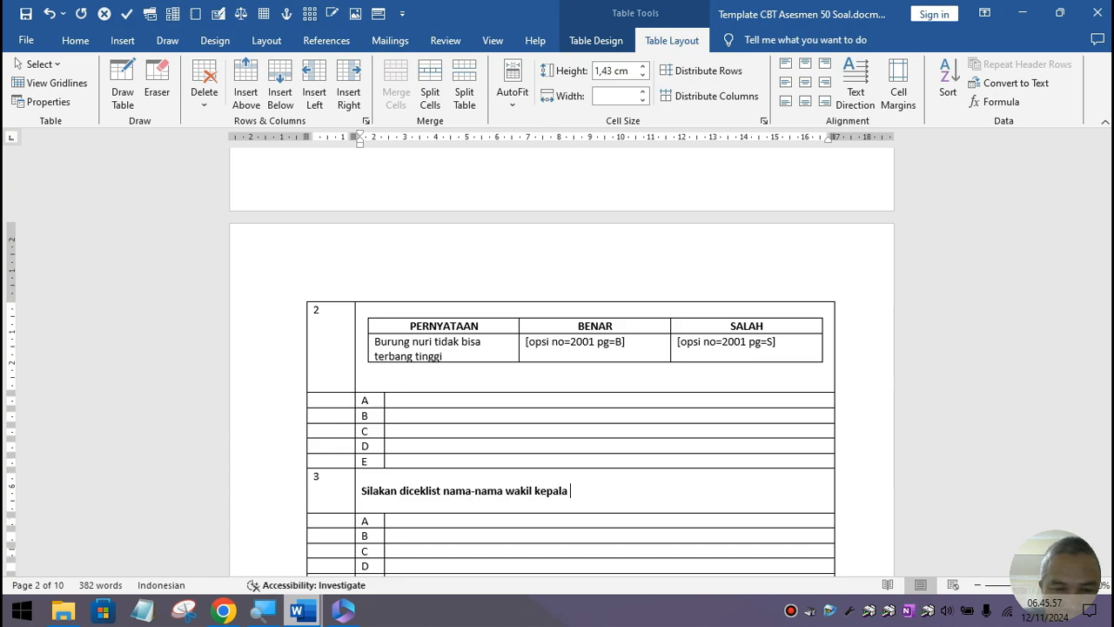
text( madrasah d)
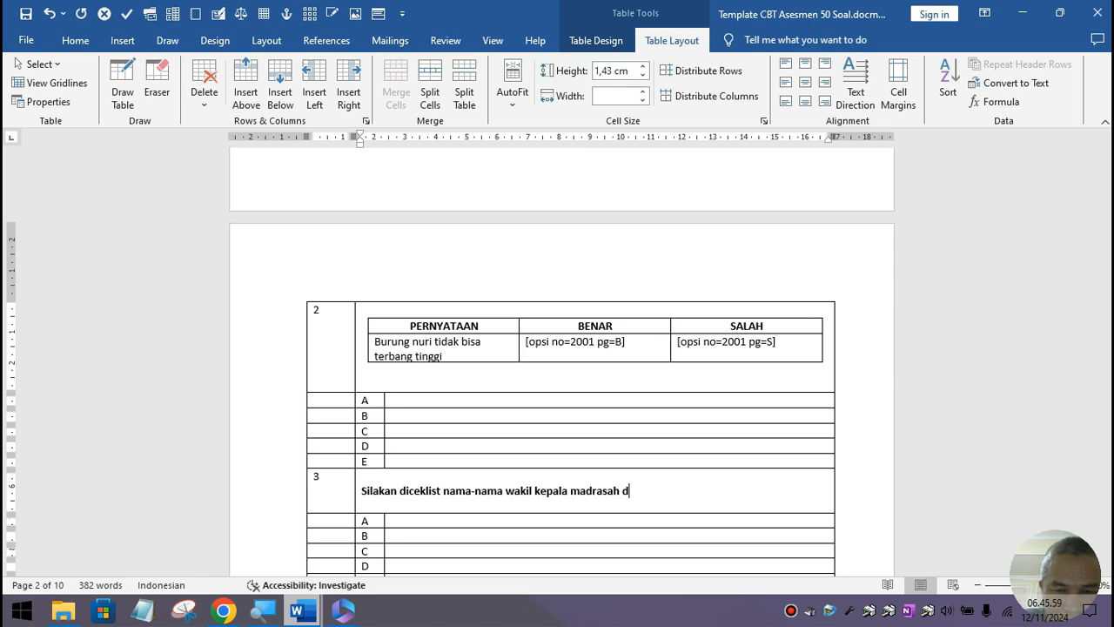
text(i MAN 2)
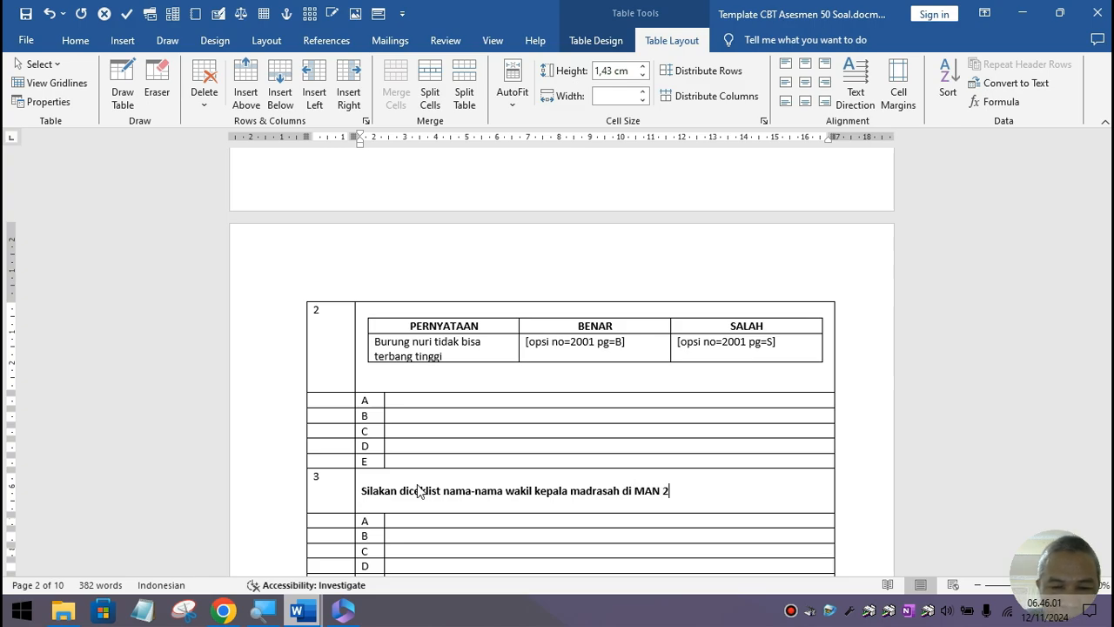
text( Kota Banja)
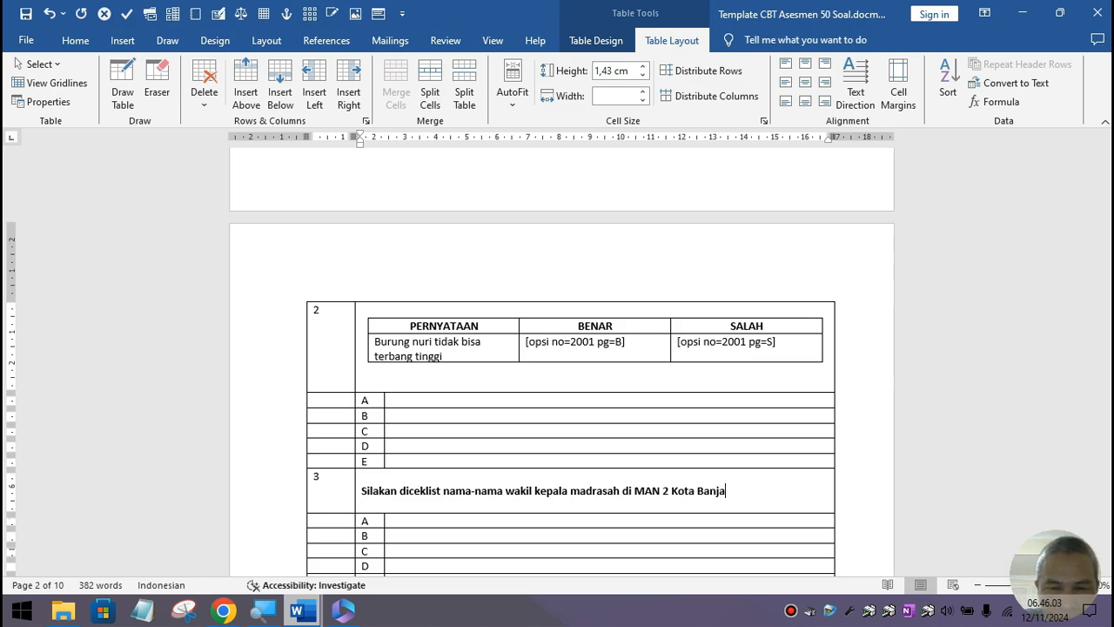
text(rmasin)
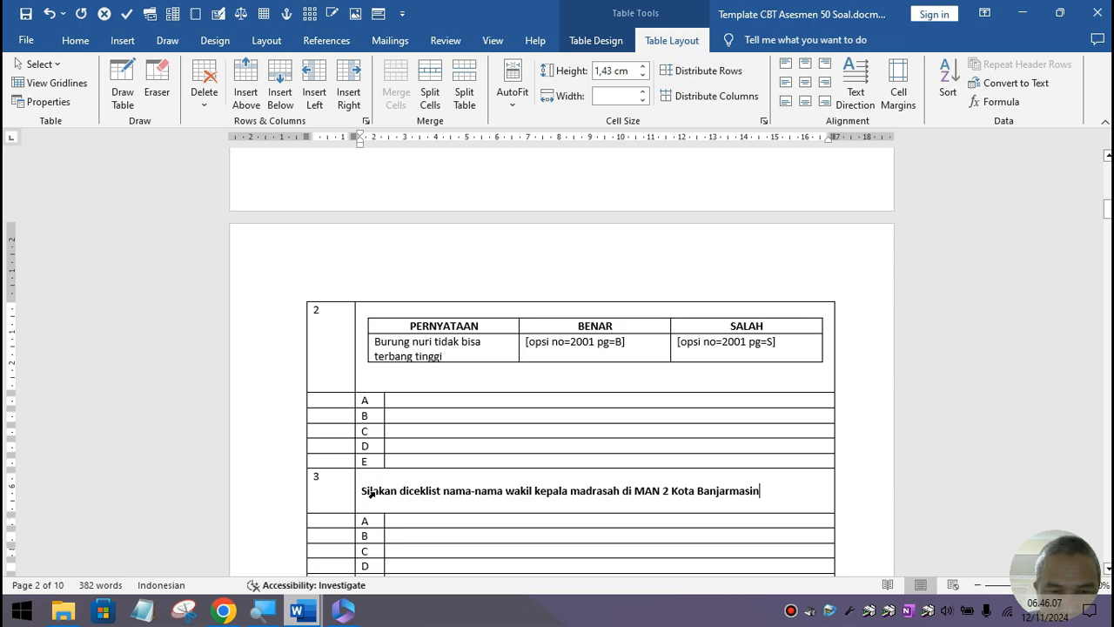
Step: Remove bold formatting from question 3's whole instruction sentence
drag(370, 493, 491, 486)
click(545, 492)
drag(759, 490, 368, 496)
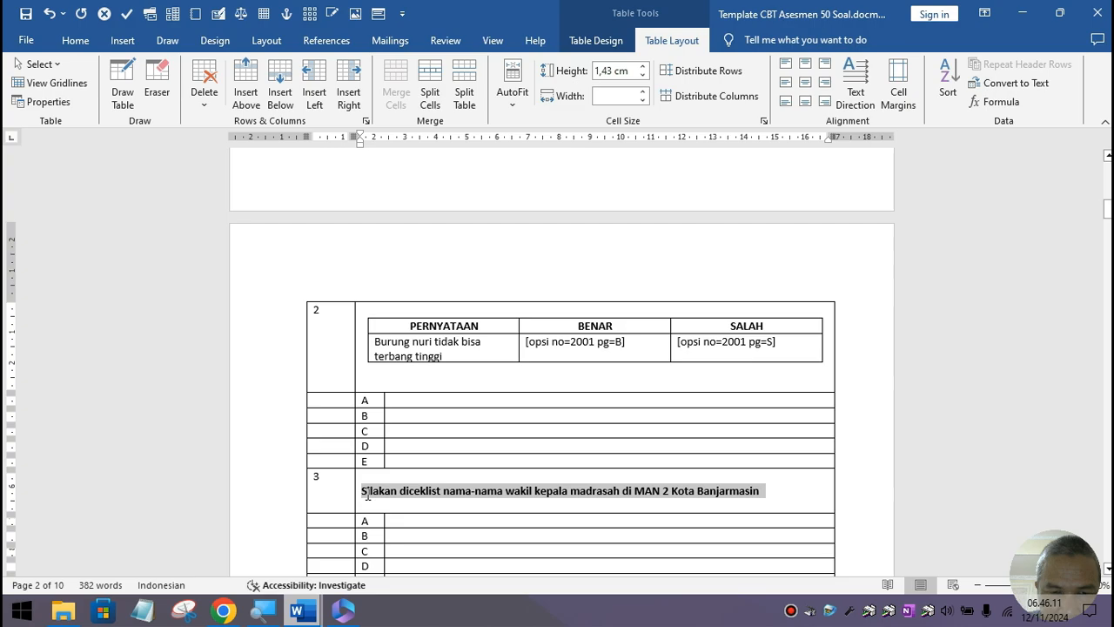
click(75, 41)
click(153, 96)
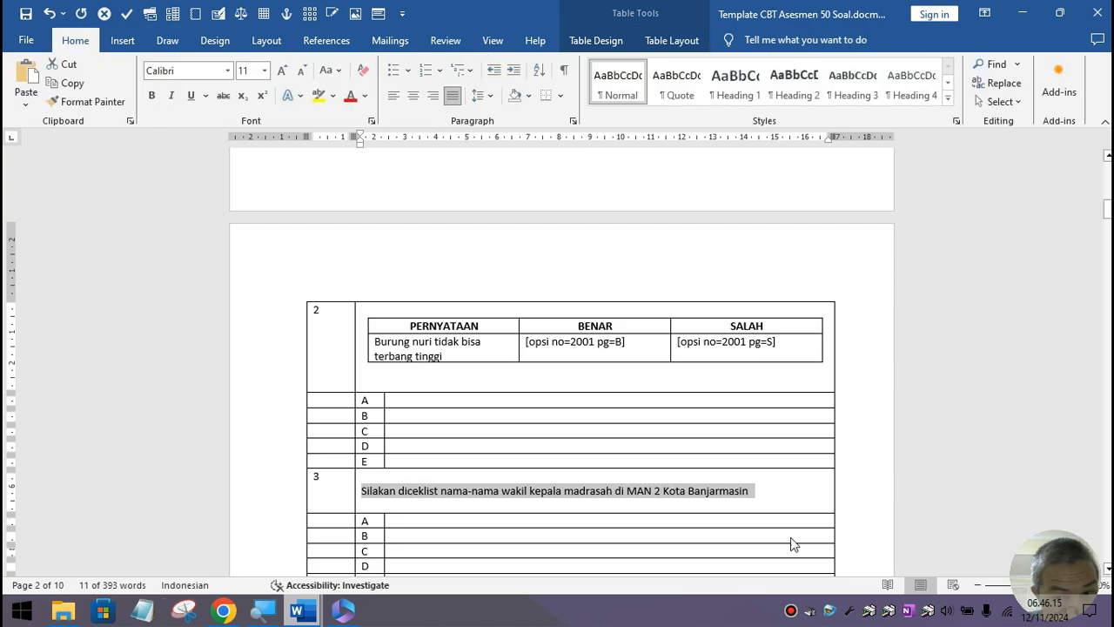
Step: Add an empty line below the sentence and delete the blank line above it
click(786, 489)
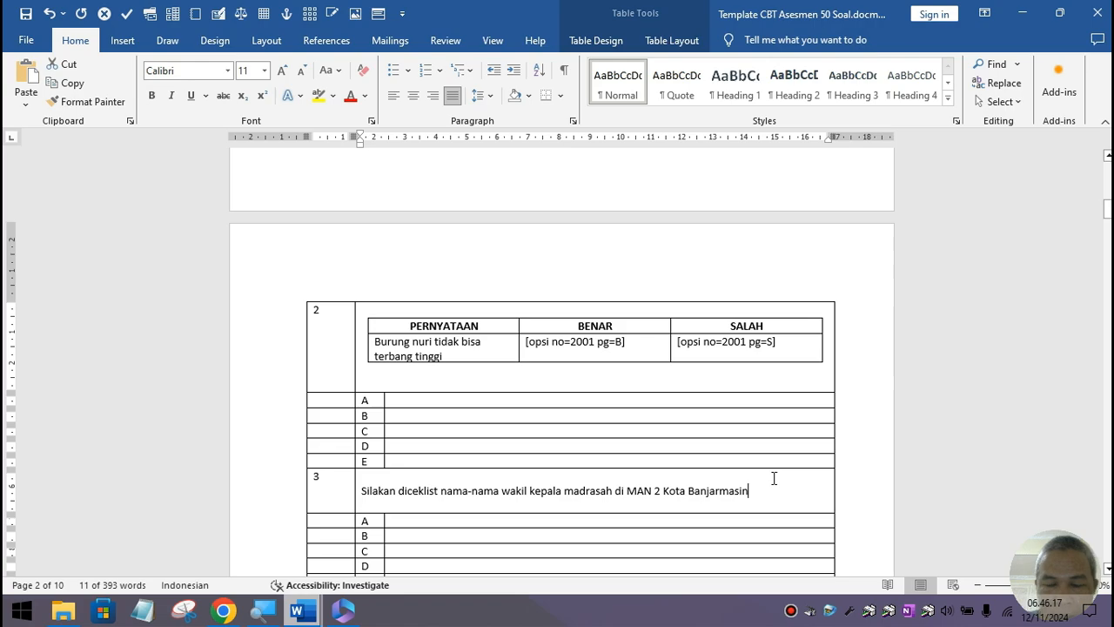
key(Return)
key(Return)
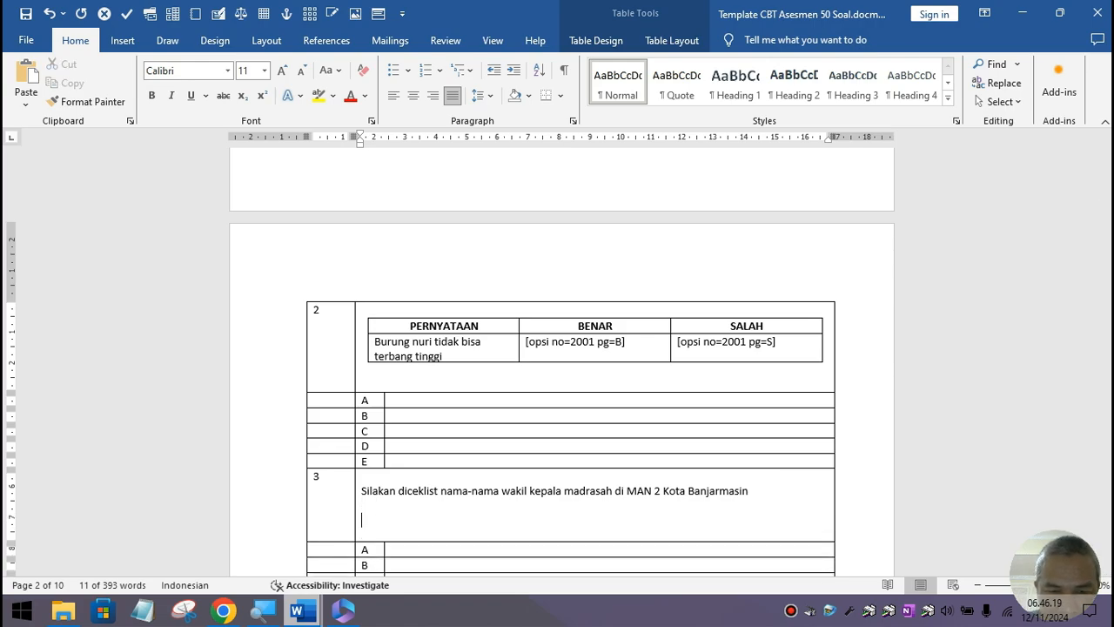
click(587, 471)
key(Delete)
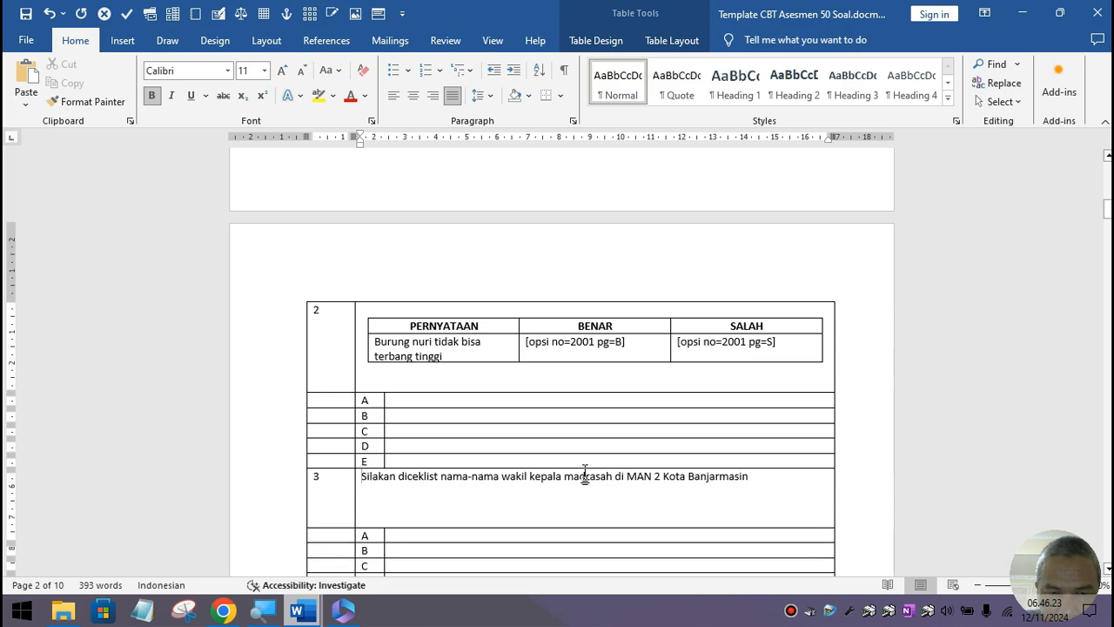
click(394, 500)
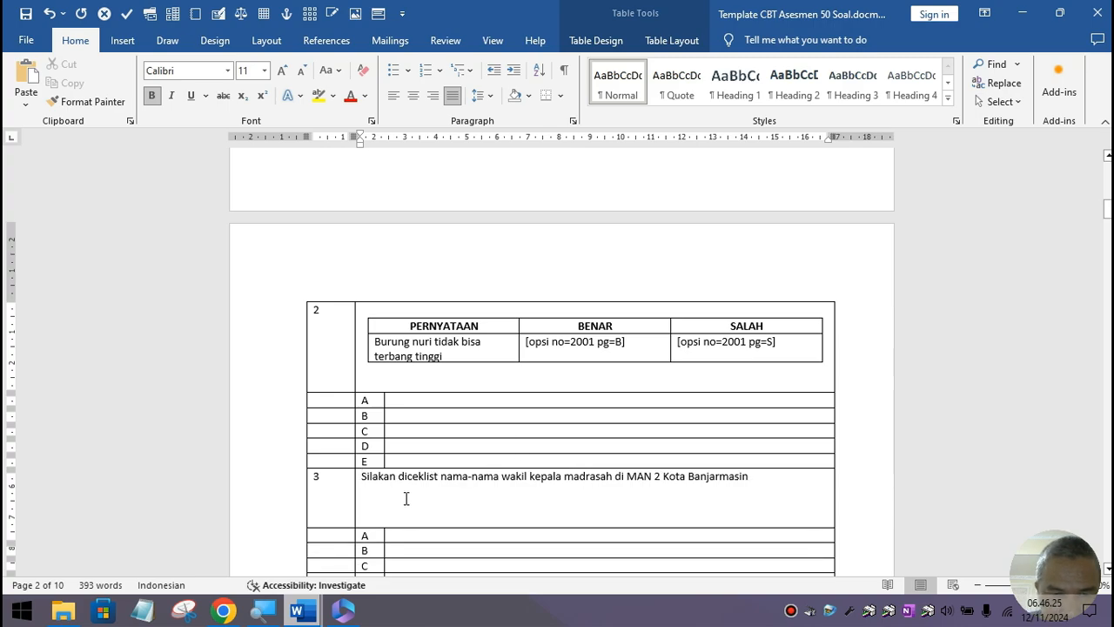
Step: Run the Checklist macro with No Soal 3 and 6 statements
click(127, 14)
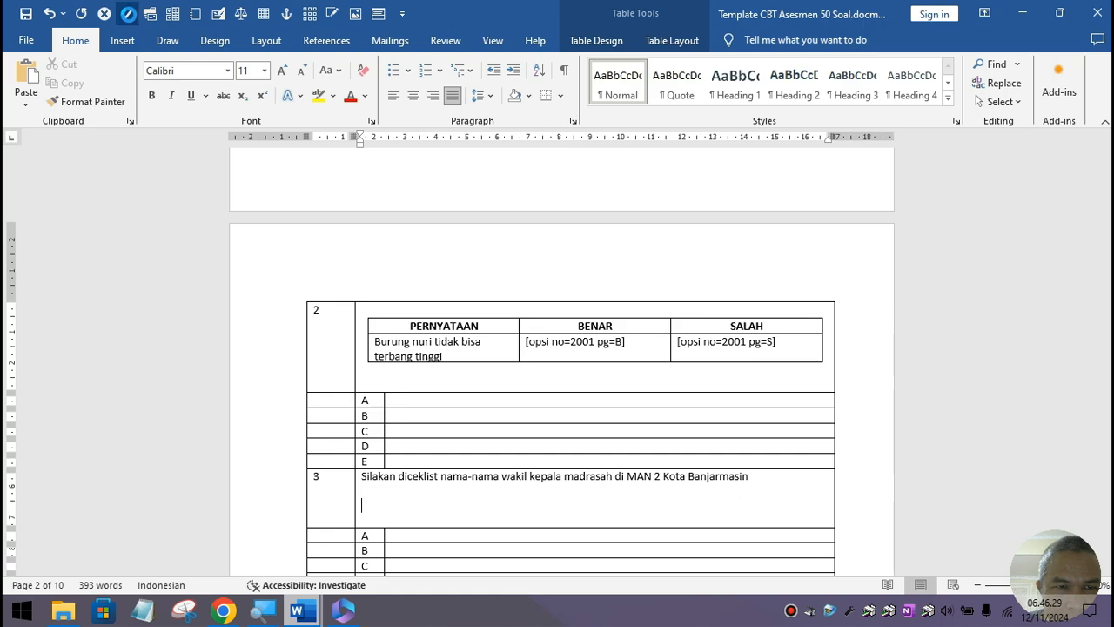
text(3)
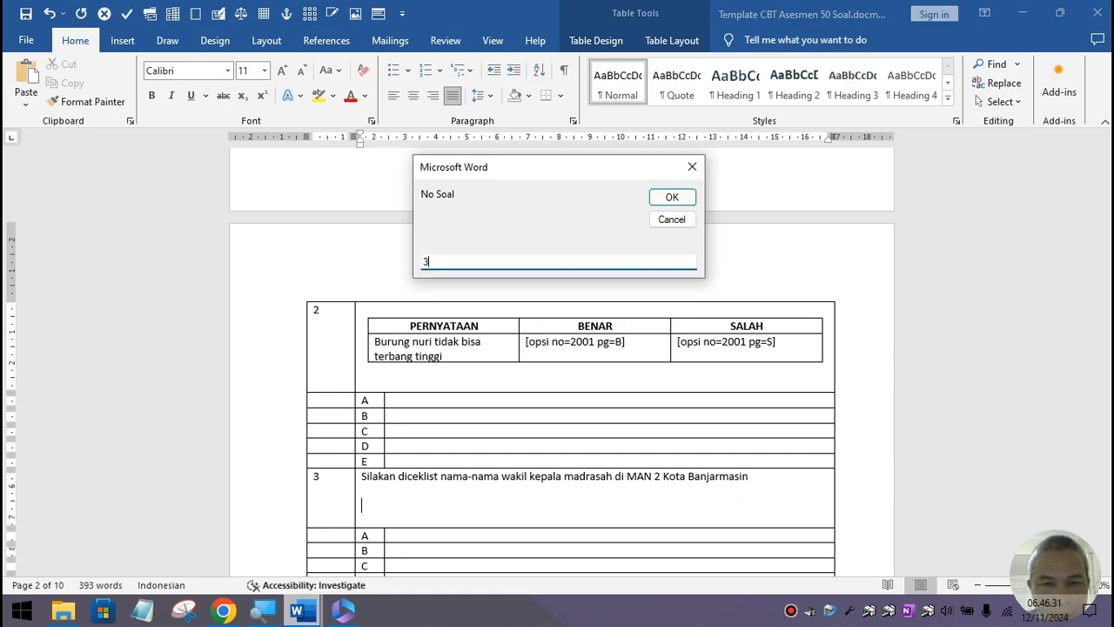
click(671, 200)
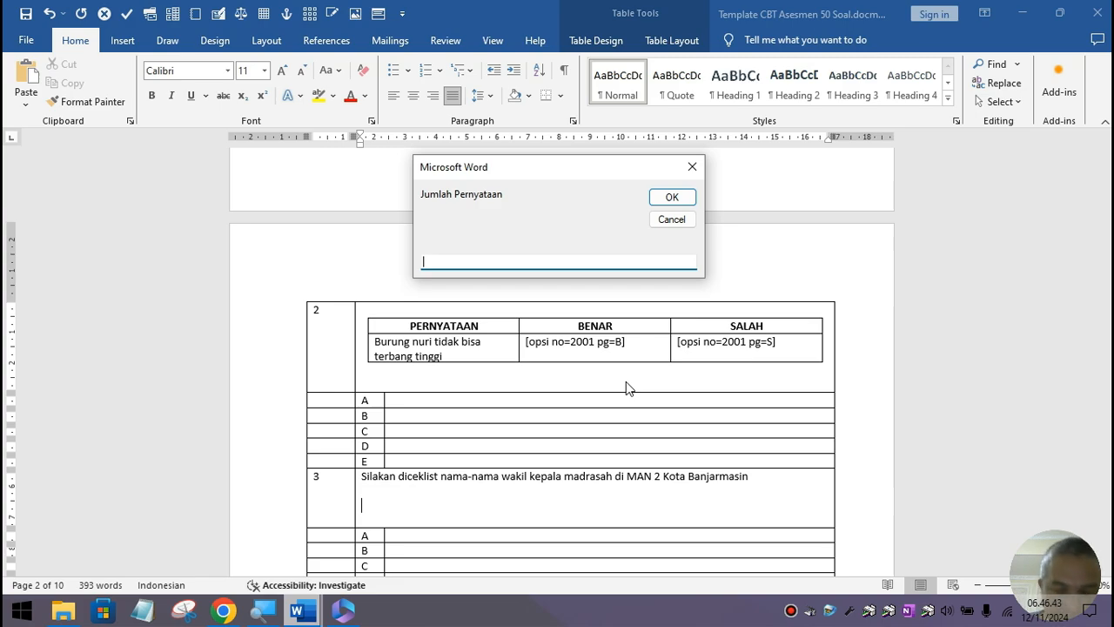
text(6)
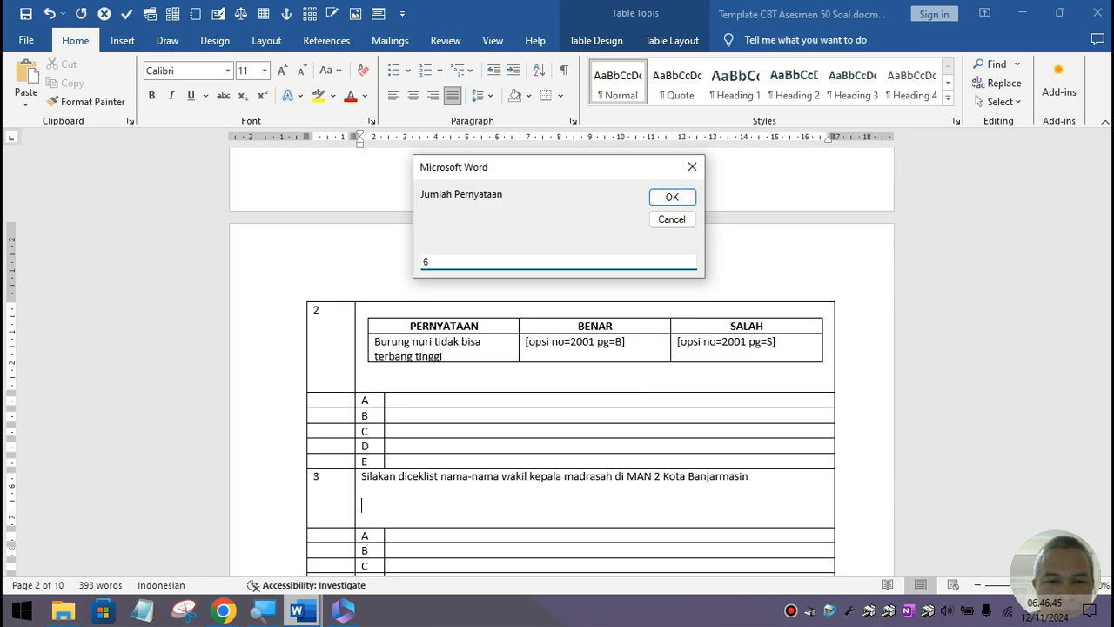
click(691, 197)
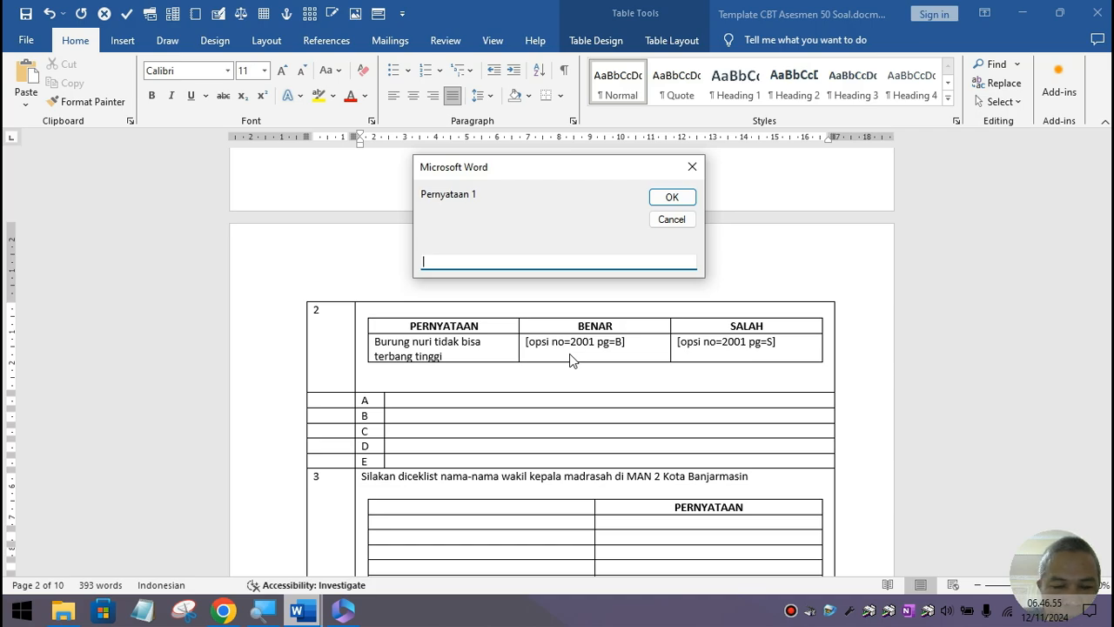
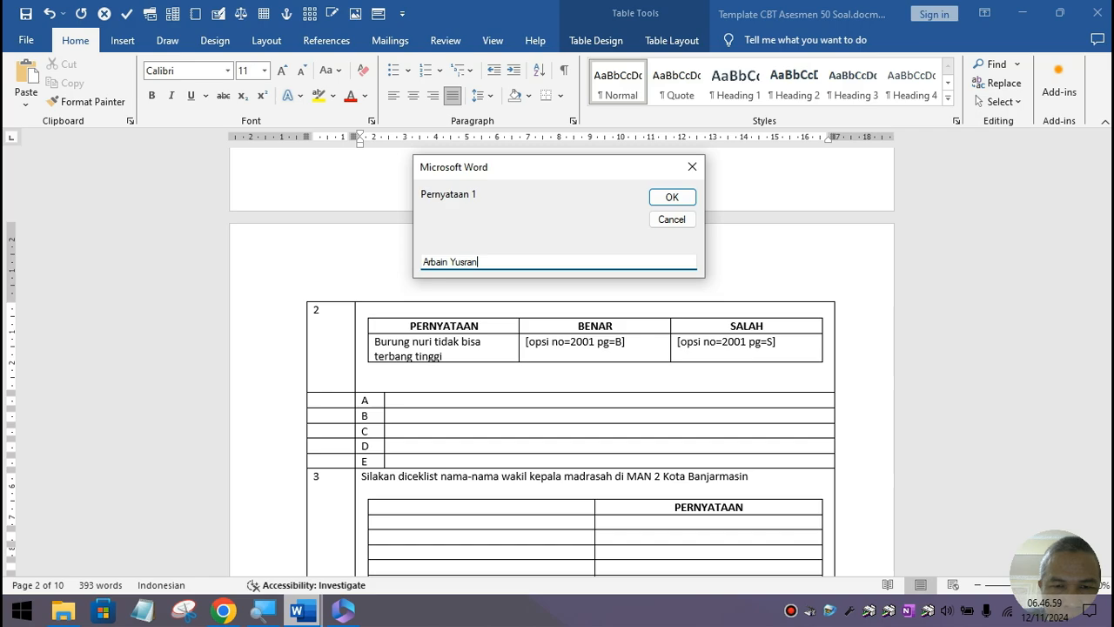
Step: Enter the first three vice-principals' names with titles as statements 1–3
text(, S)
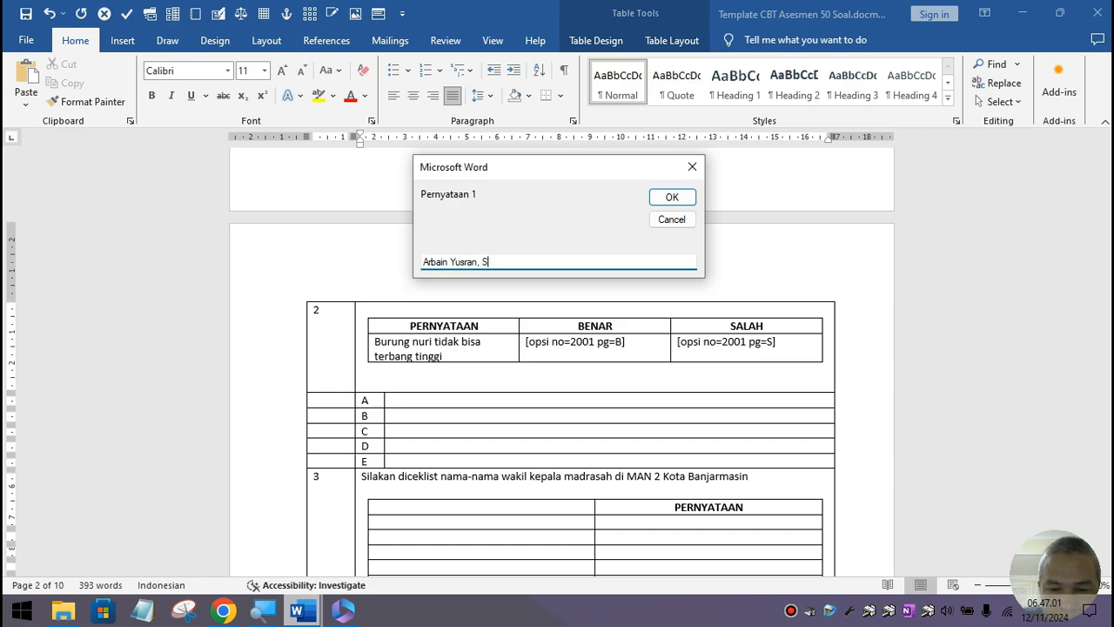
text(.Ag., )
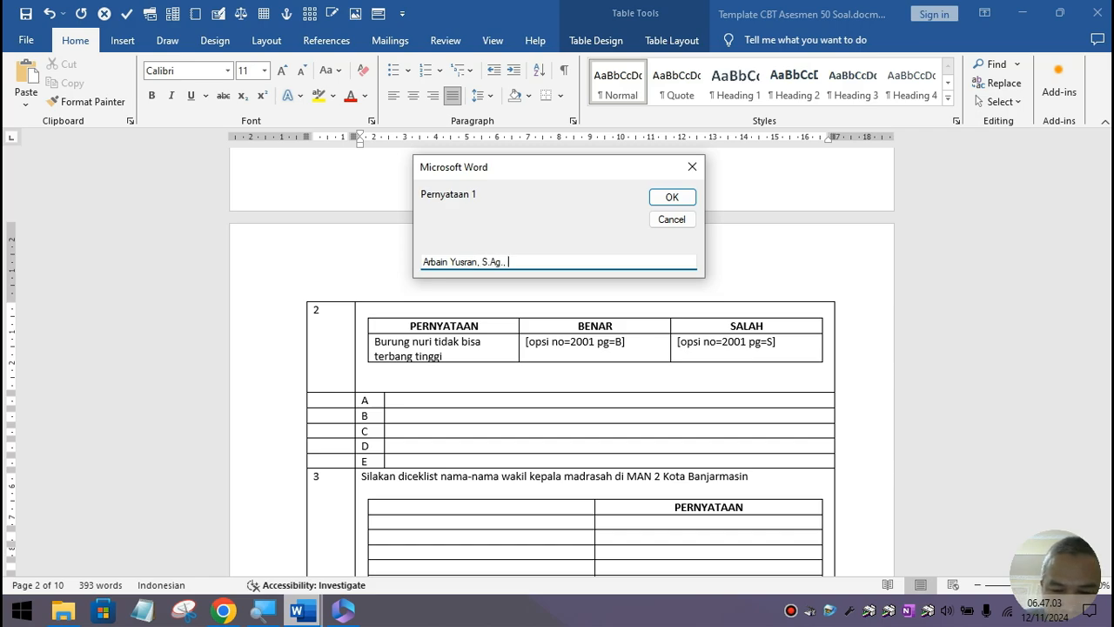
text(M.Pd.)
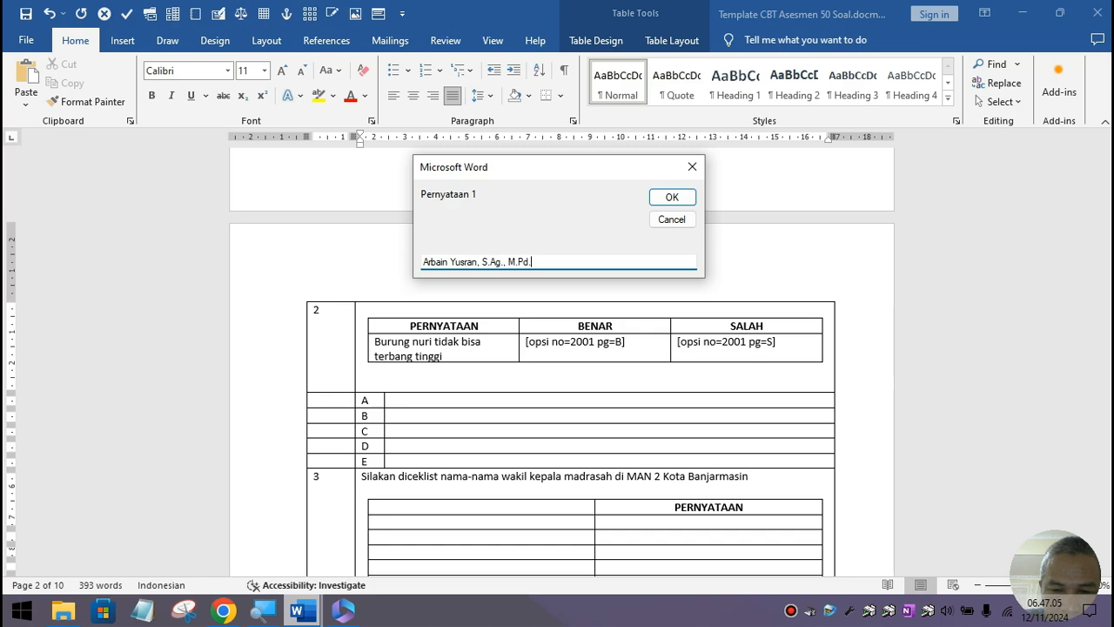
text(I)
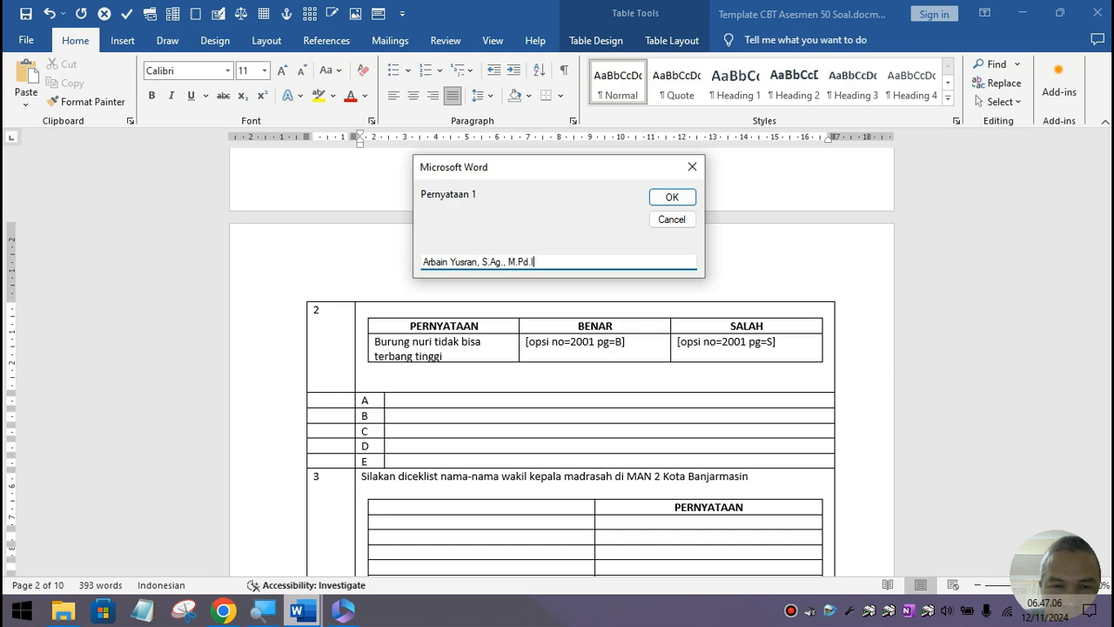
click(688, 197)
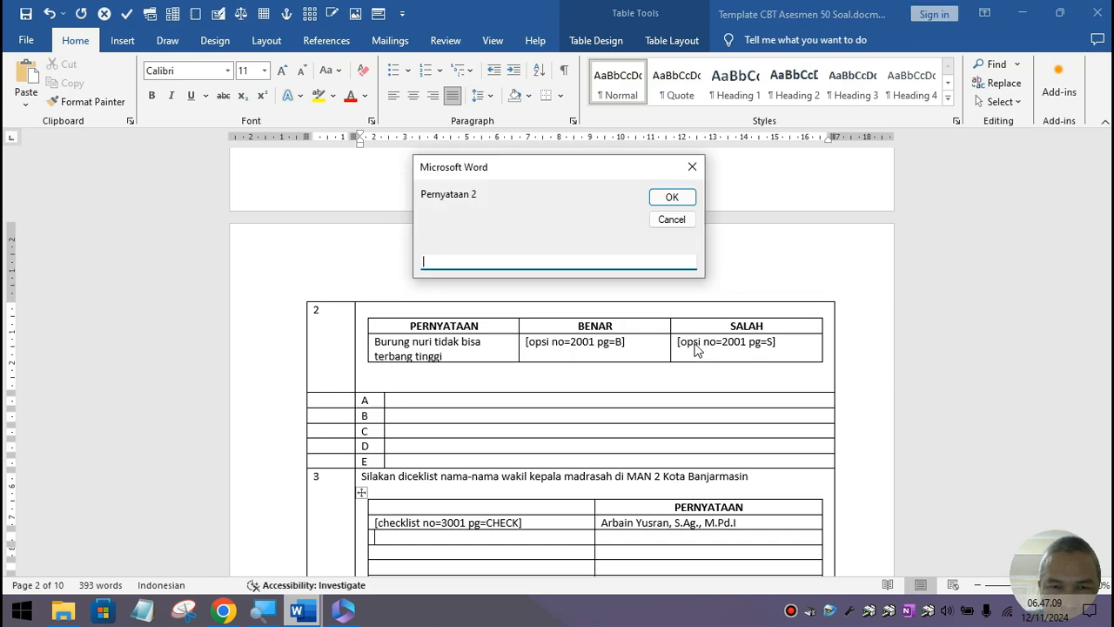
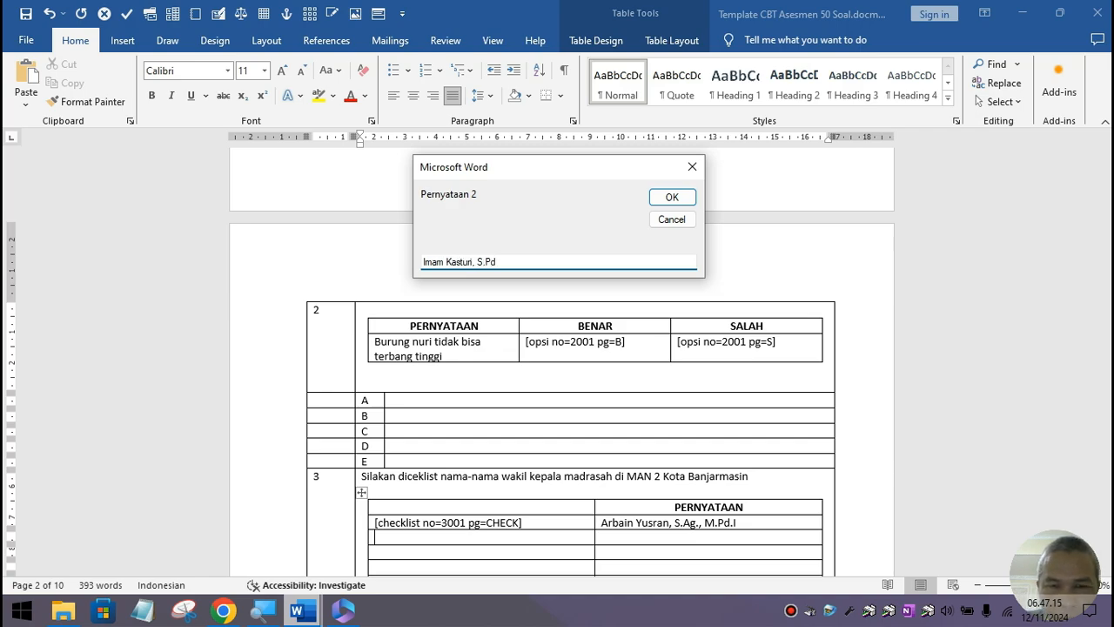
click(671, 198)
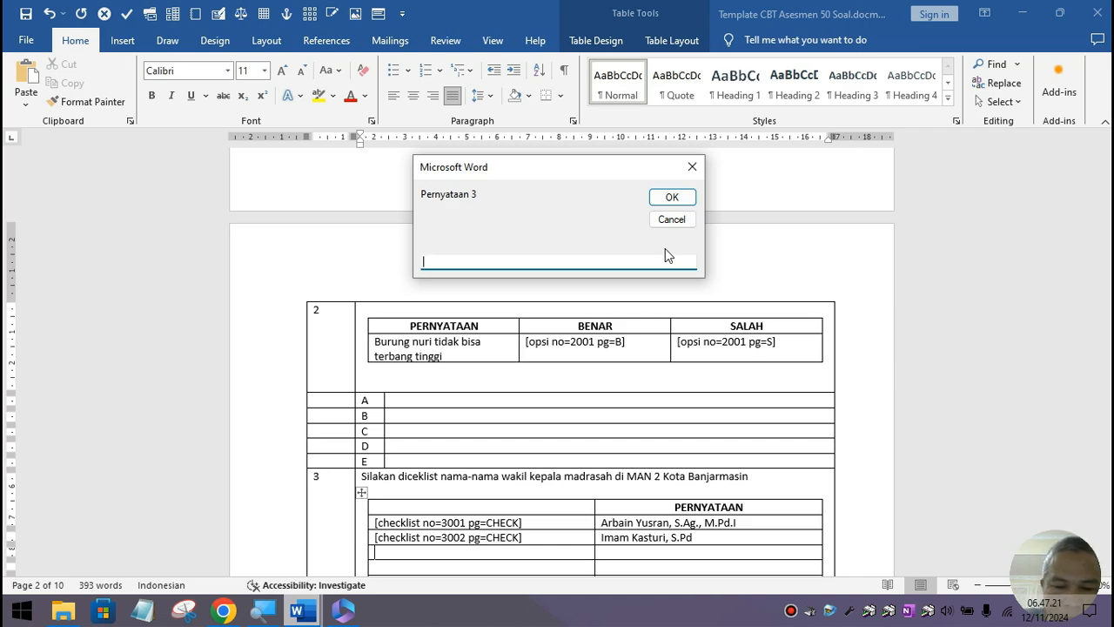
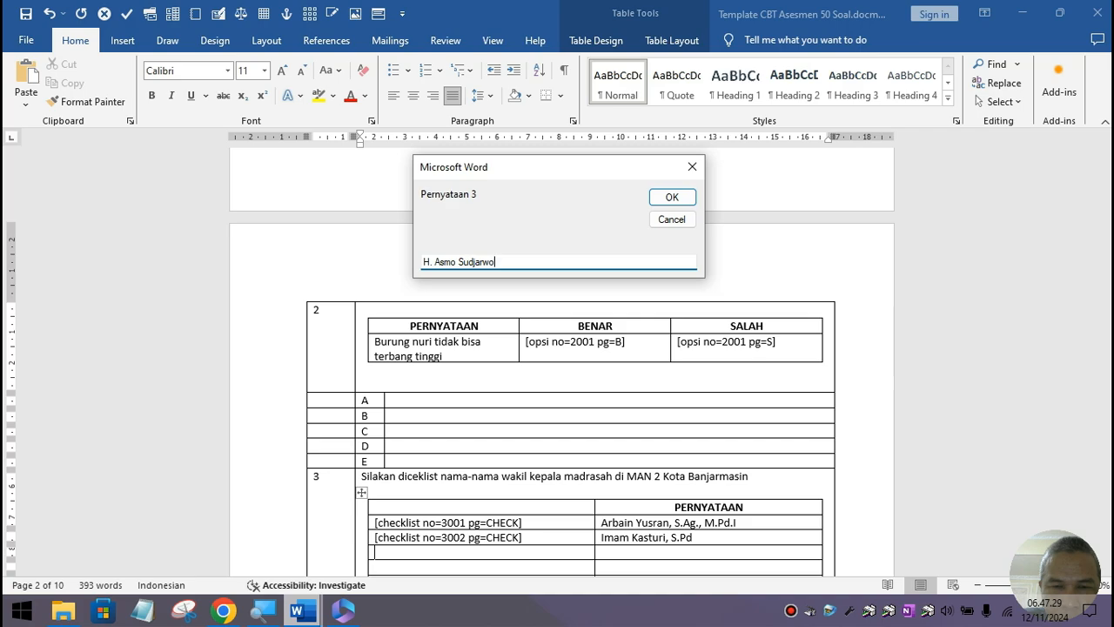
text(, S.)
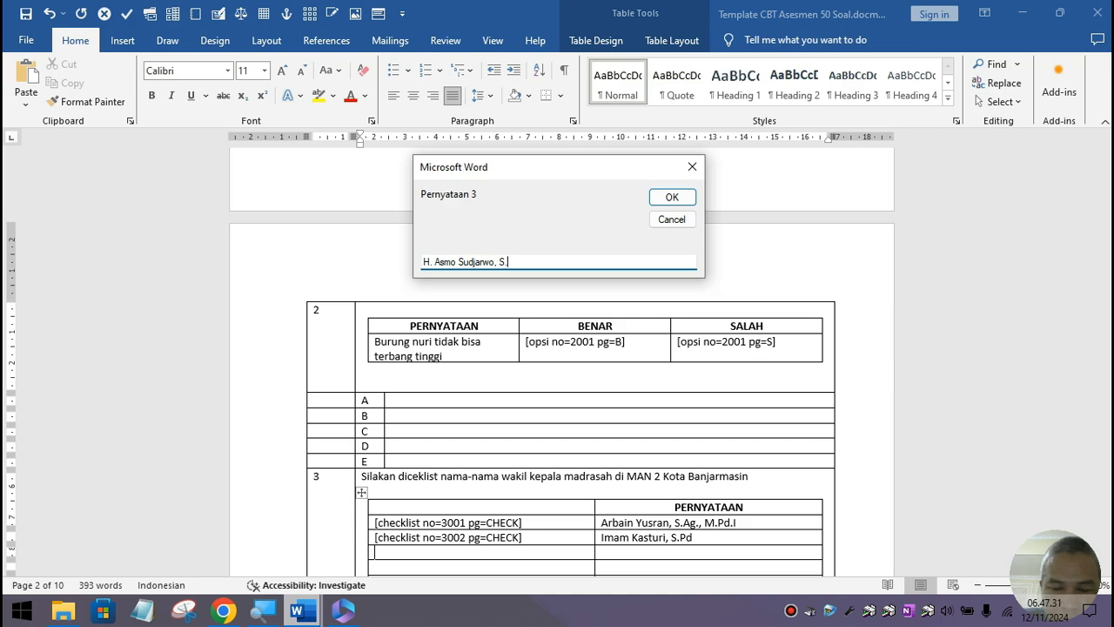
text(Pi)
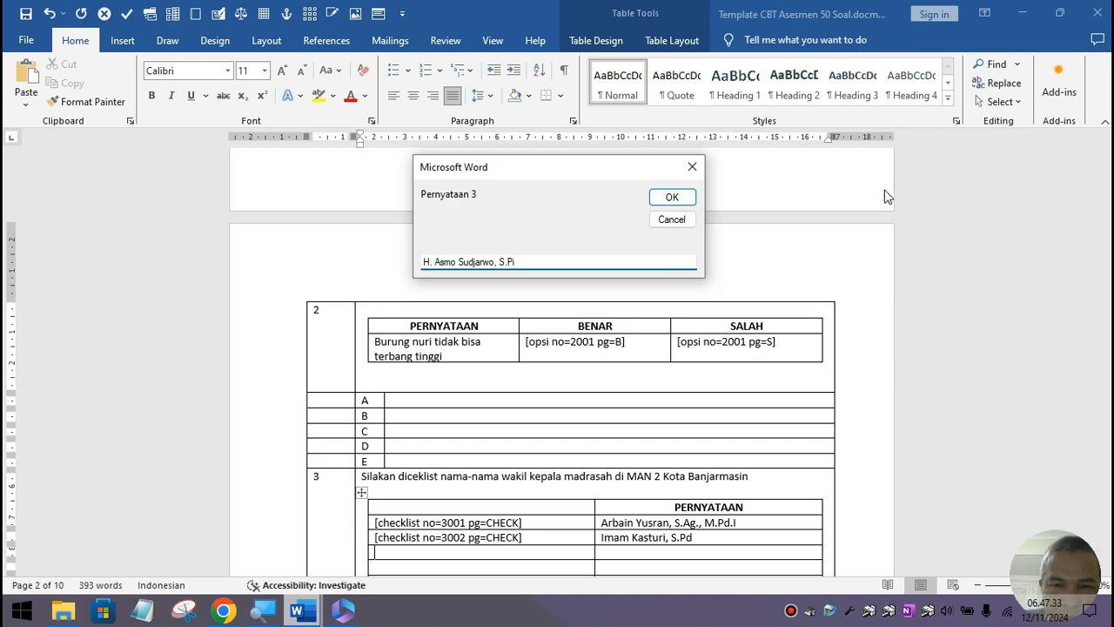
click(676, 197)
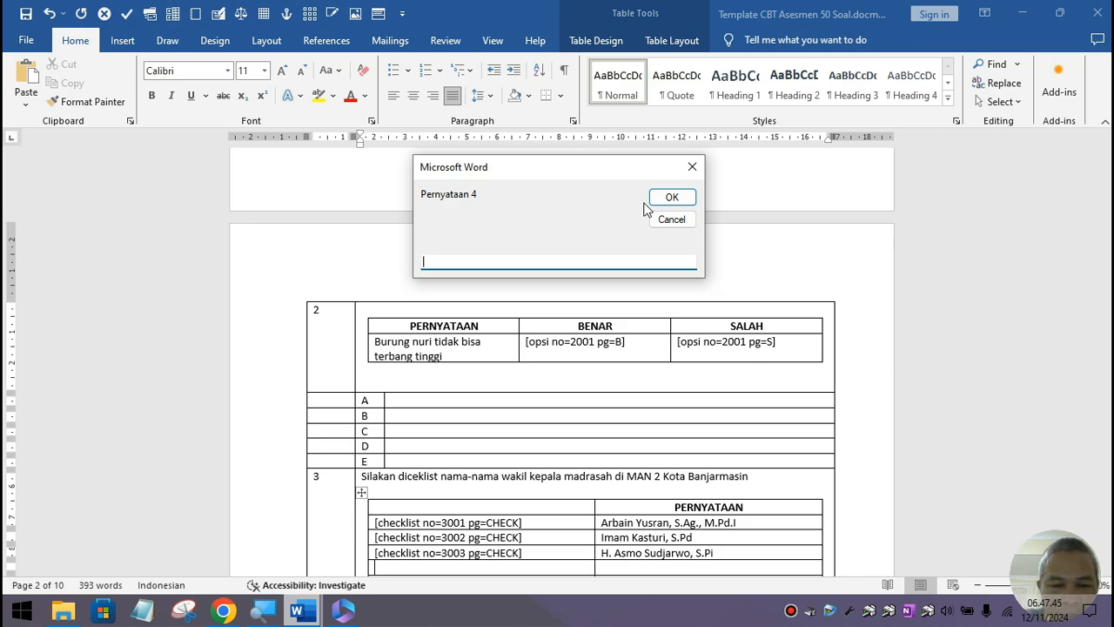
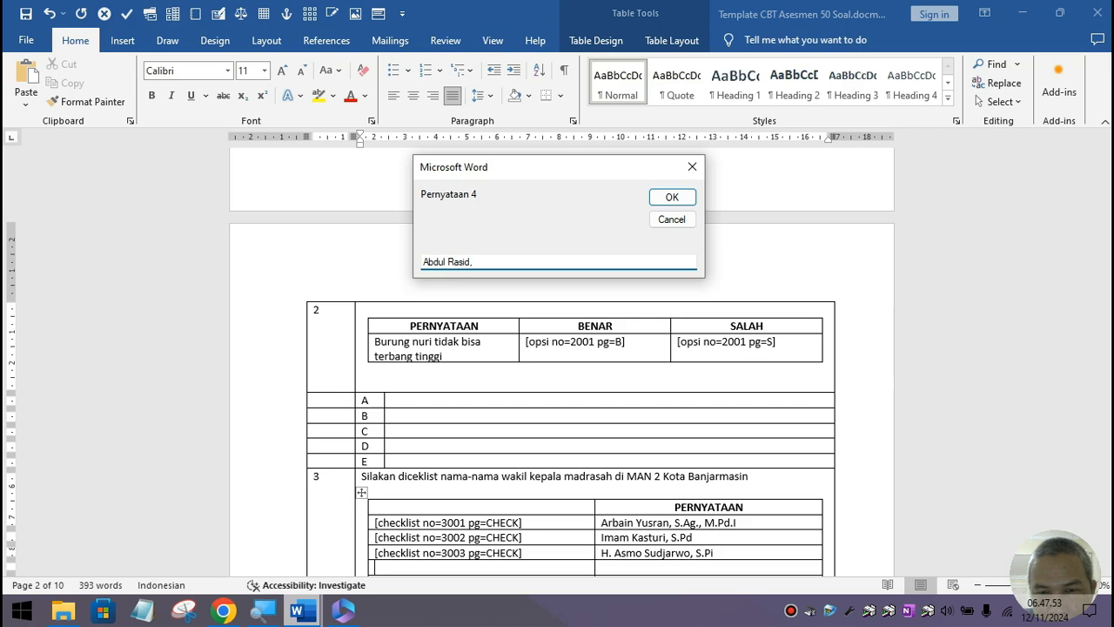
Step: Enter the remaining three vice-principals' names as statements 4–6, completing rows 3001–3006
text(S.)
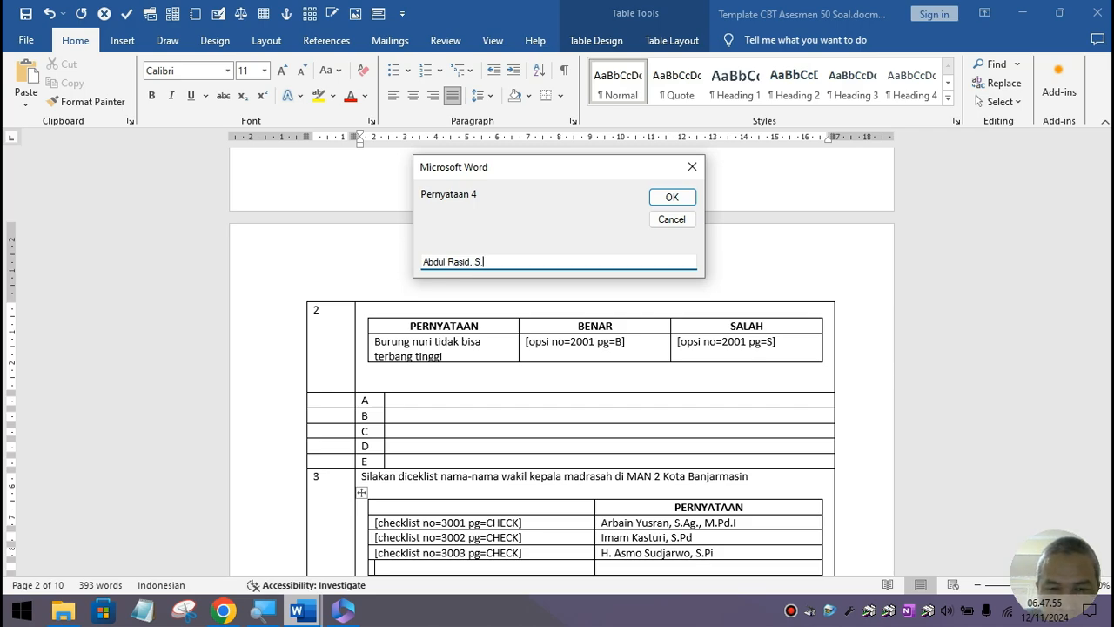
text(Pd)
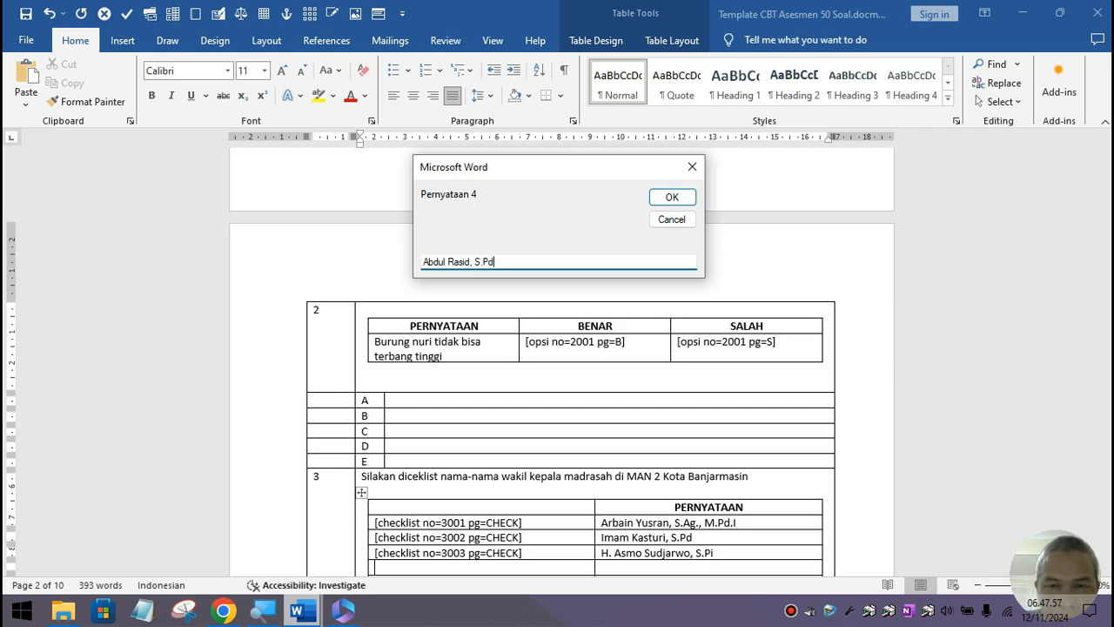
click(672, 196)
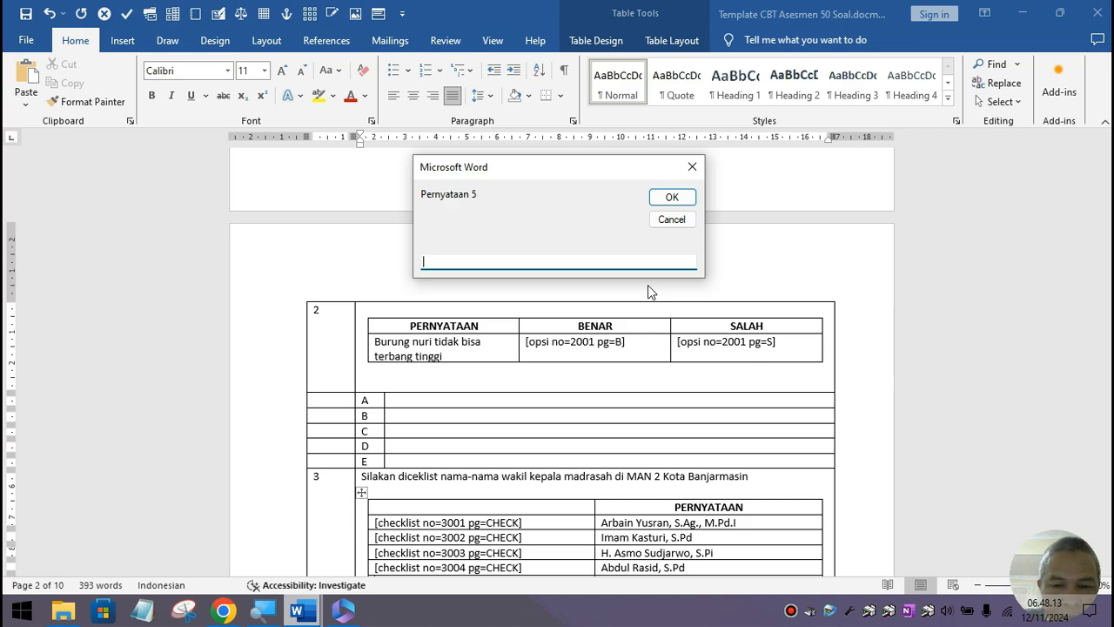
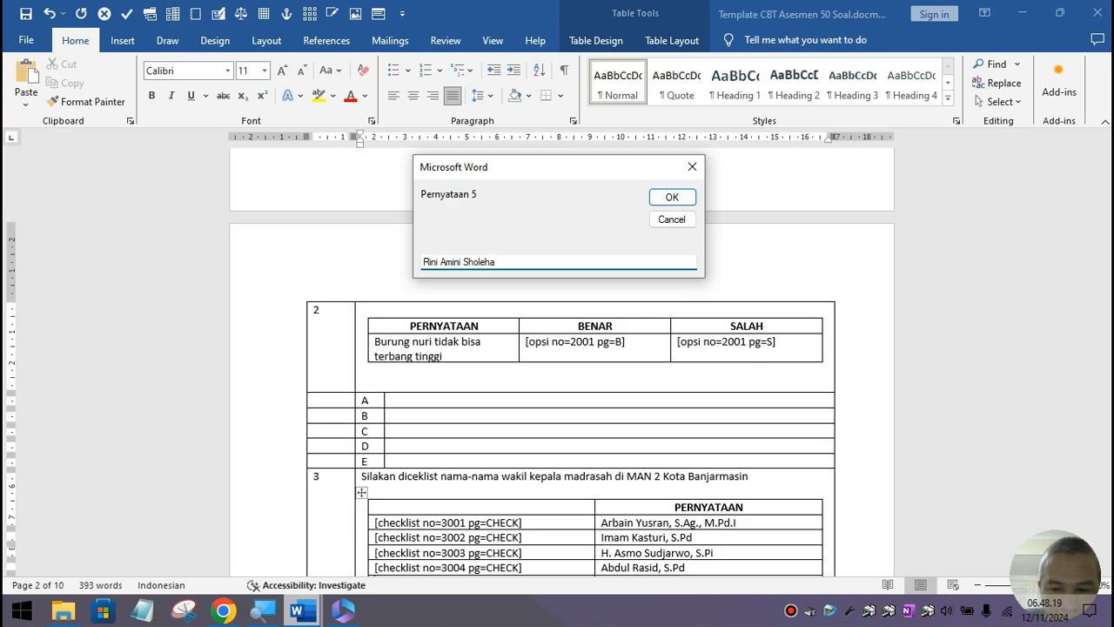
text(, M.)
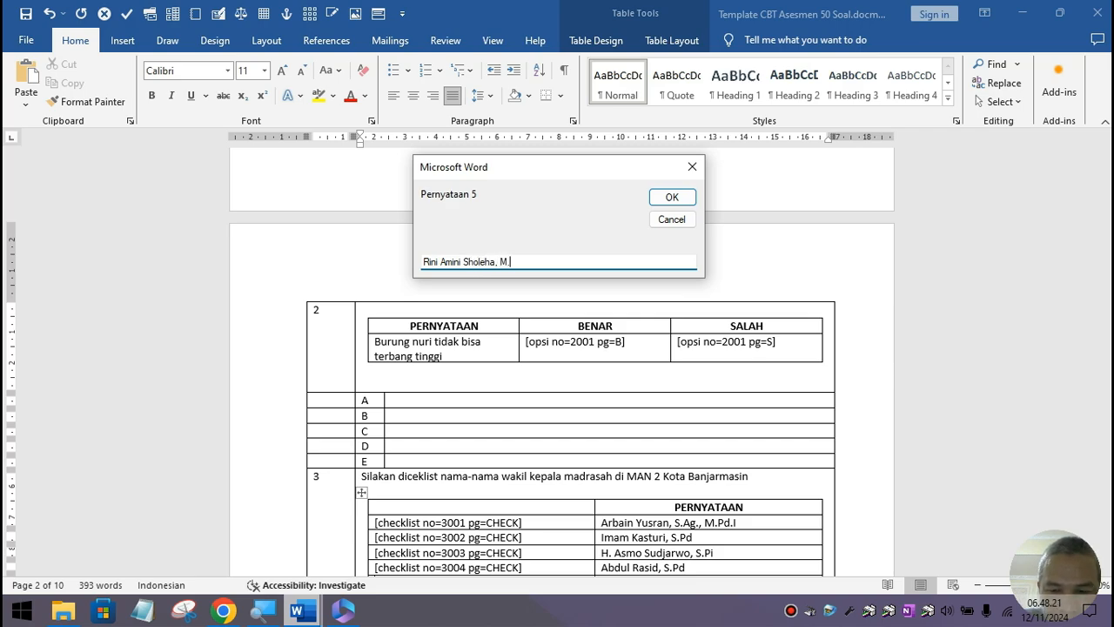
text(Pd)
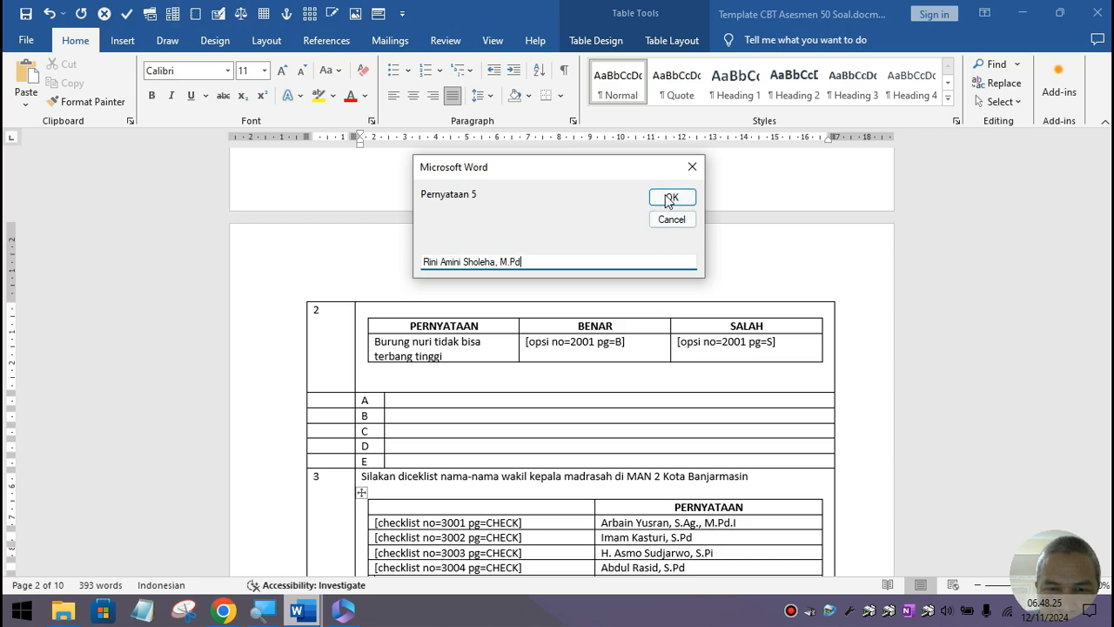
click(669, 199)
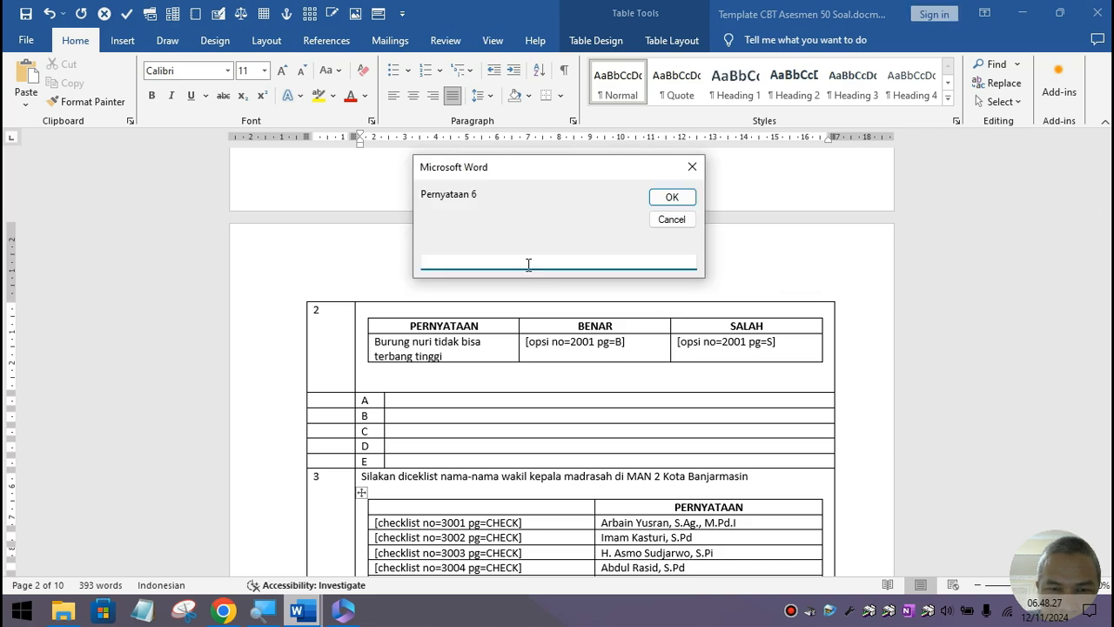
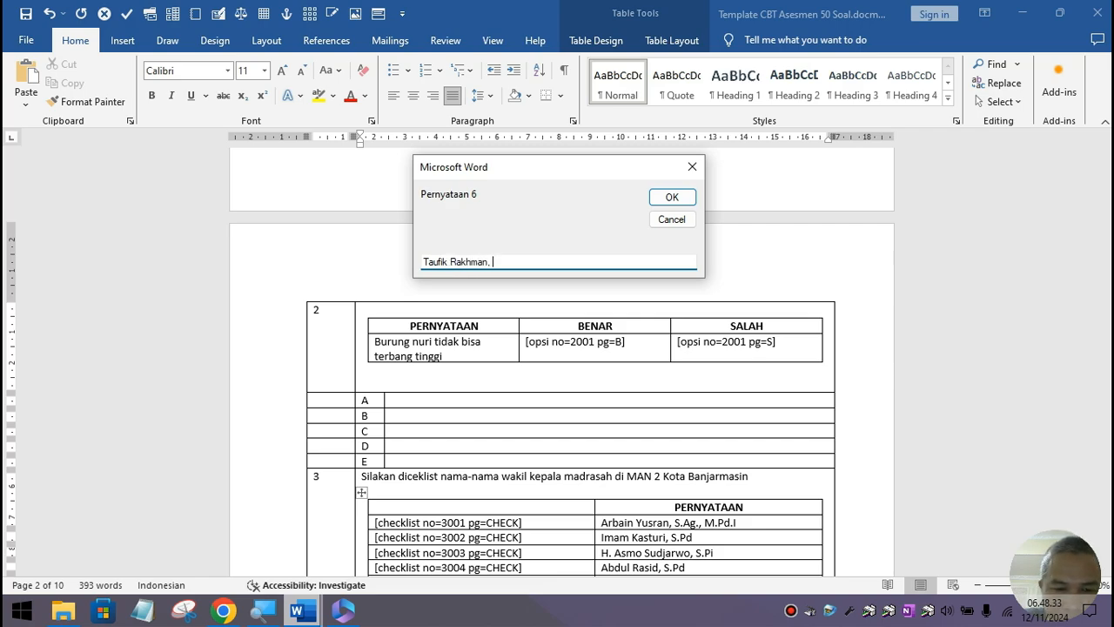
text(S.Pd.I)
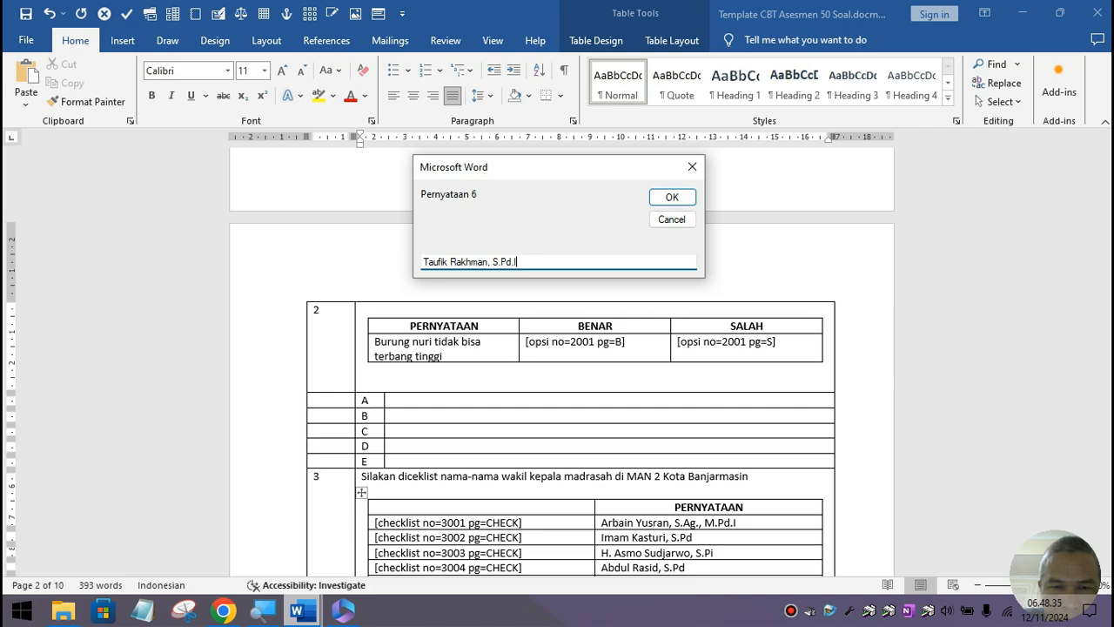
click(672, 198)
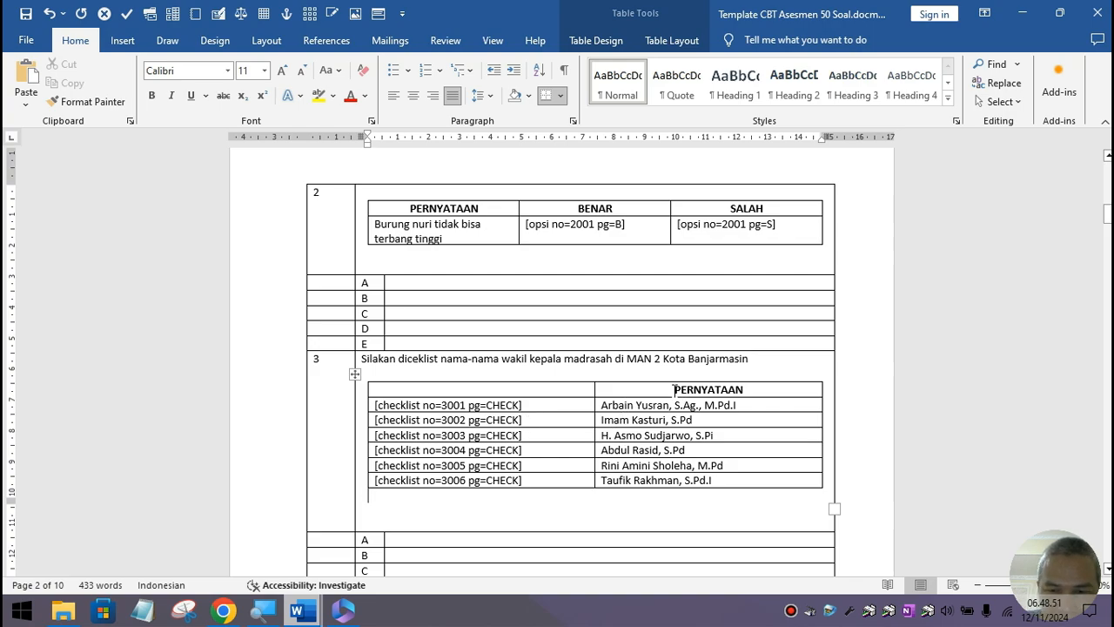
Step: Retitle the PERNYATAAN header 'Nama Wakamad' and reword the instruction to 'Berikut ini … tahun pelajaran 2024/2025 :'
drag(677, 389, 752, 390)
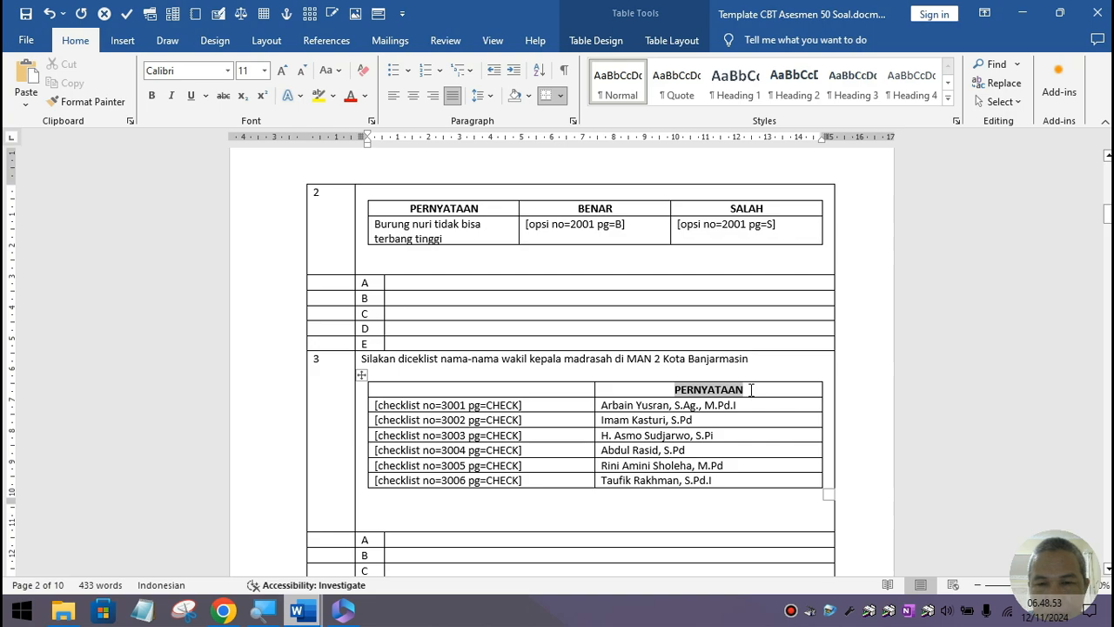
text(Nama)
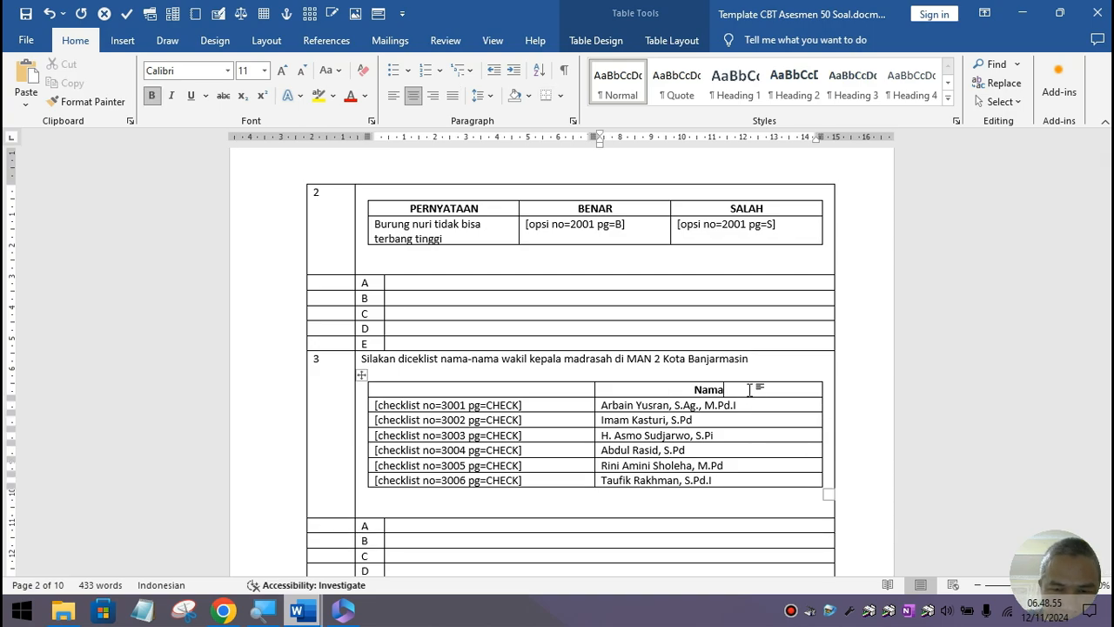
text( Wak)
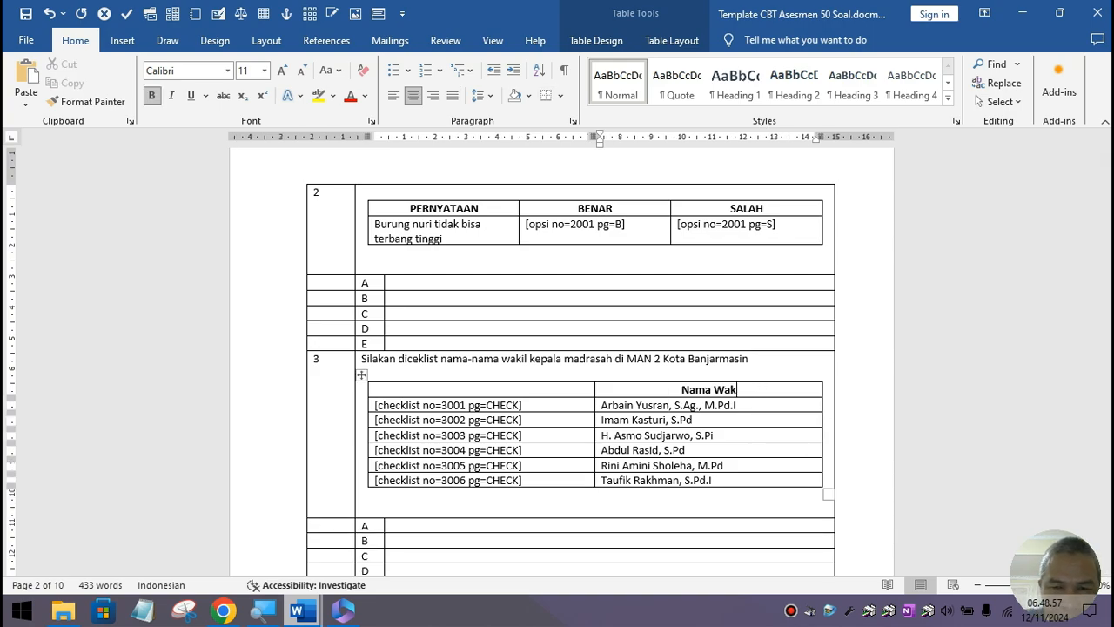
text(amad)
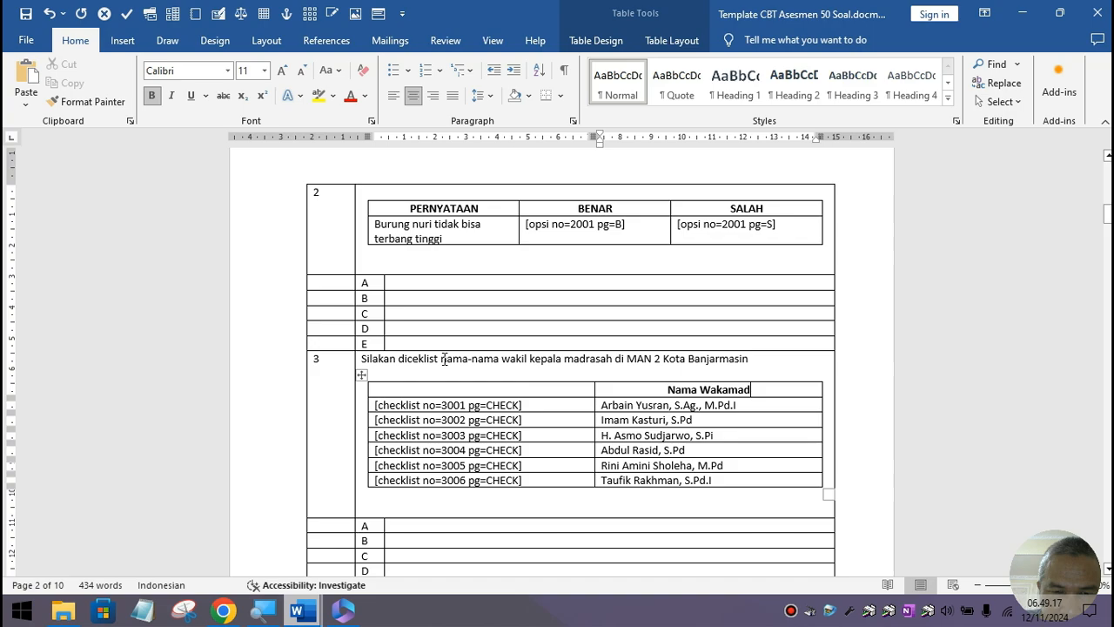
drag(444, 359, 361, 358)
key(BackSpace)
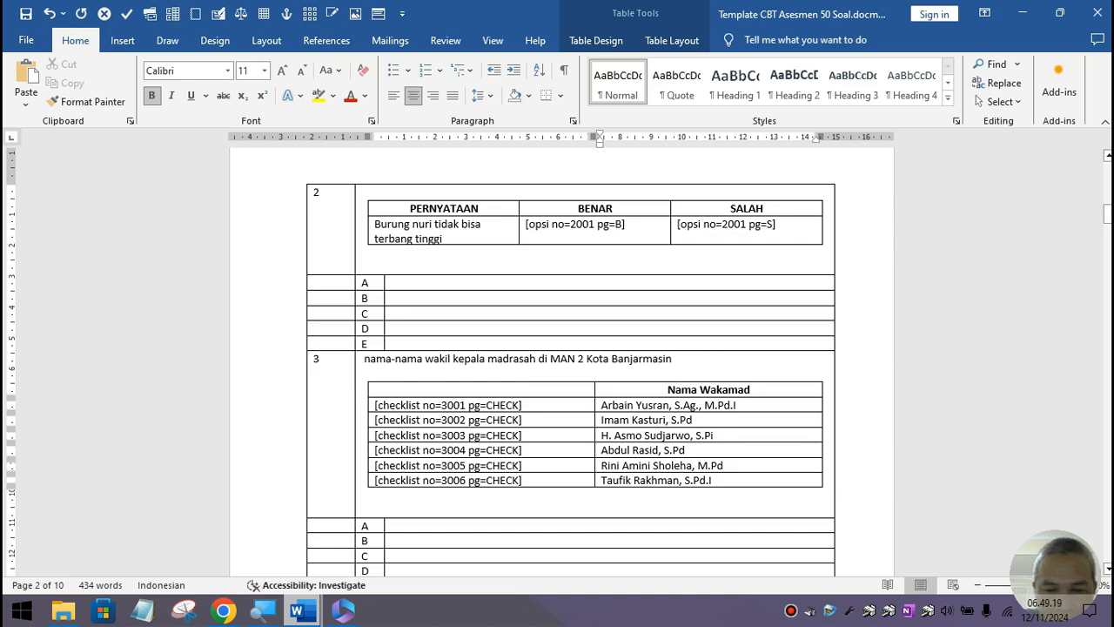
text(Berikut ini)
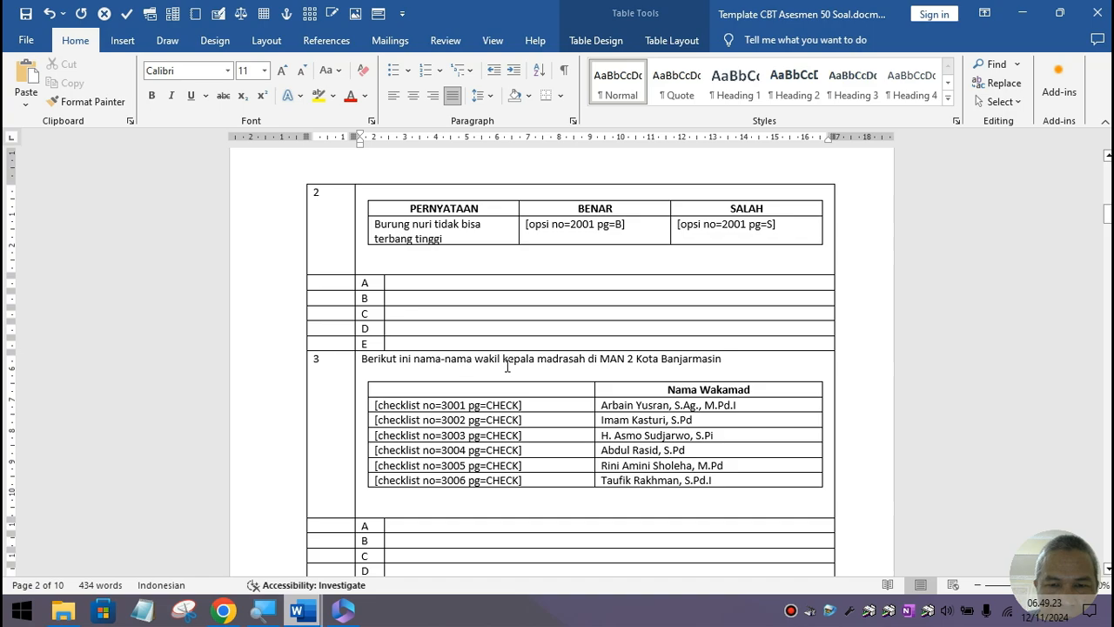
click(725, 358)
text(tahun)
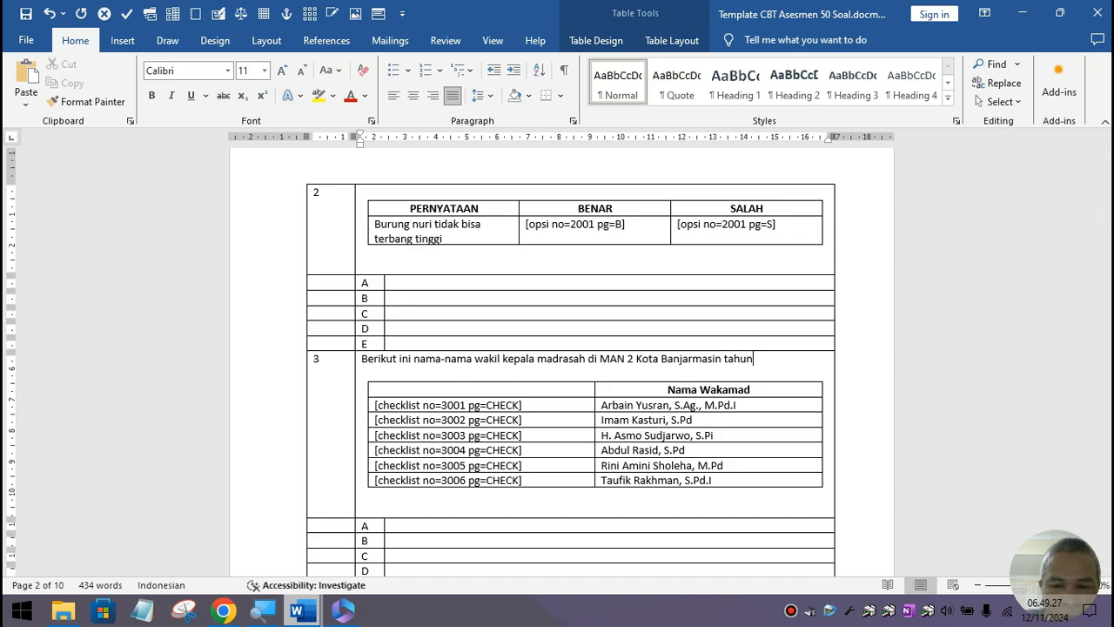
text( pelajaran 2)
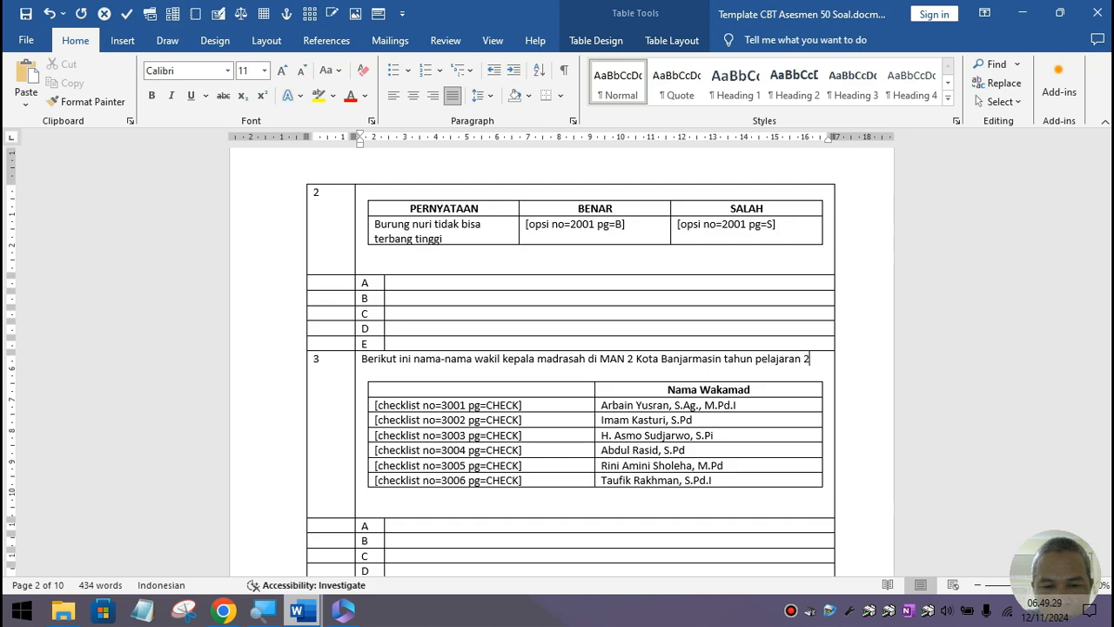
text(024/2025)
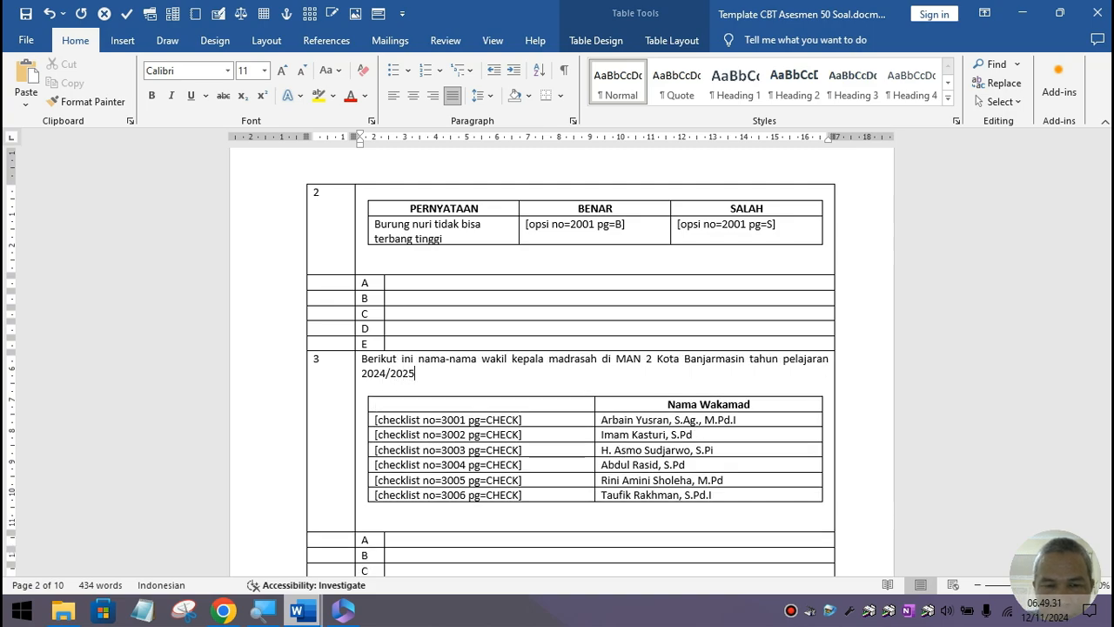
text( :)
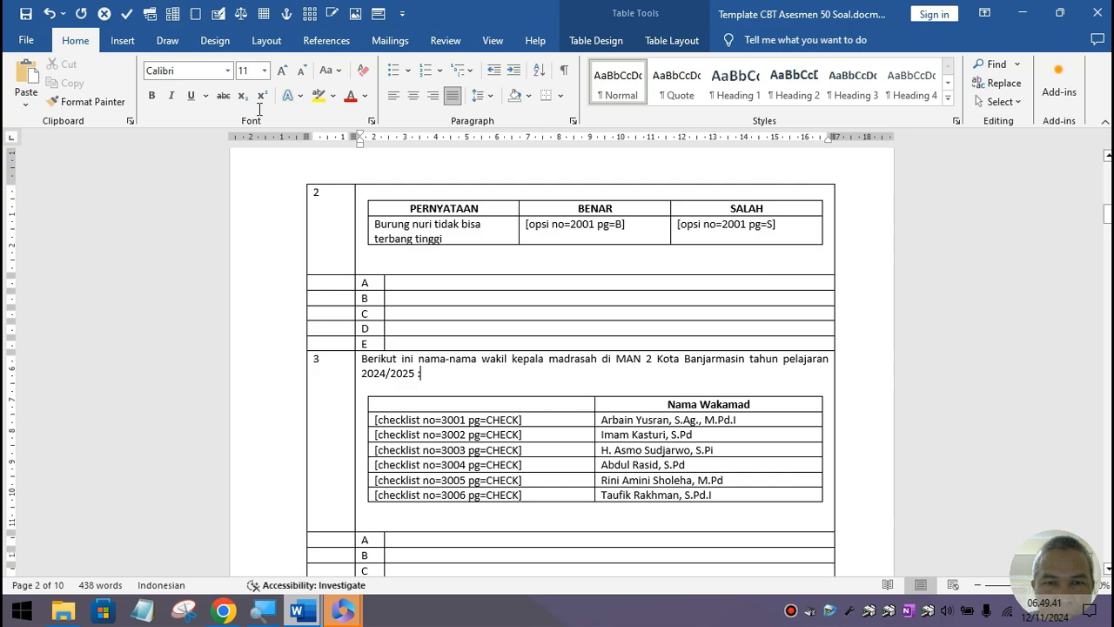
Step: Save As into Template_CBT_Bimasoft, replacing '50 Soal' to name it 'Template CBT Asesmen Biologi Pilihan Kelas XI.docm'
click(25, 40)
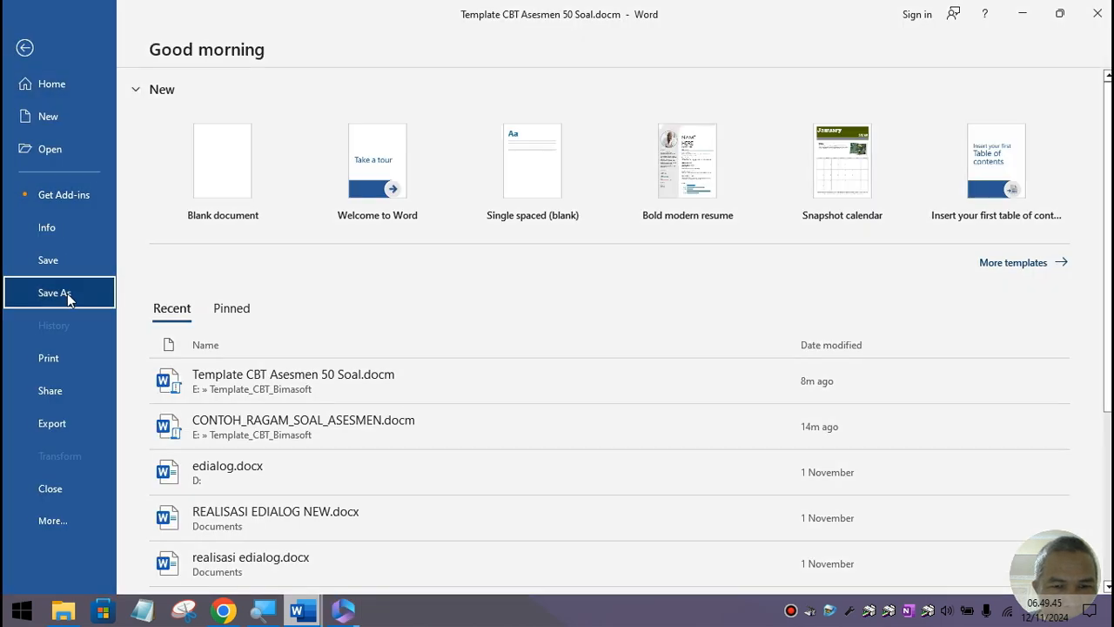
click(67, 293)
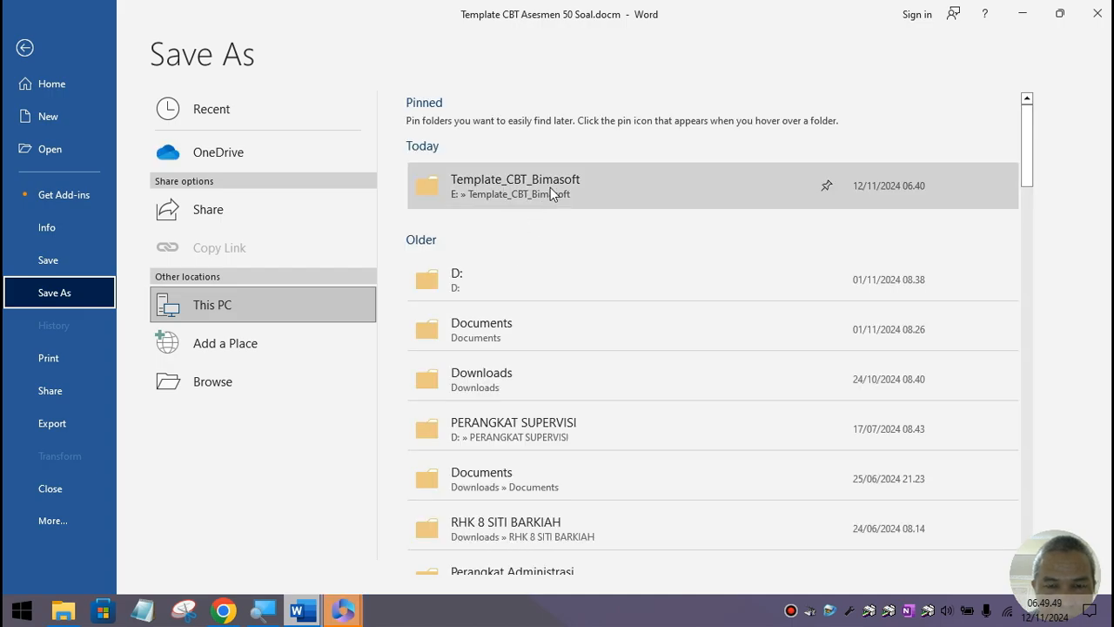
click(550, 187)
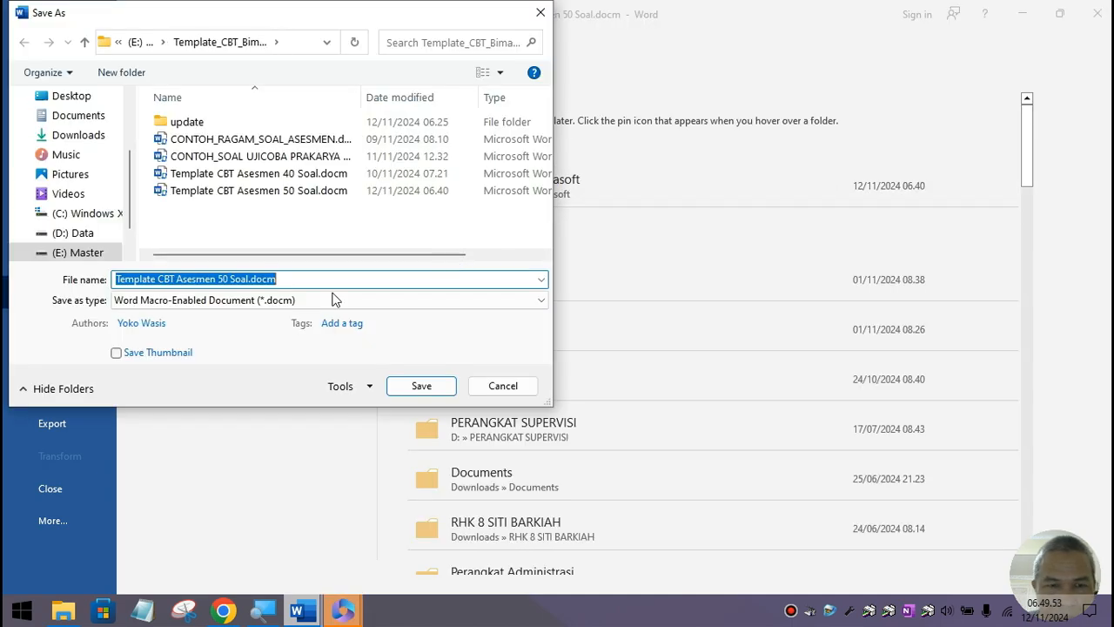
click(270, 279)
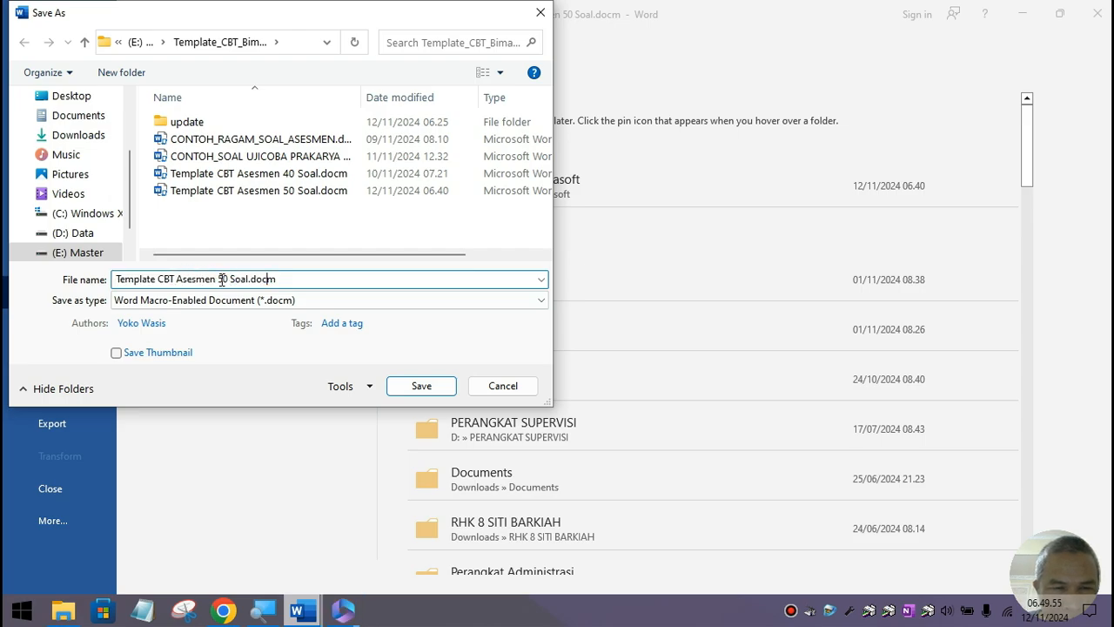
drag(219, 280, 250, 279)
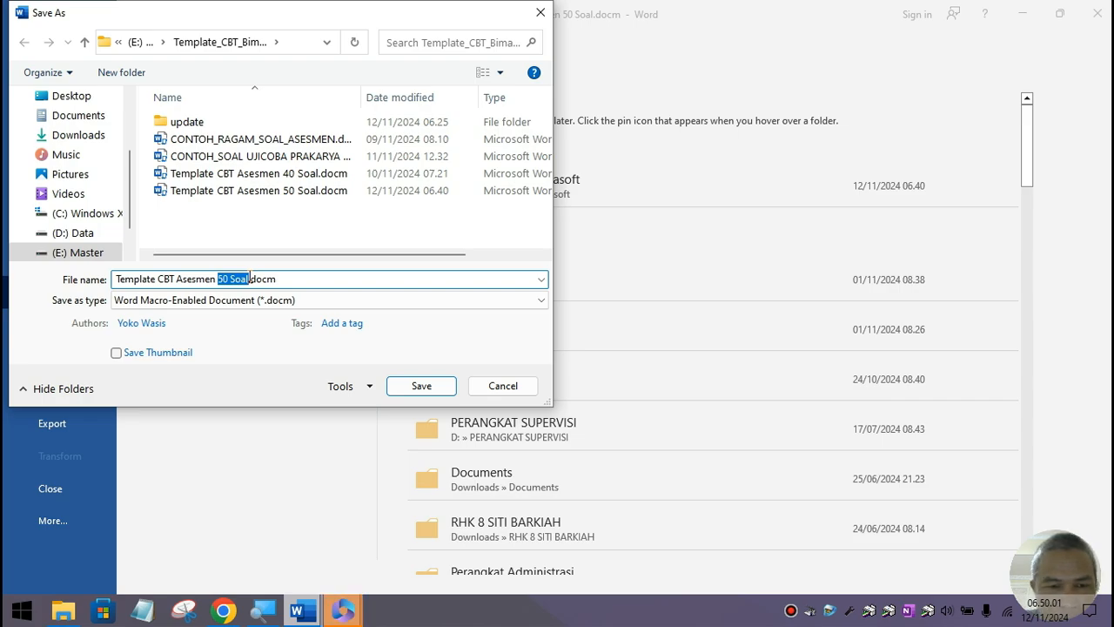
text(Biologi)
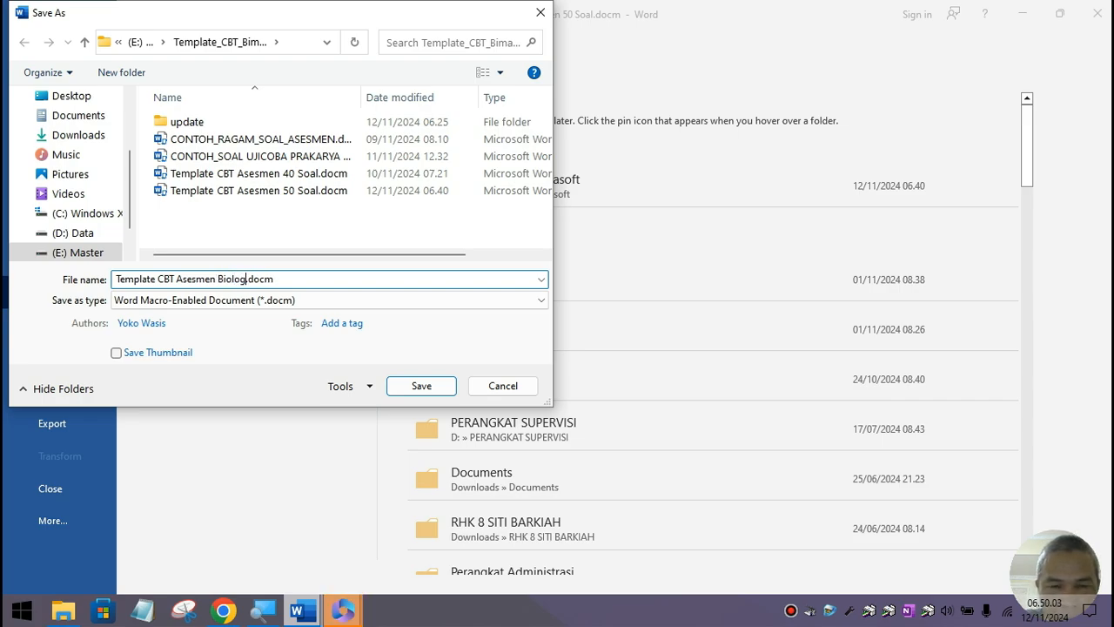
text( Kelas )
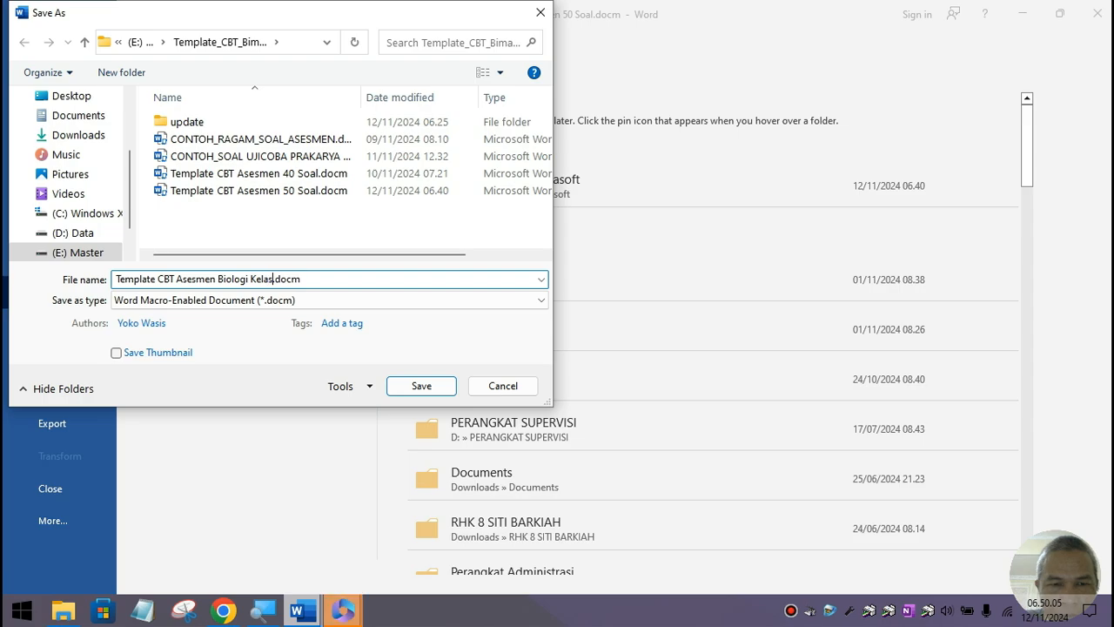
text(XI P)
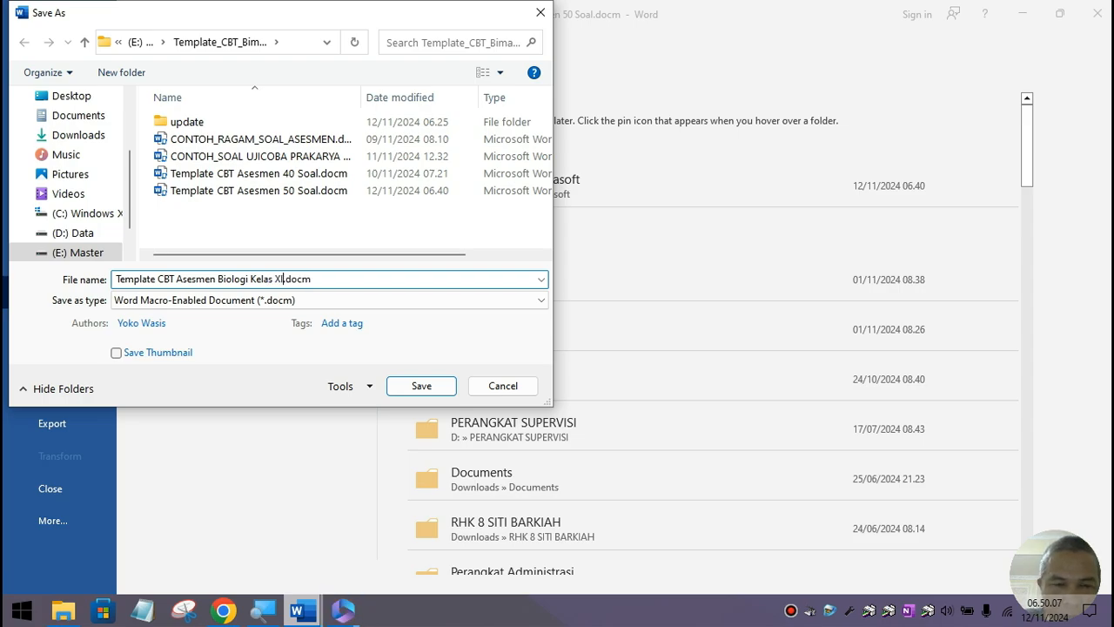
text(ilihan)
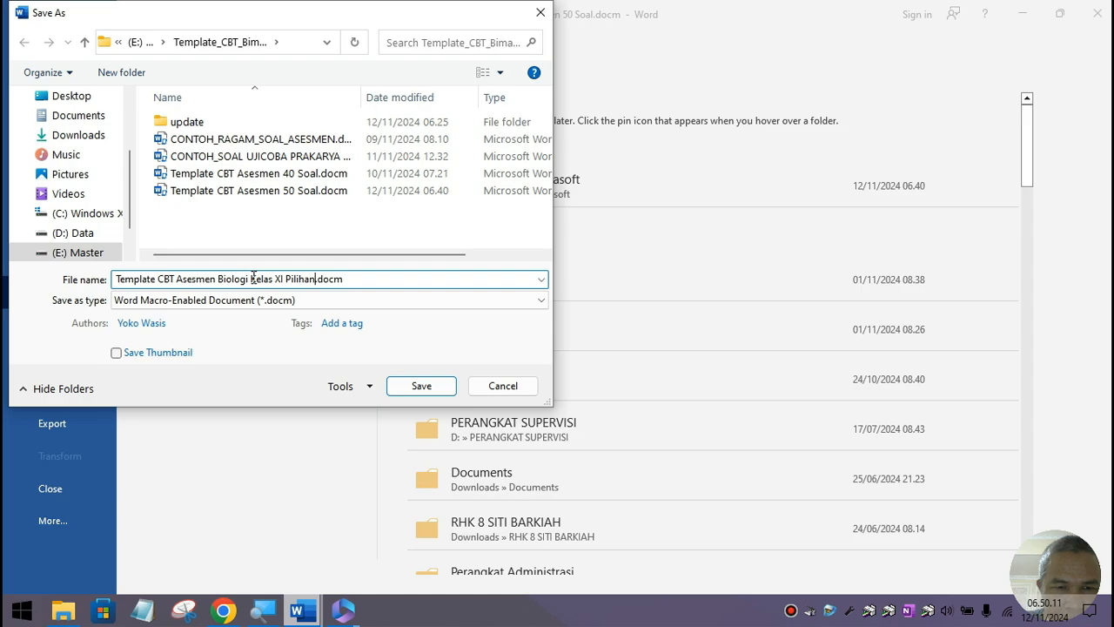
click(217, 279)
text(Pil)
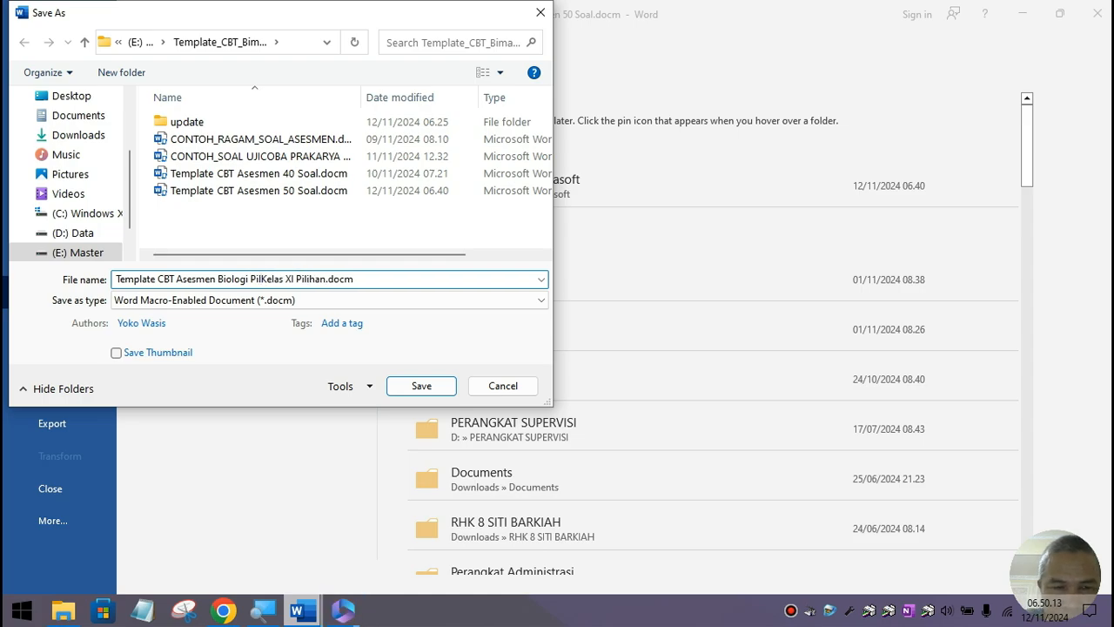
text(ihan)
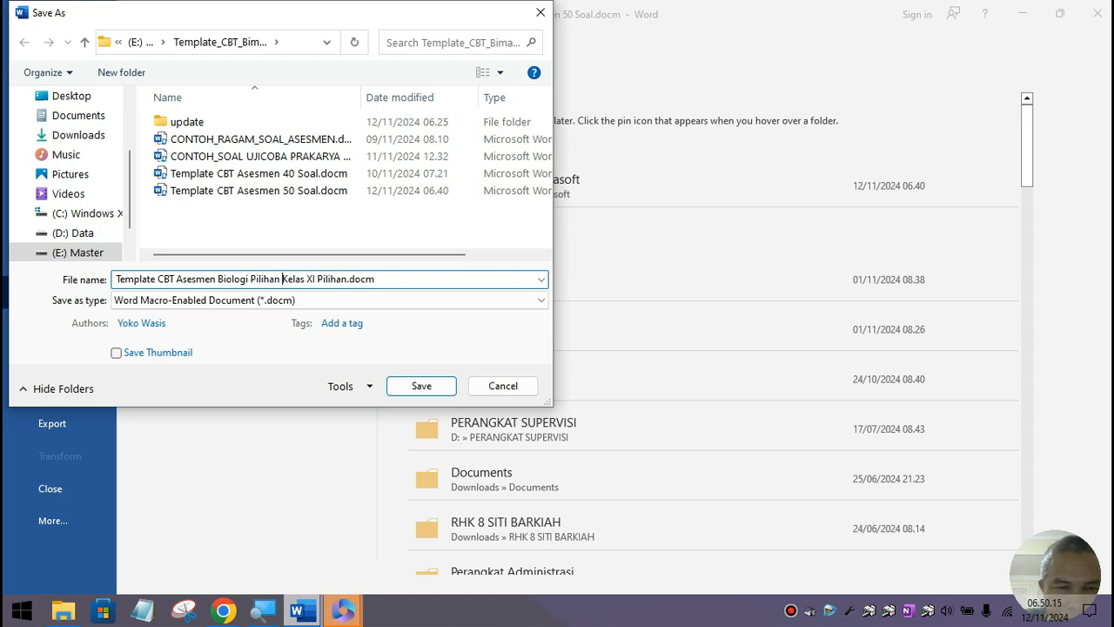
click(323, 278)
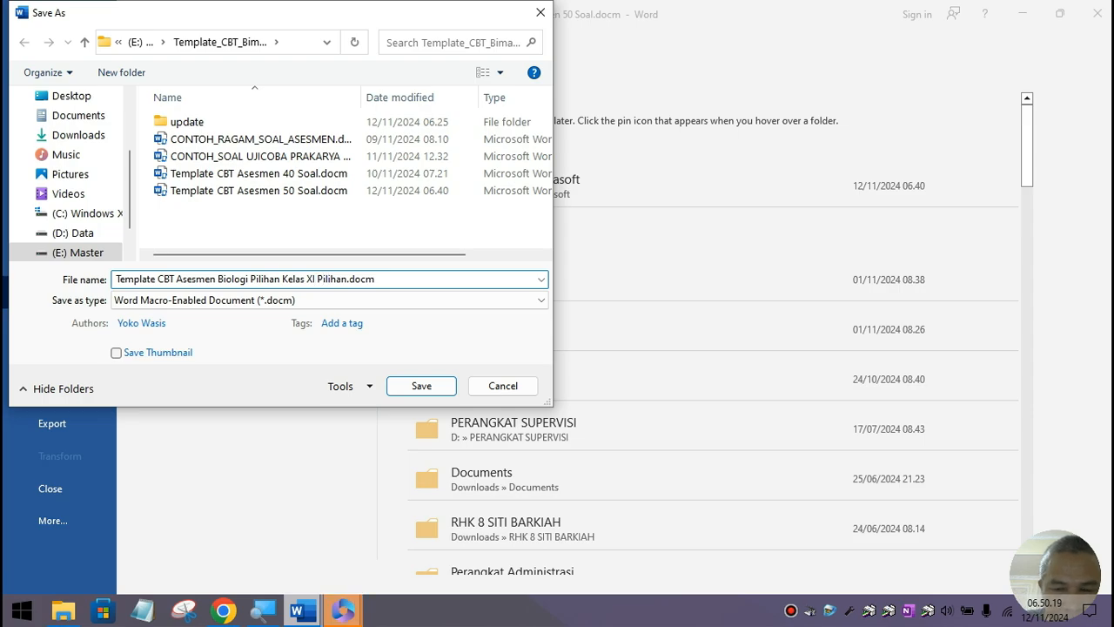
key(BackSpace)
key(BackSpace)
key(BackSpace)
key(Delete)
key(Delete)
key(Delete)
key(Delete)
key(Delete)
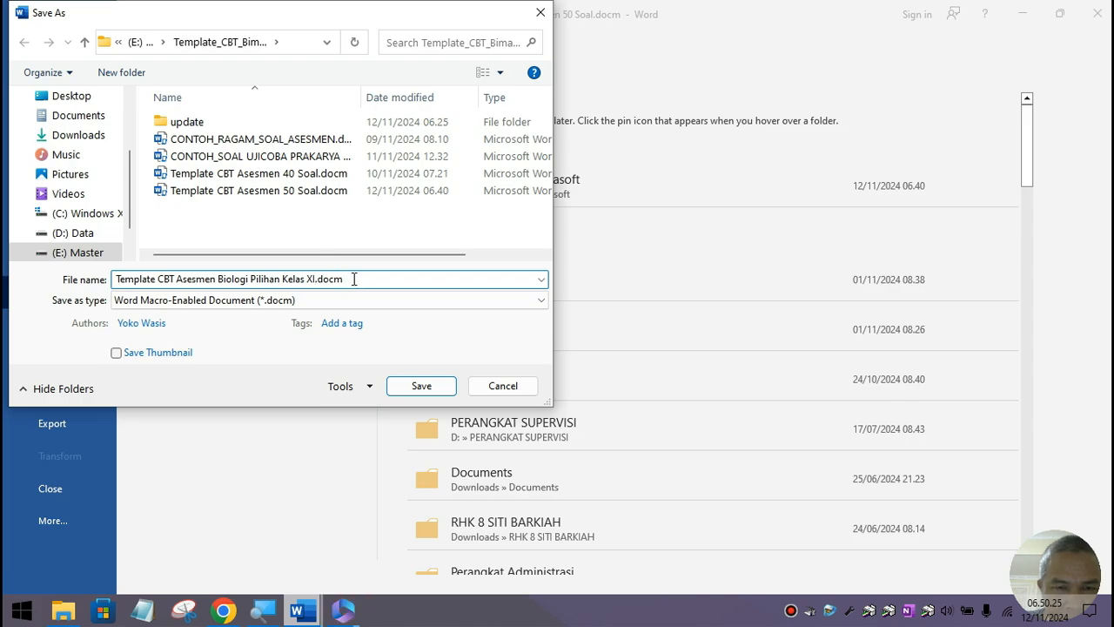
click(419, 385)
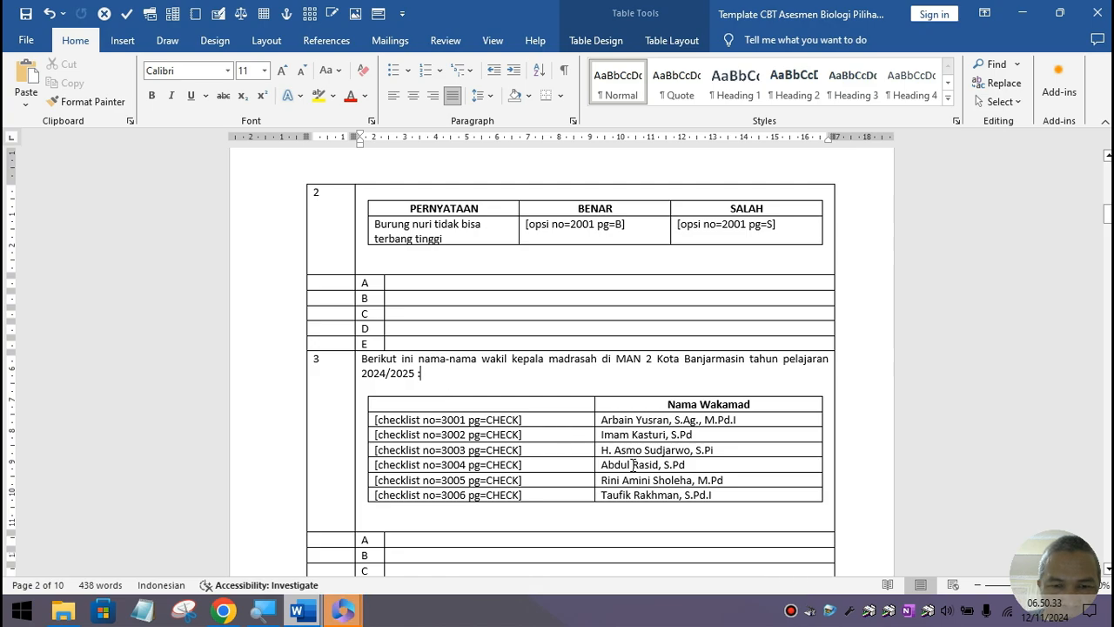
Step: Close the renamed template and the CONTOH_RAGAM_SOAL_ASESMEN document
scroll(566, 444, down, 2)
scroll(633, 465, down, 1)
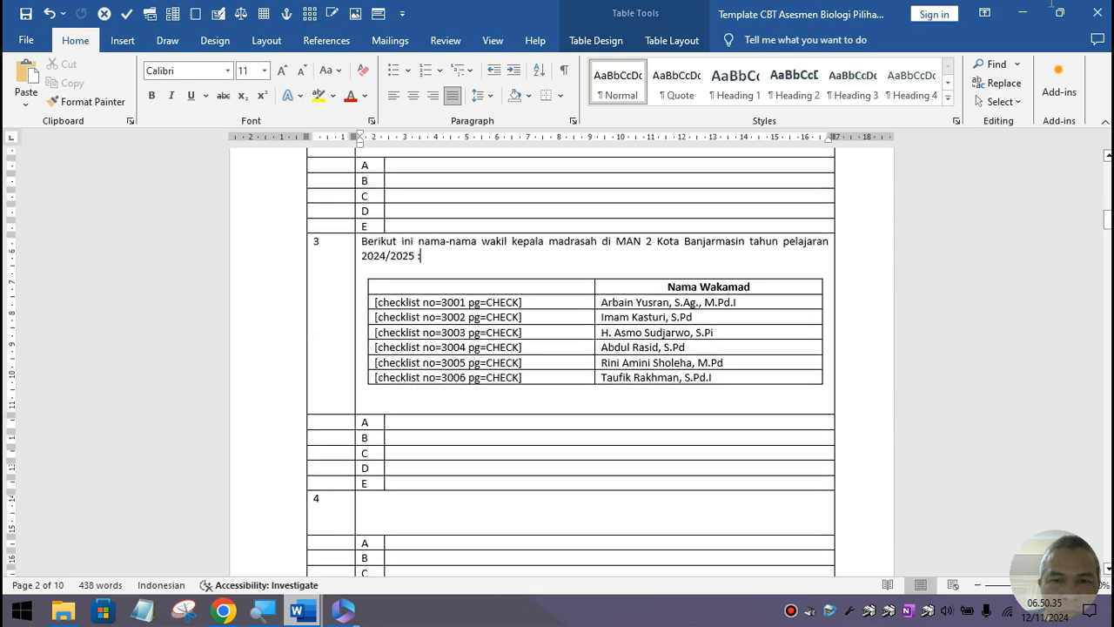
click(1097, 14)
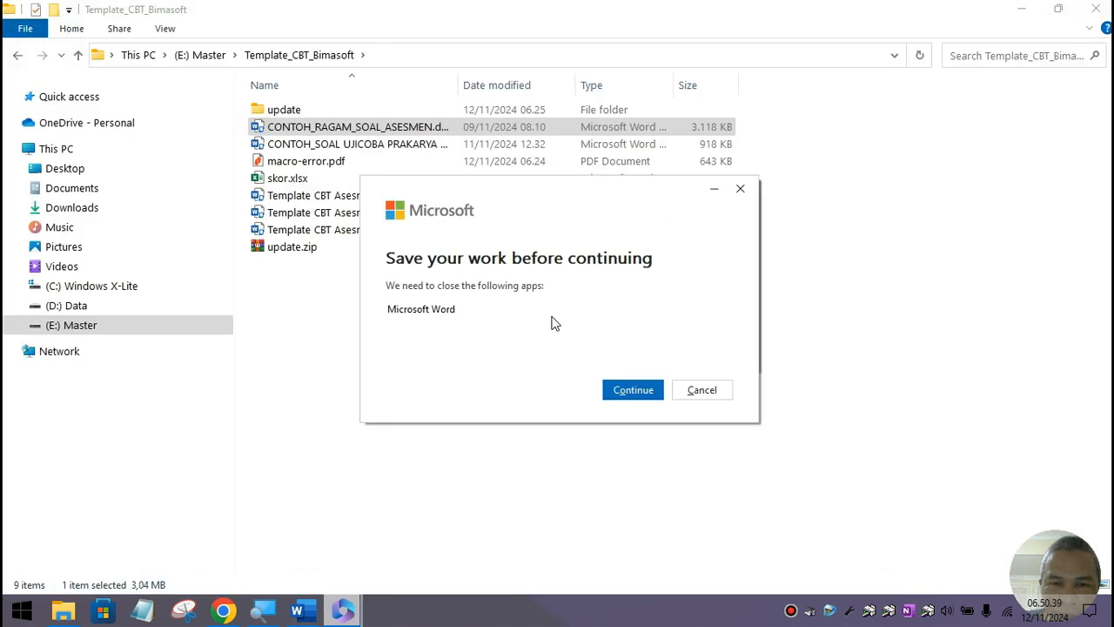
click(298, 612)
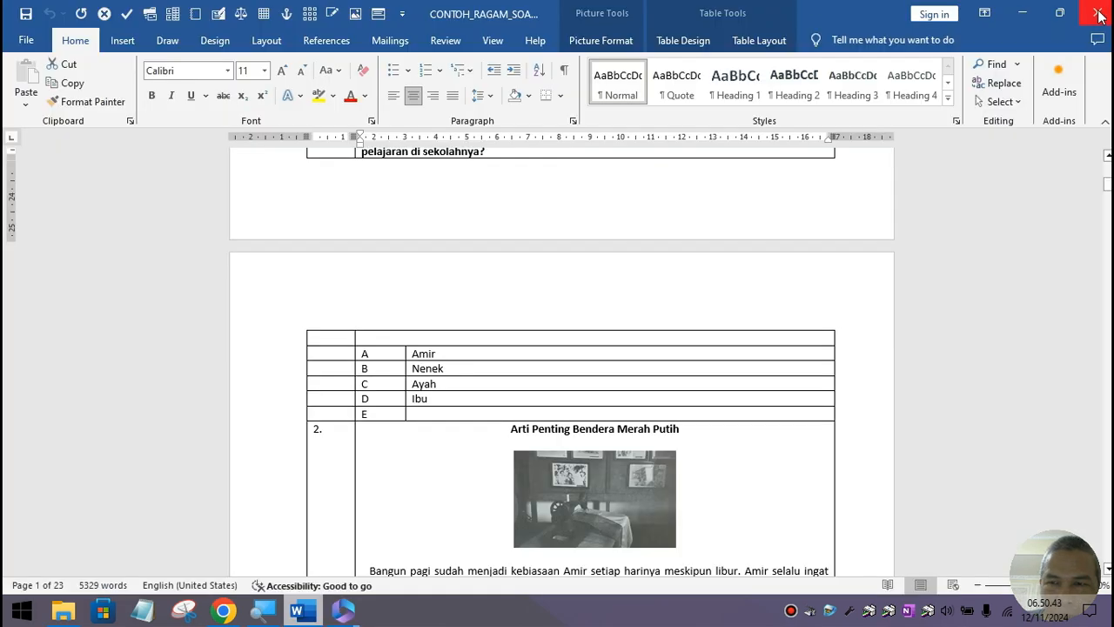
click(1098, 14)
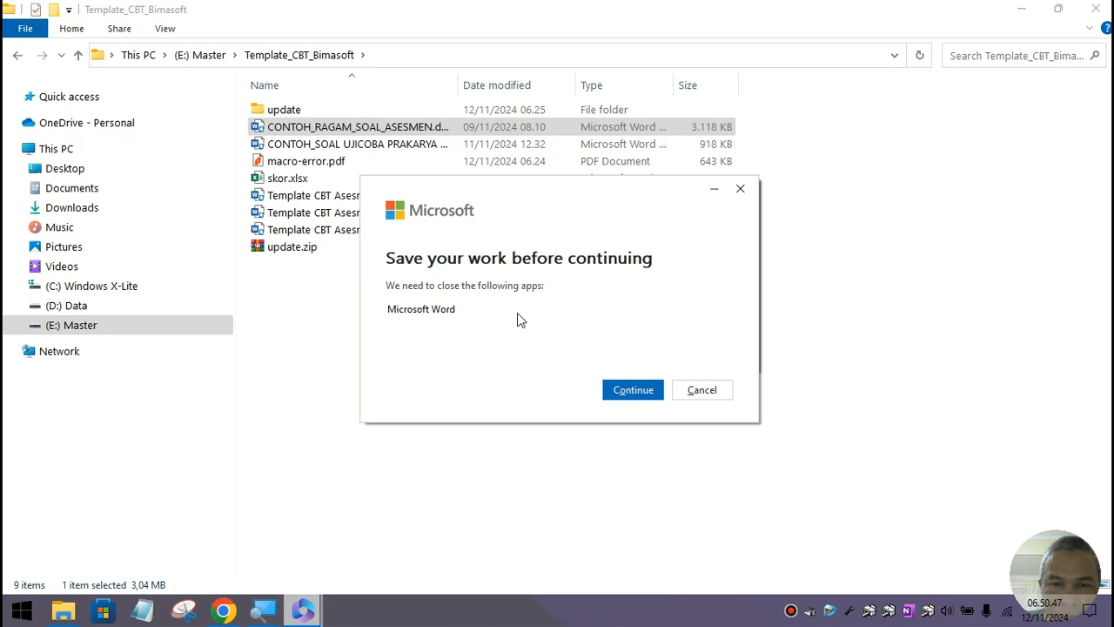
Step: Close File Explorer, let the Microsoft 365 update continue, and return to the Tombol Publish Disabled wiki page
click(1097, 9)
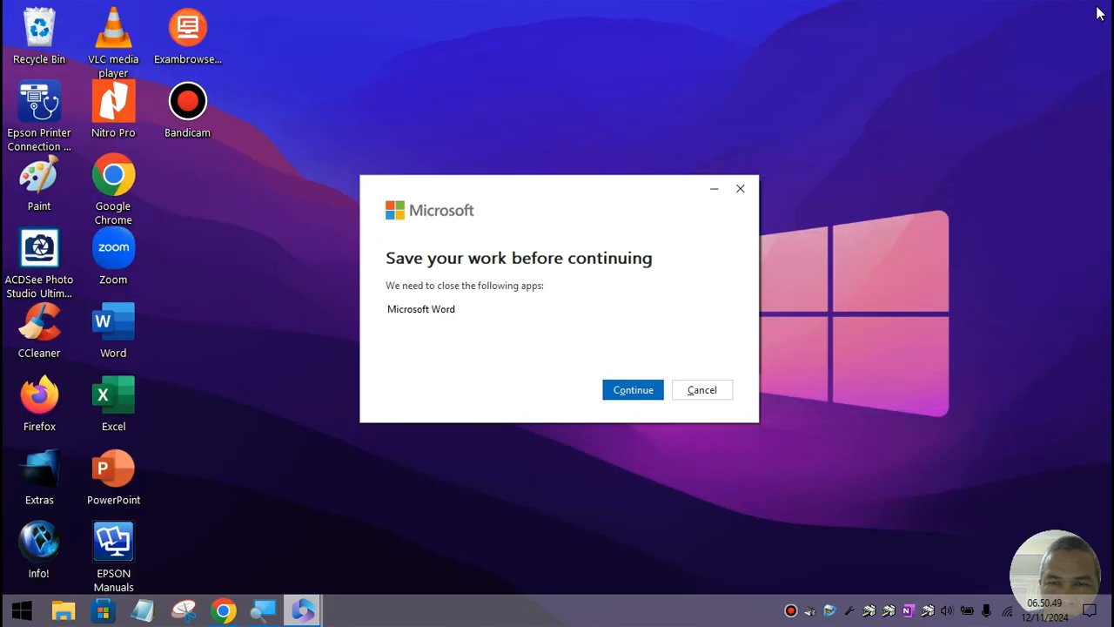
click(632, 388)
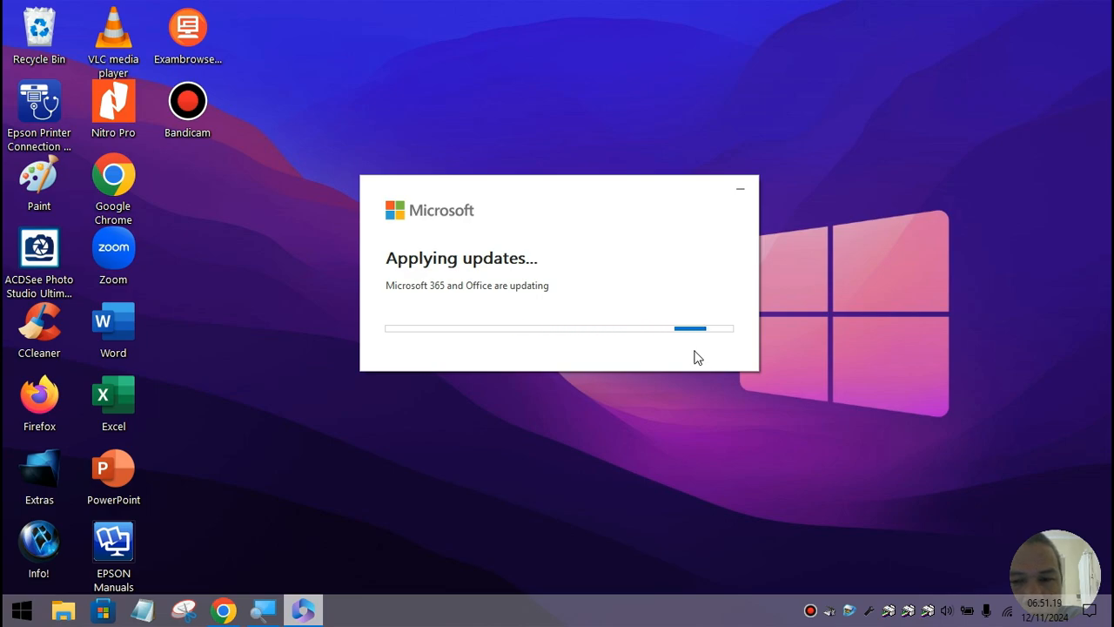
mouse_move(229, 607)
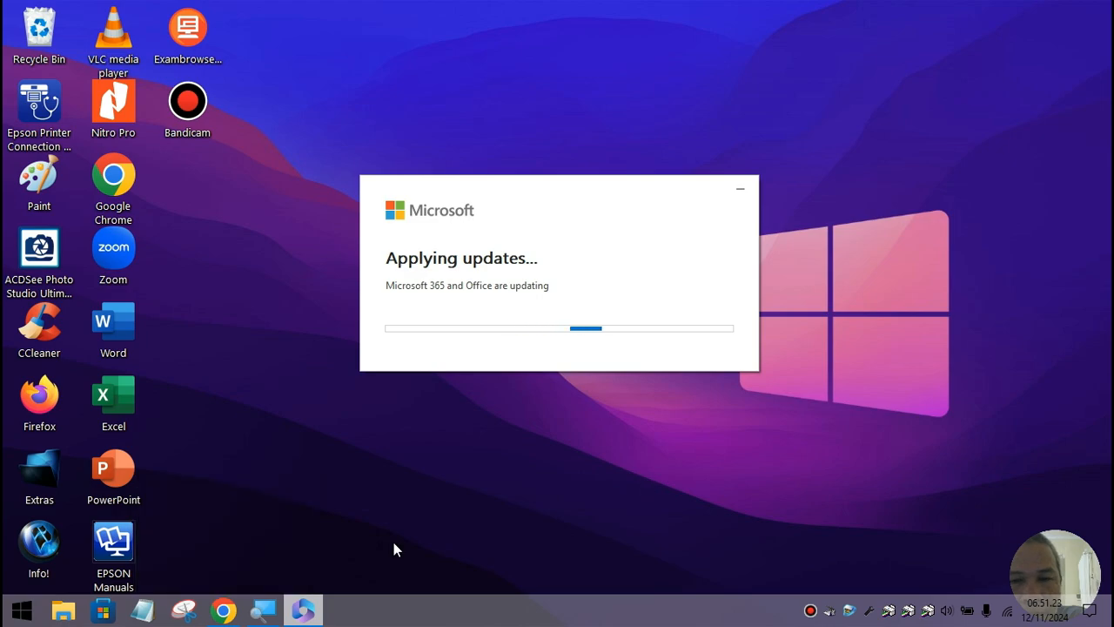
click(224, 614)
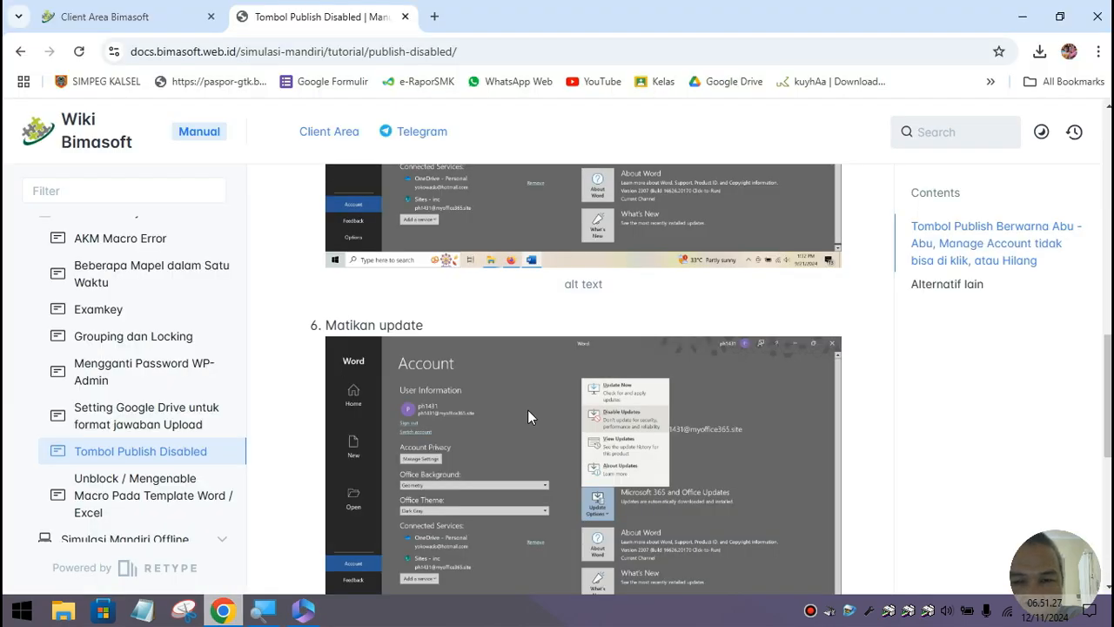
Step: Read the Matikan update steps down to Alternatif lain, then minimize Chrome
scroll(528, 411, up, 2)
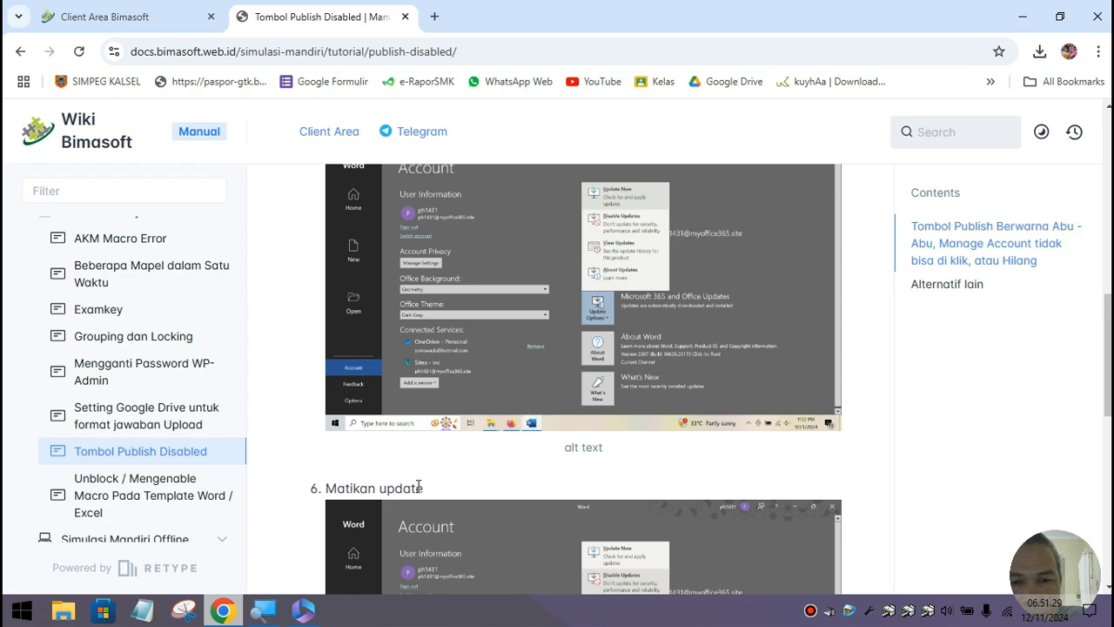
scroll(414, 474, down, 2)
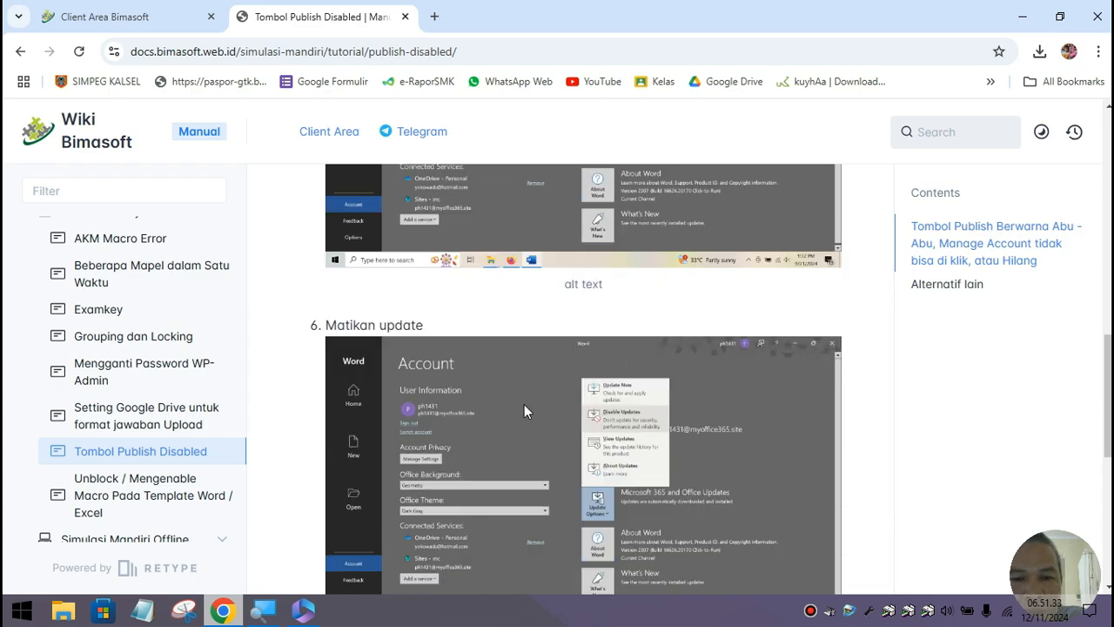
scroll(539, 391, down, 1)
scroll(540, 391, down, 3)
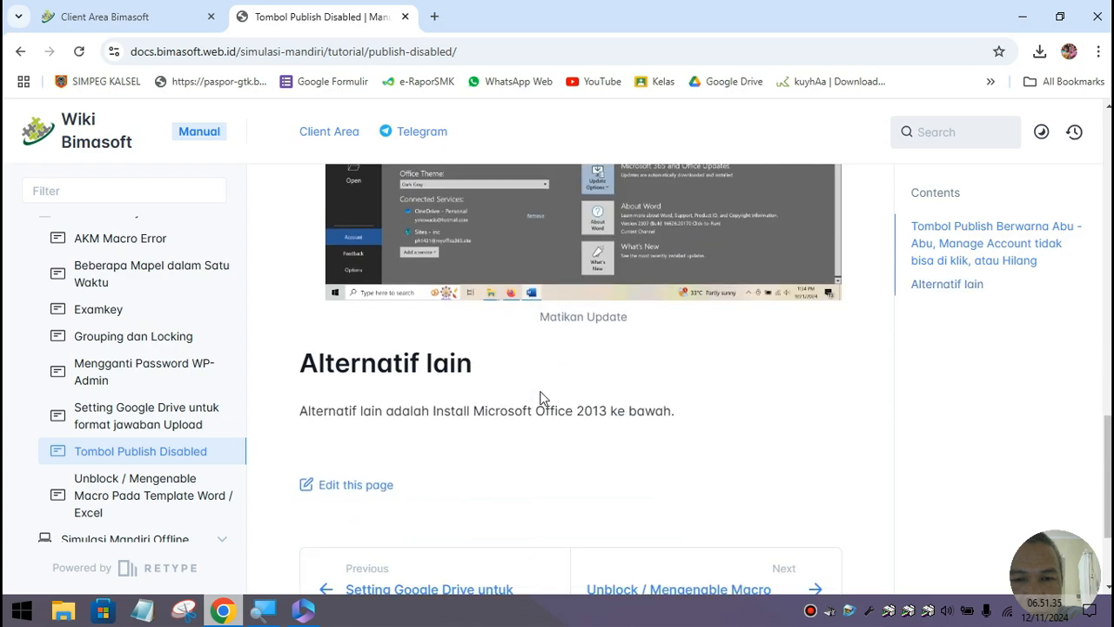
click(1024, 15)
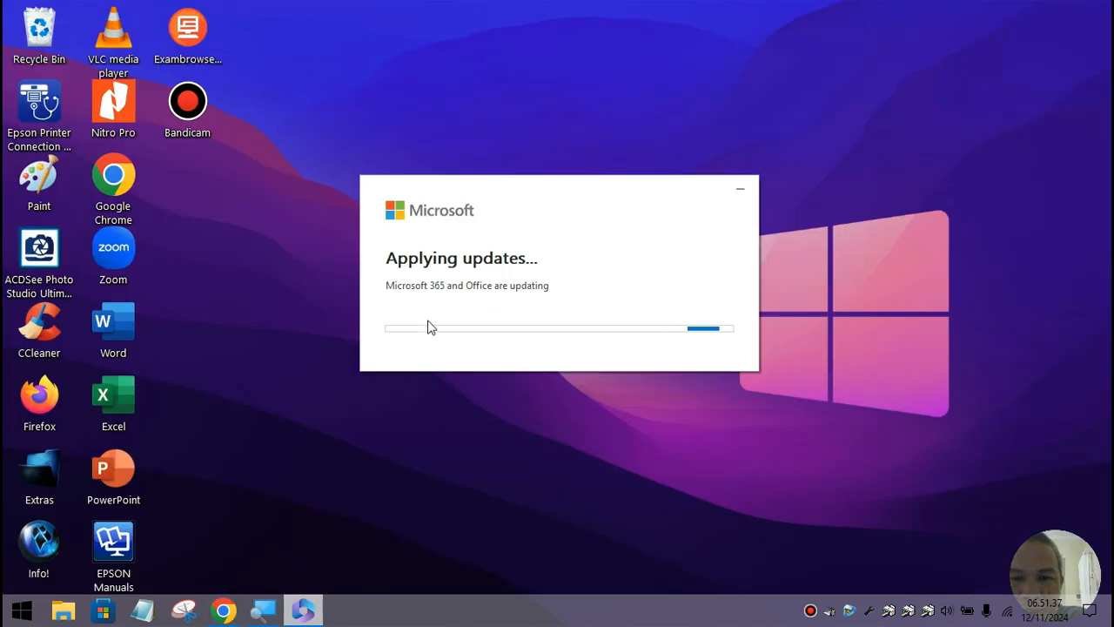
Step: Relaunch Word from its desktop shortcut, reaching the start screen listing the Biologi template
click(810, 611)
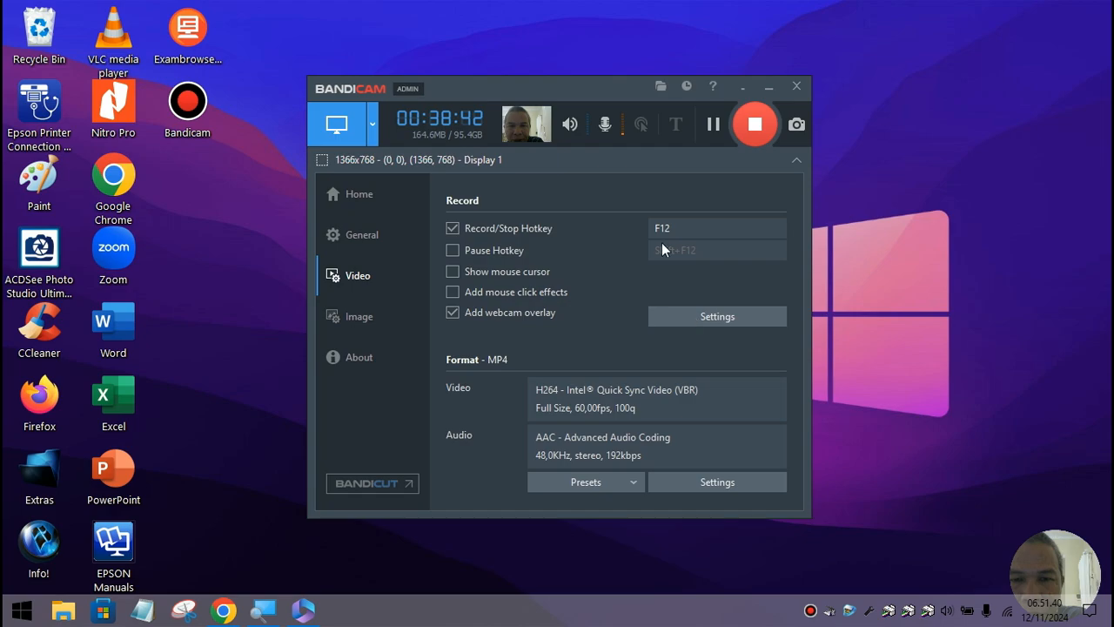
click(713, 126)
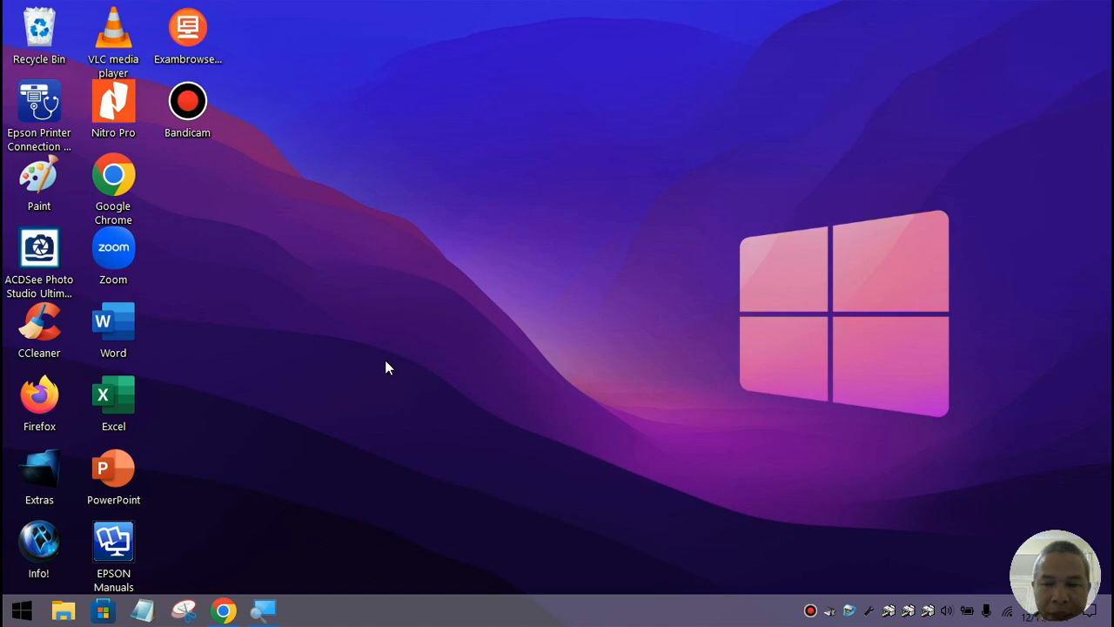
double_click(122, 330)
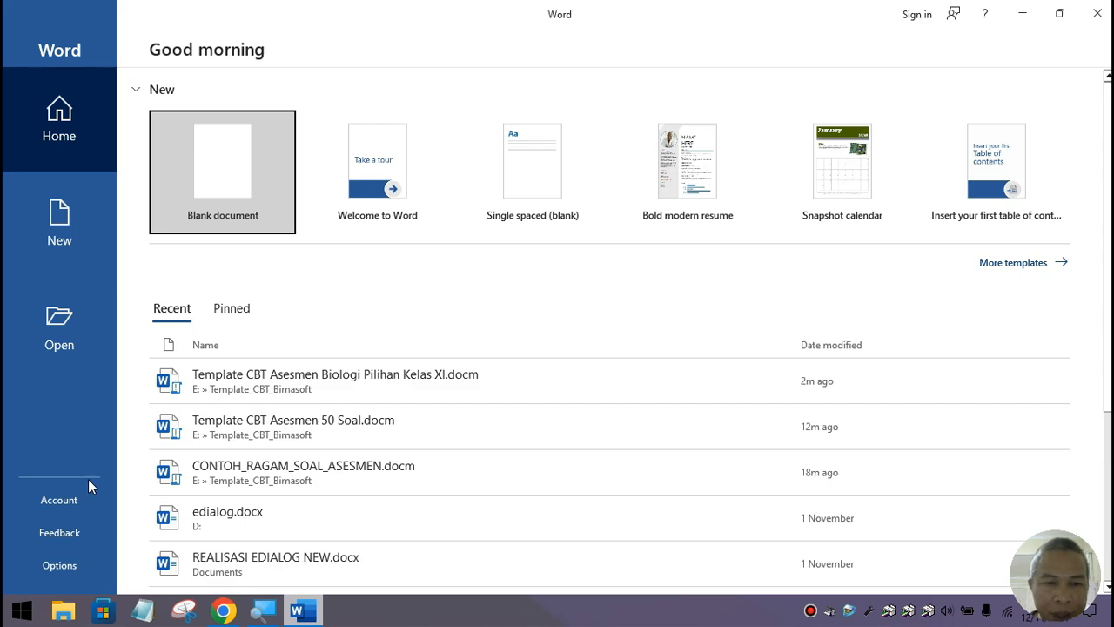
Step: Disable Office updates under File > Account > Update Options, then close Word
click(90, 566)
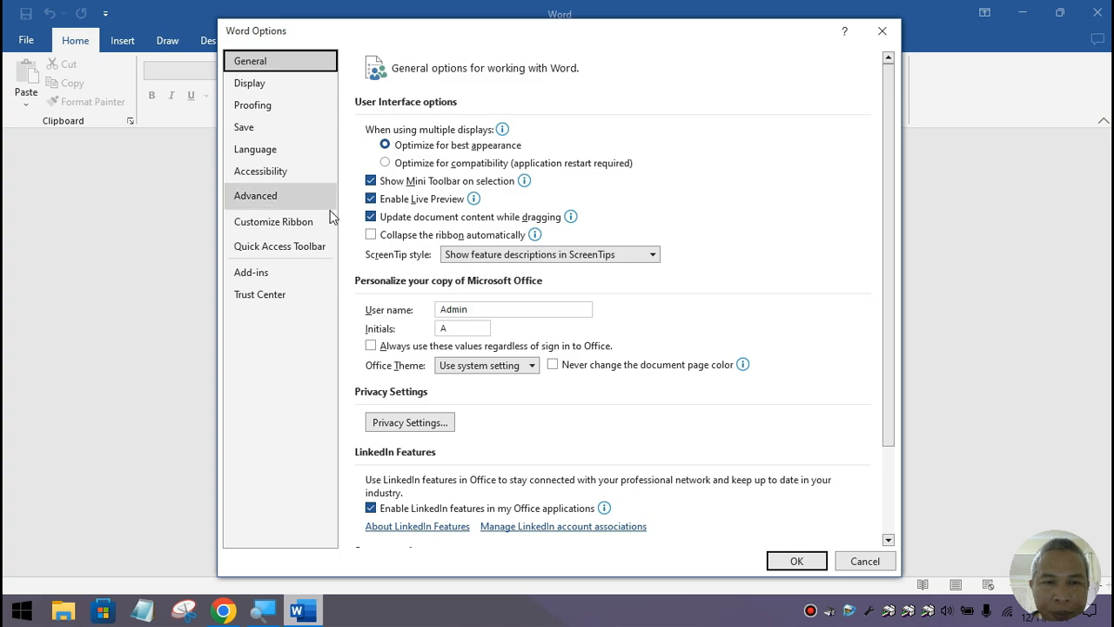
click(865, 561)
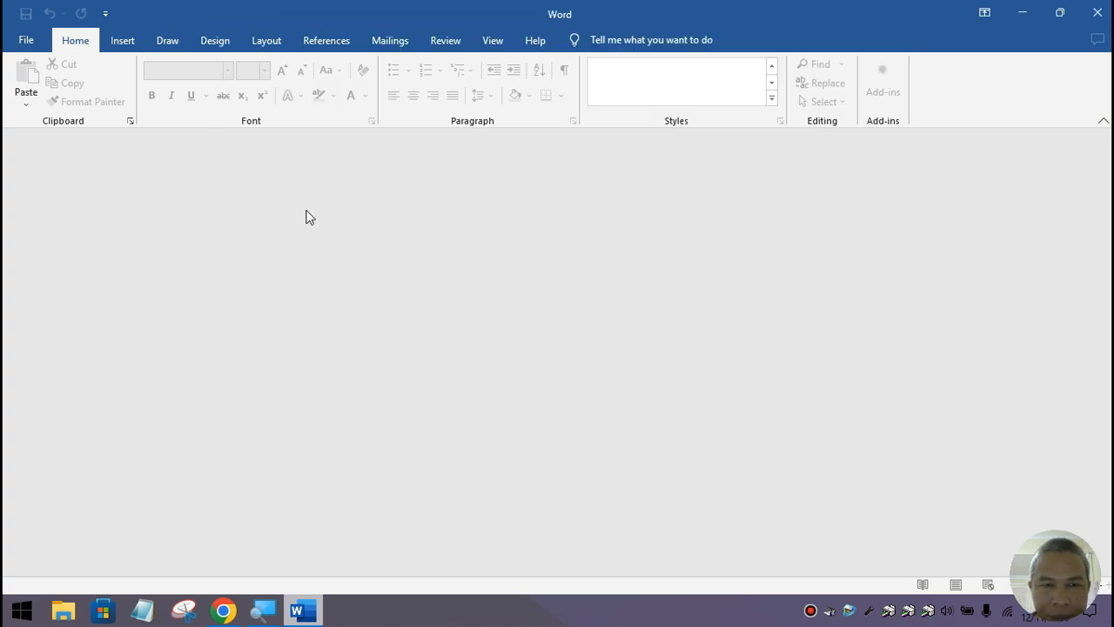
click(27, 41)
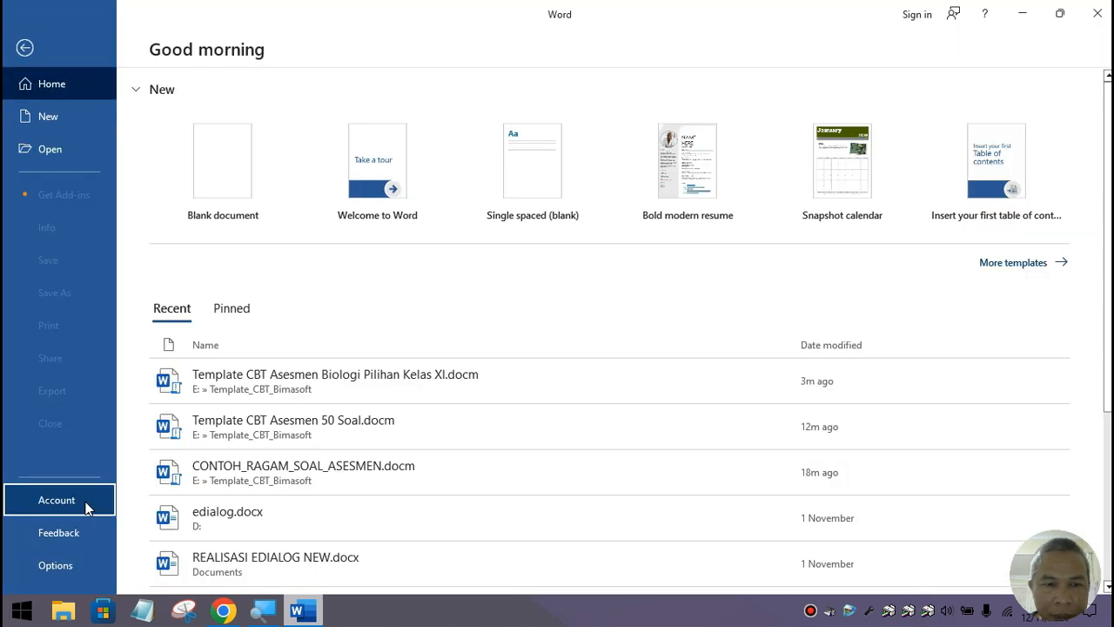
click(84, 499)
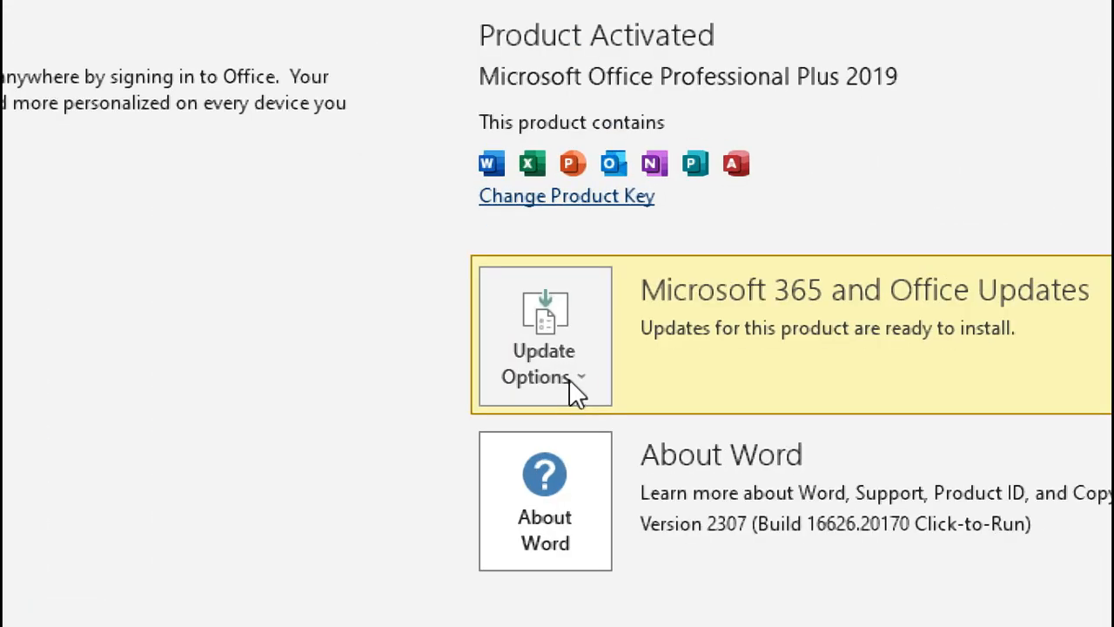
click(570, 380)
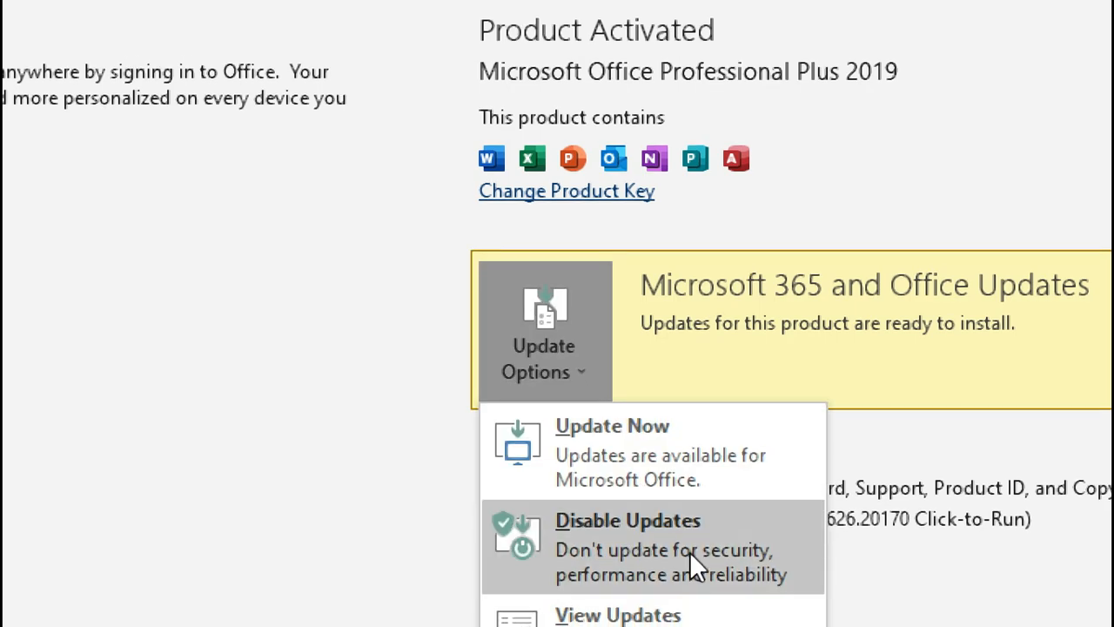
click(690, 551)
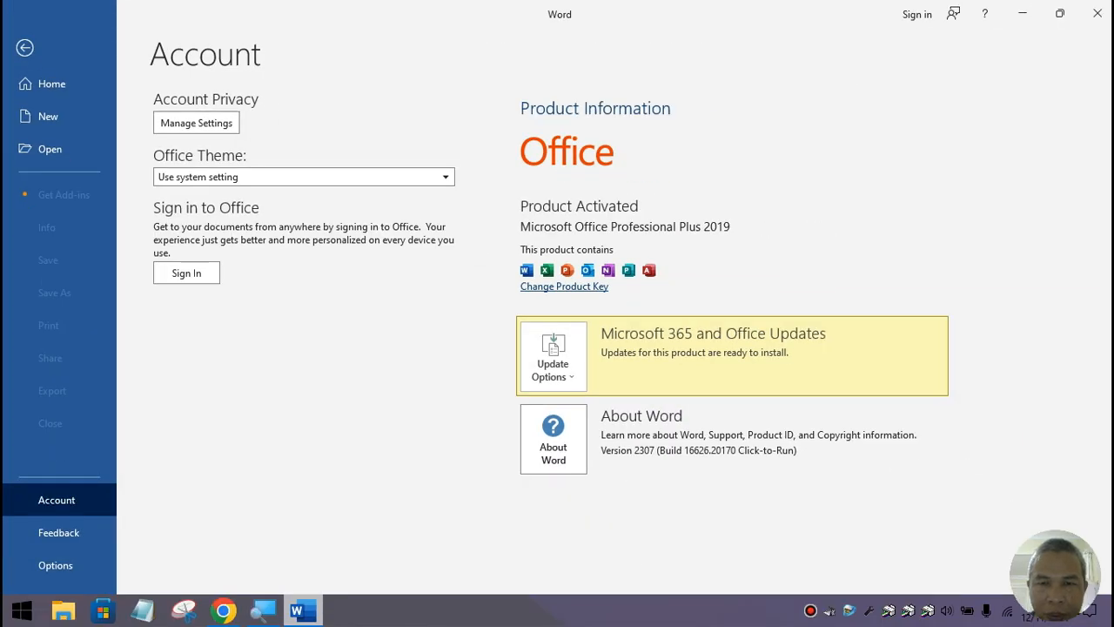
click(1096, 13)
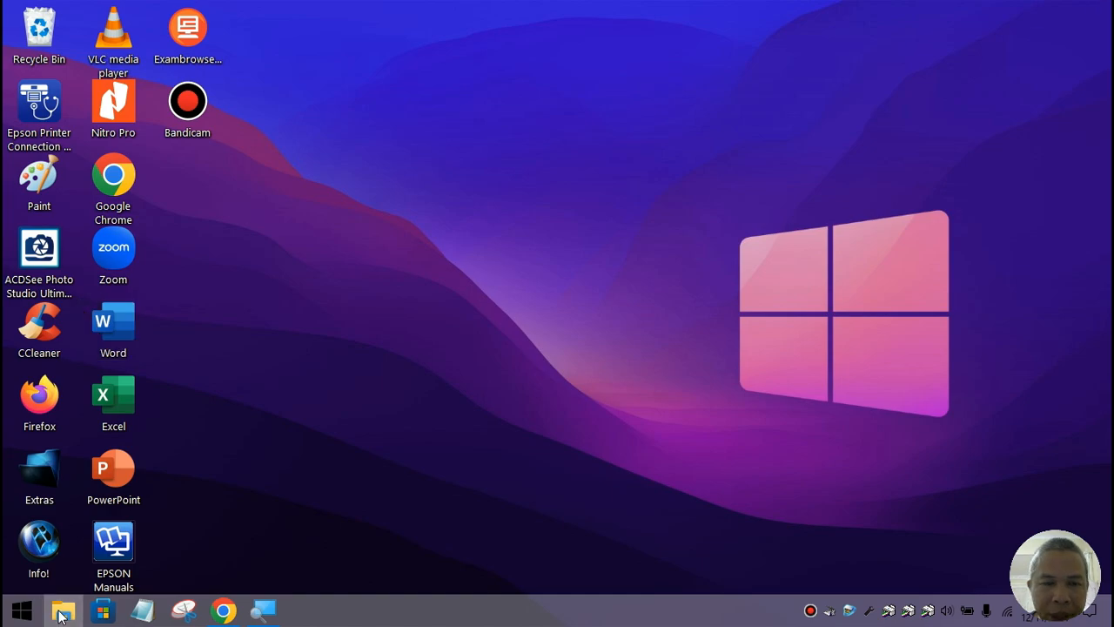
Step: Open Template CBT Asesmen Biologi Pilihan Kelas XI.docm from E:\Template_CBT_Bimasoft
key(super+e)
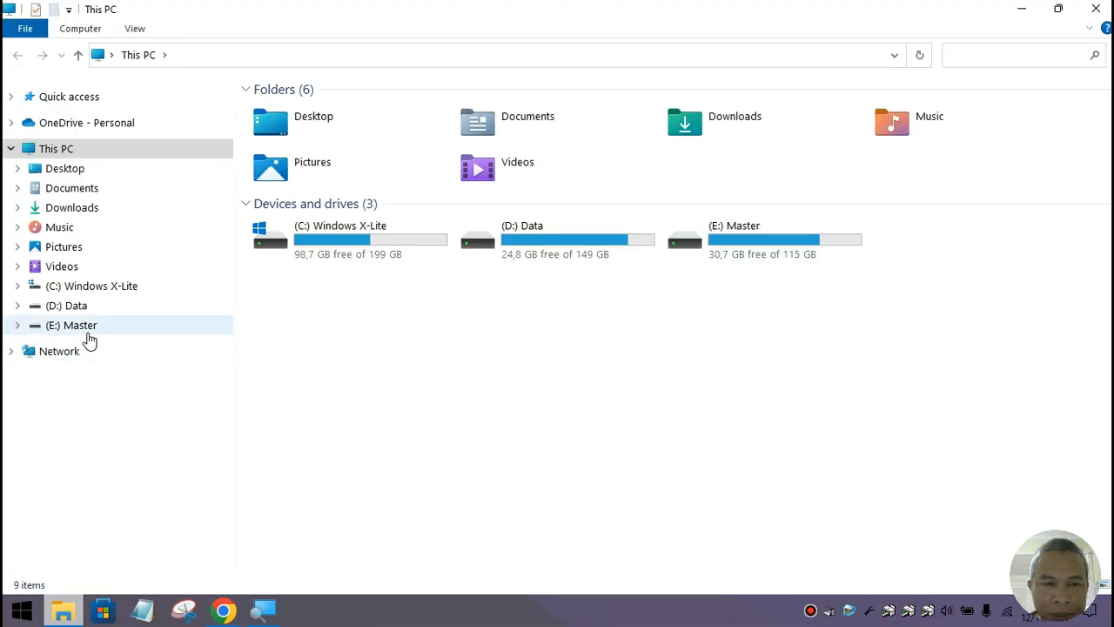
click(88, 332)
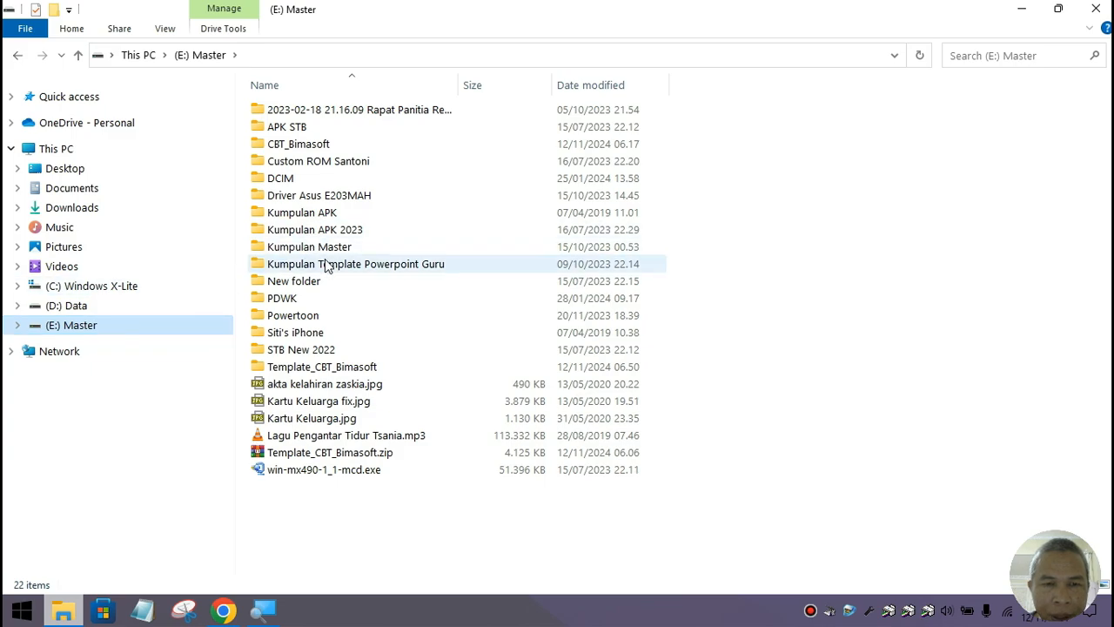
double_click(322, 366)
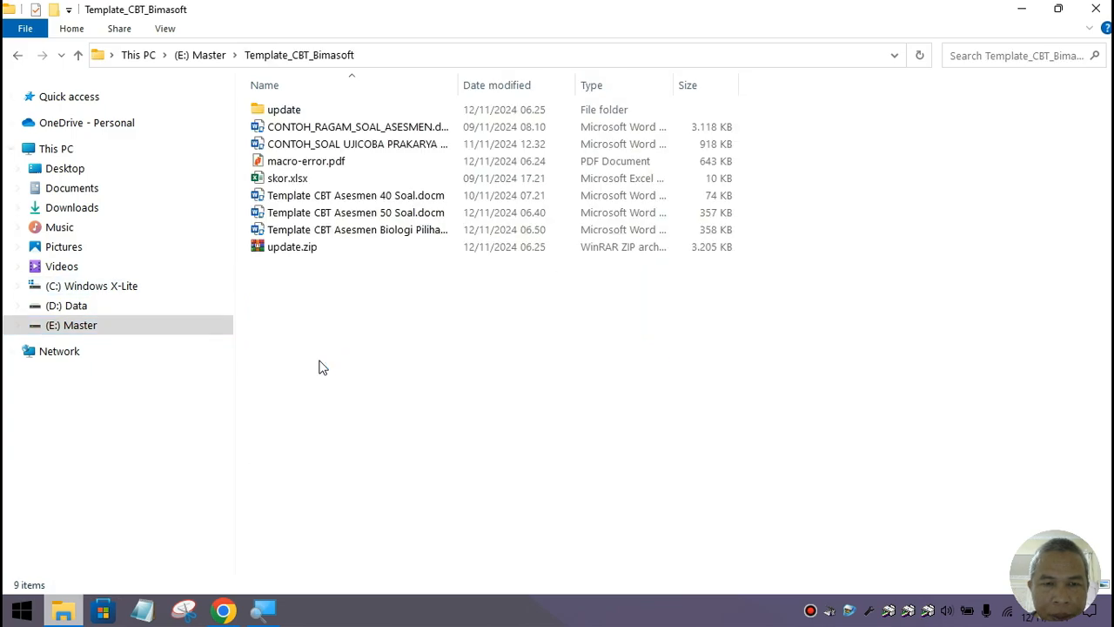
double_click(364, 236)
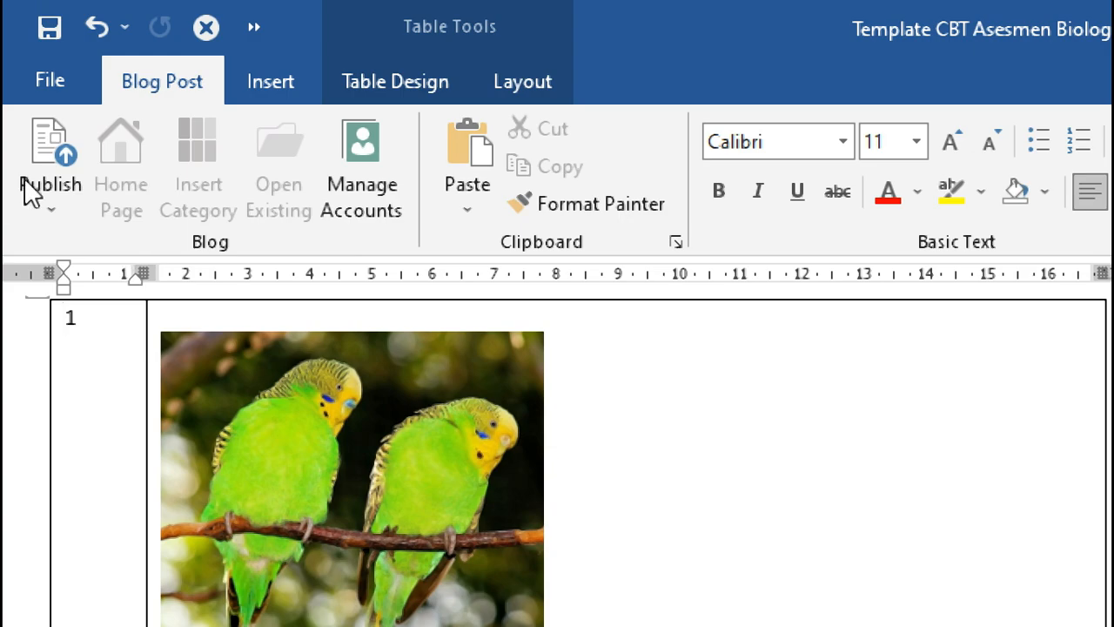
Step: Show the Publish and Publish as Draft options for the Biologi blog post
click(44, 212)
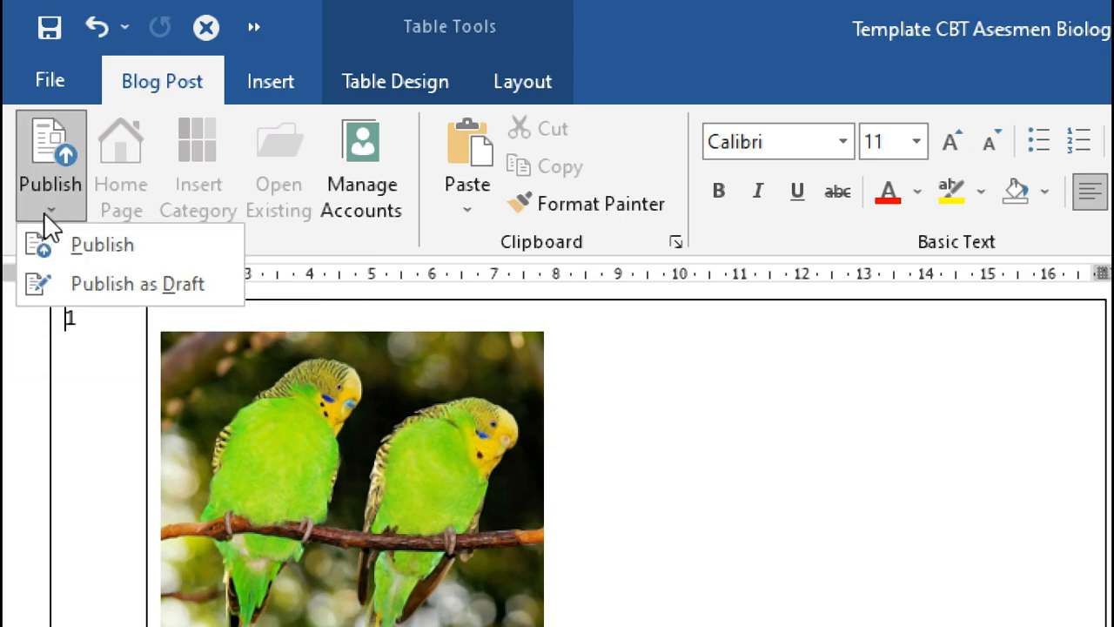
click(44, 212)
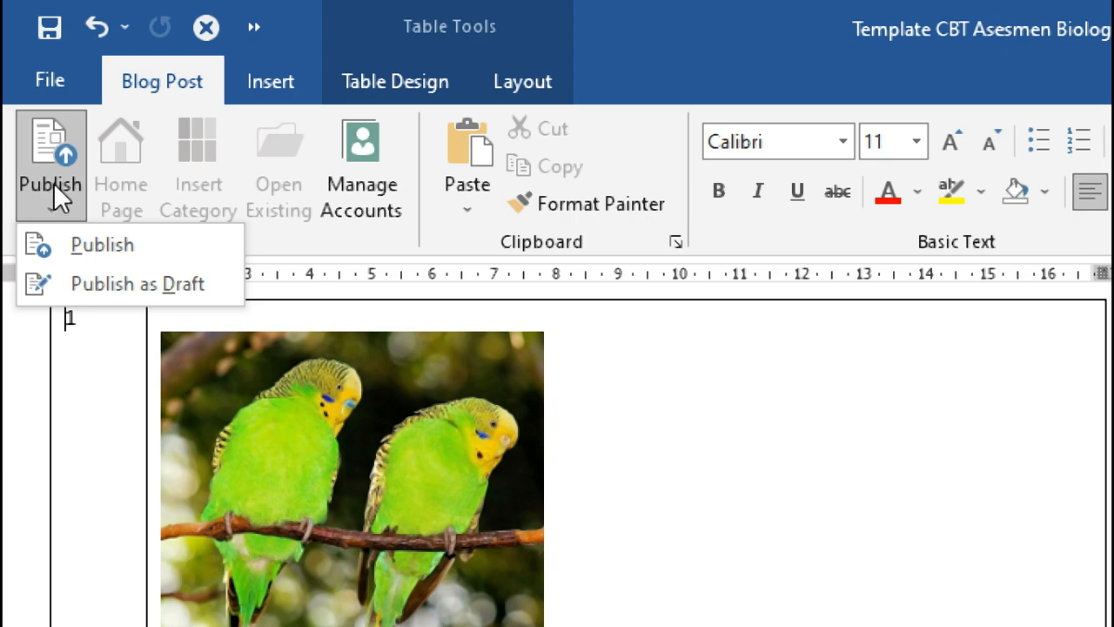
click(375, 185)
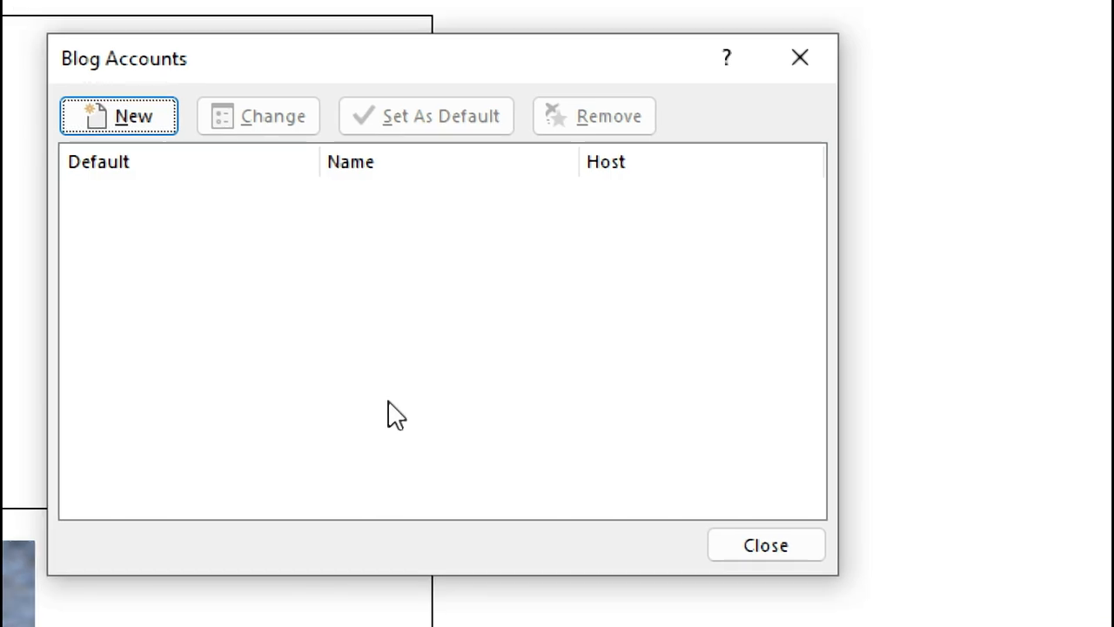
click(163, 122)
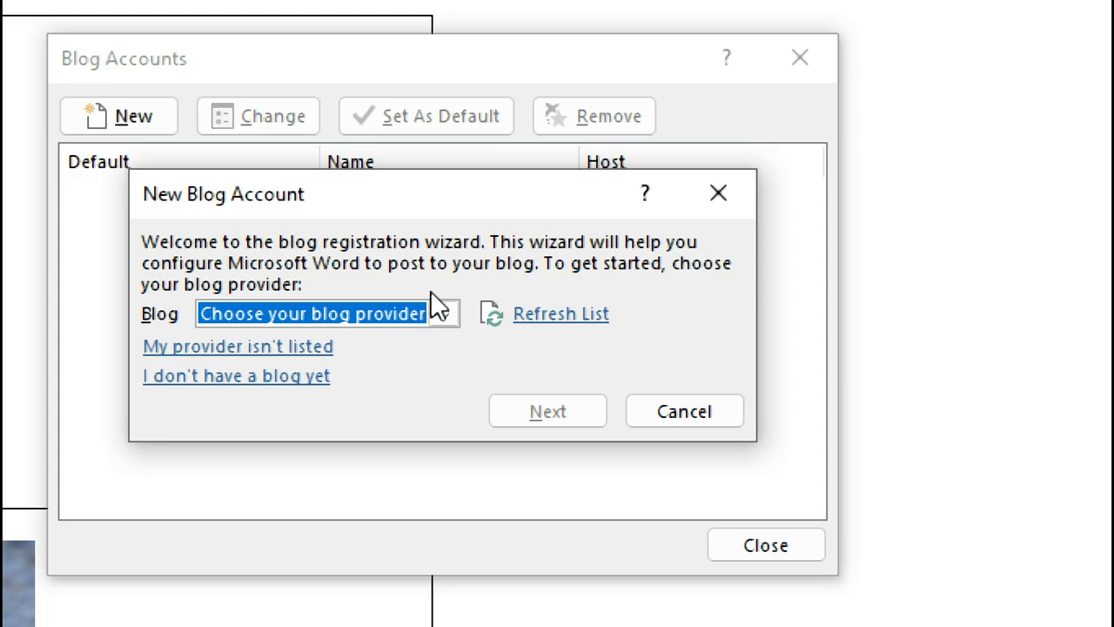
click(438, 313)
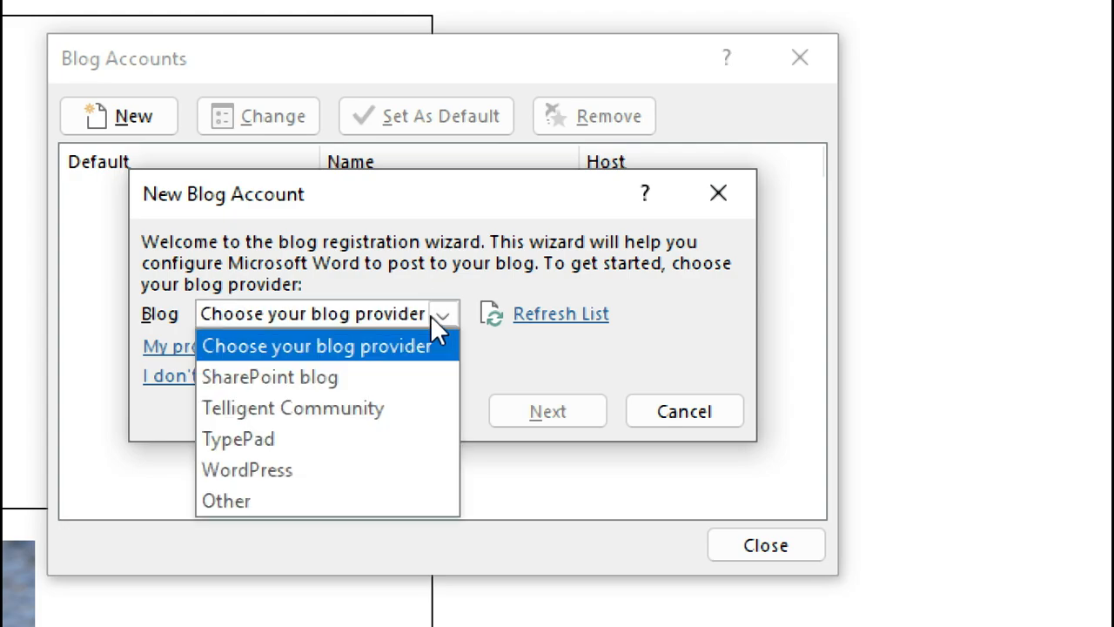
click(320, 468)
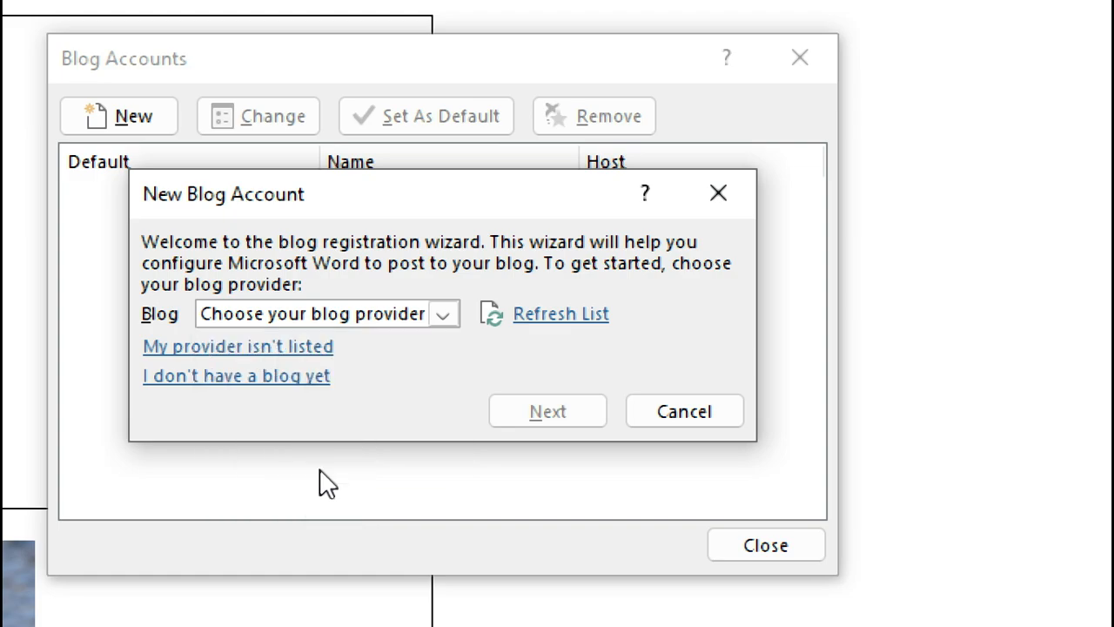
click(566, 411)
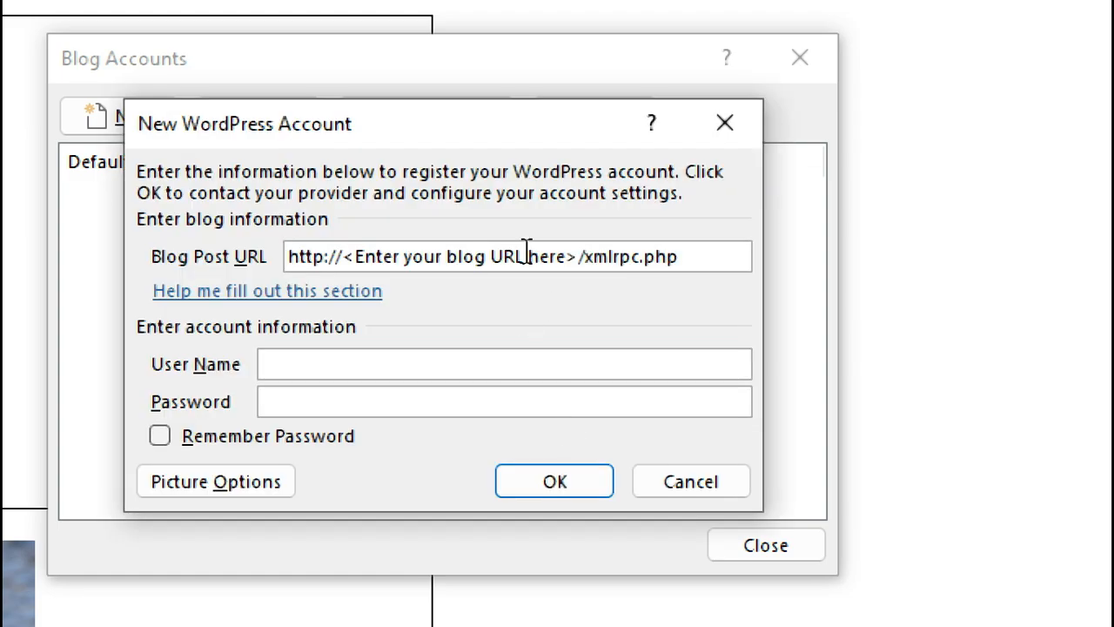
click(524, 258)
click(440, 373)
click(415, 408)
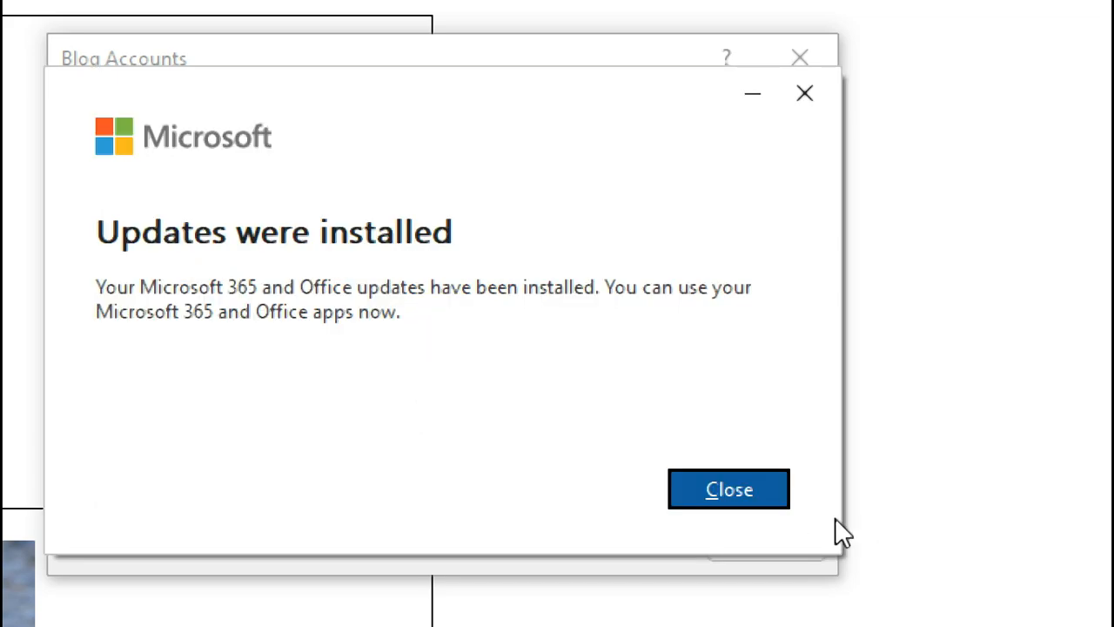
click(771, 500)
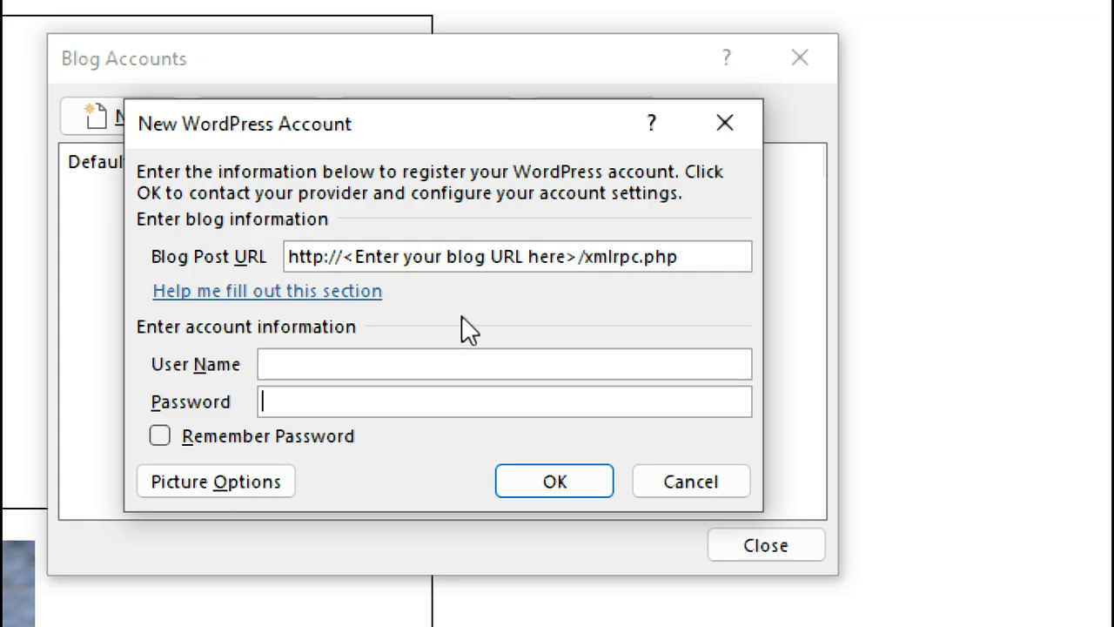
click(687, 485)
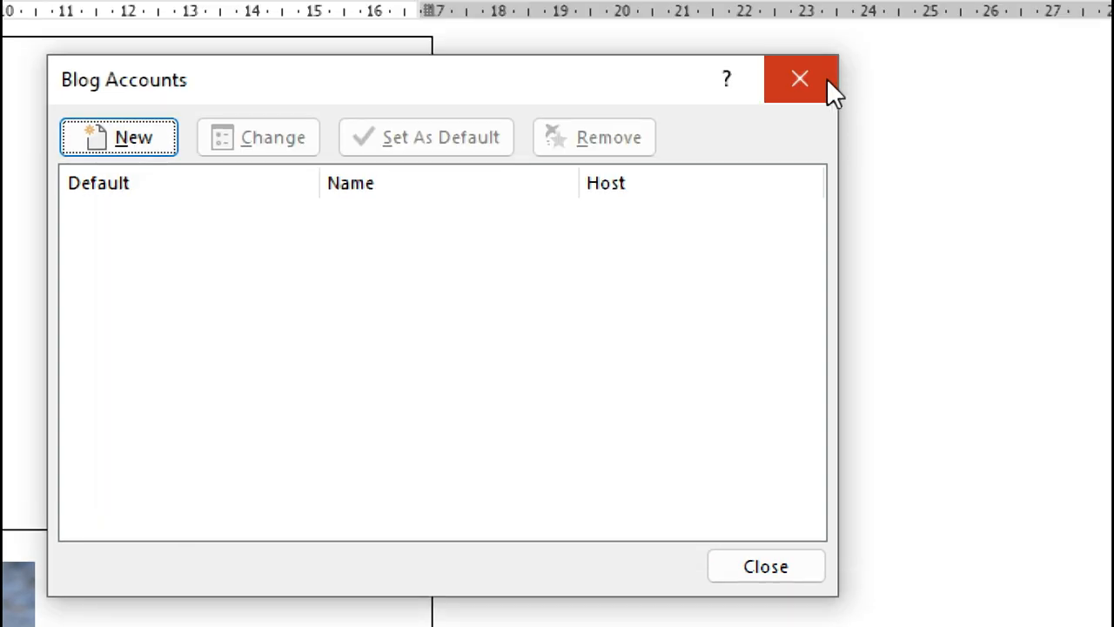
click(827, 86)
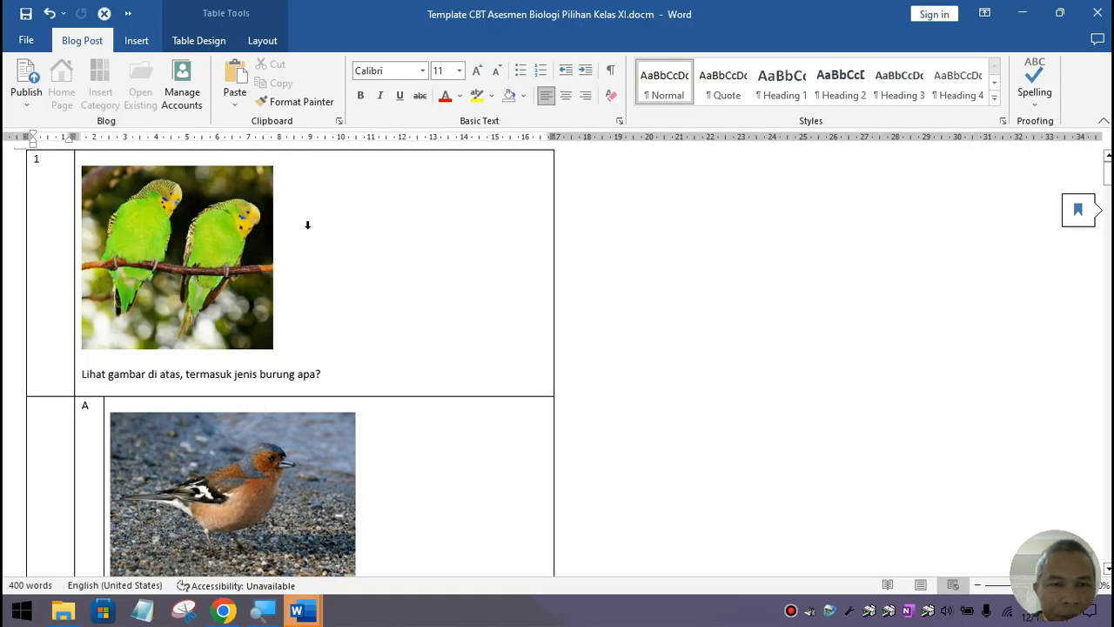
click(366, 195)
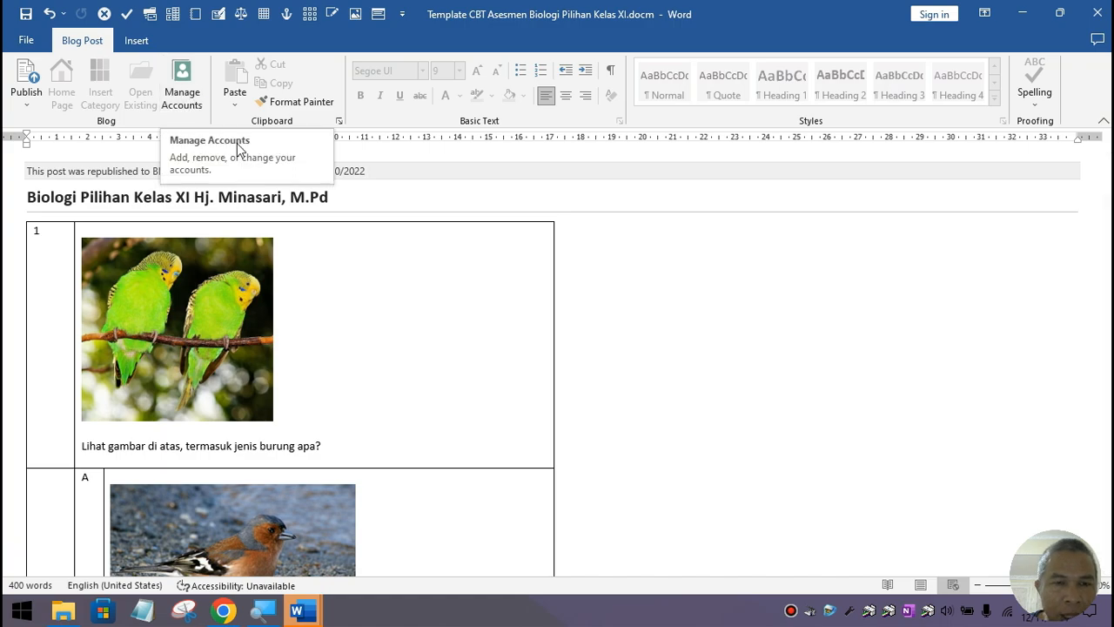
click(183, 91)
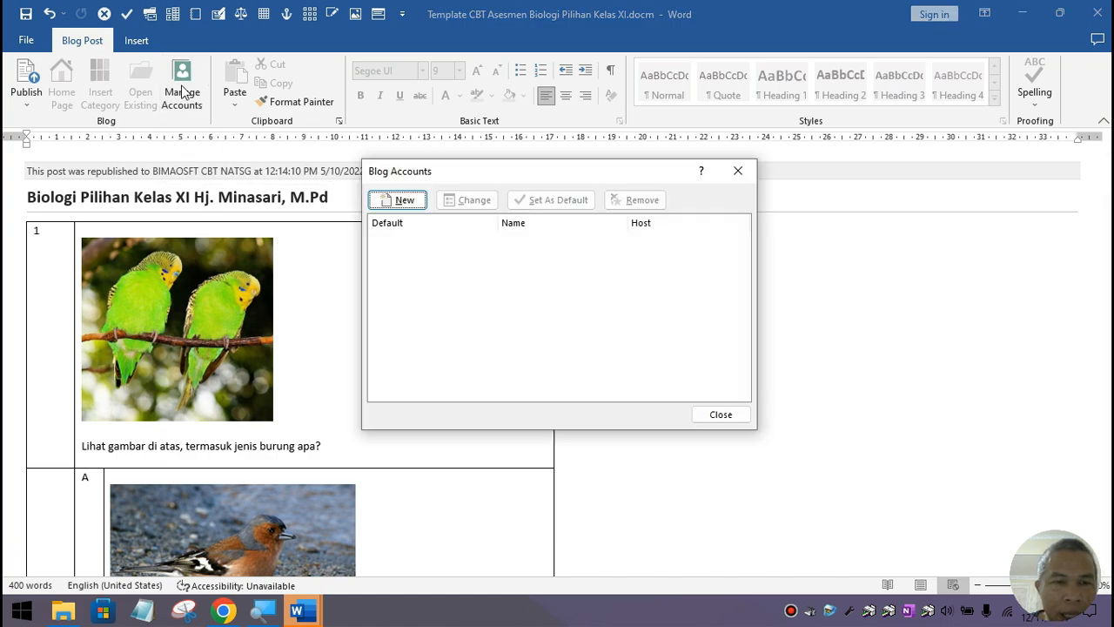
click(735, 418)
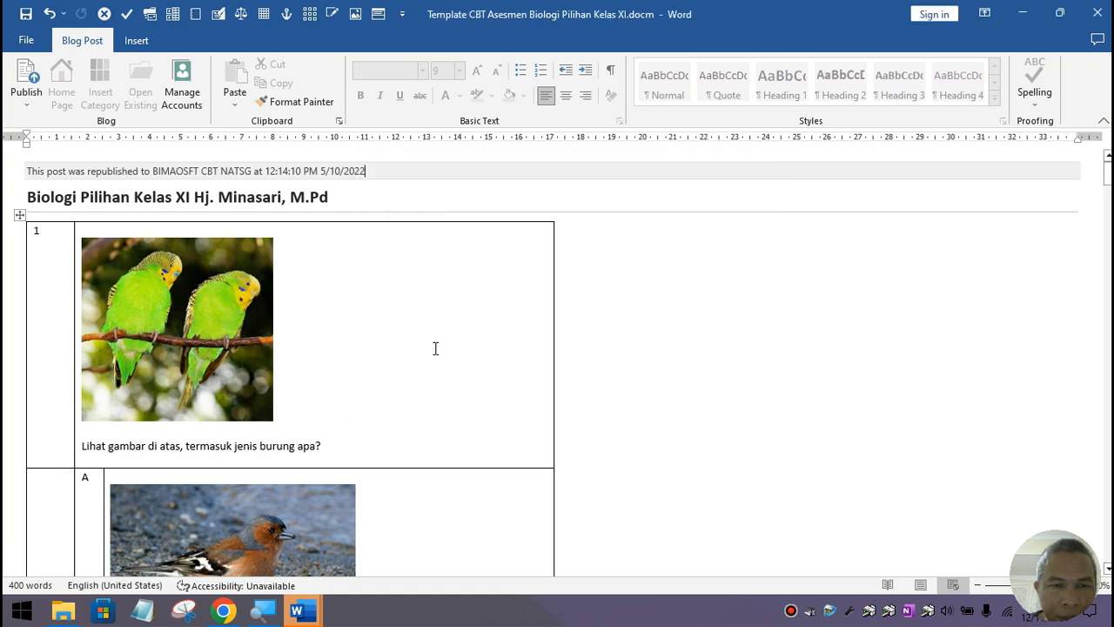
scroll(441, 351, down, 3)
scroll(441, 351, down, 10)
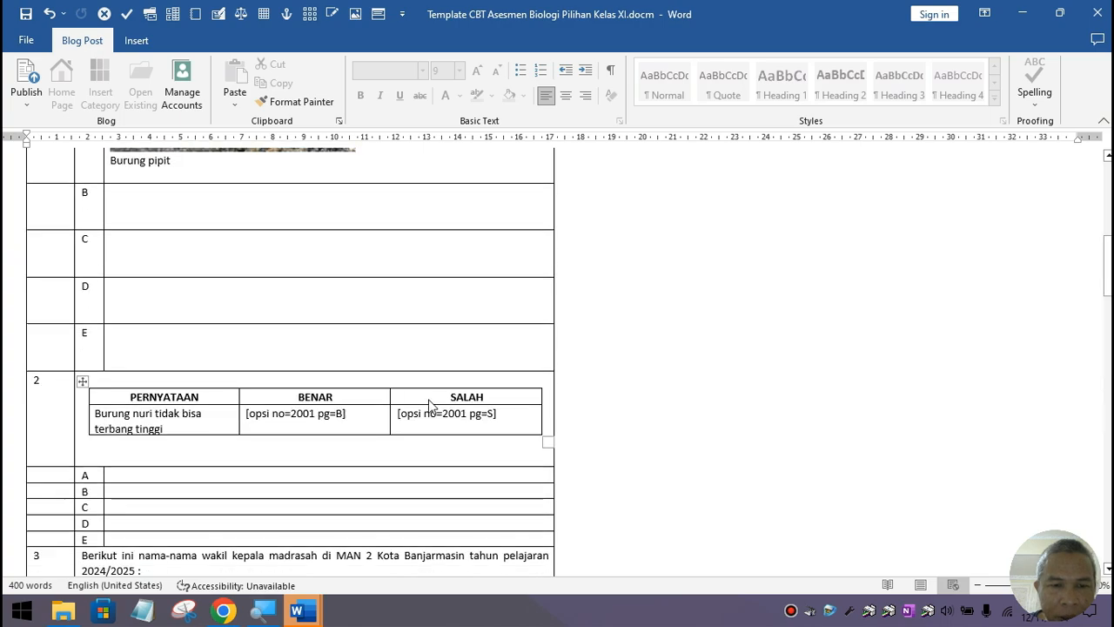
scroll(430, 406, down, 3)
scroll(430, 395, down, 4)
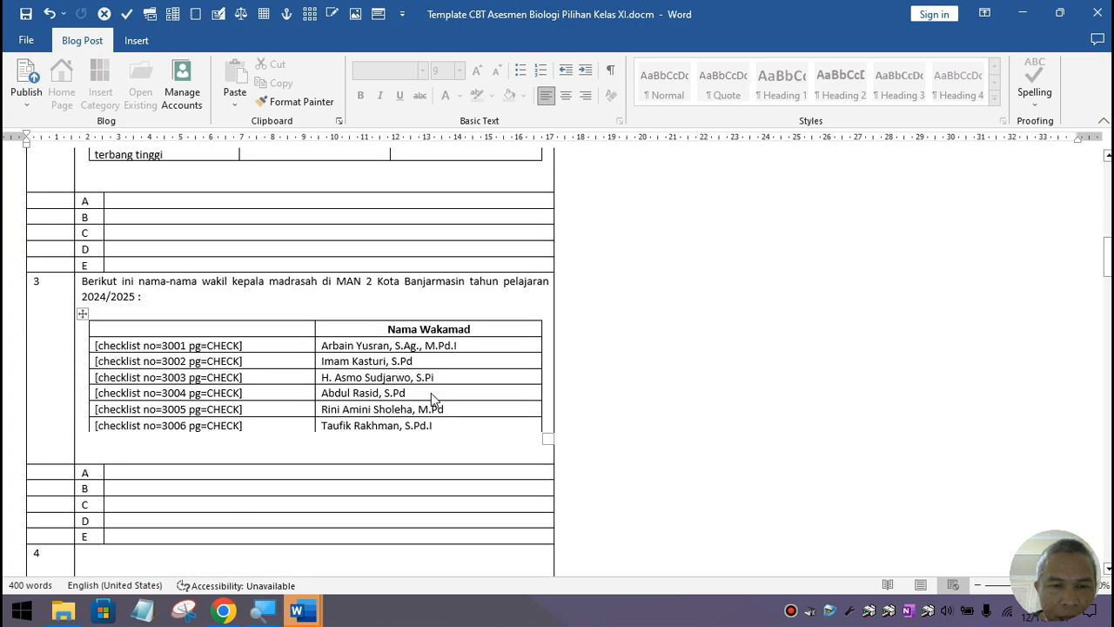
scroll(431, 393, down, 3)
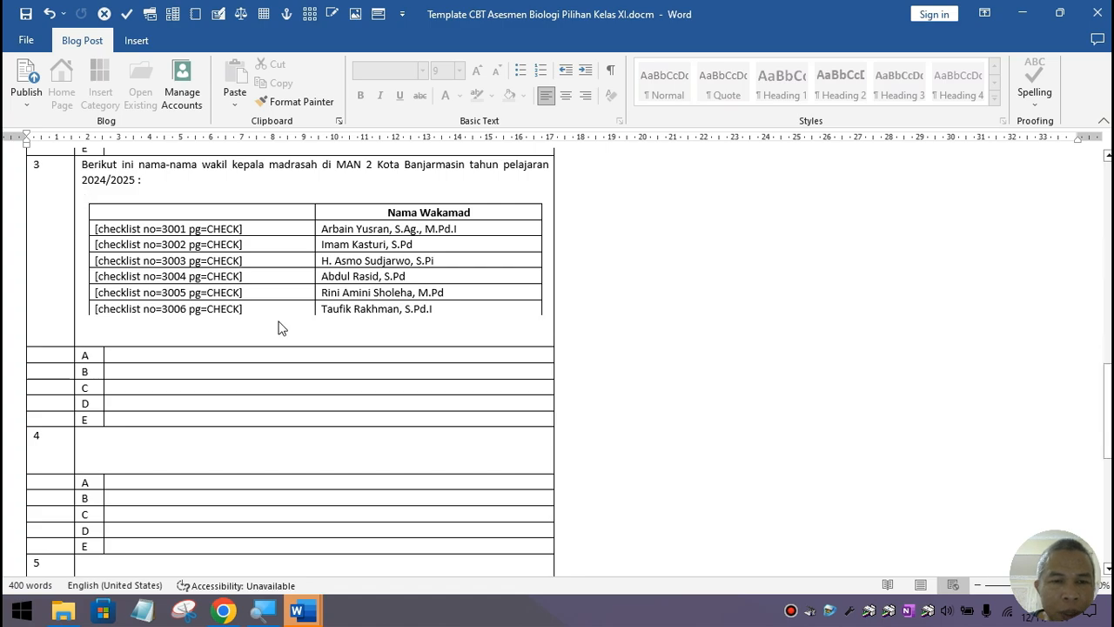
scroll(279, 327, up, 3)
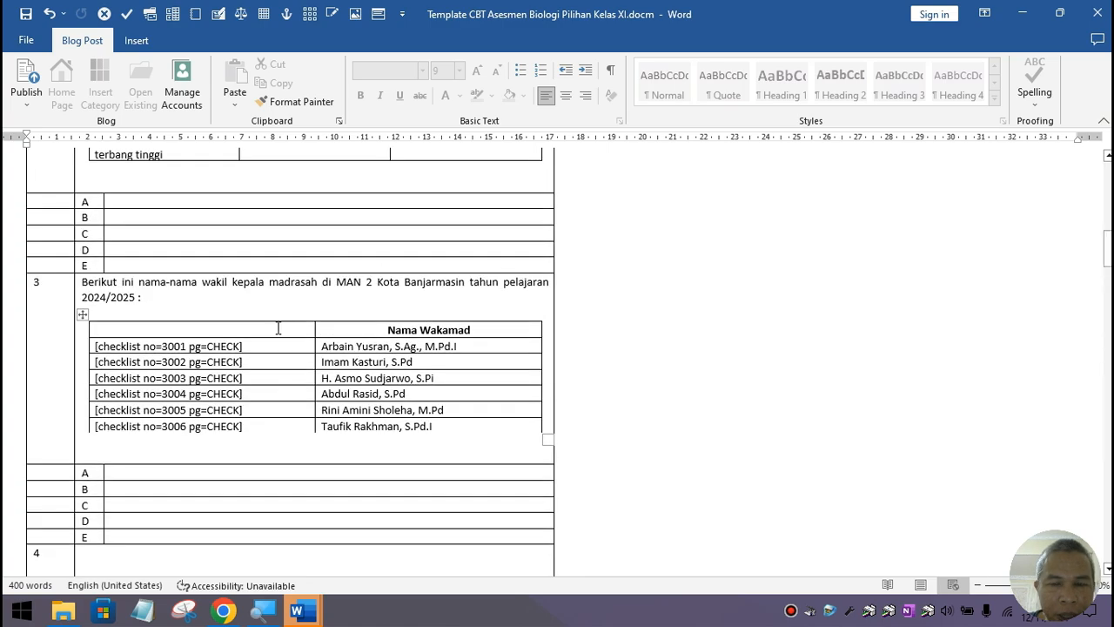
scroll(278, 327, up, 3)
scroll(278, 327, up, 5)
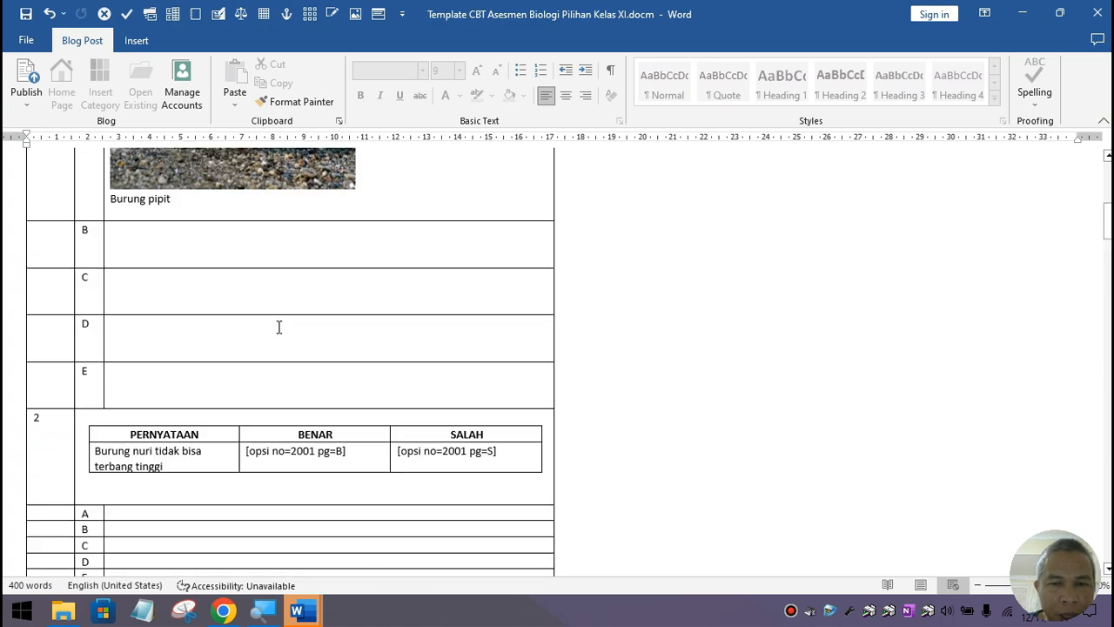